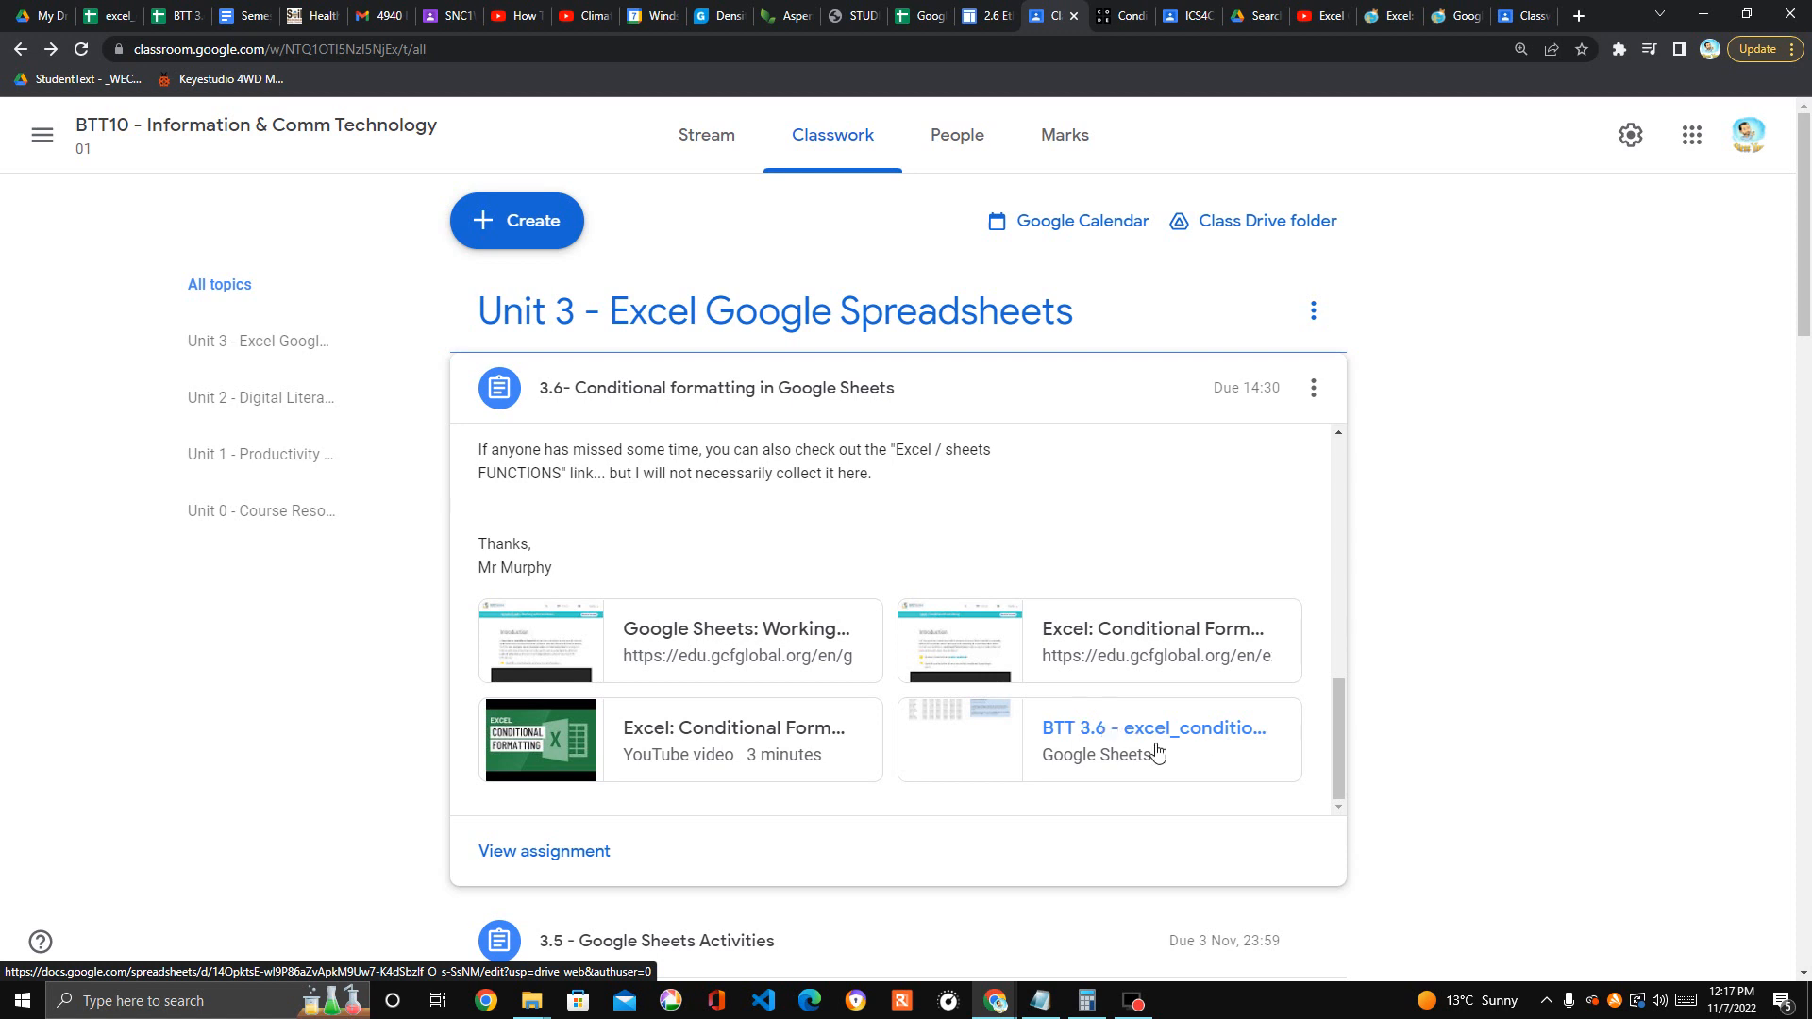
# Open the BTT 3.6 conditional formatting practice spreadsheet and make a copy, dropping "Copy of" and replacing YOURNAME with the student's first name
pyautogui.click(1085, 733)
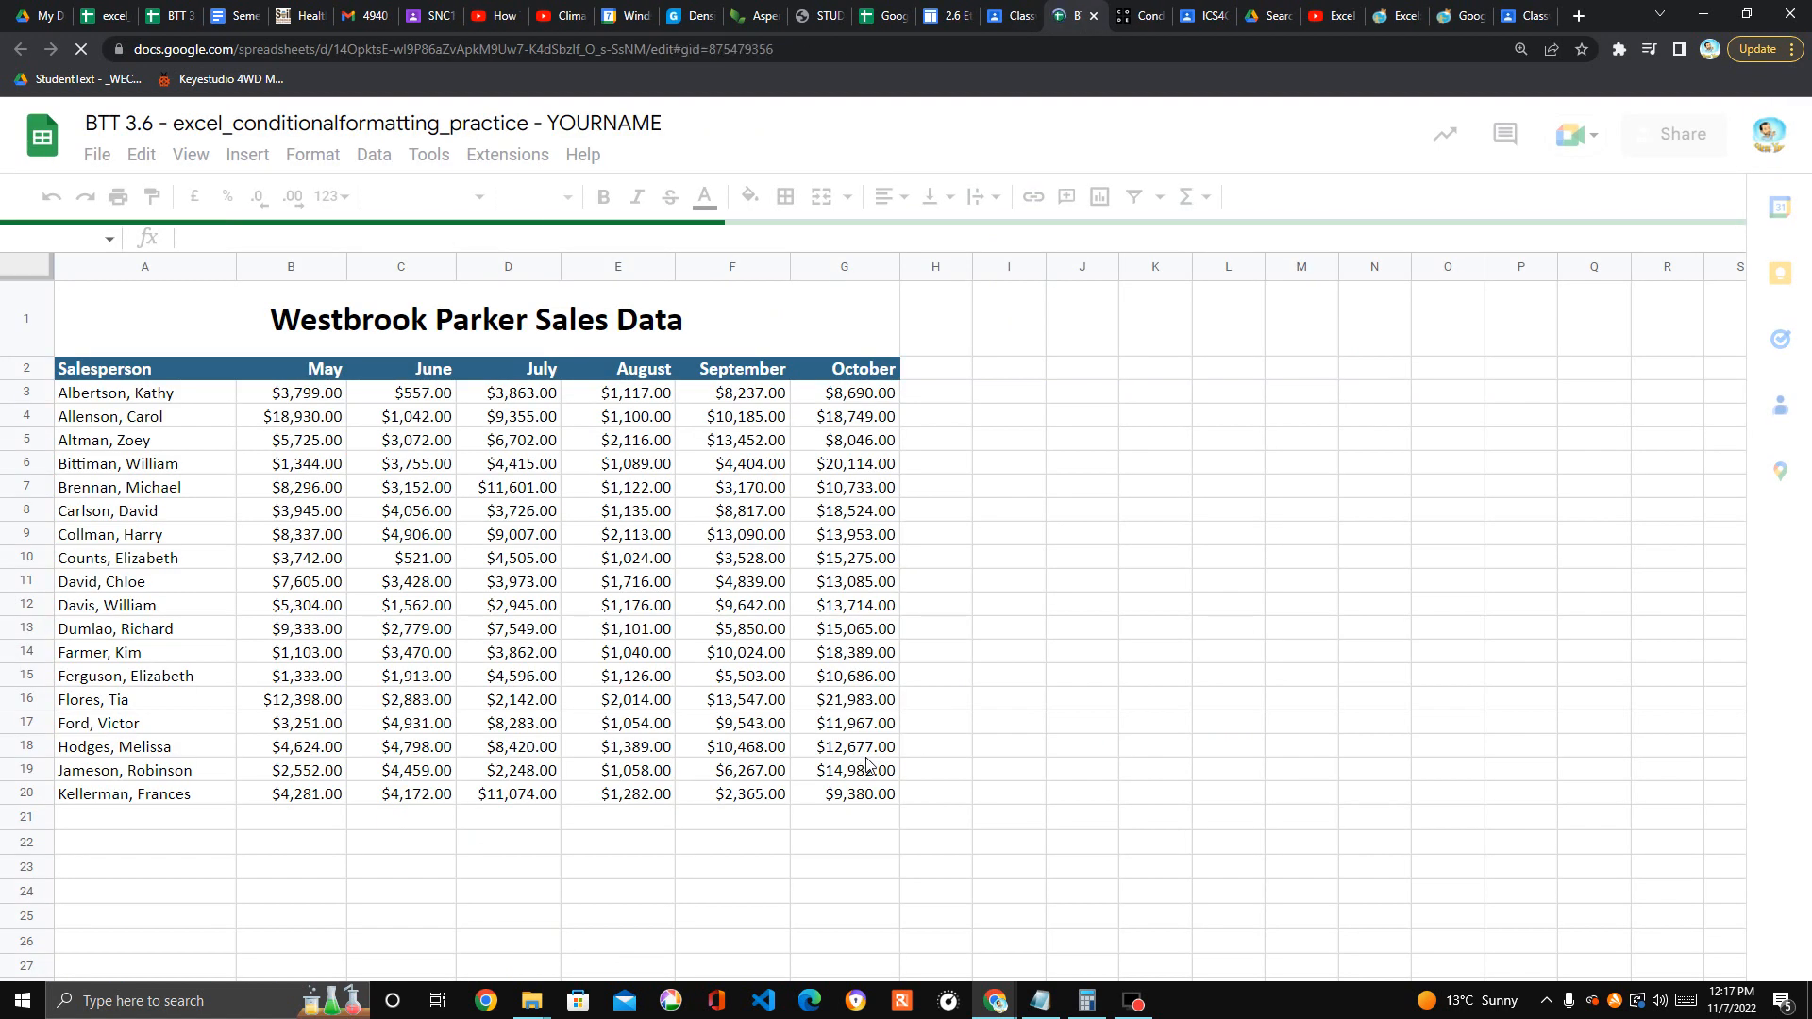
pyautogui.click(93, 154)
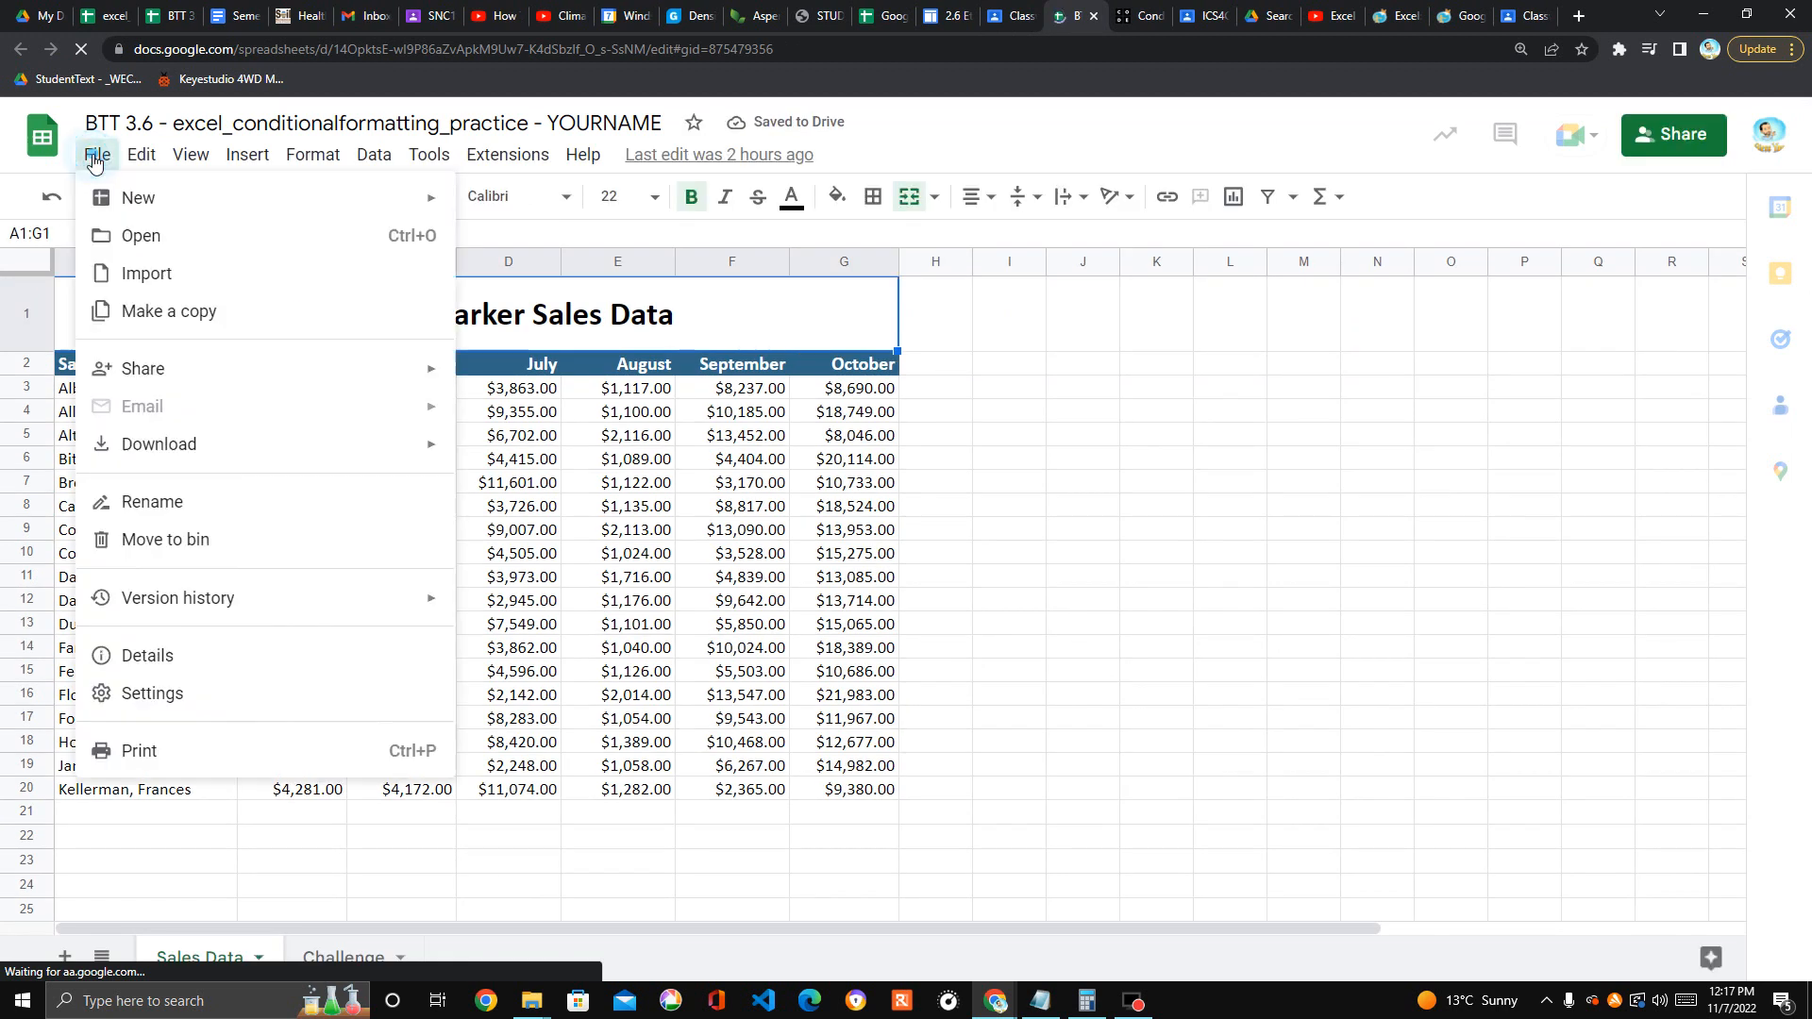
pyautogui.click(156, 308)
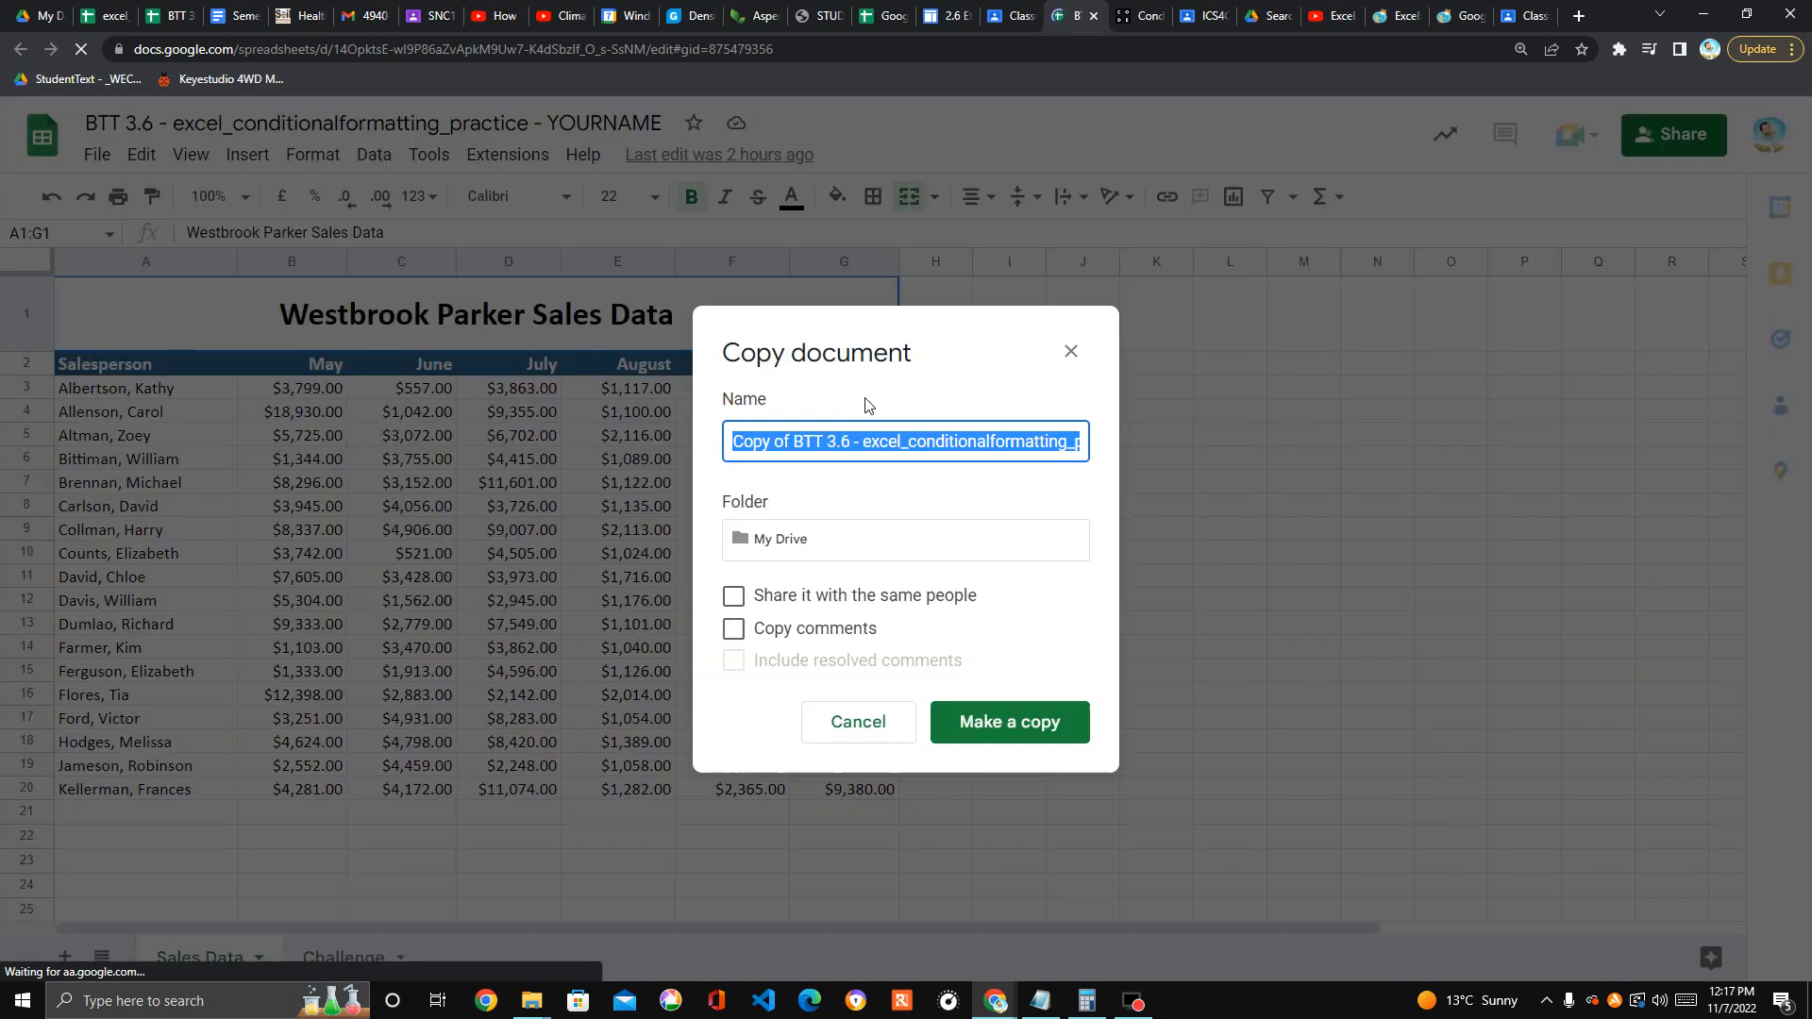
pyautogui.click(791, 441)
pyautogui.moveTo(791, 441); pyautogui.dragTo(733, 441)
pyautogui.press('BackSpace')
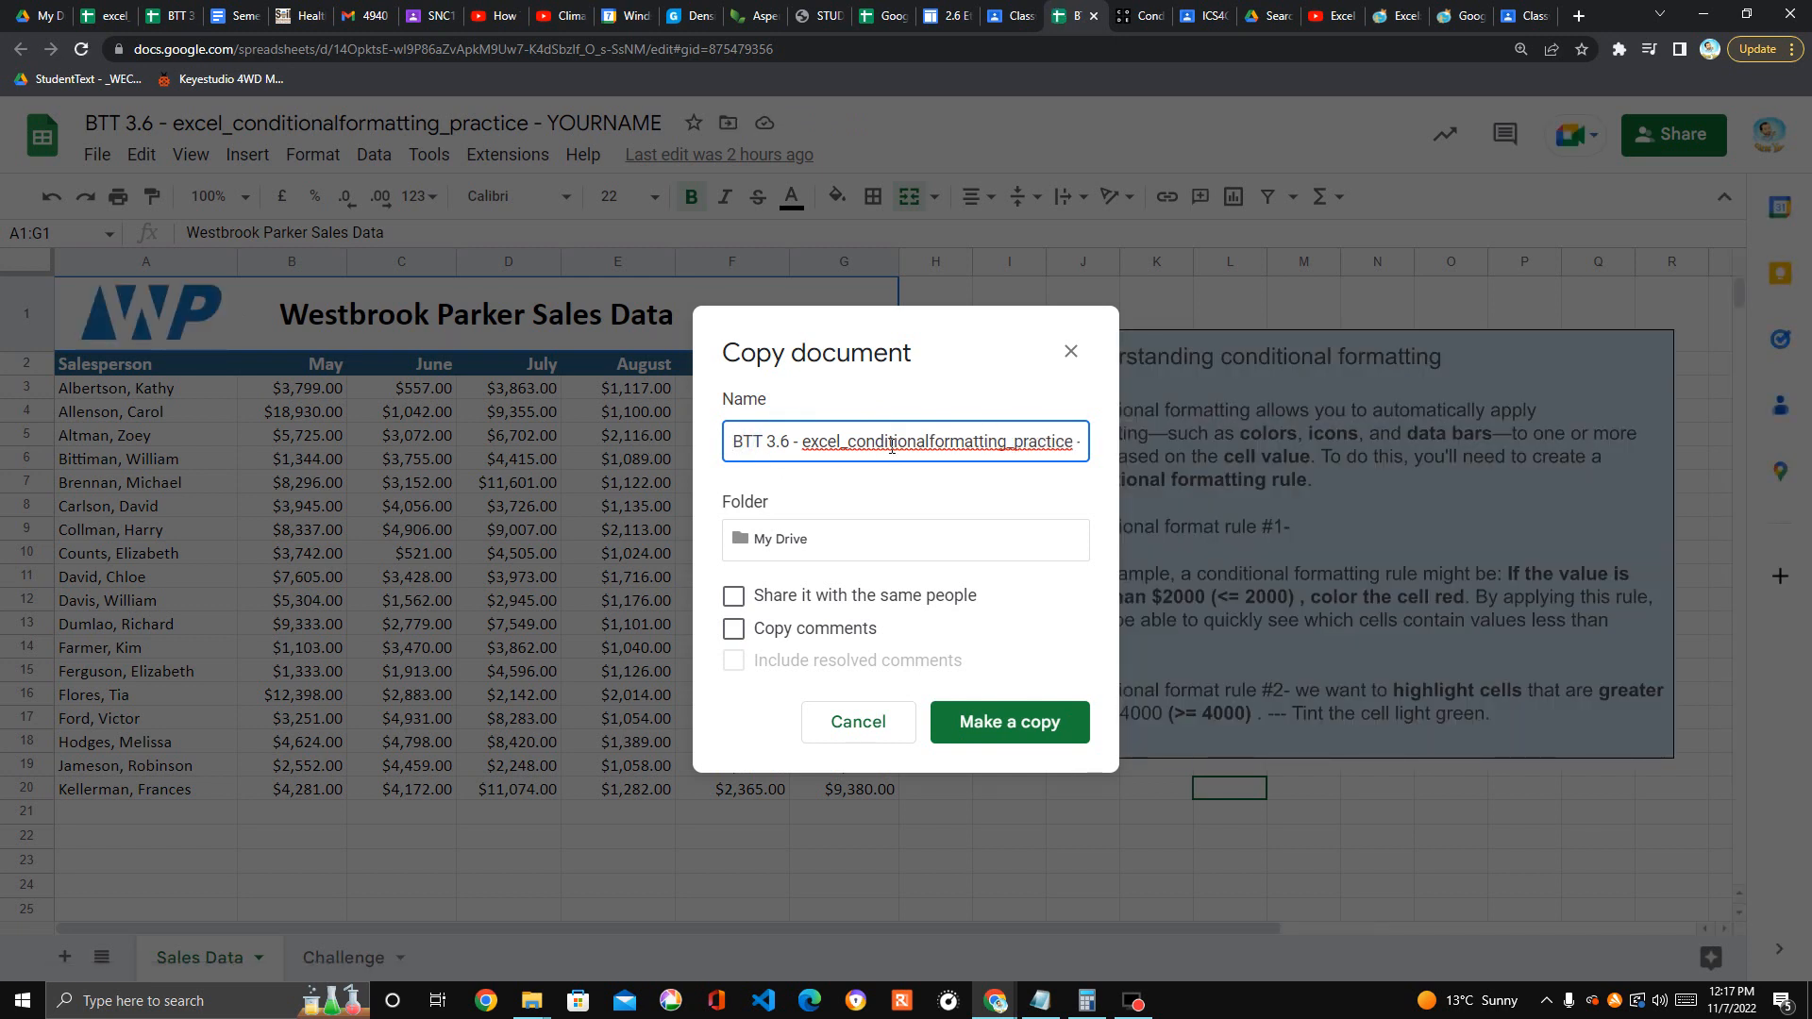
pyautogui.click(1083, 445)
pyautogui.write('- Dwayne')
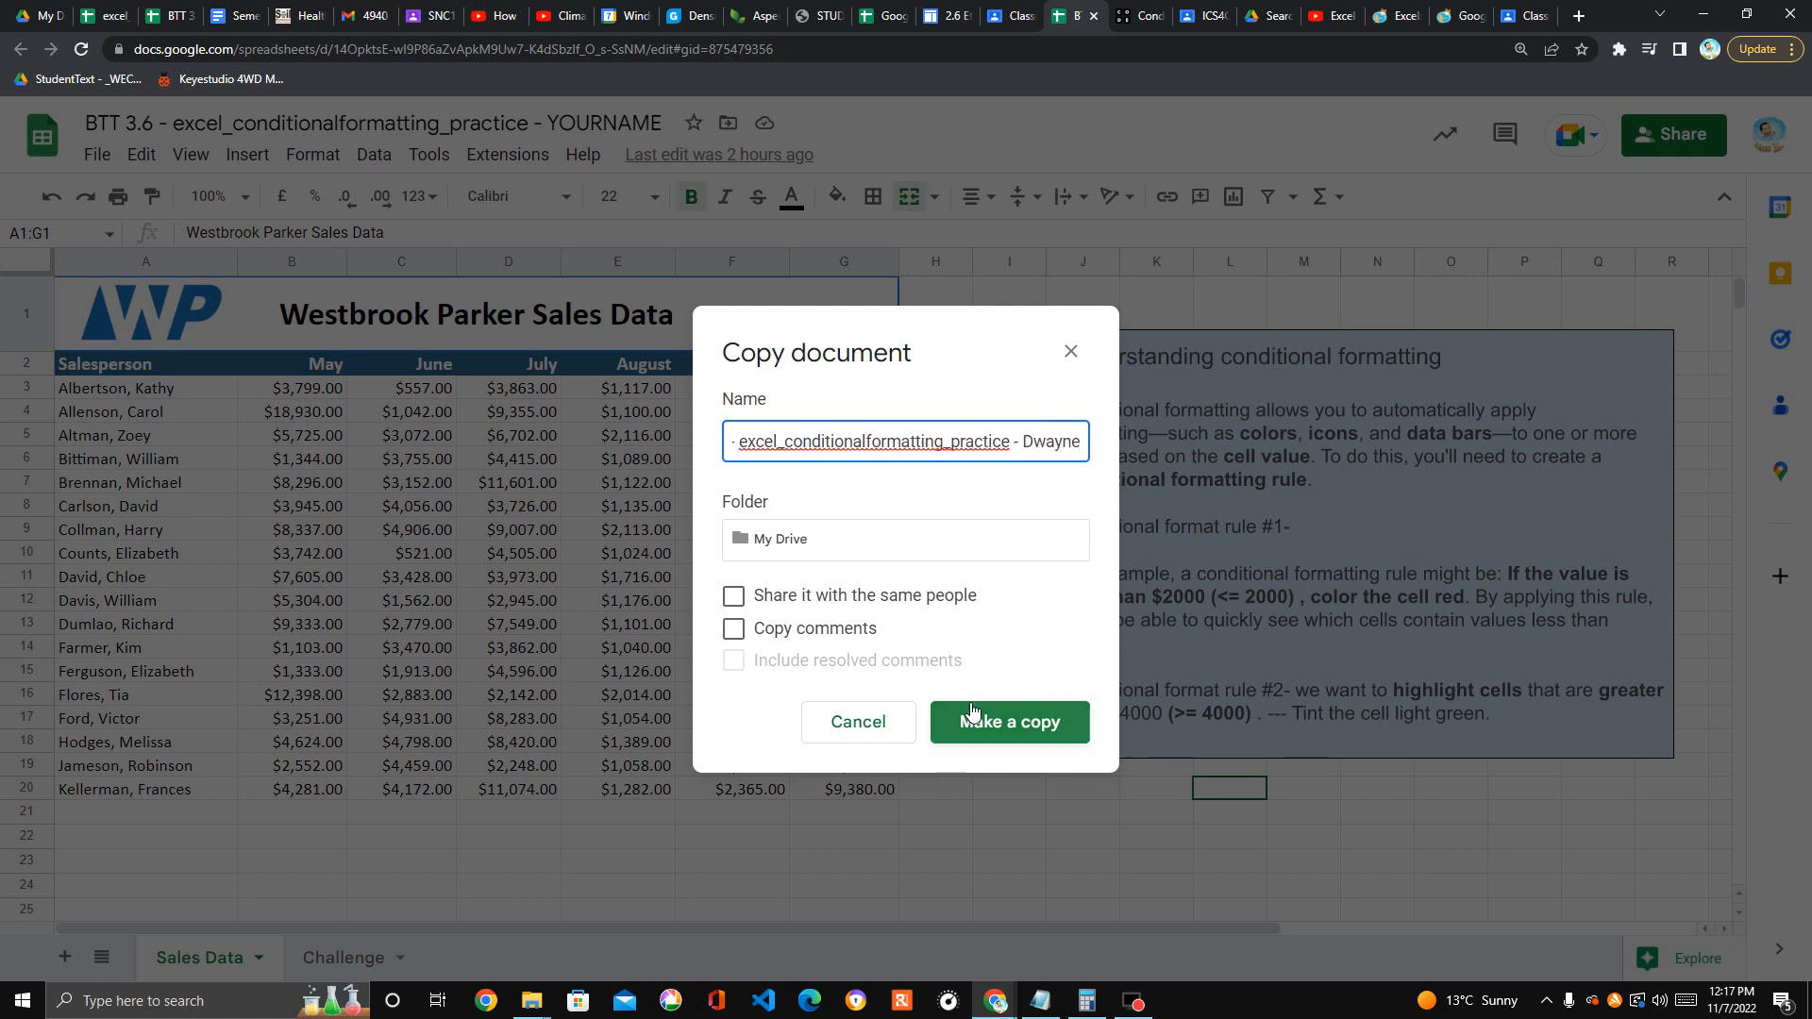
pyautogui.doubleClick(1030, 428)
pyautogui.click(1039, 721)
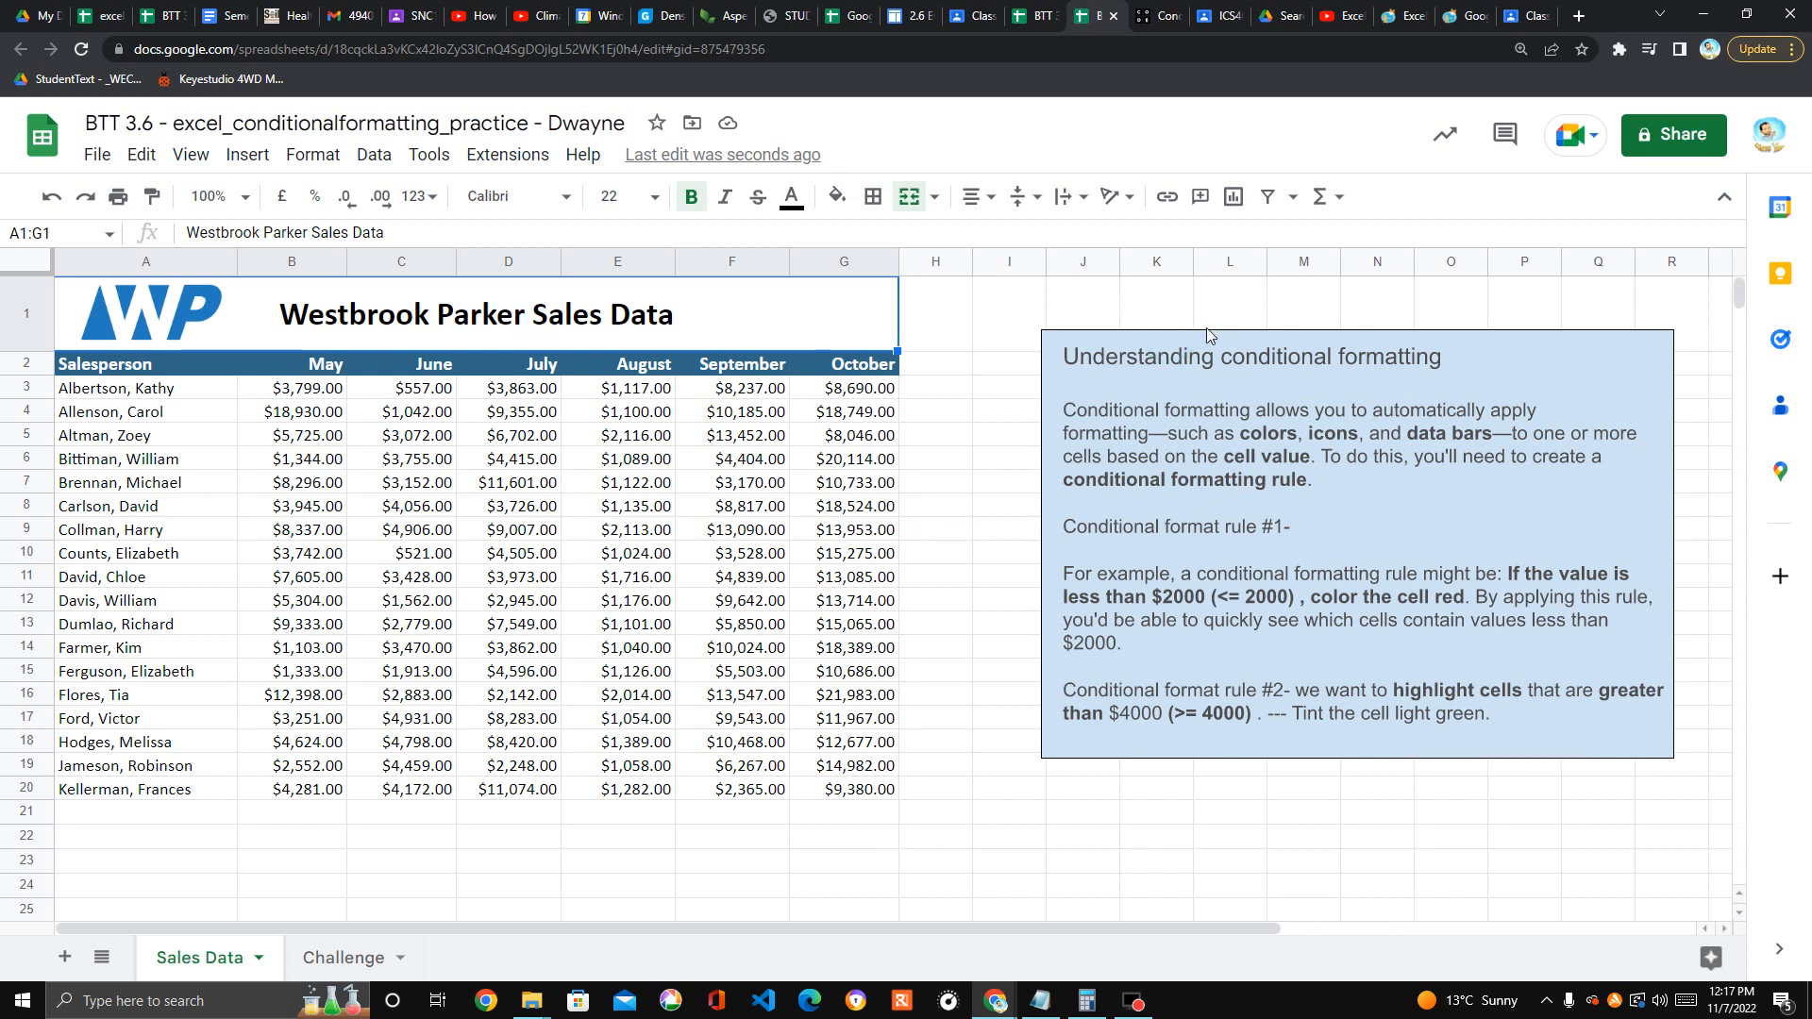
# Move the "Understanding conditional formatting" text box slightly down and to the right on the Sales Data sheet
pyautogui.click(1331, 340)
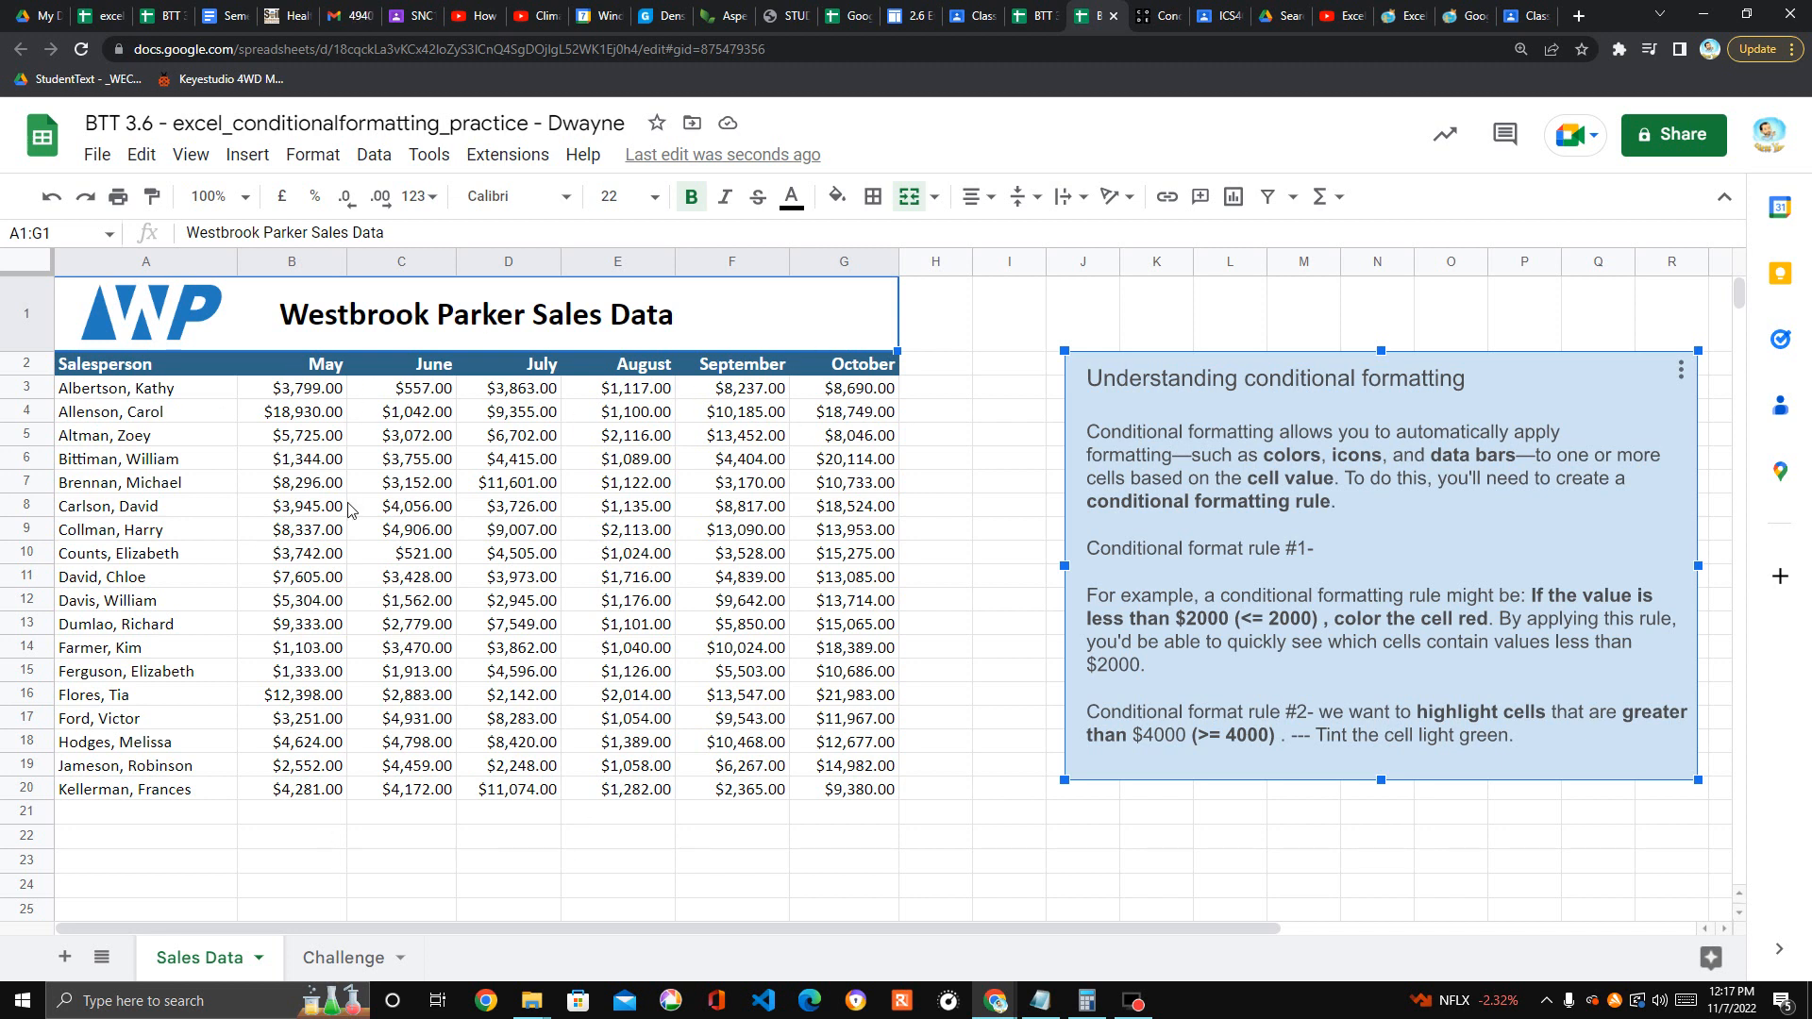
pyautogui.click(679, 867)
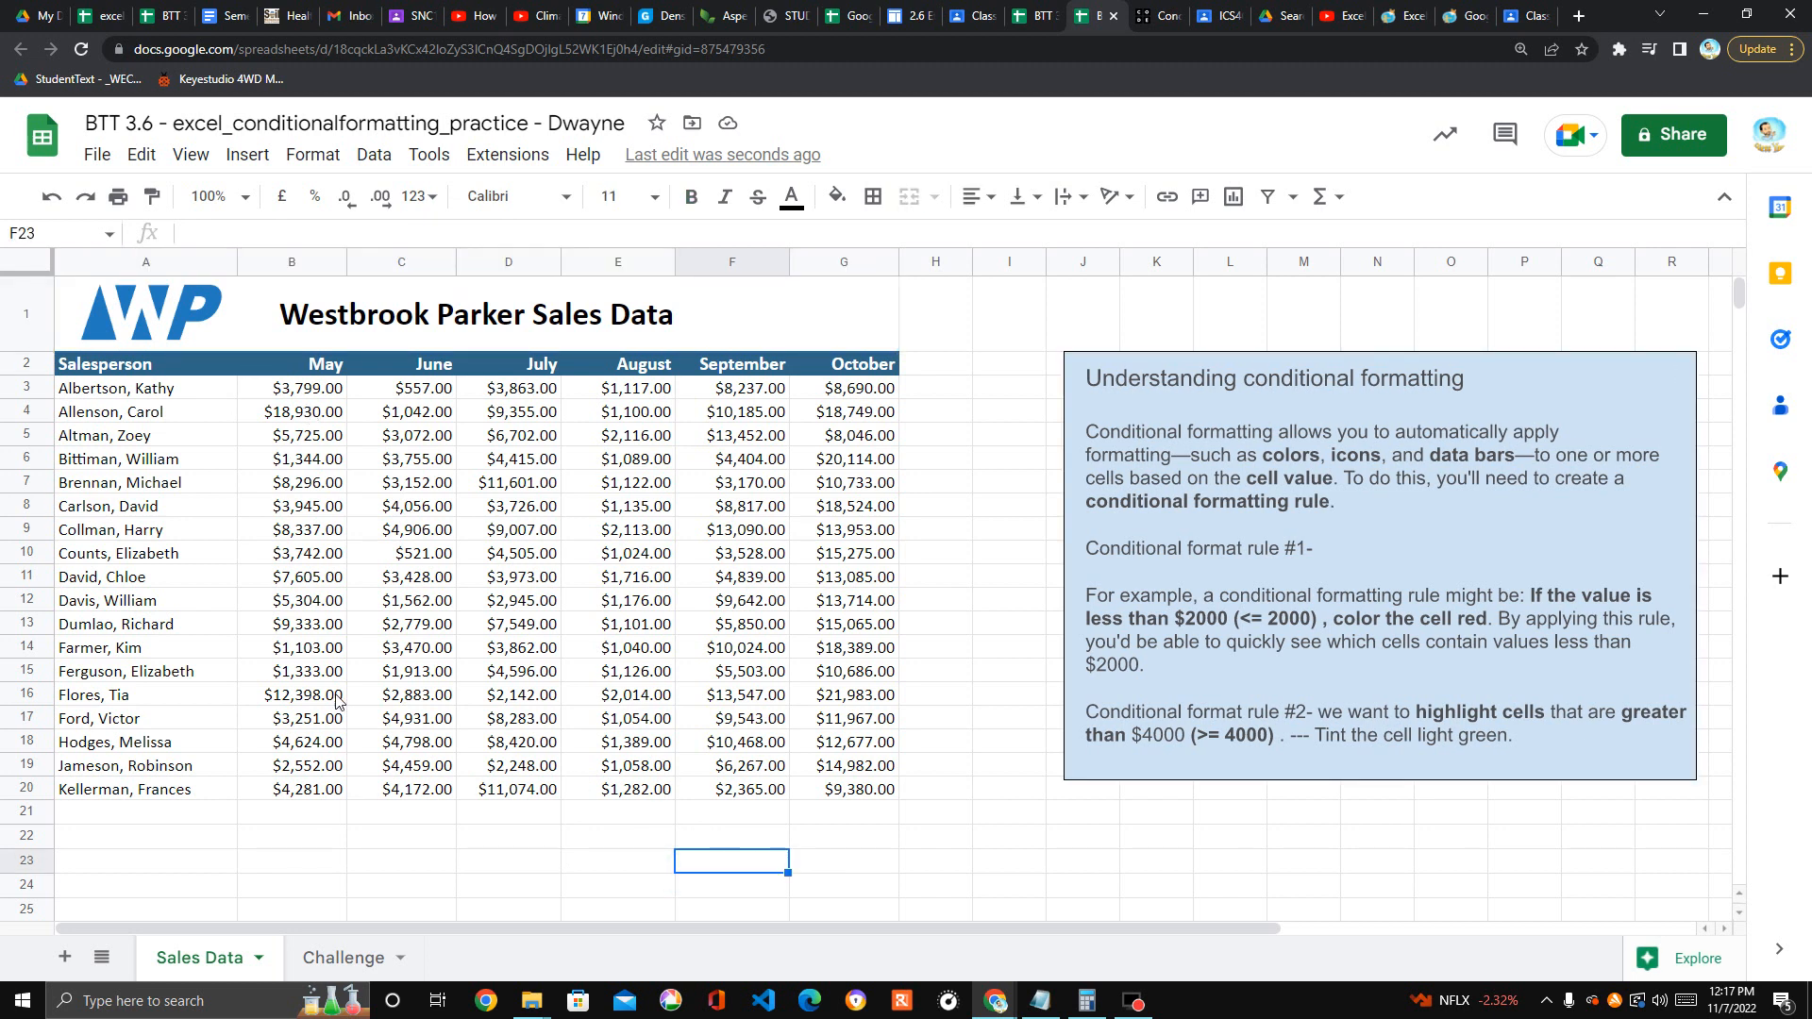
pyautogui.moveTo(341, 786); pyautogui.dragTo(95, 398)
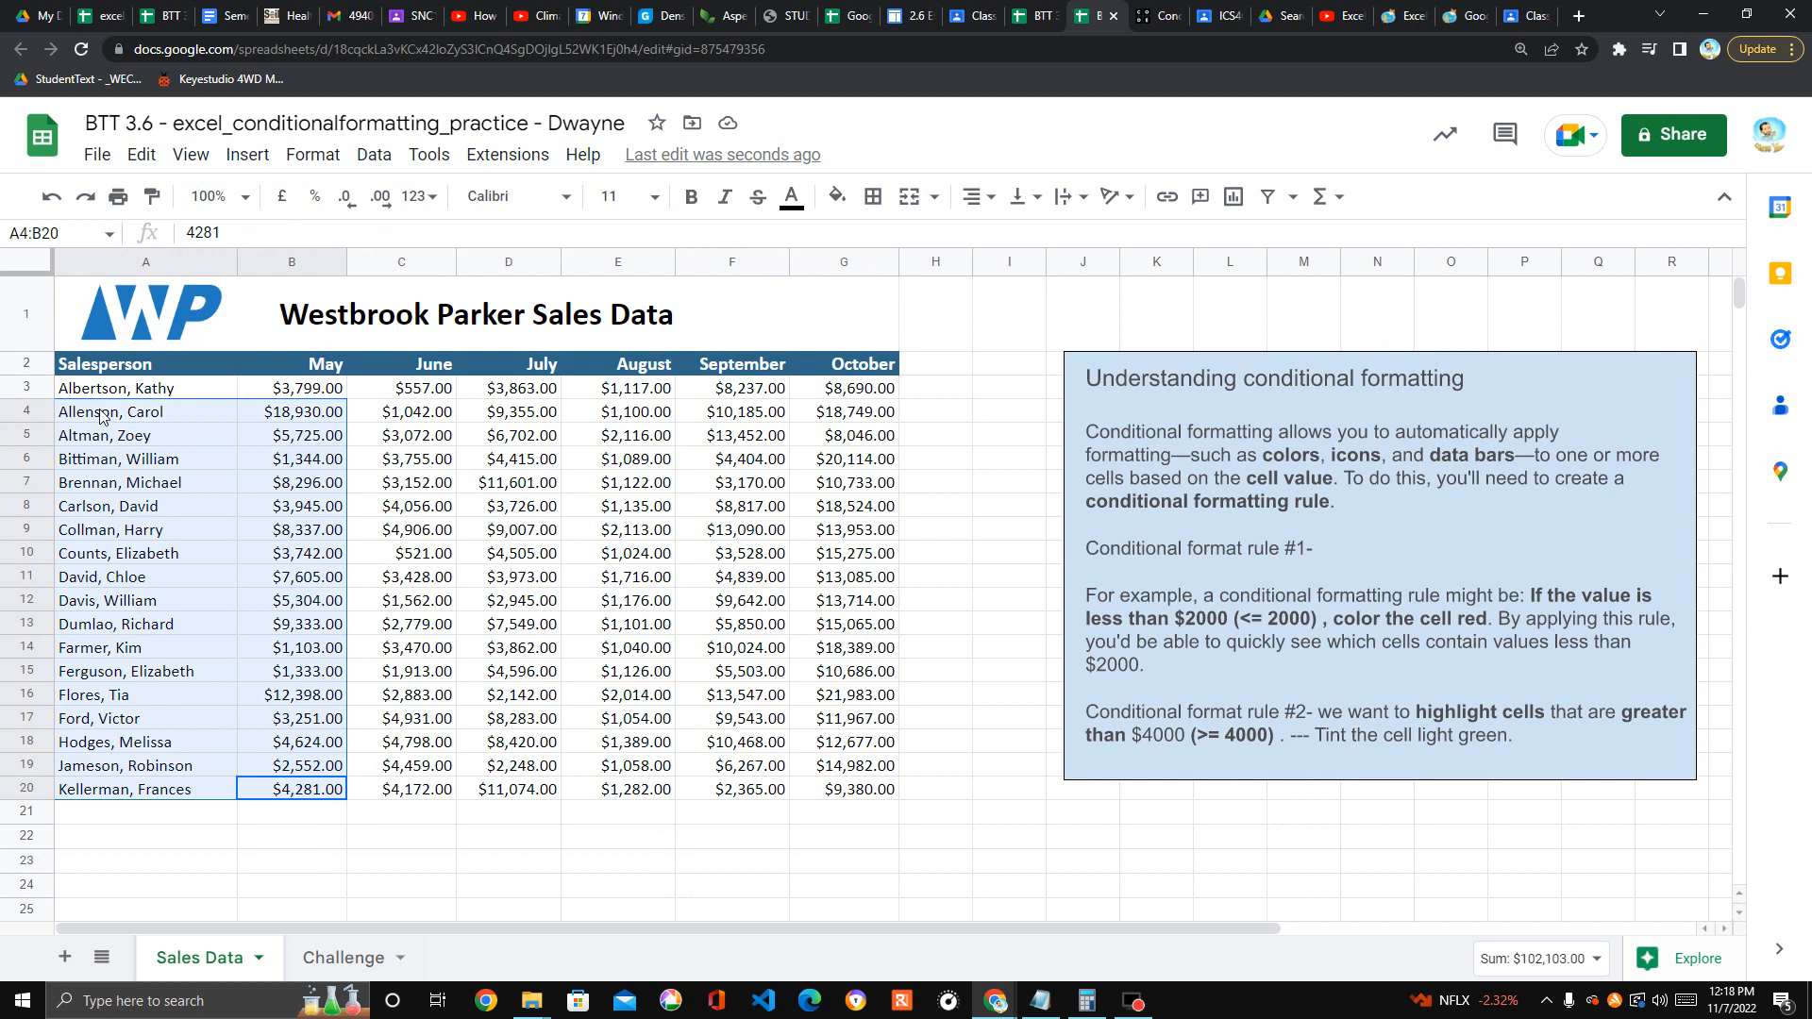
pyautogui.click(94, 394)
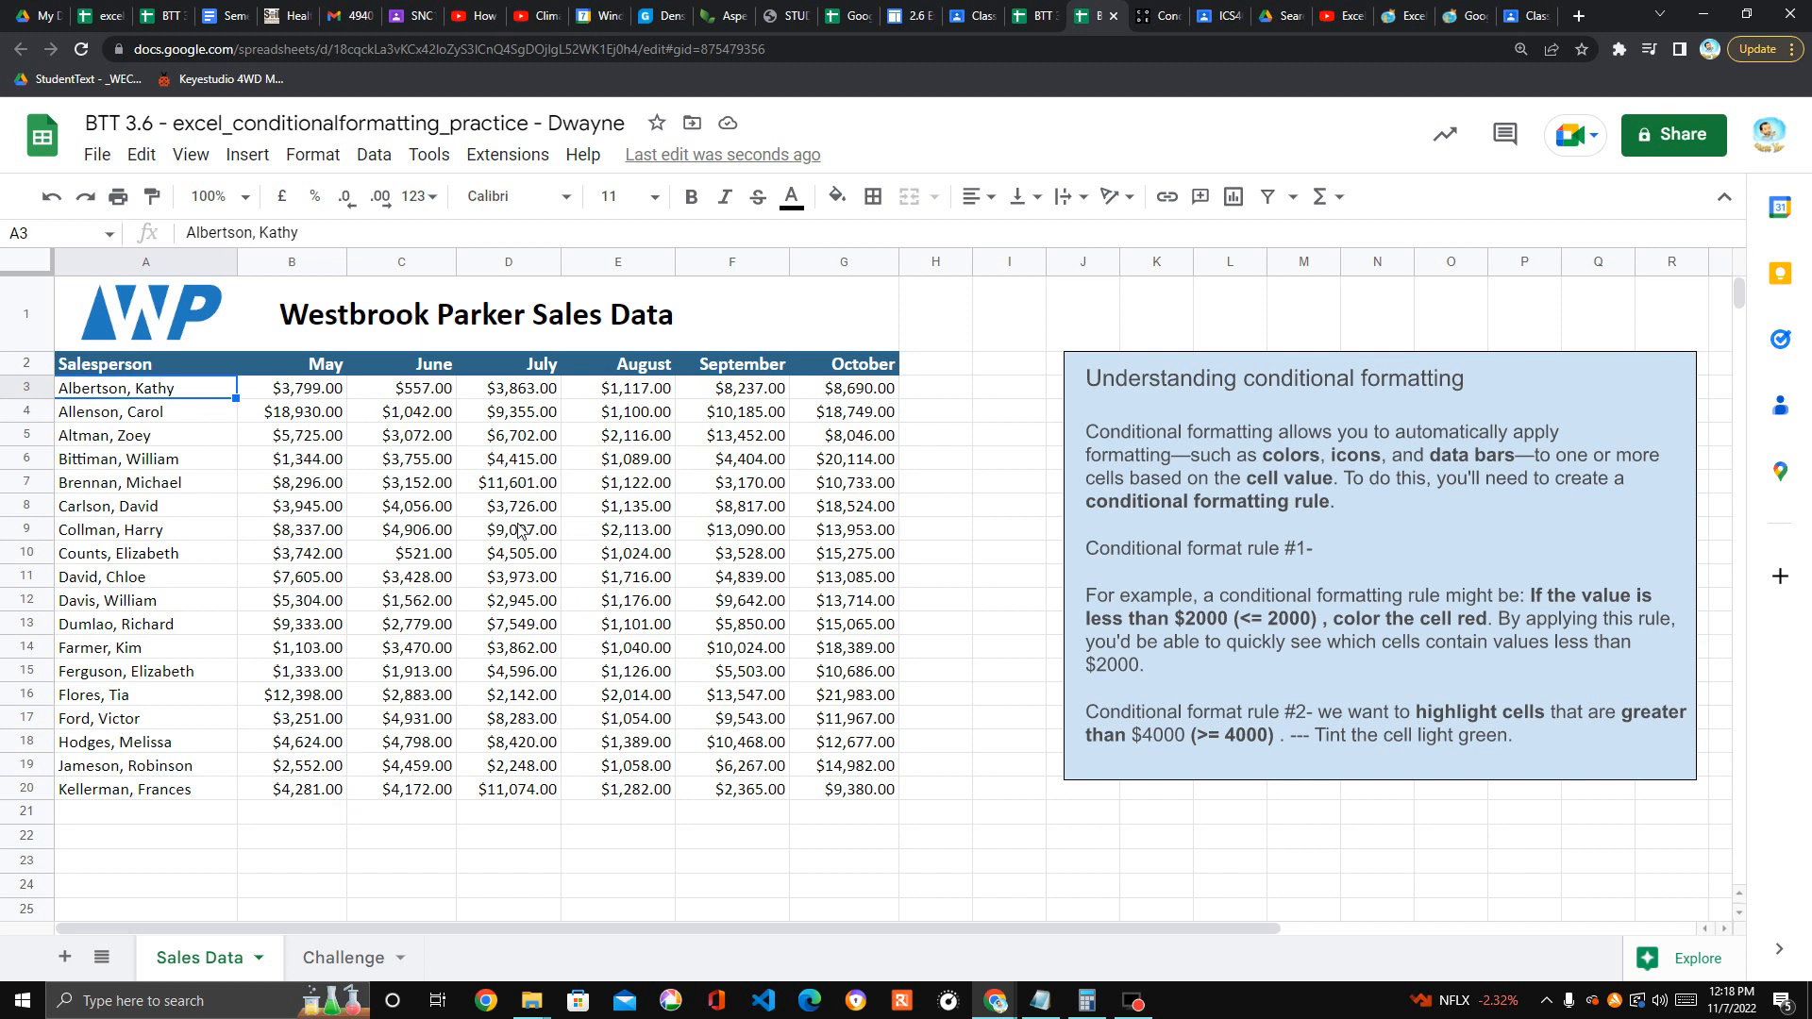
pyautogui.moveTo(881, 795); pyautogui.dragTo(104, 368)
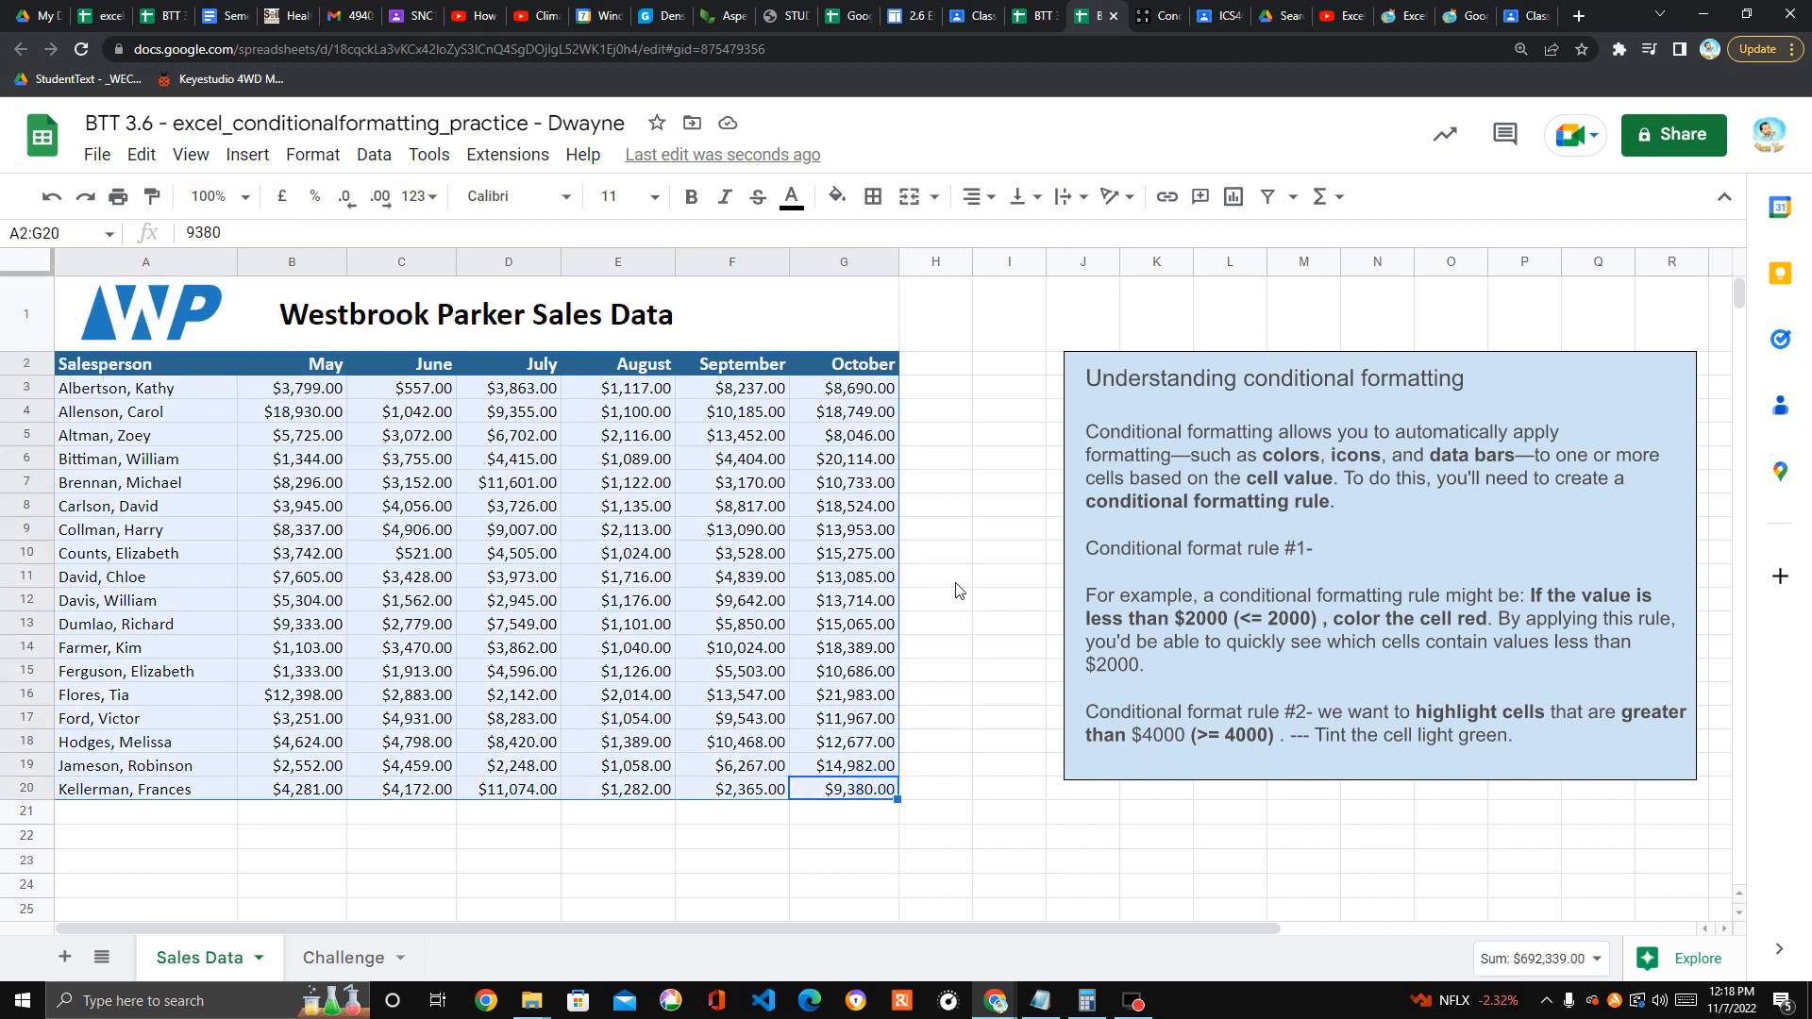
pyautogui.click(954, 582)
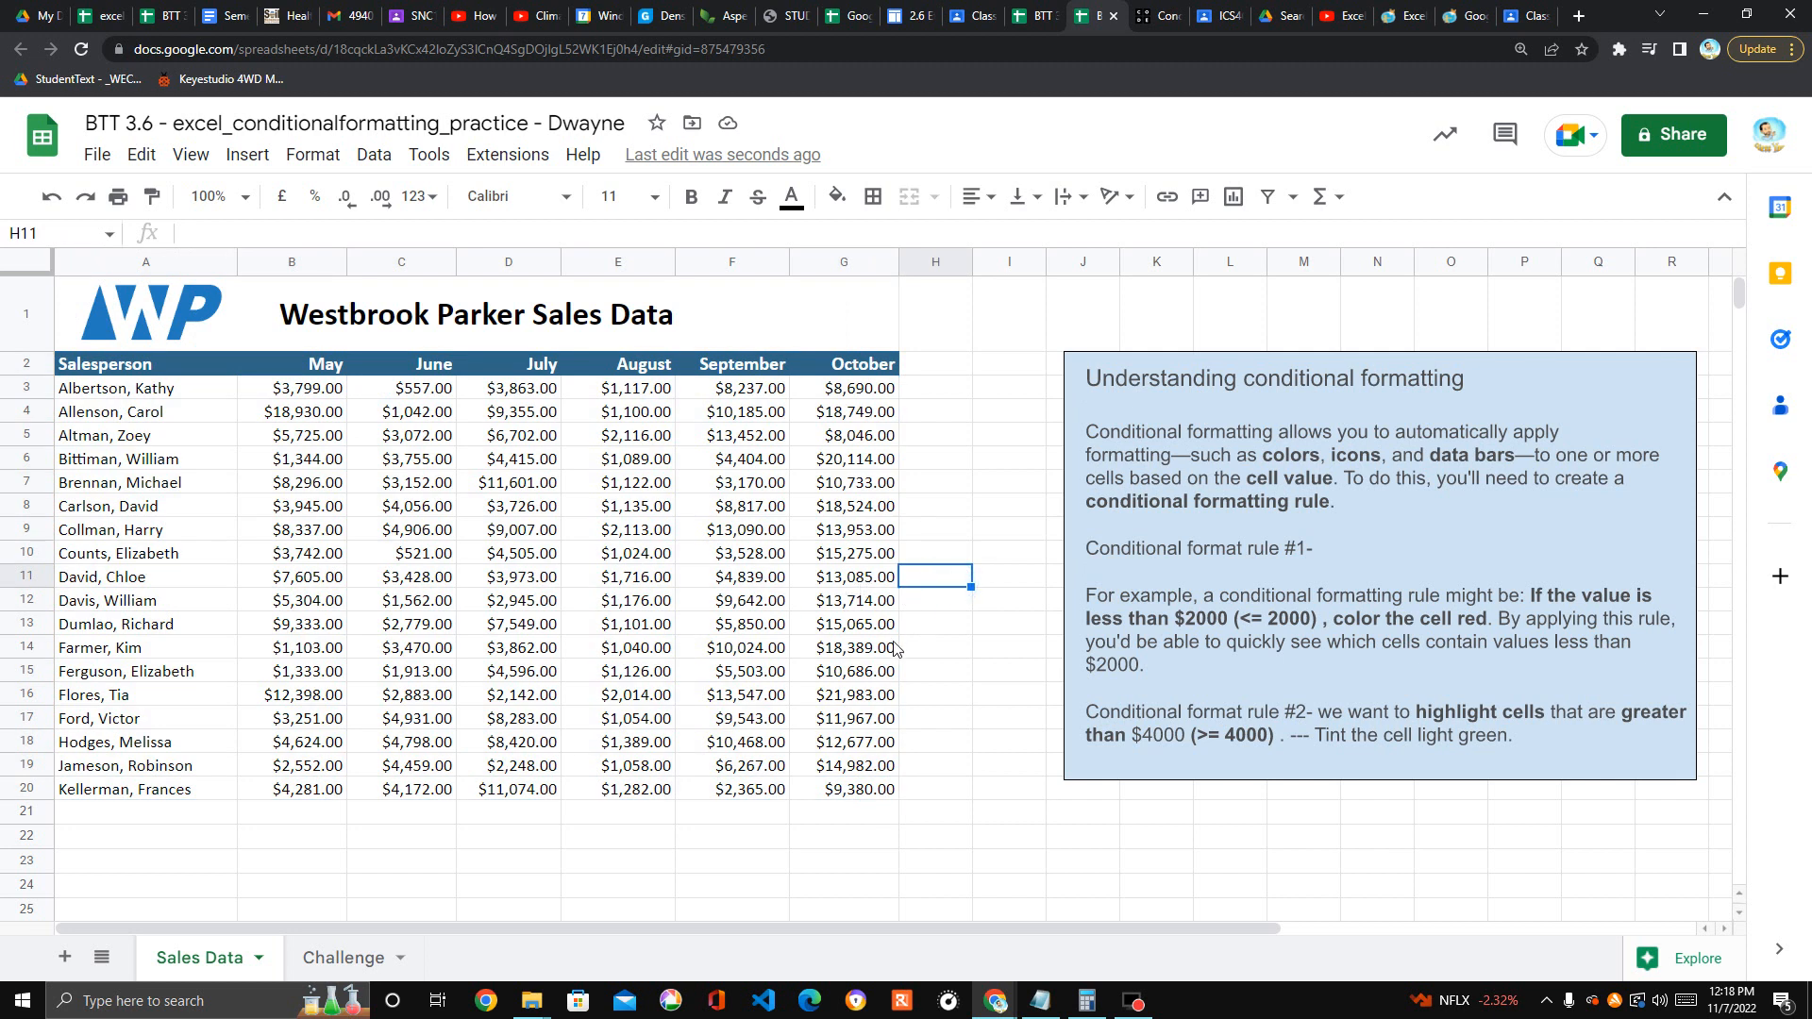
# Create a conditional formatting rule on the sales figures B3:G20 for values less than or equal to 2000
pyautogui.moveTo(880, 798)
pyautogui.mouseDown()
pyautogui.moveTo(566, 623)
pyautogui.moveTo(283, 401)
pyautogui.moveTo(315, 389)
pyautogui.moveTo(314, 791)
pyautogui.moveTo(877, 793)
pyautogui.mouseUp()
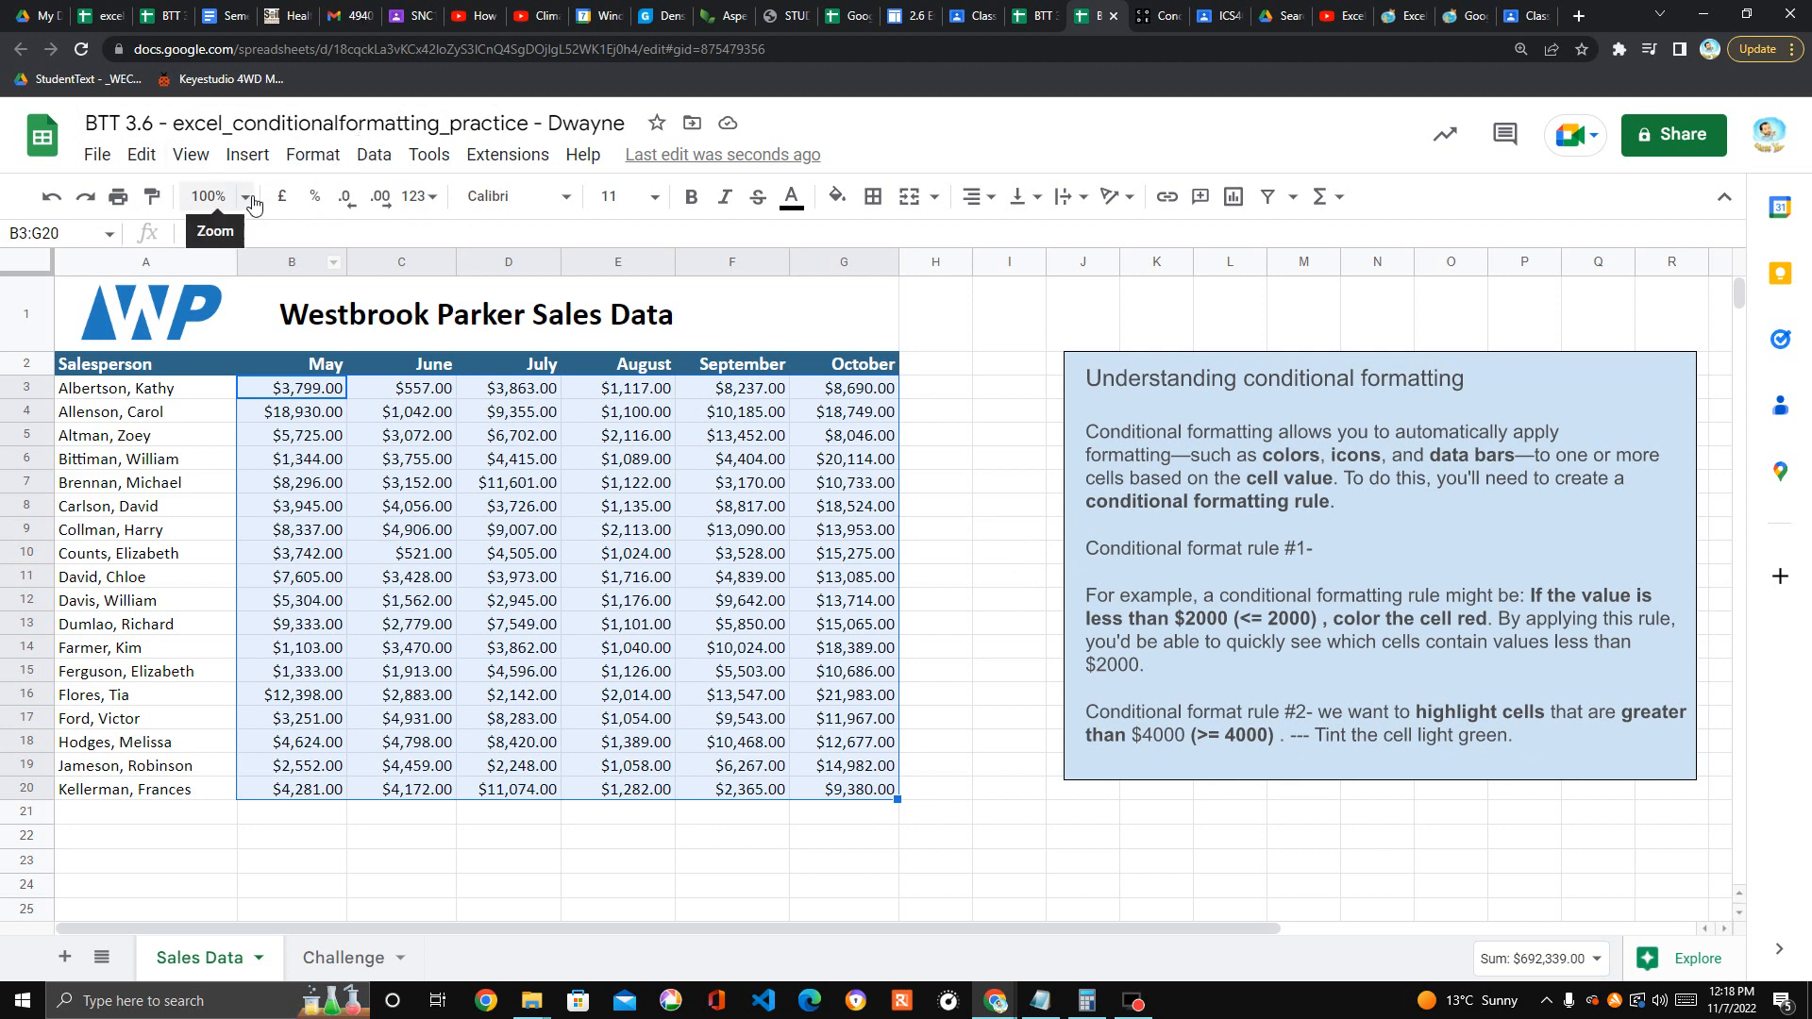
pyautogui.click(312, 155)
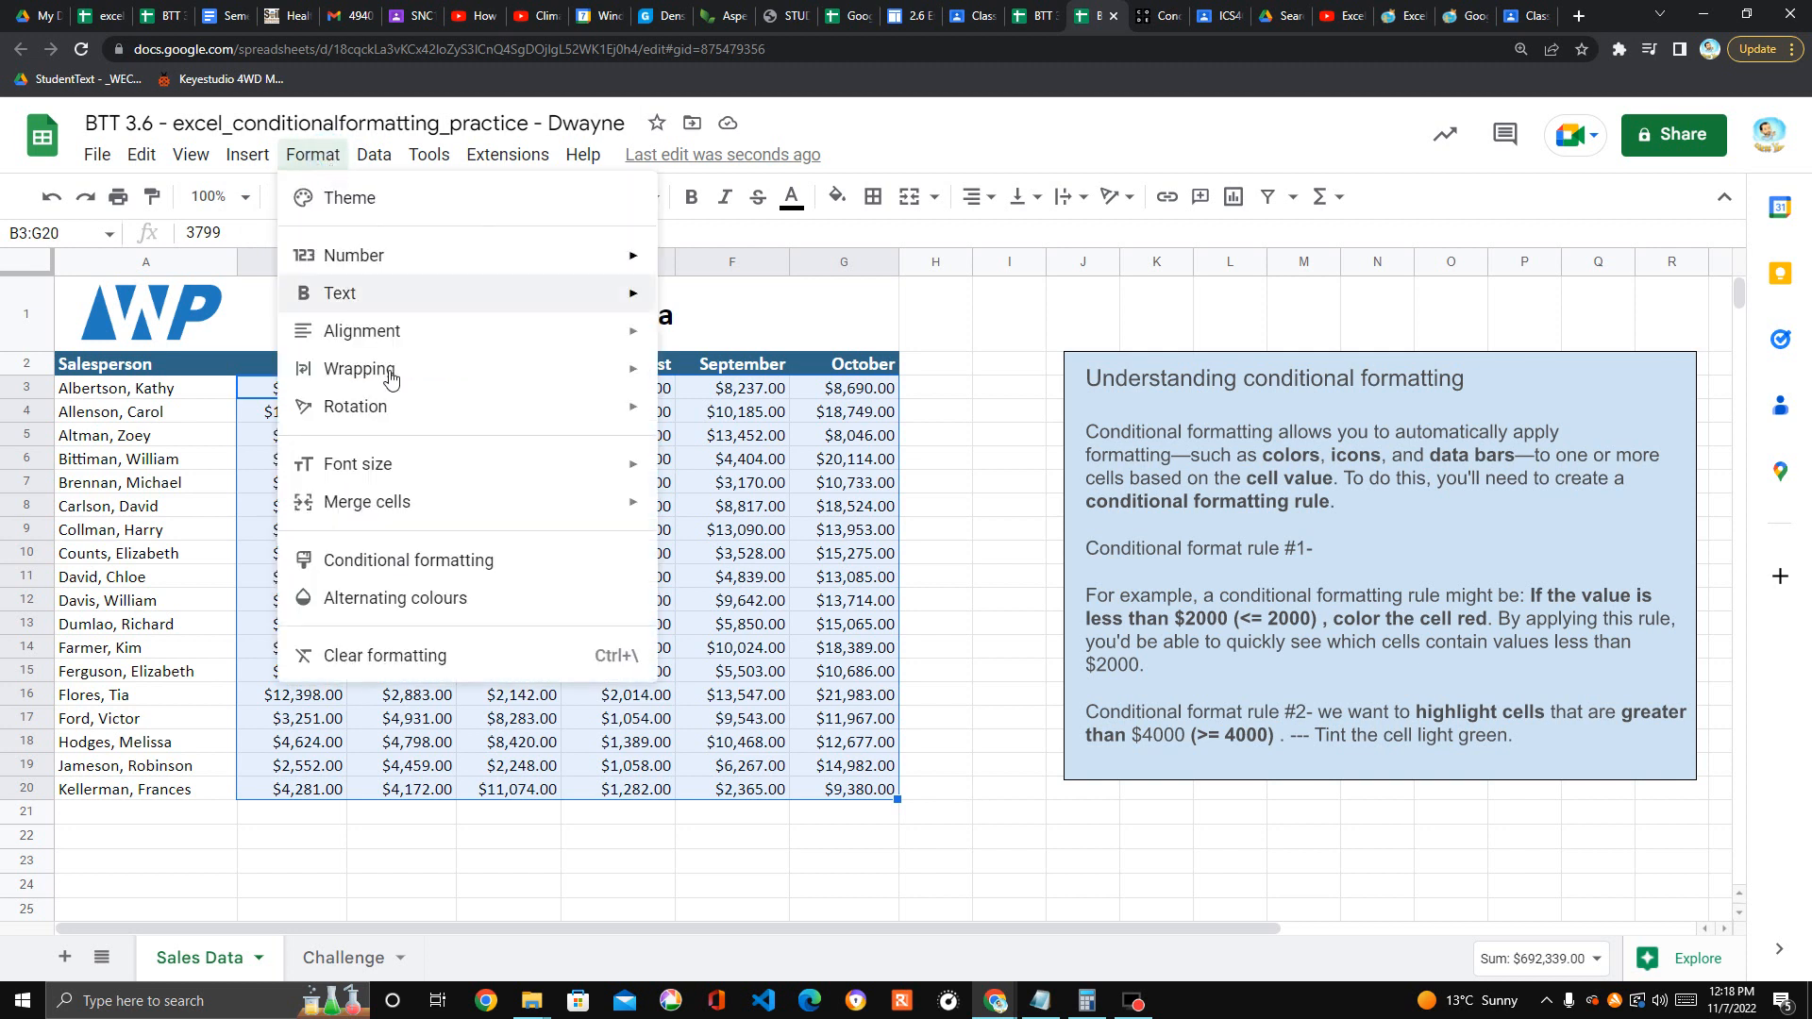
pyautogui.click(365, 563)
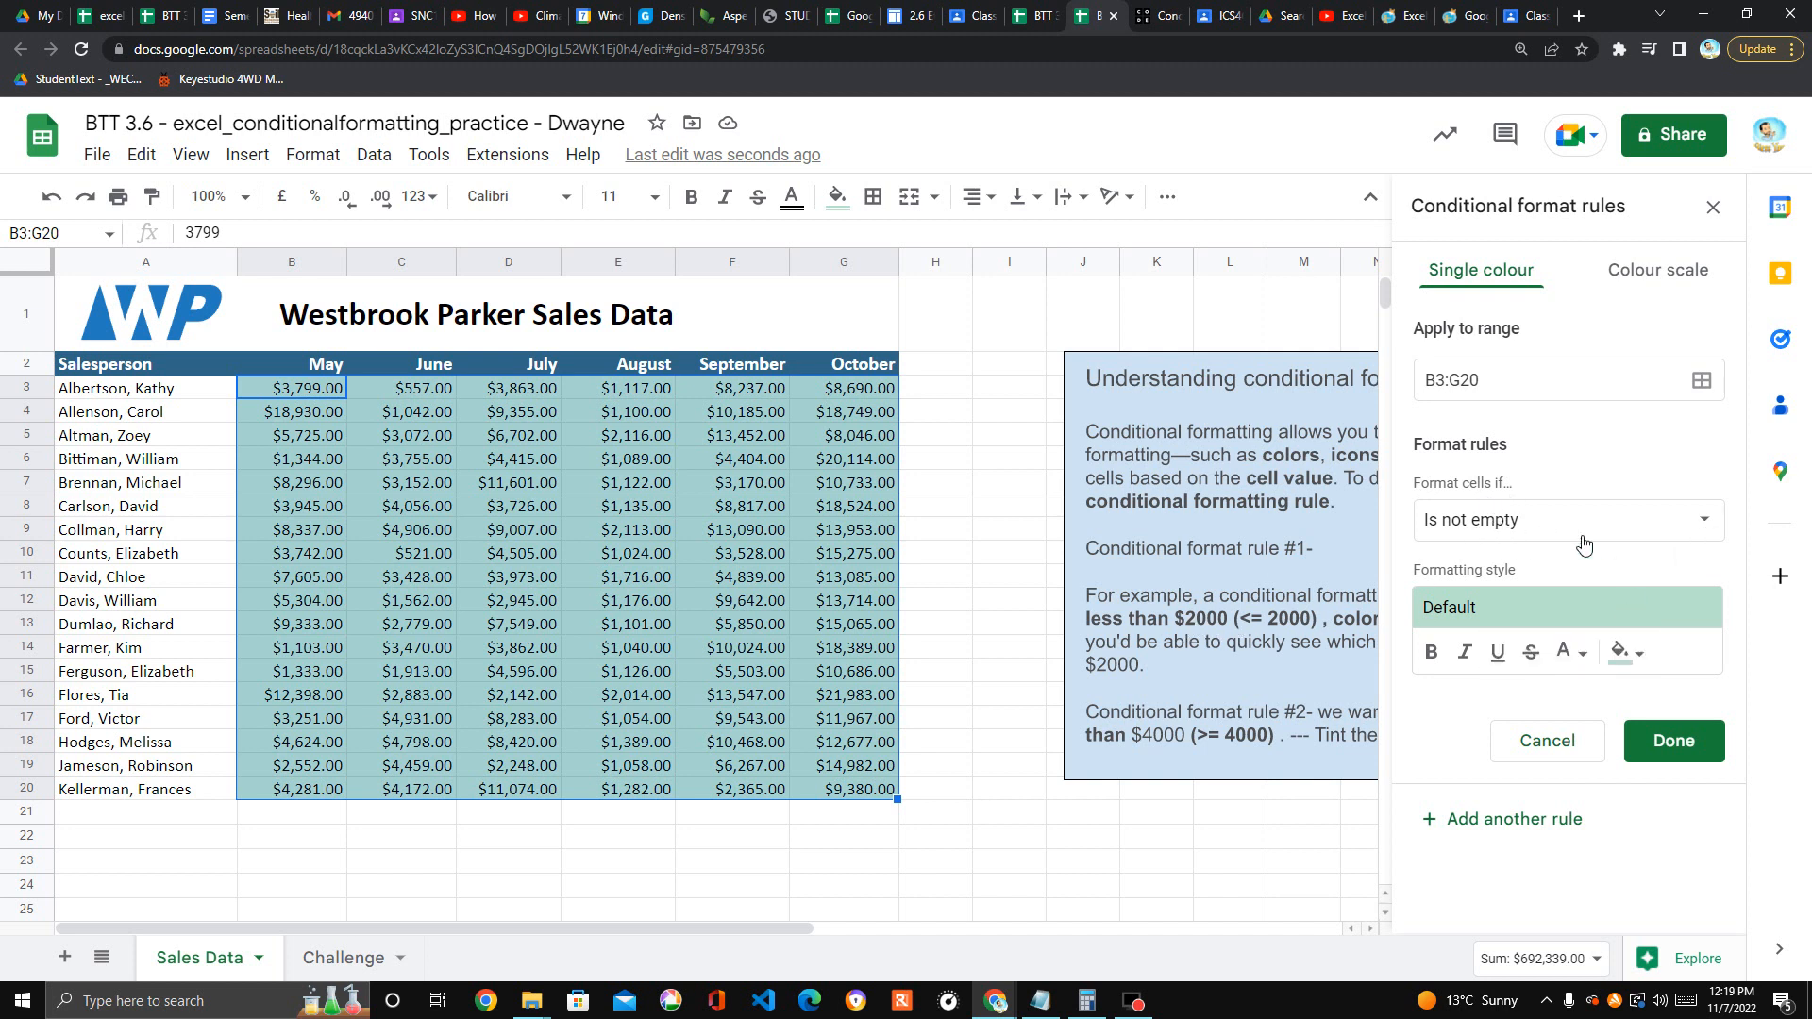
pyautogui.click(1682, 525)
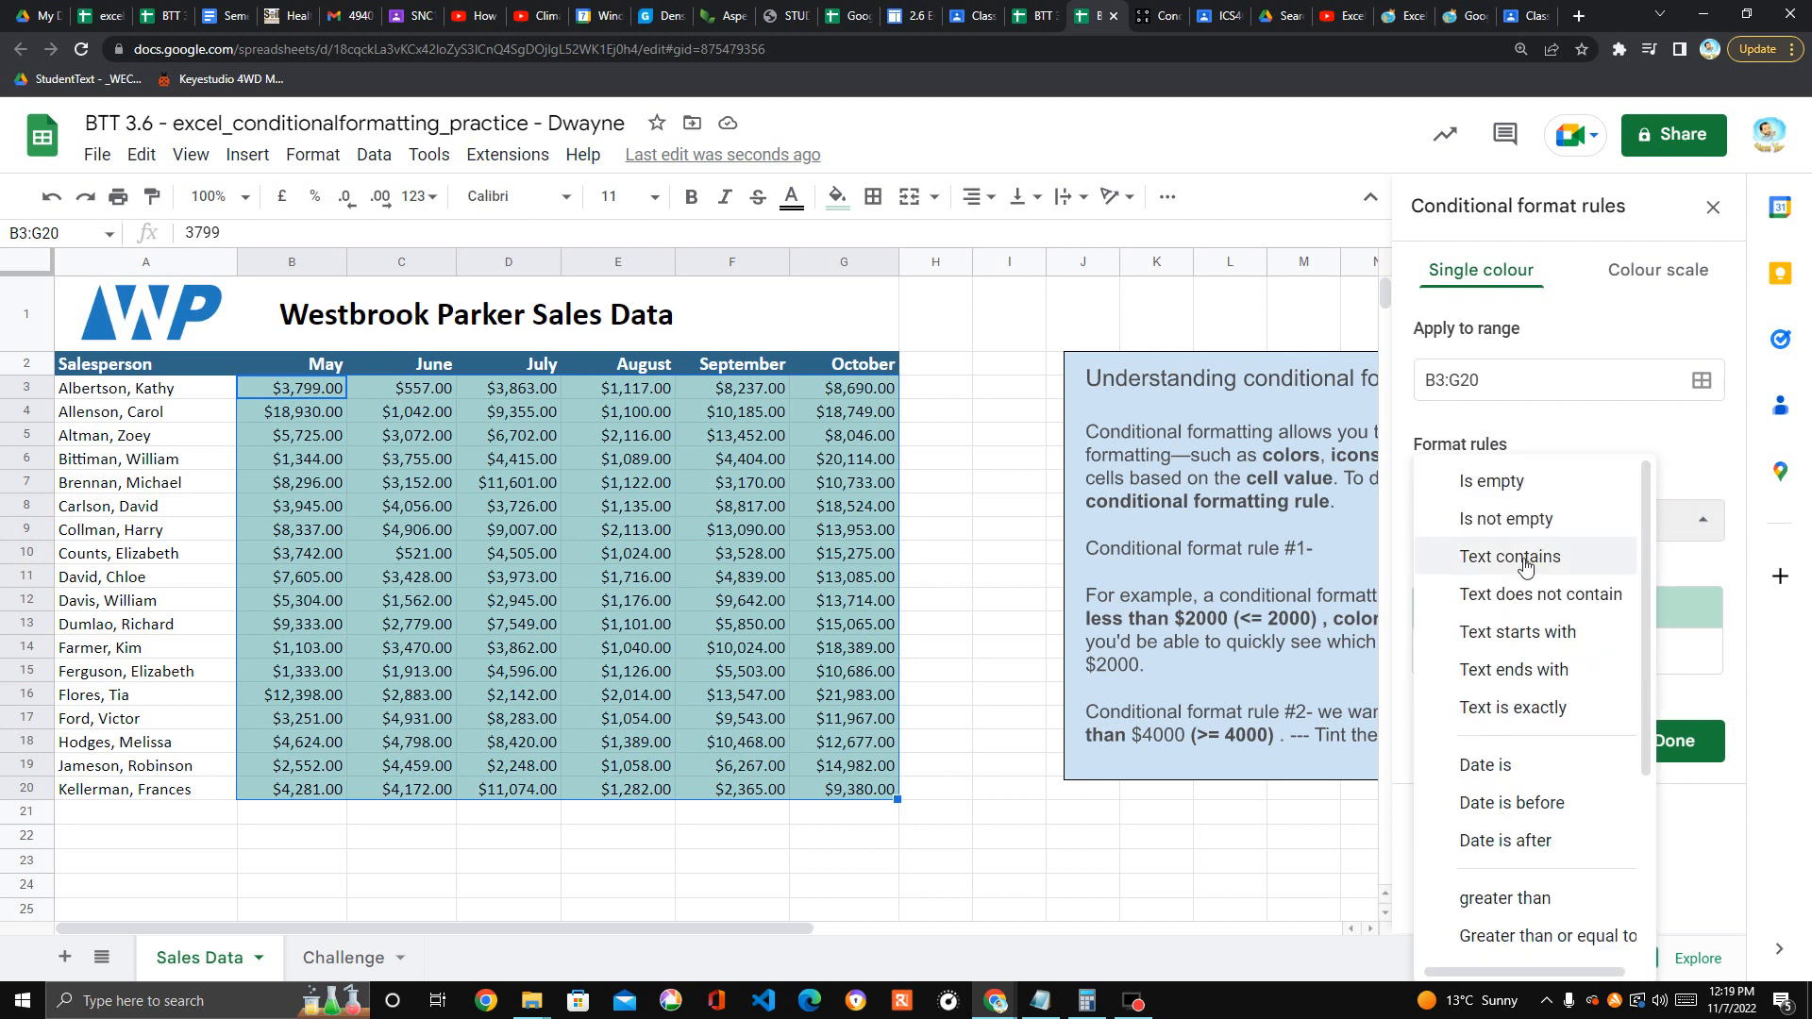
pyautogui.scroll(-2, 1495, 716)
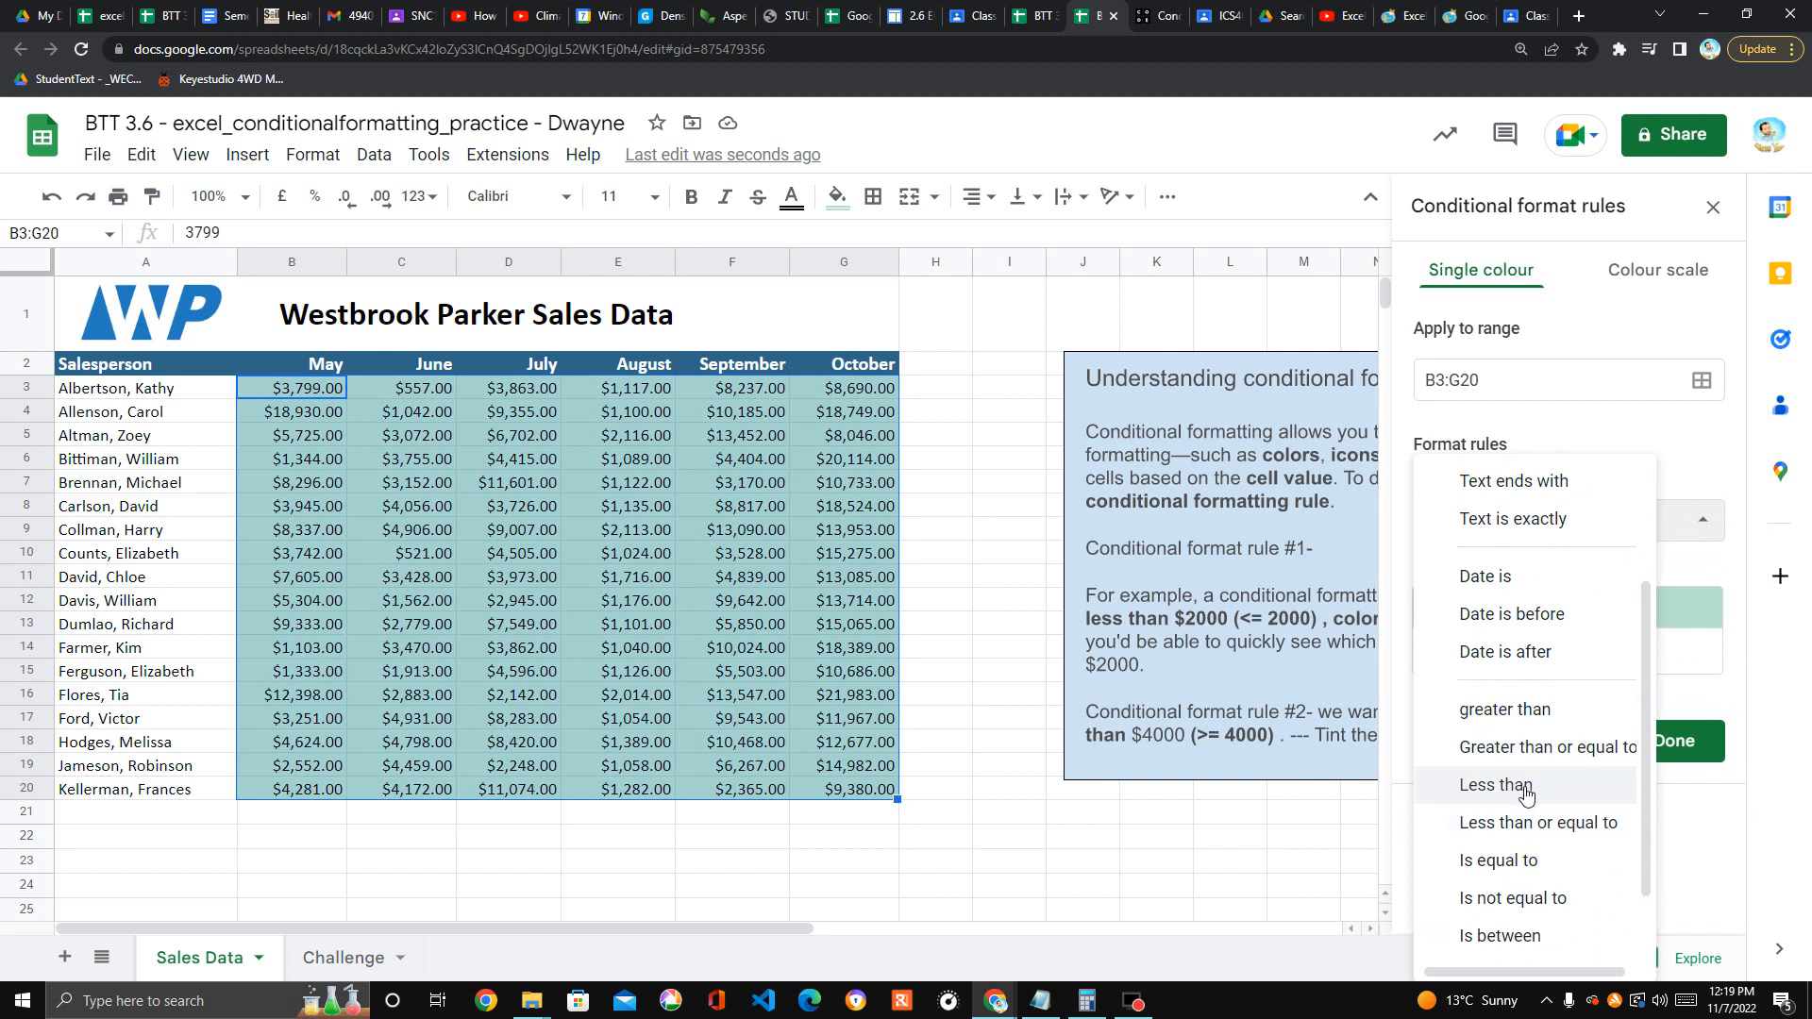
pyautogui.click(1534, 823)
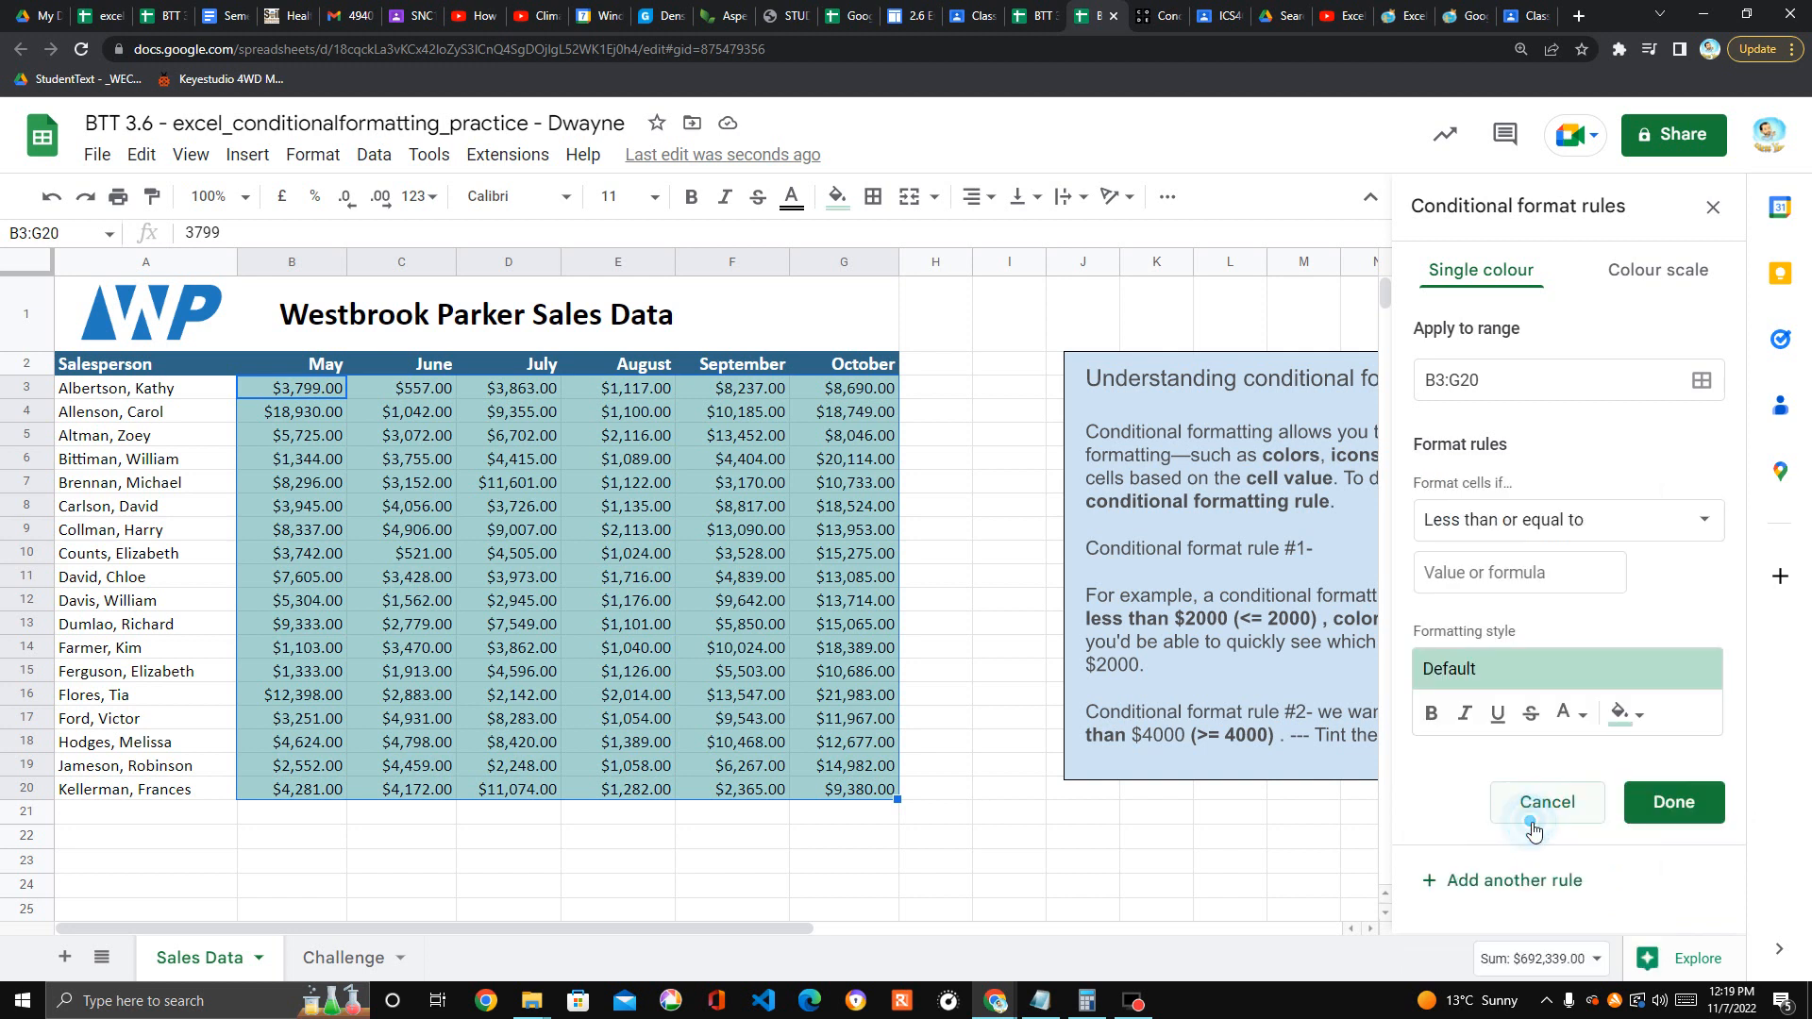
pyautogui.click(1494, 578)
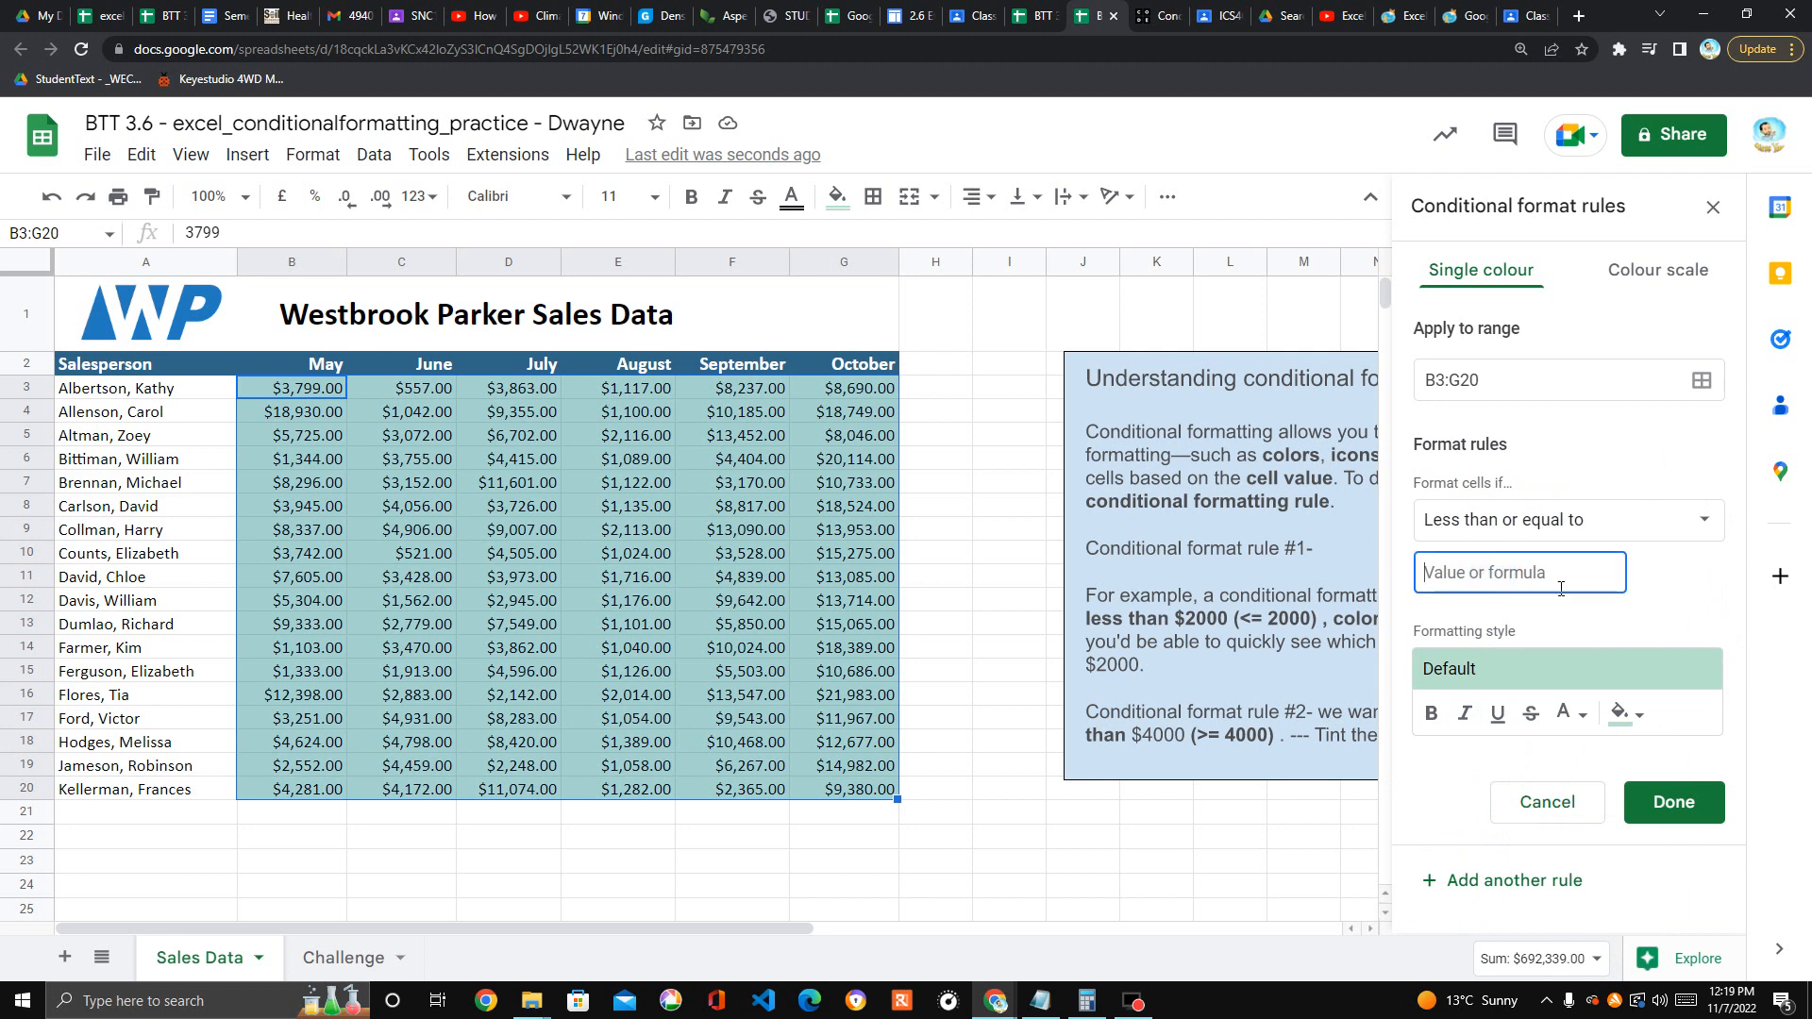
pyautogui.write('2000')
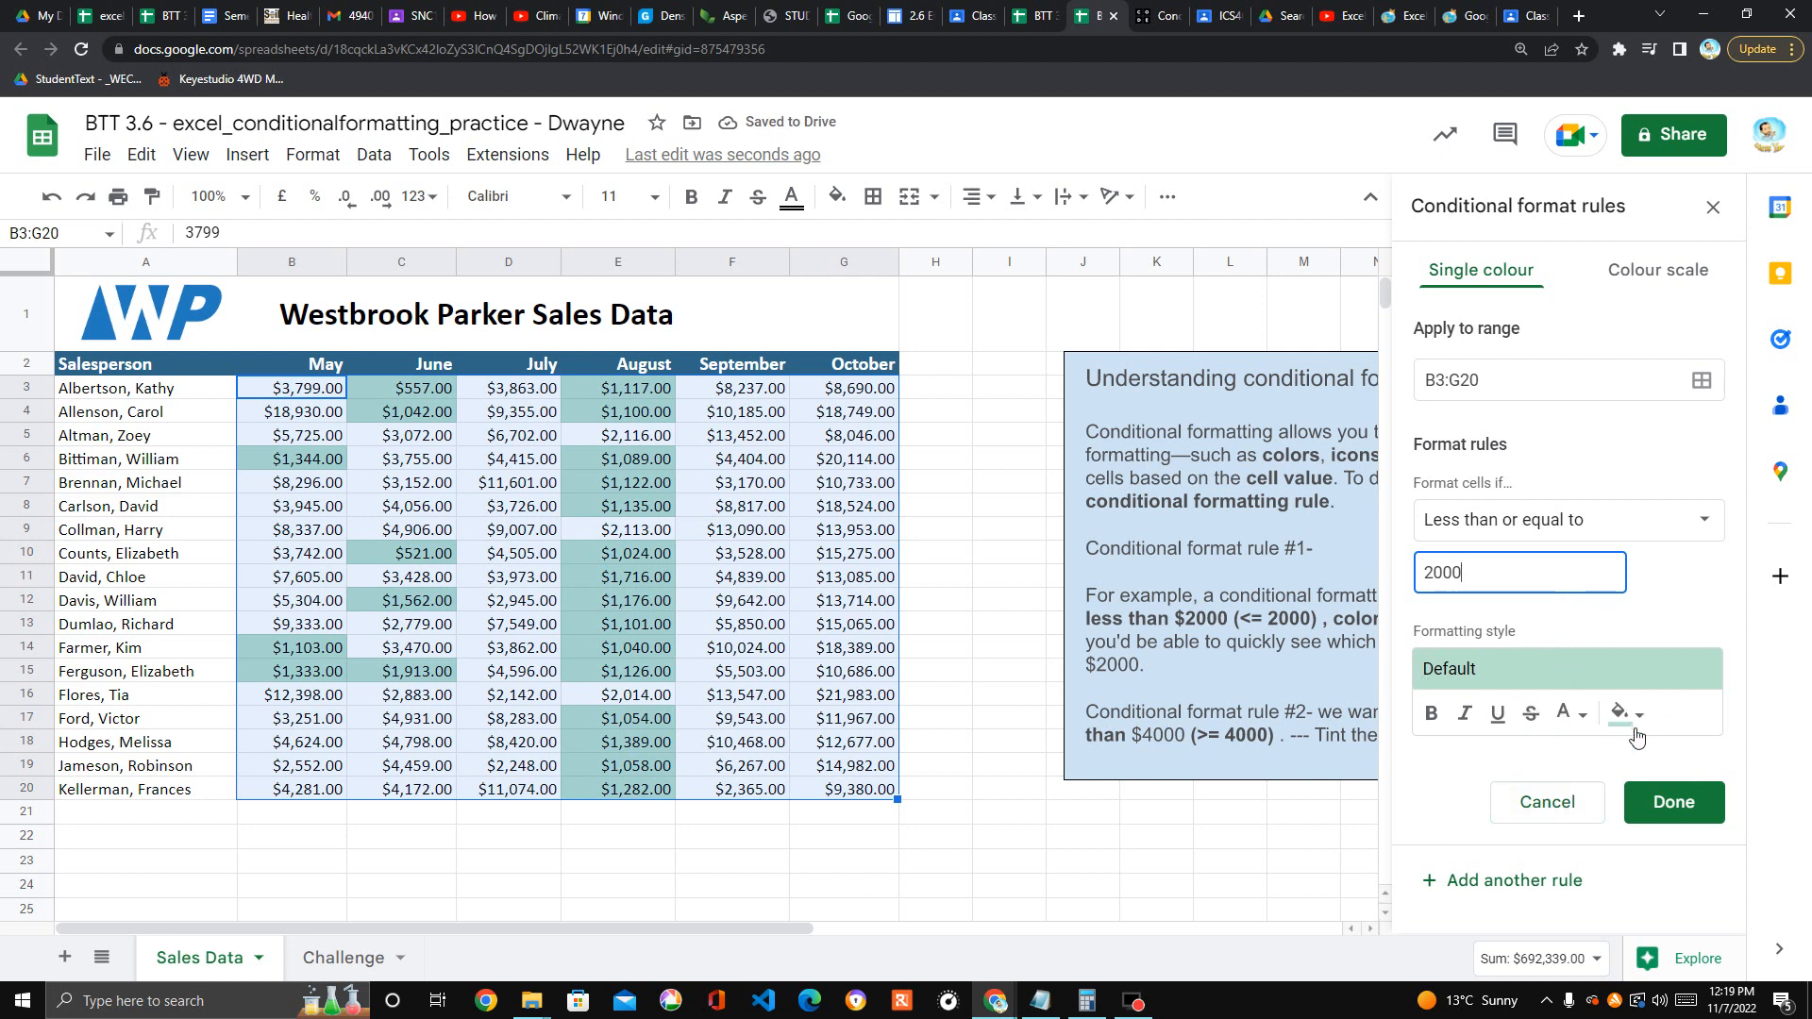
# Give the less-than-or-equal-to rule a light red fill and save it
pyautogui.click(1627, 714)
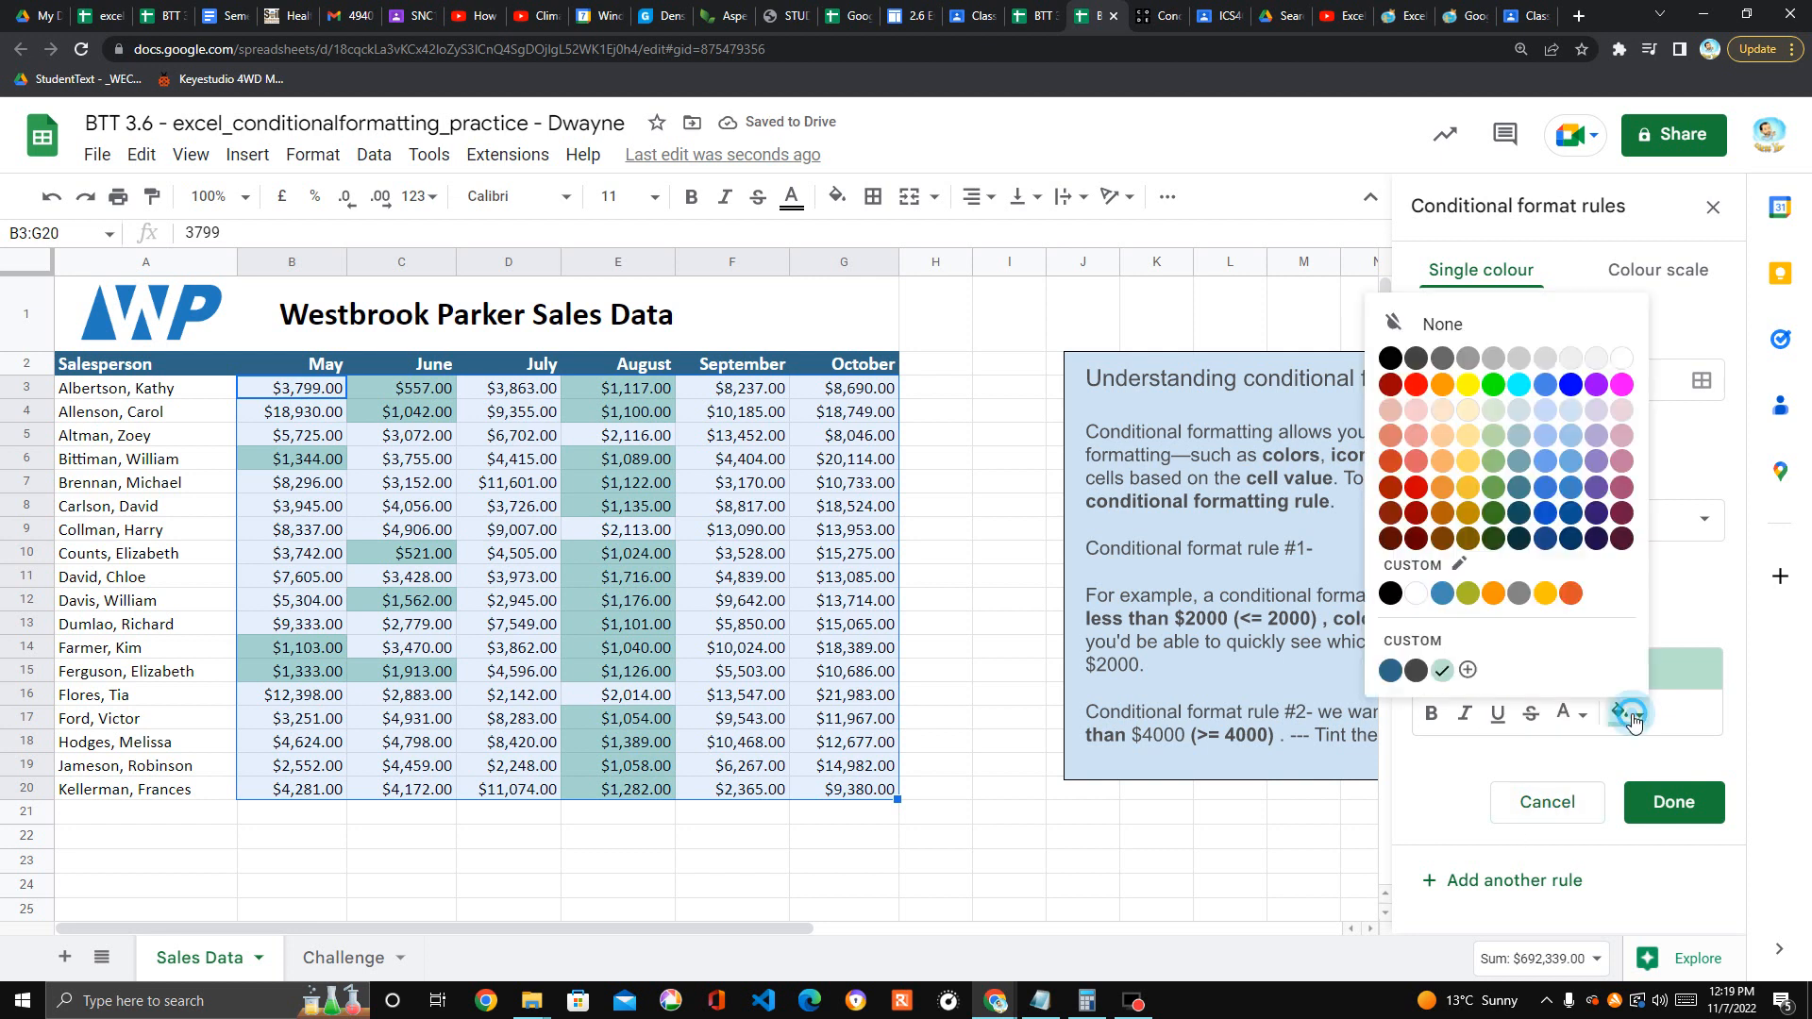
pyautogui.click(1416, 436)
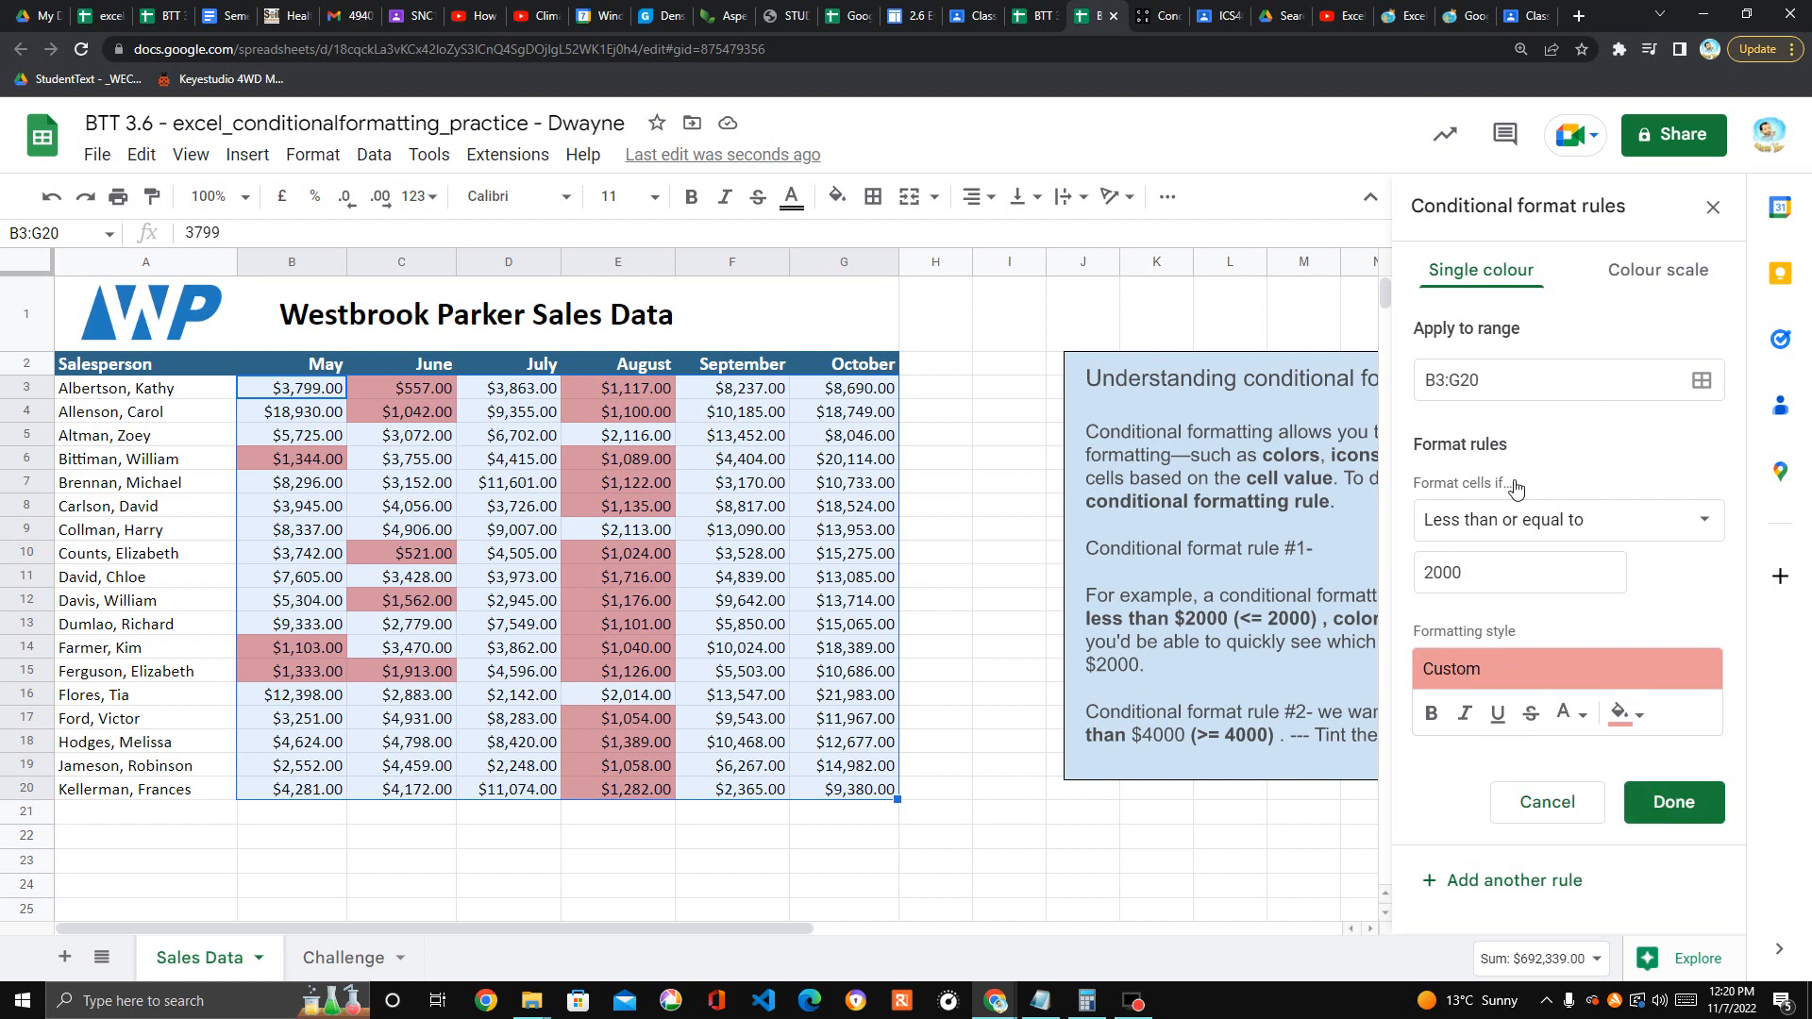
pyautogui.click(1672, 802)
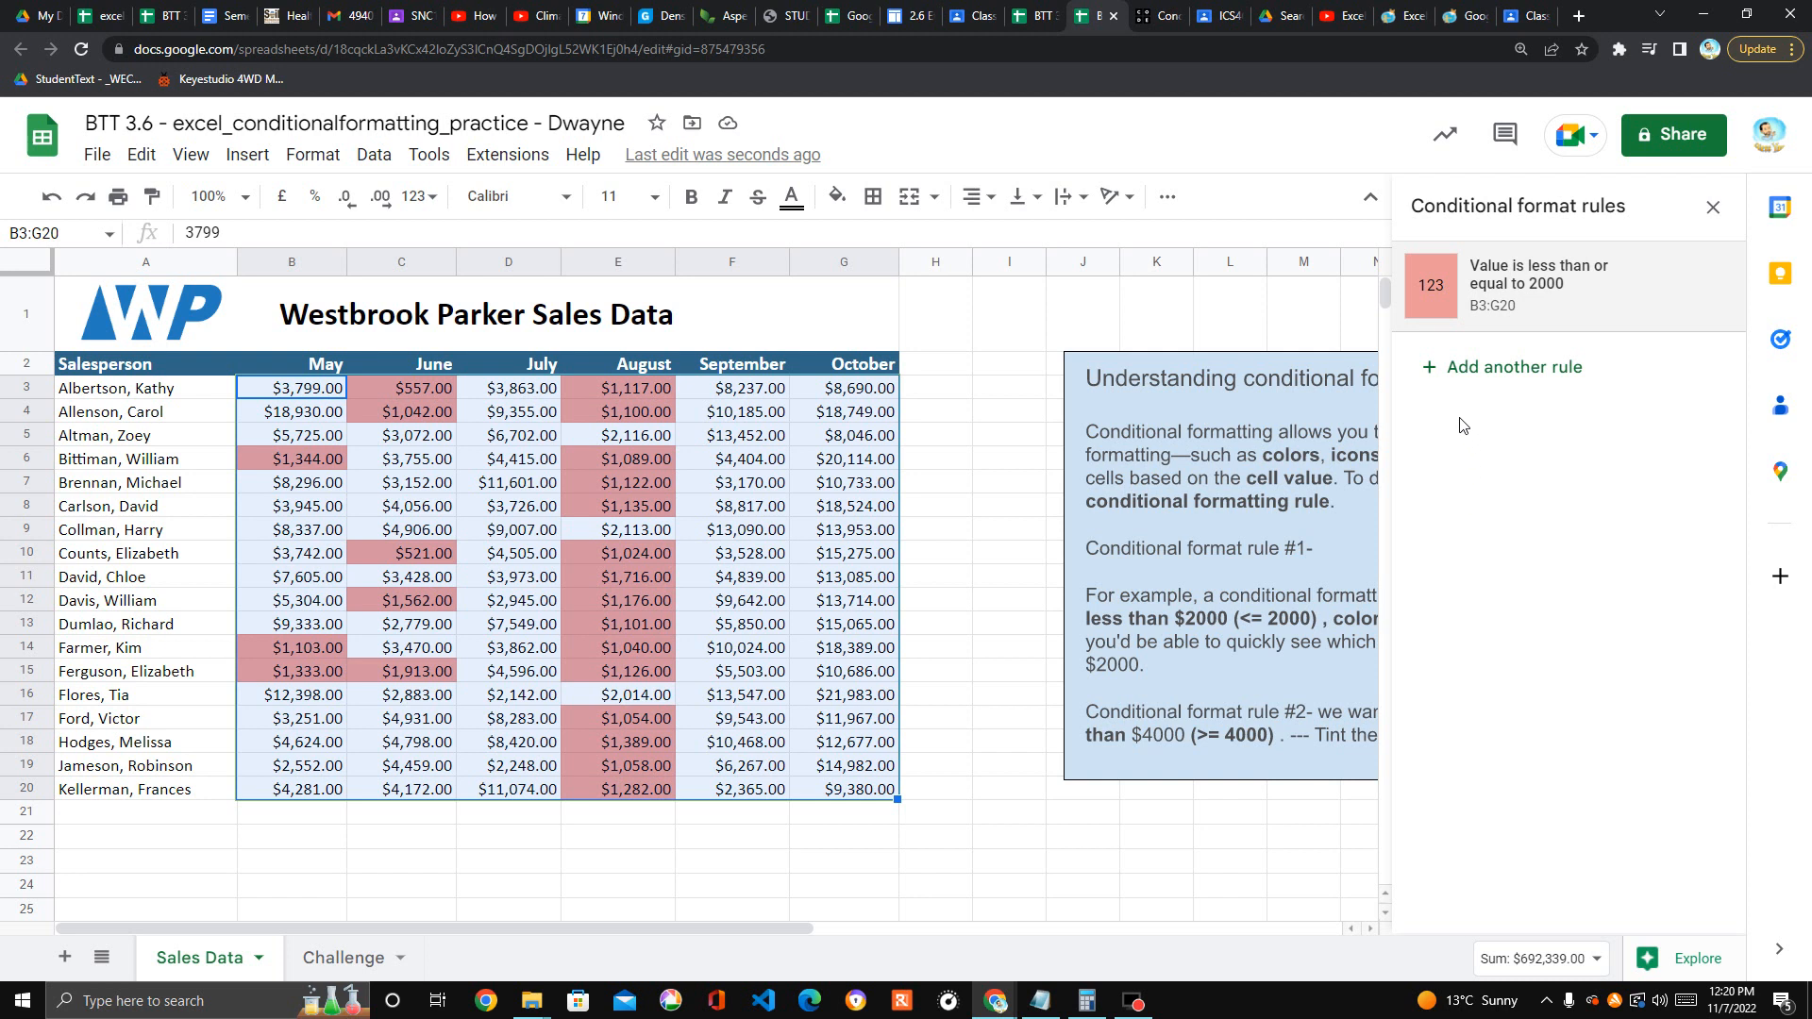
# Add another conditional formatting rule on B3:G20 for values greater than or equal to 4000
pyautogui.click(1437, 387)
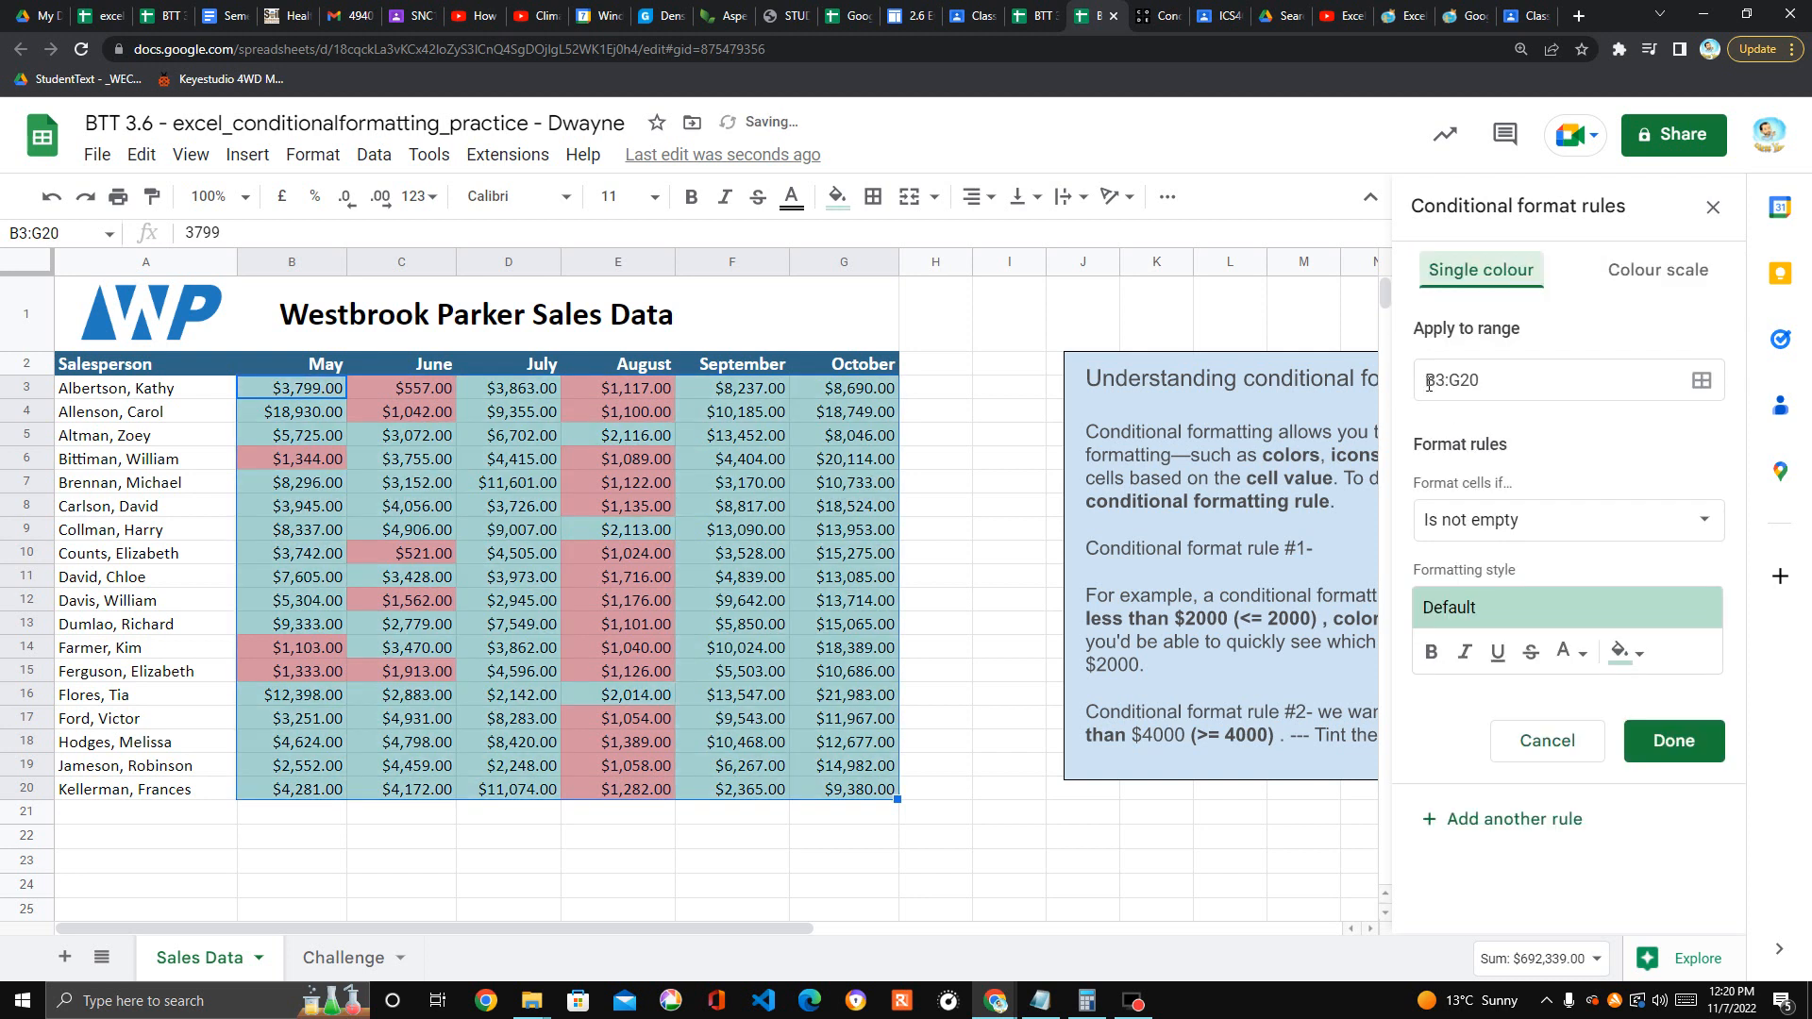
pyautogui.click(1513, 522)
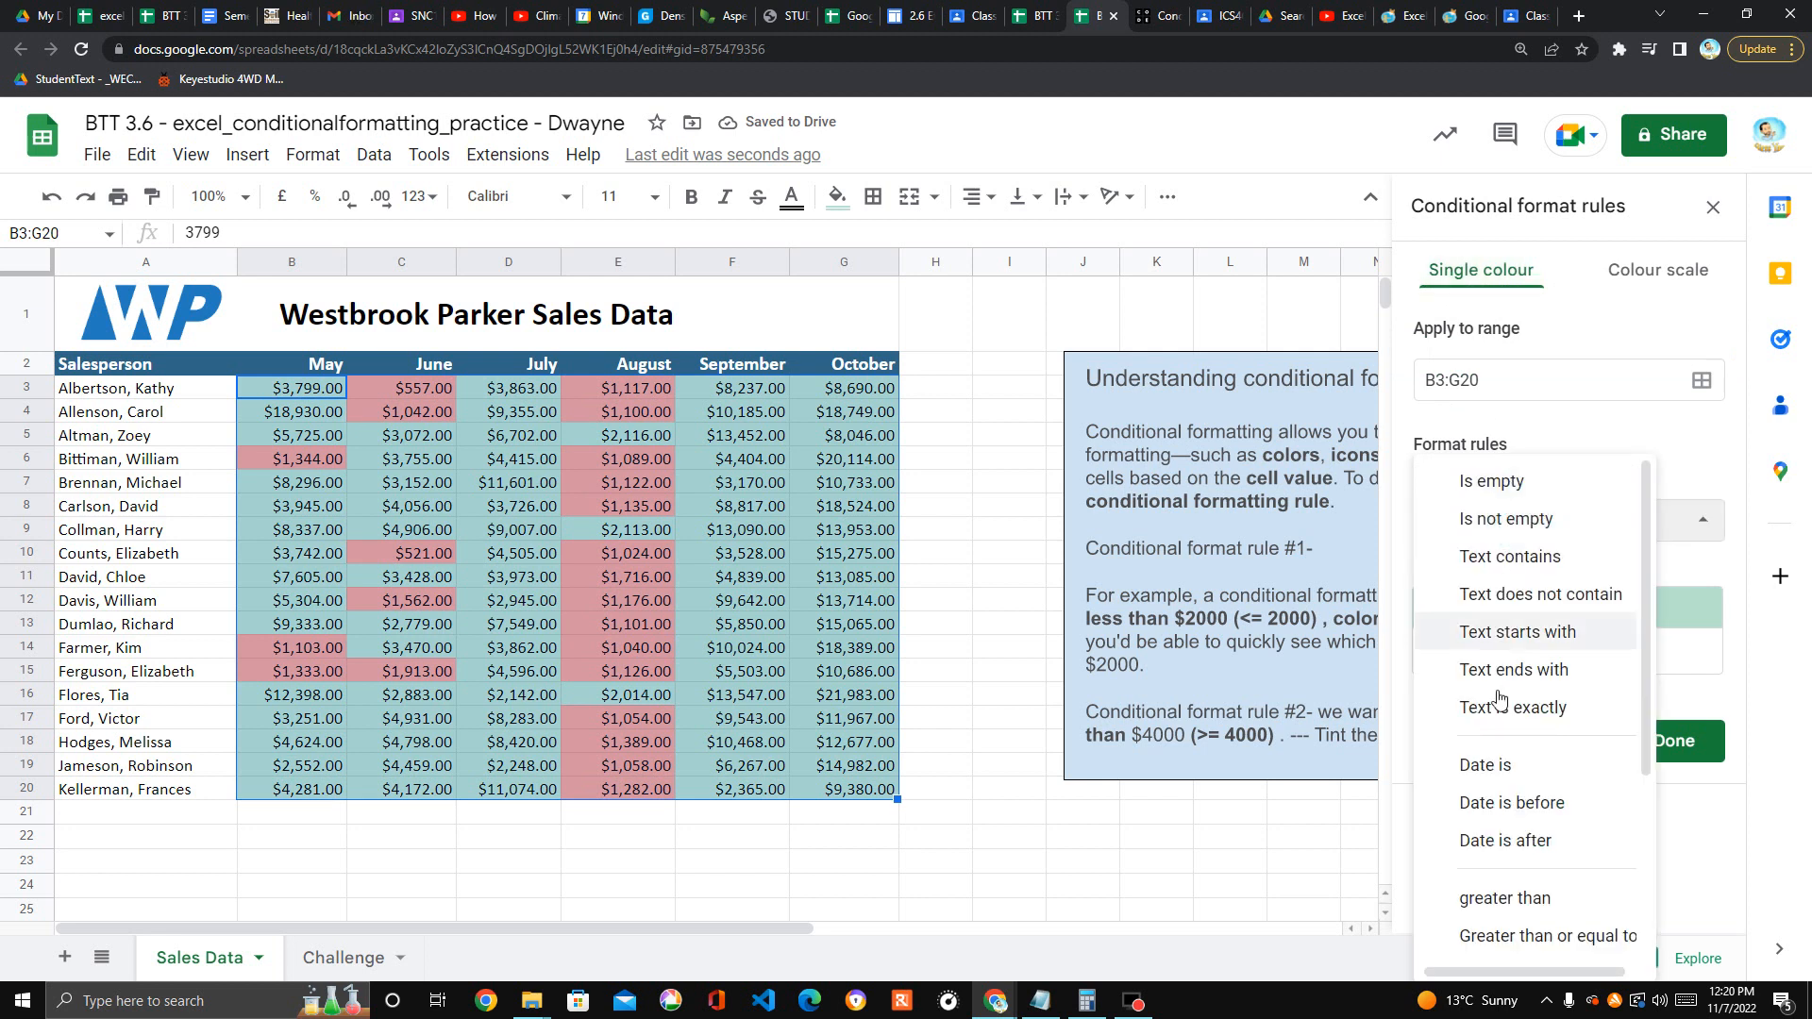
pyautogui.scroll(-2, 1506, 614)
pyautogui.click(1537, 750)
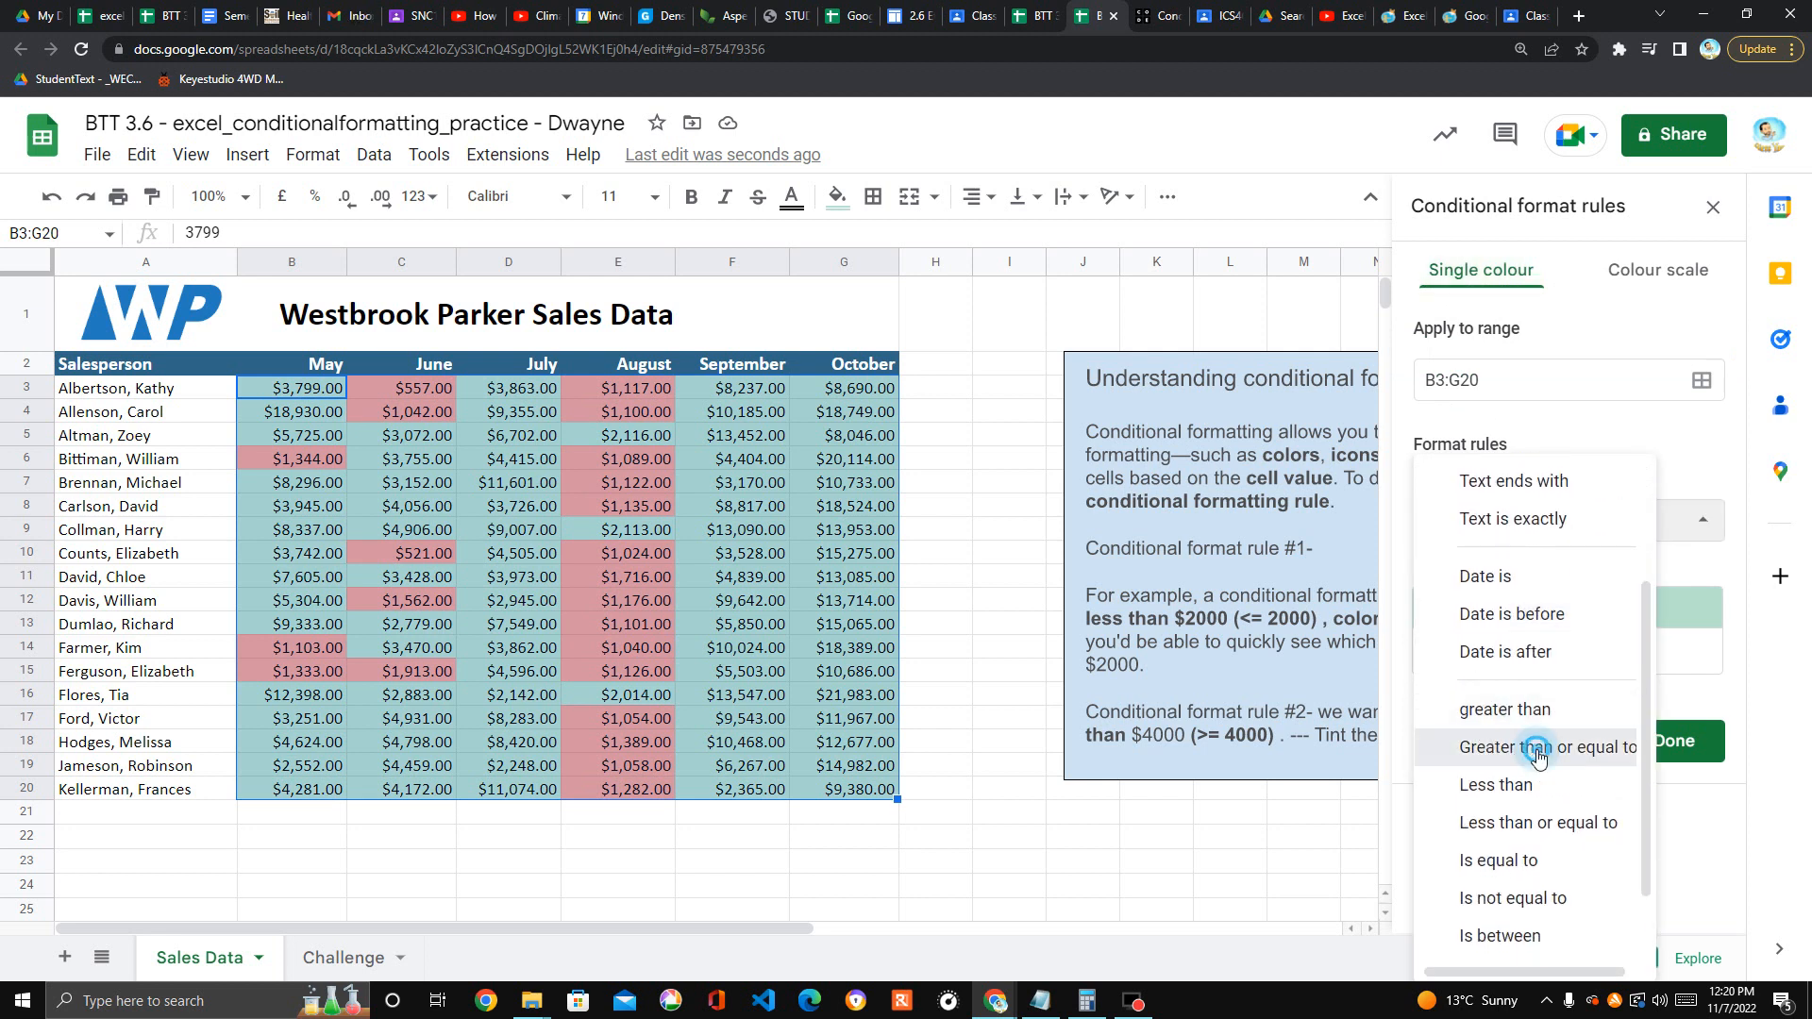
pyautogui.click(1558, 572)
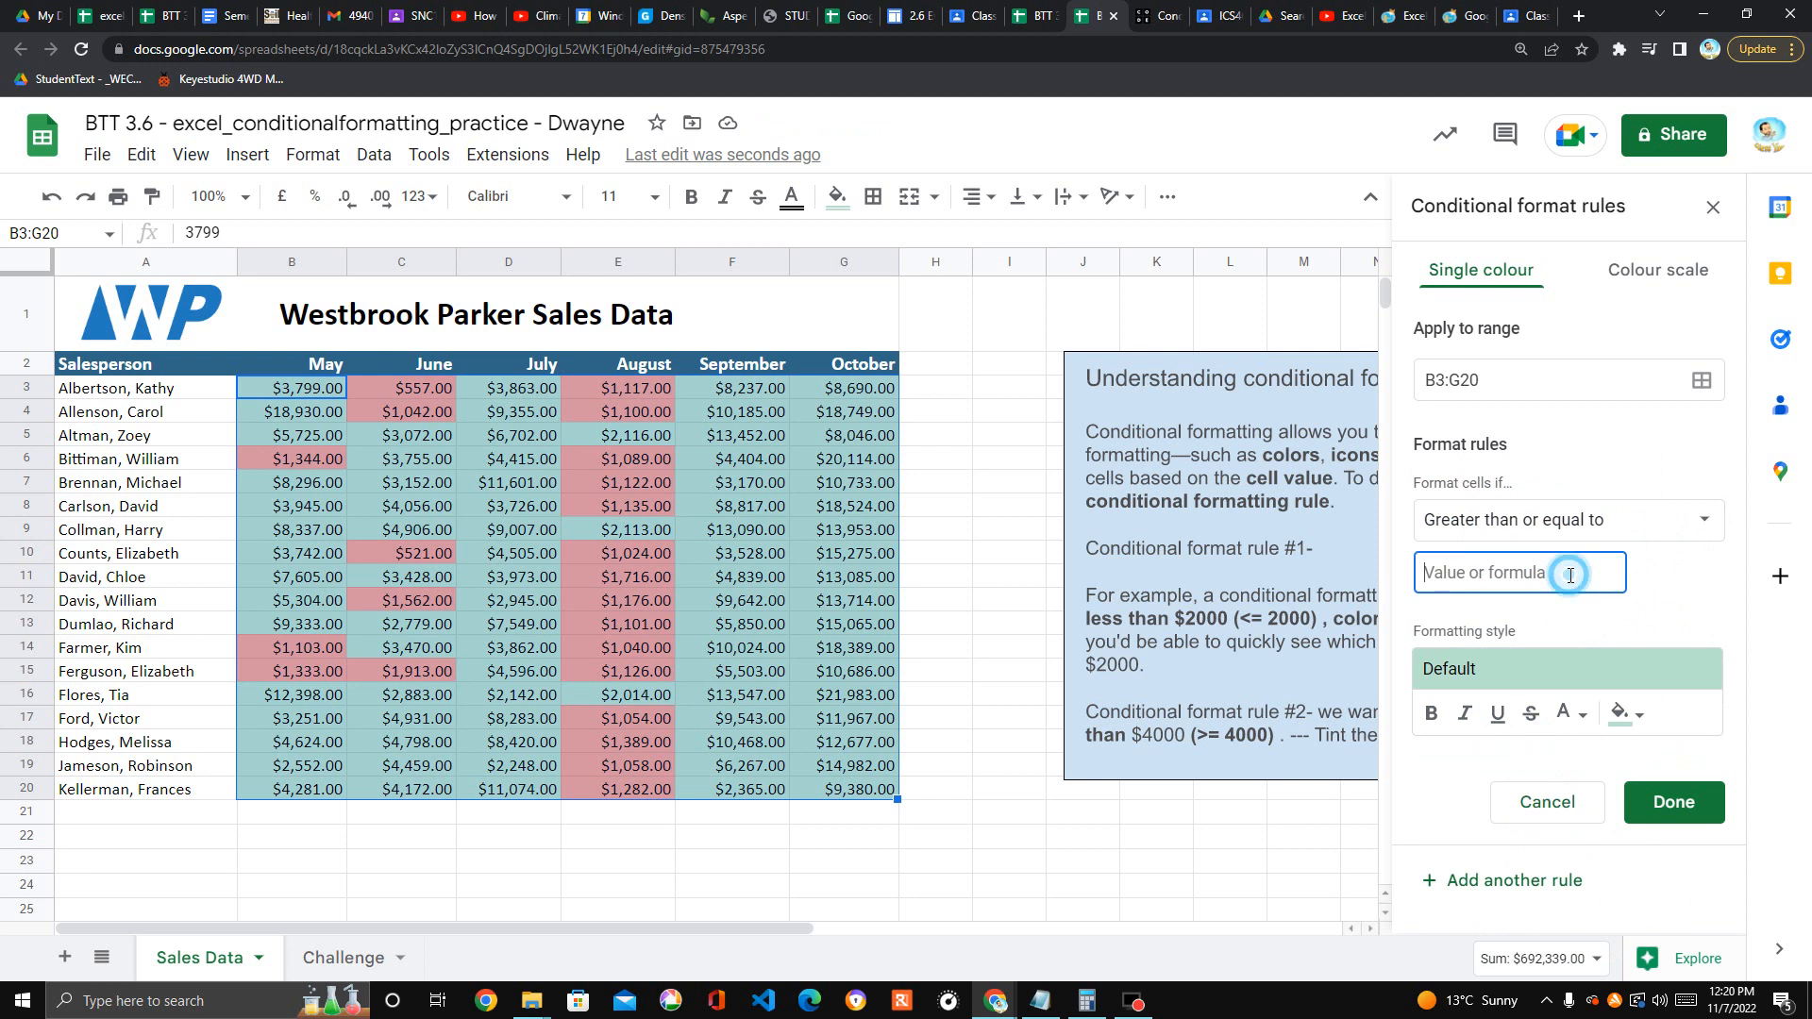
pyautogui.write('4000')
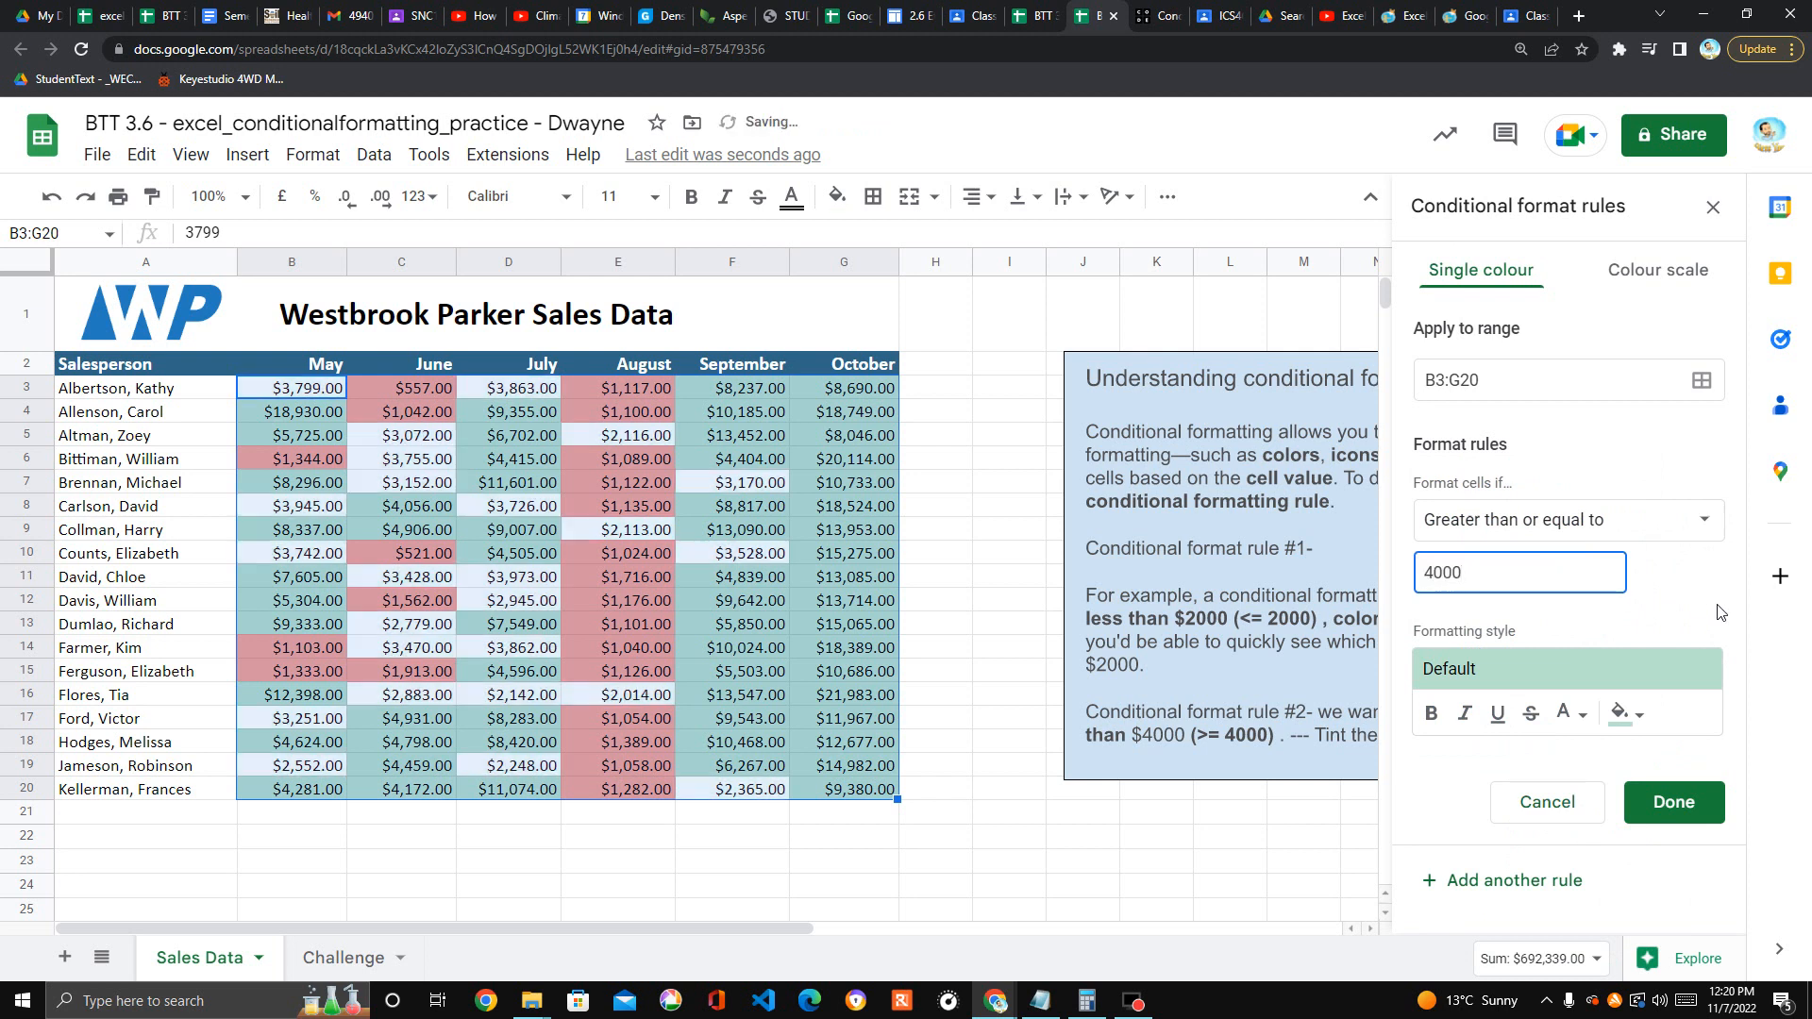
# Give the greater-than-or-equal-to rule a light green fill, save it and deselect the sales range
pyautogui.click(1634, 716)
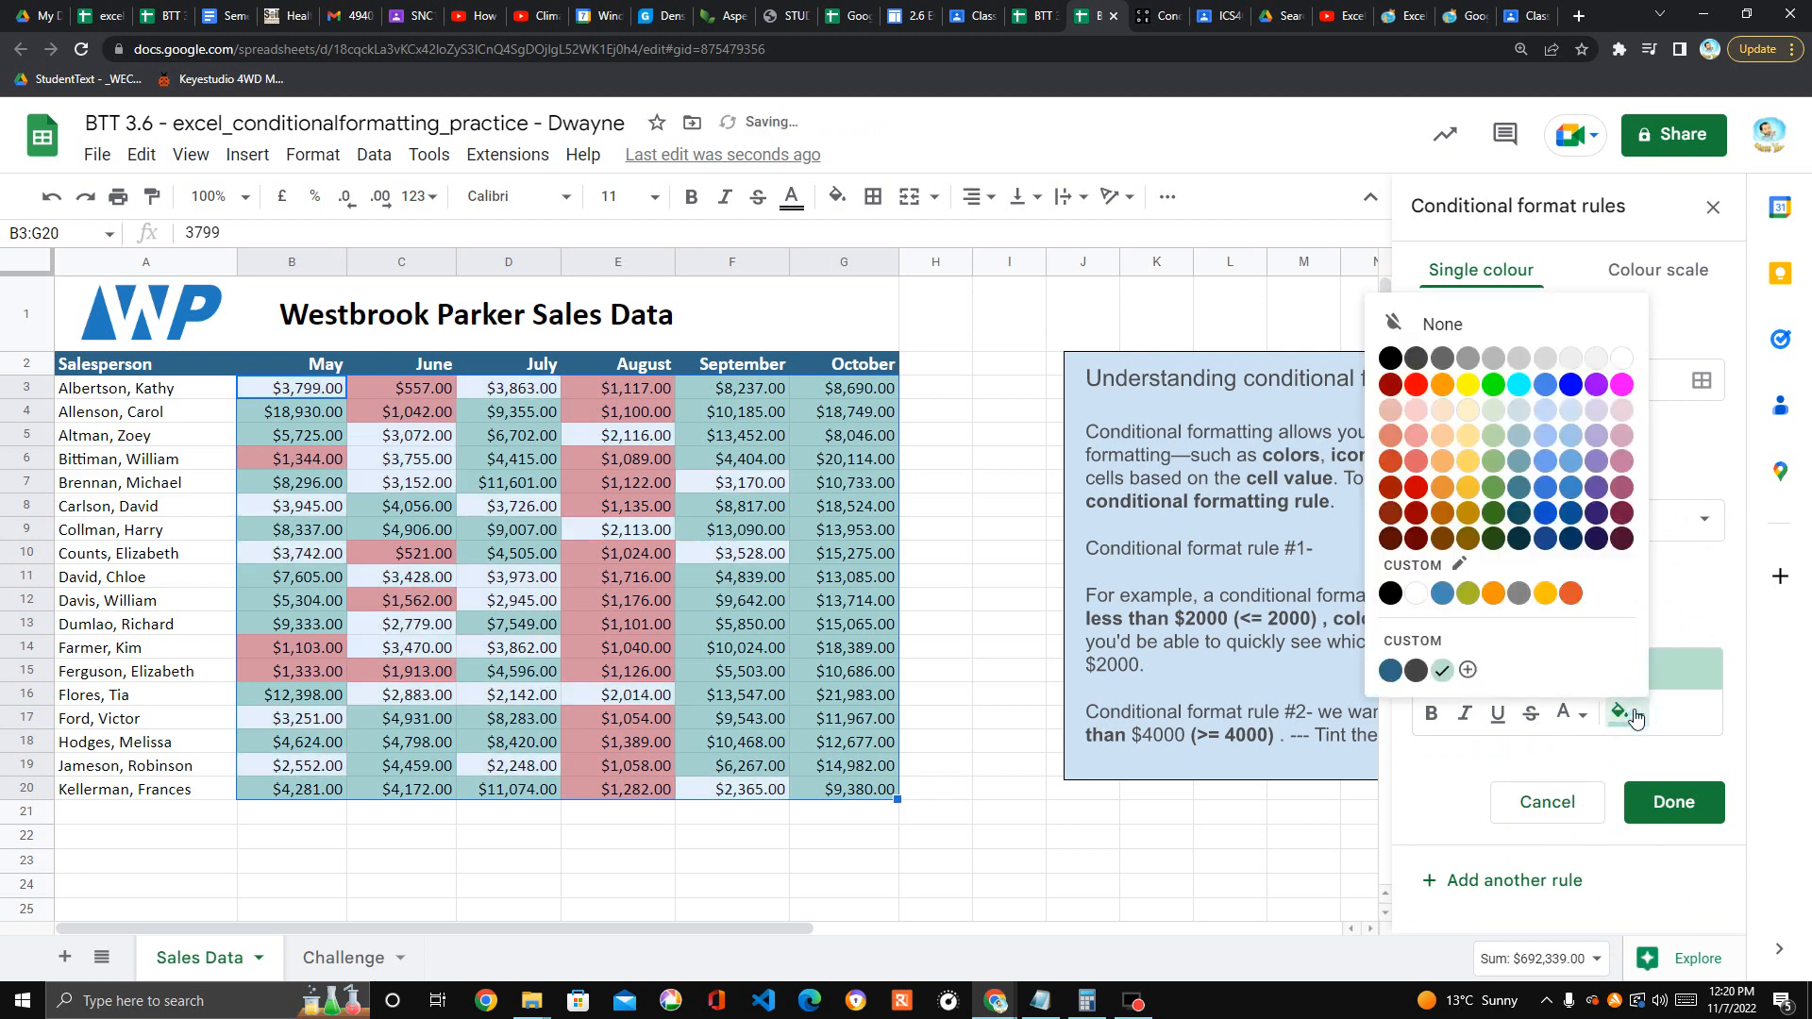
pyautogui.click(1504, 442)
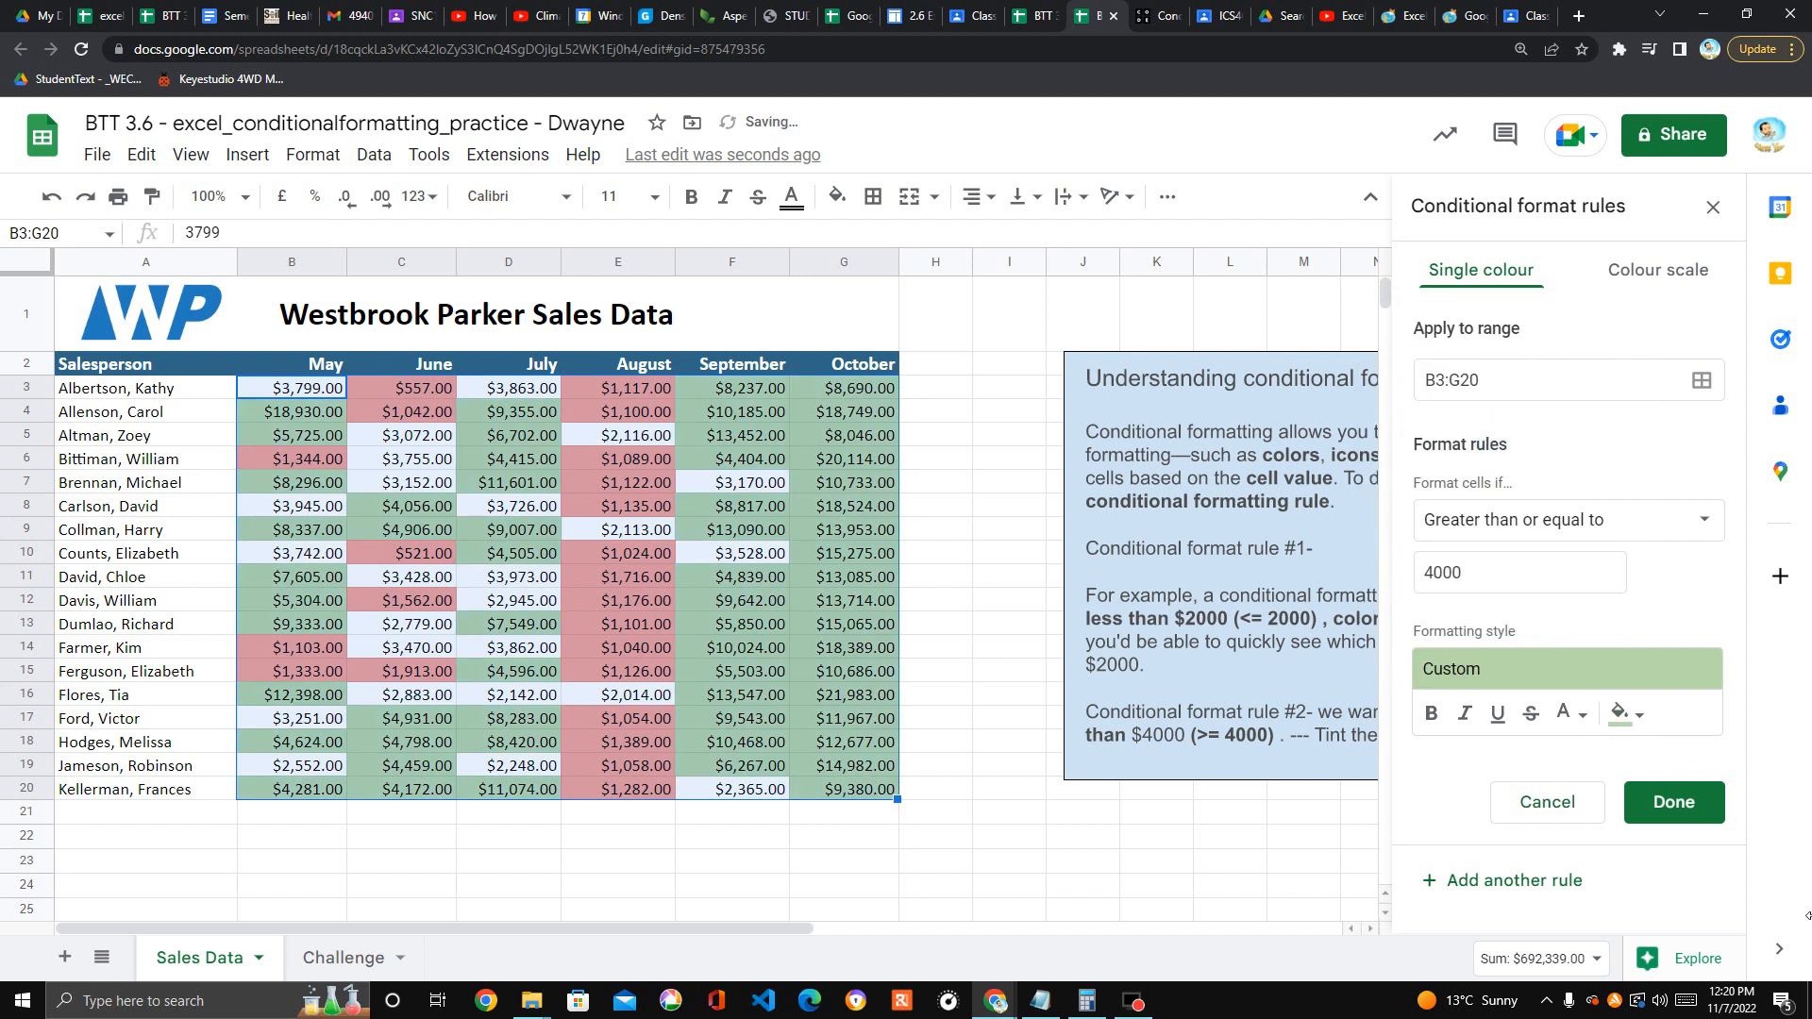
pyautogui.click(1678, 803)
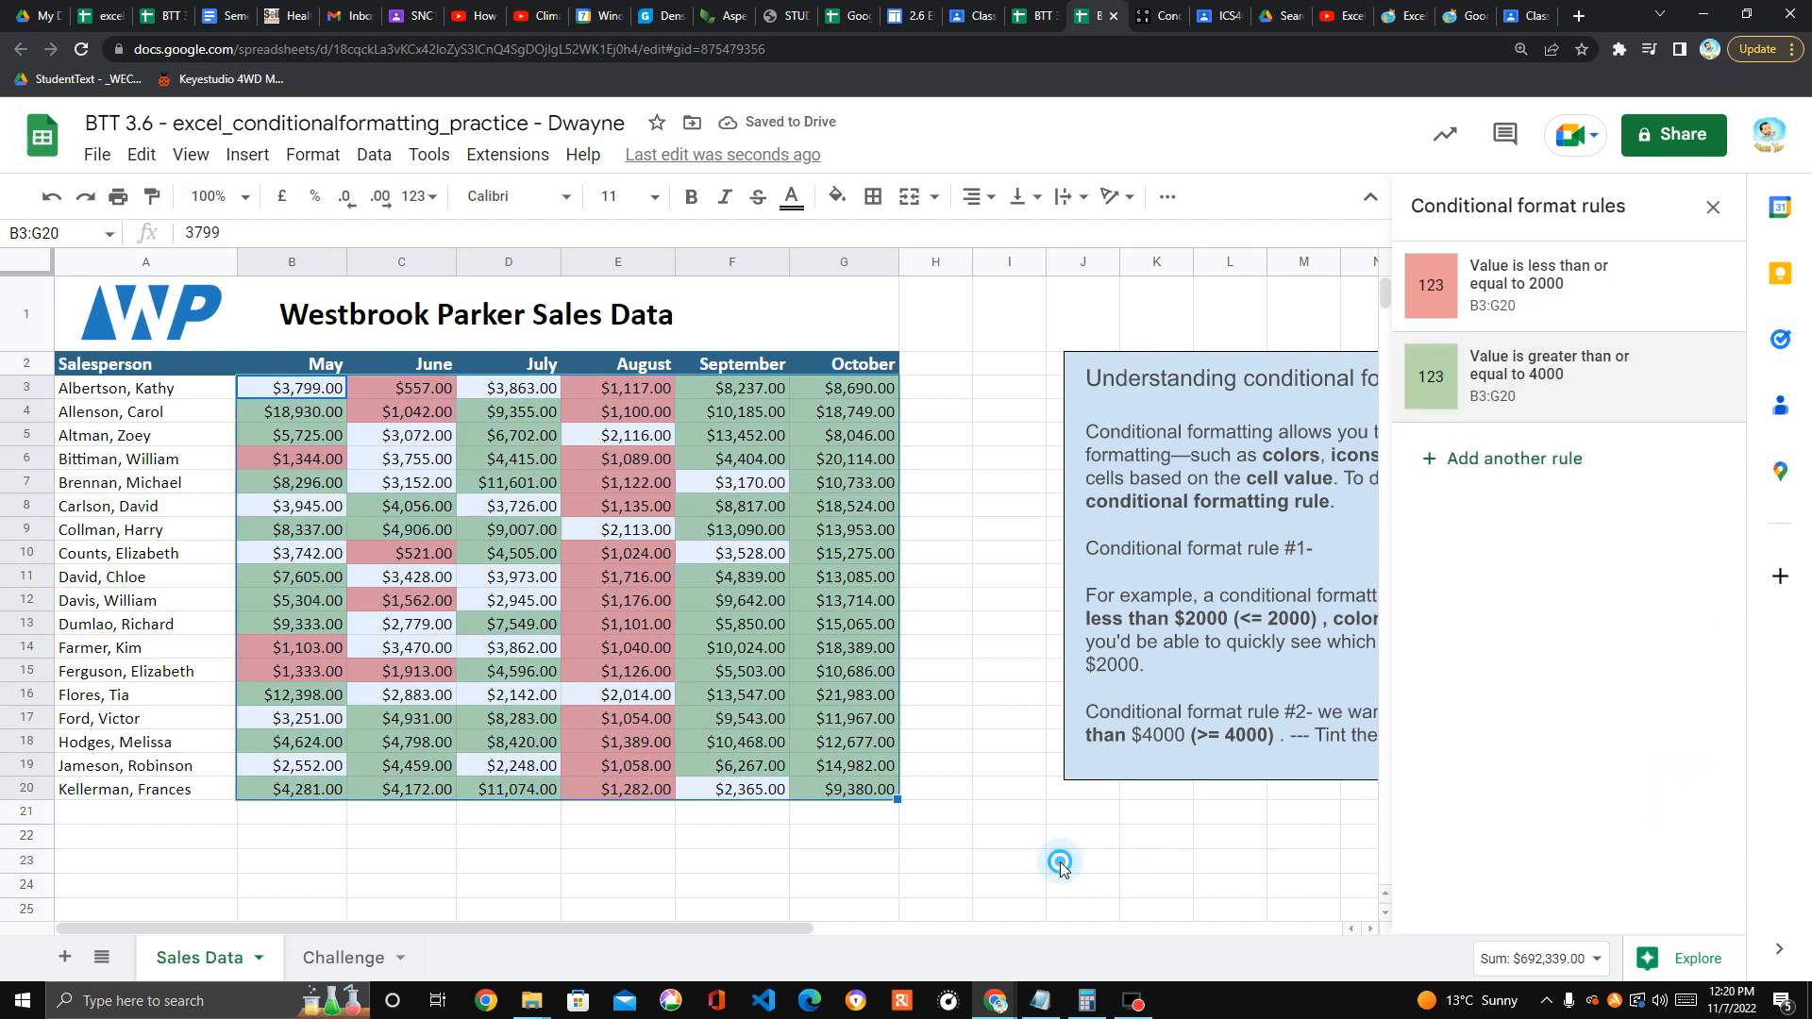
pyautogui.click(1080, 867)
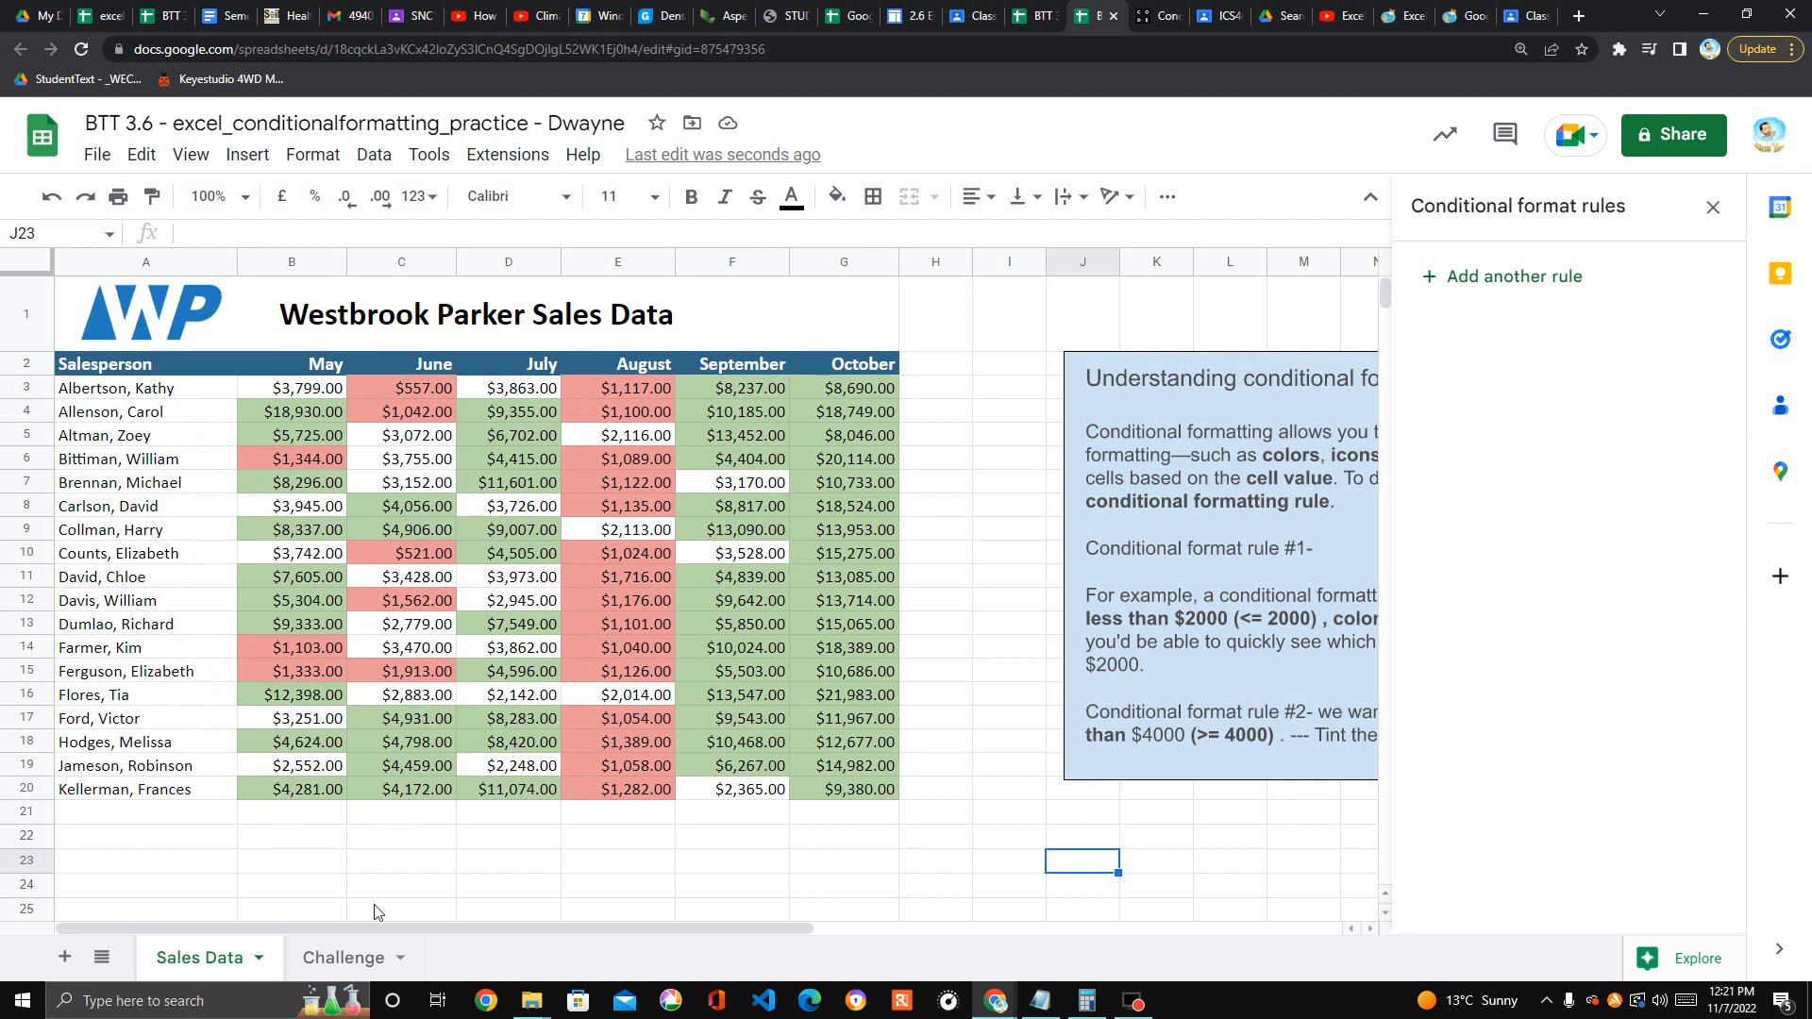
# Switch to the Challenge sheet, dismiss the conditional format rules and set the view zoom to 75%
pyautogui.click(353, 959)
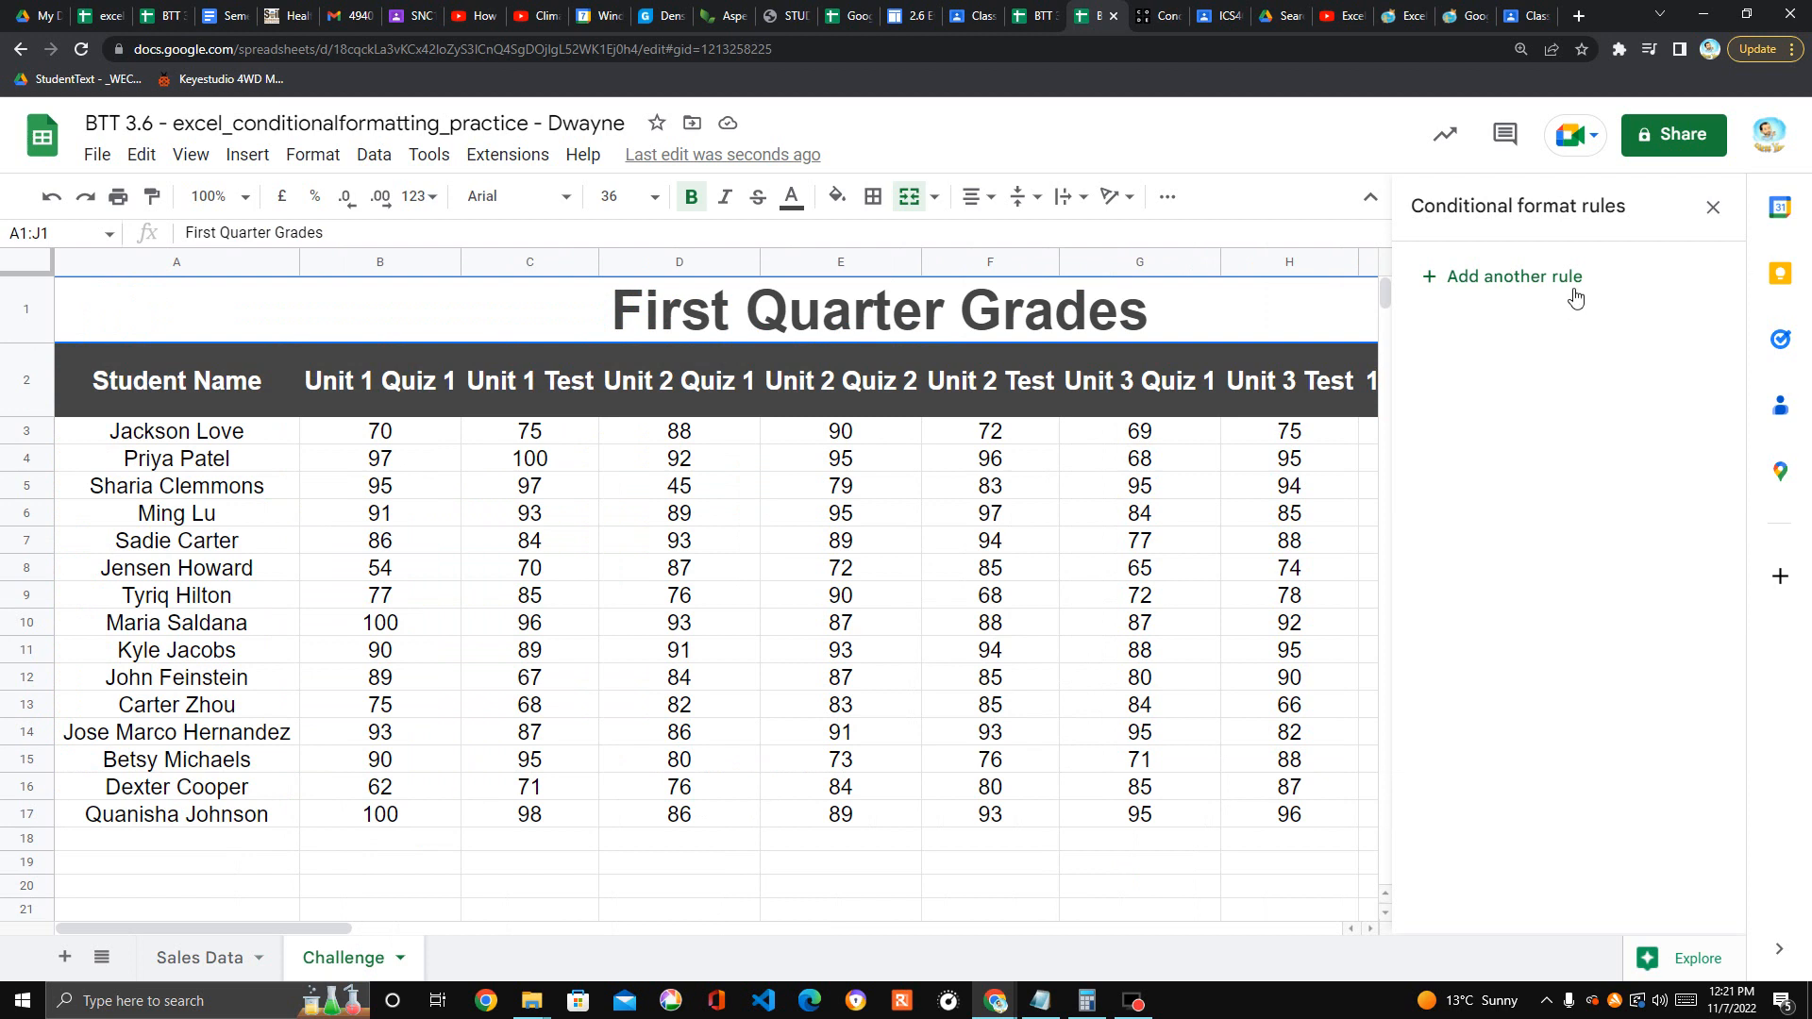
pyautogui.click(1713, 207)
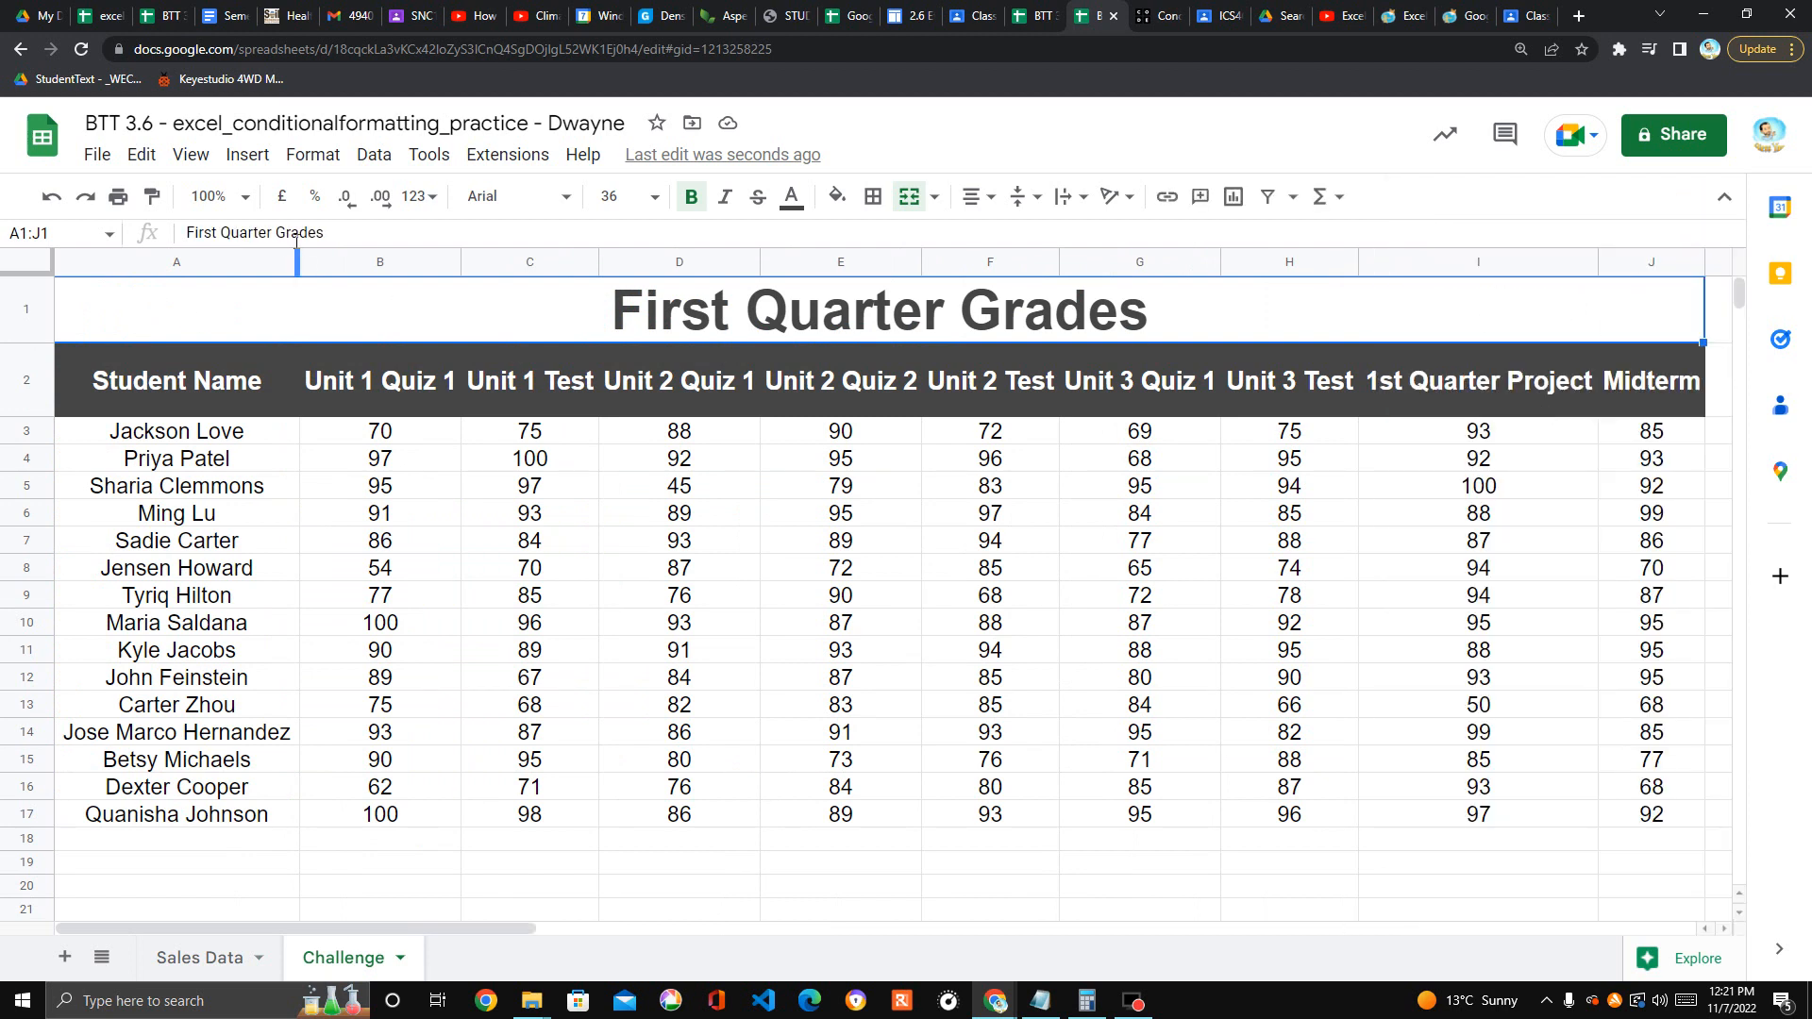
pyautogui.click(236, 196)
pyautogui.click(217, 277)
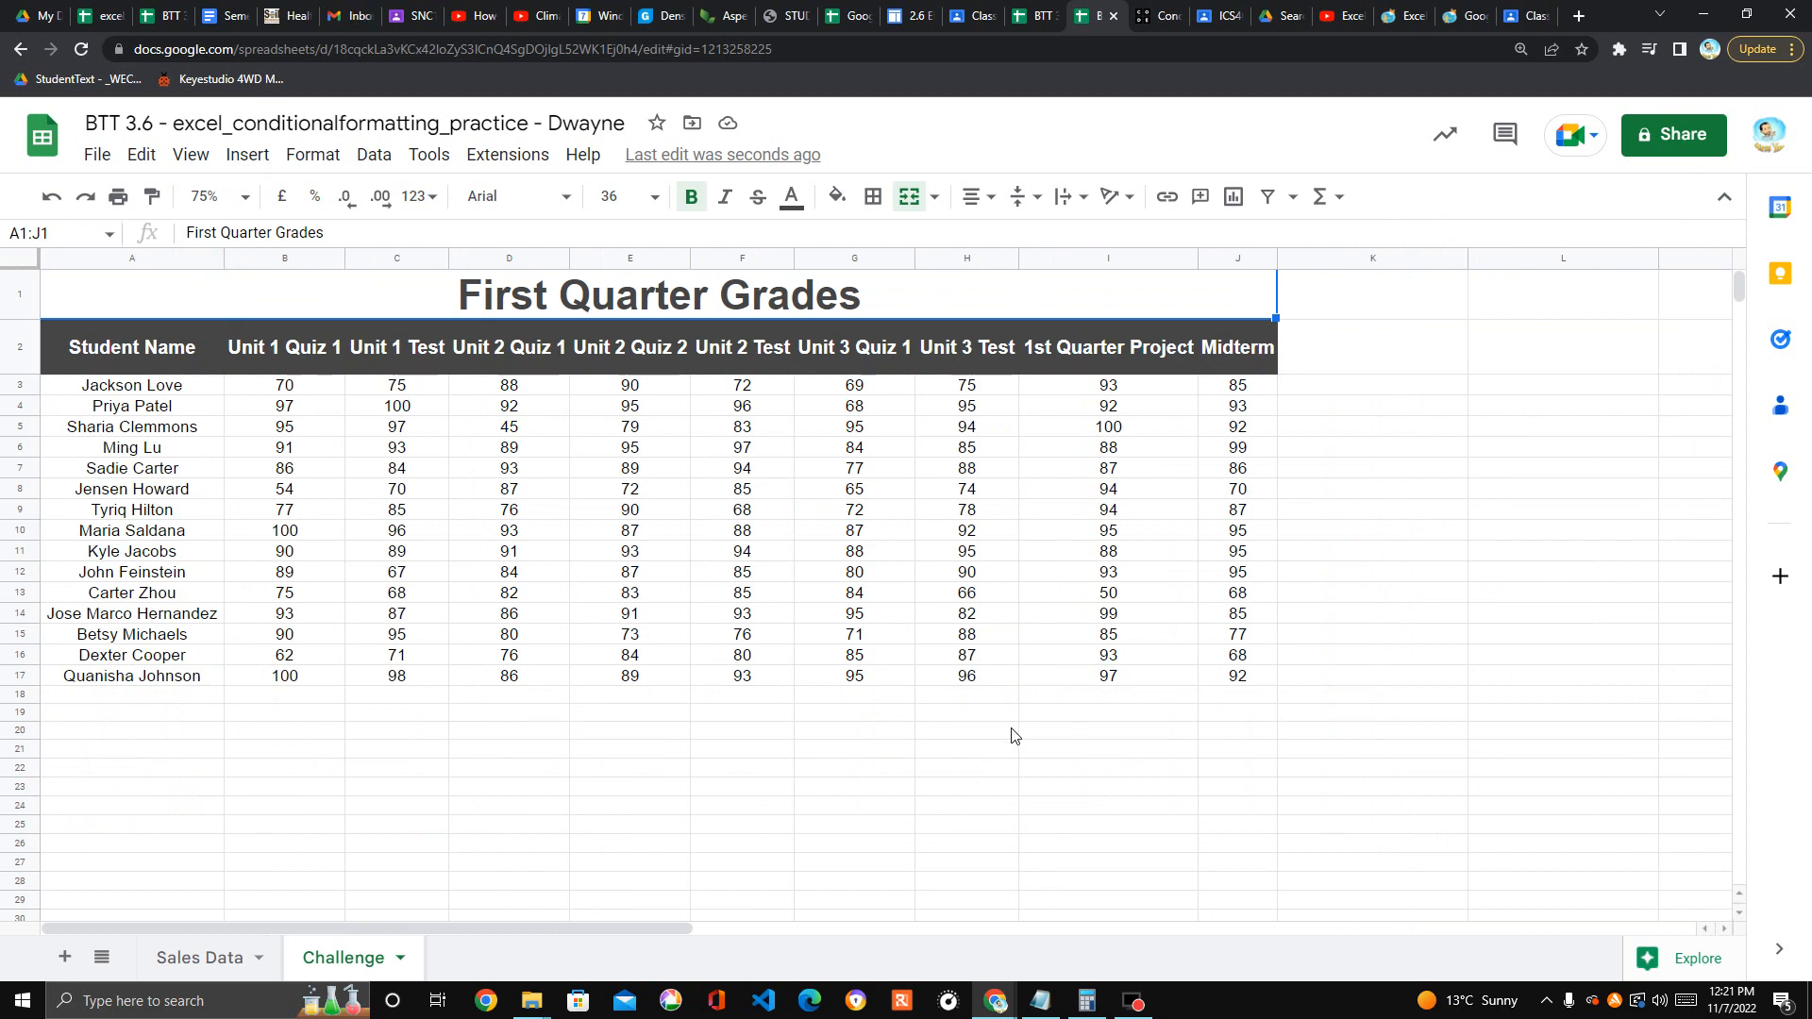
# Select the grades in B3:J17 and create a conditional formatting rule for values less than 60
pyautogui.click(1011, 729)
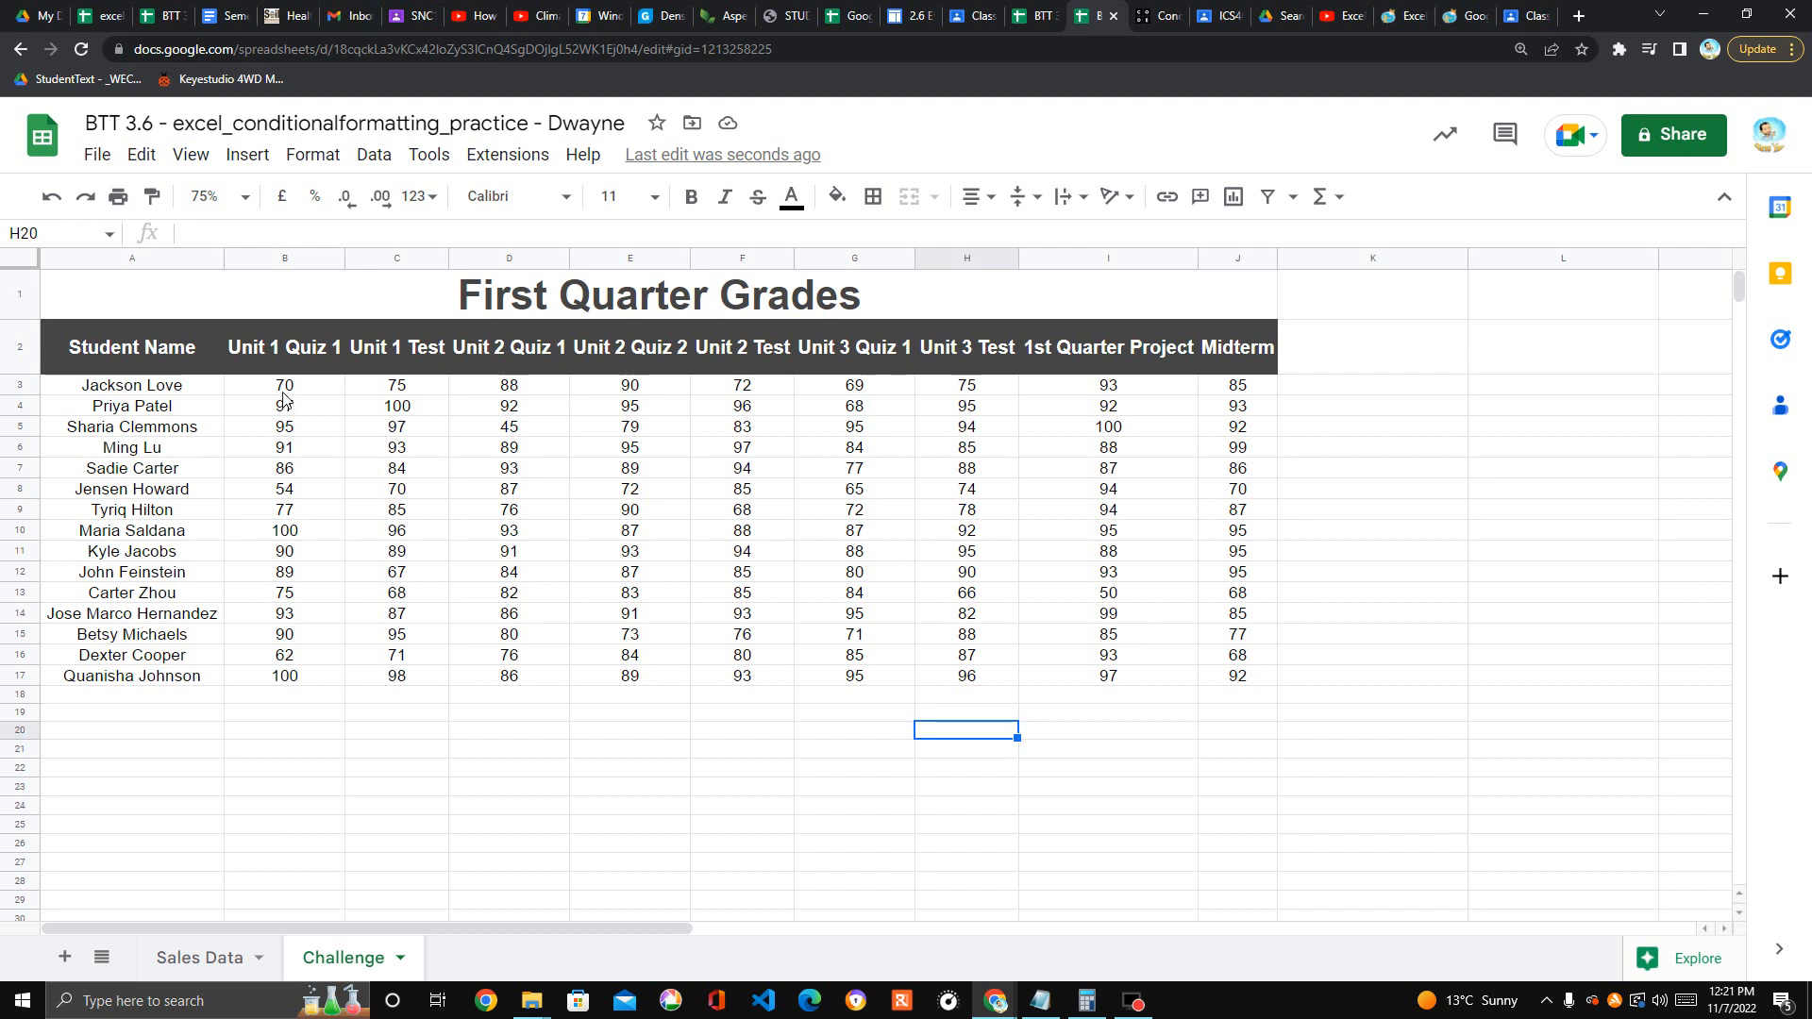
pyautogui.moveTo(243, 383); pyautogui.dragTo(1234, 680)
pyautogui.click(301, 158)
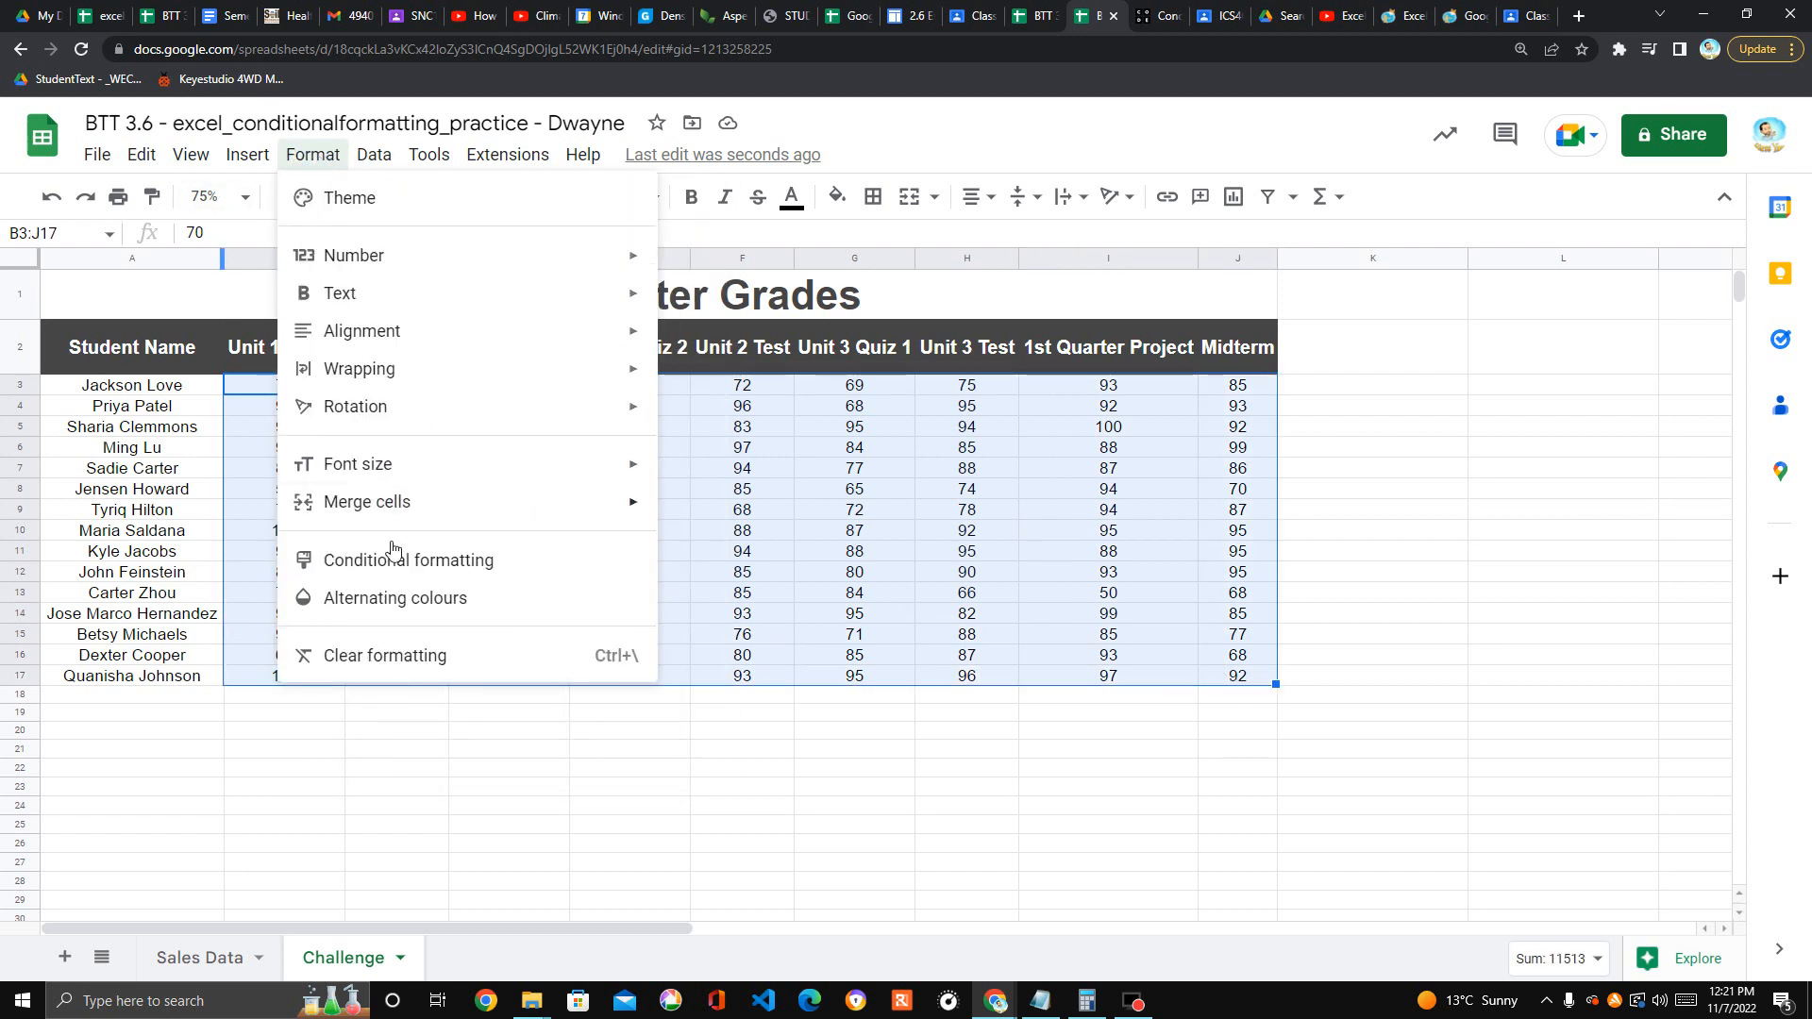
pyautogui.click(389, 563)
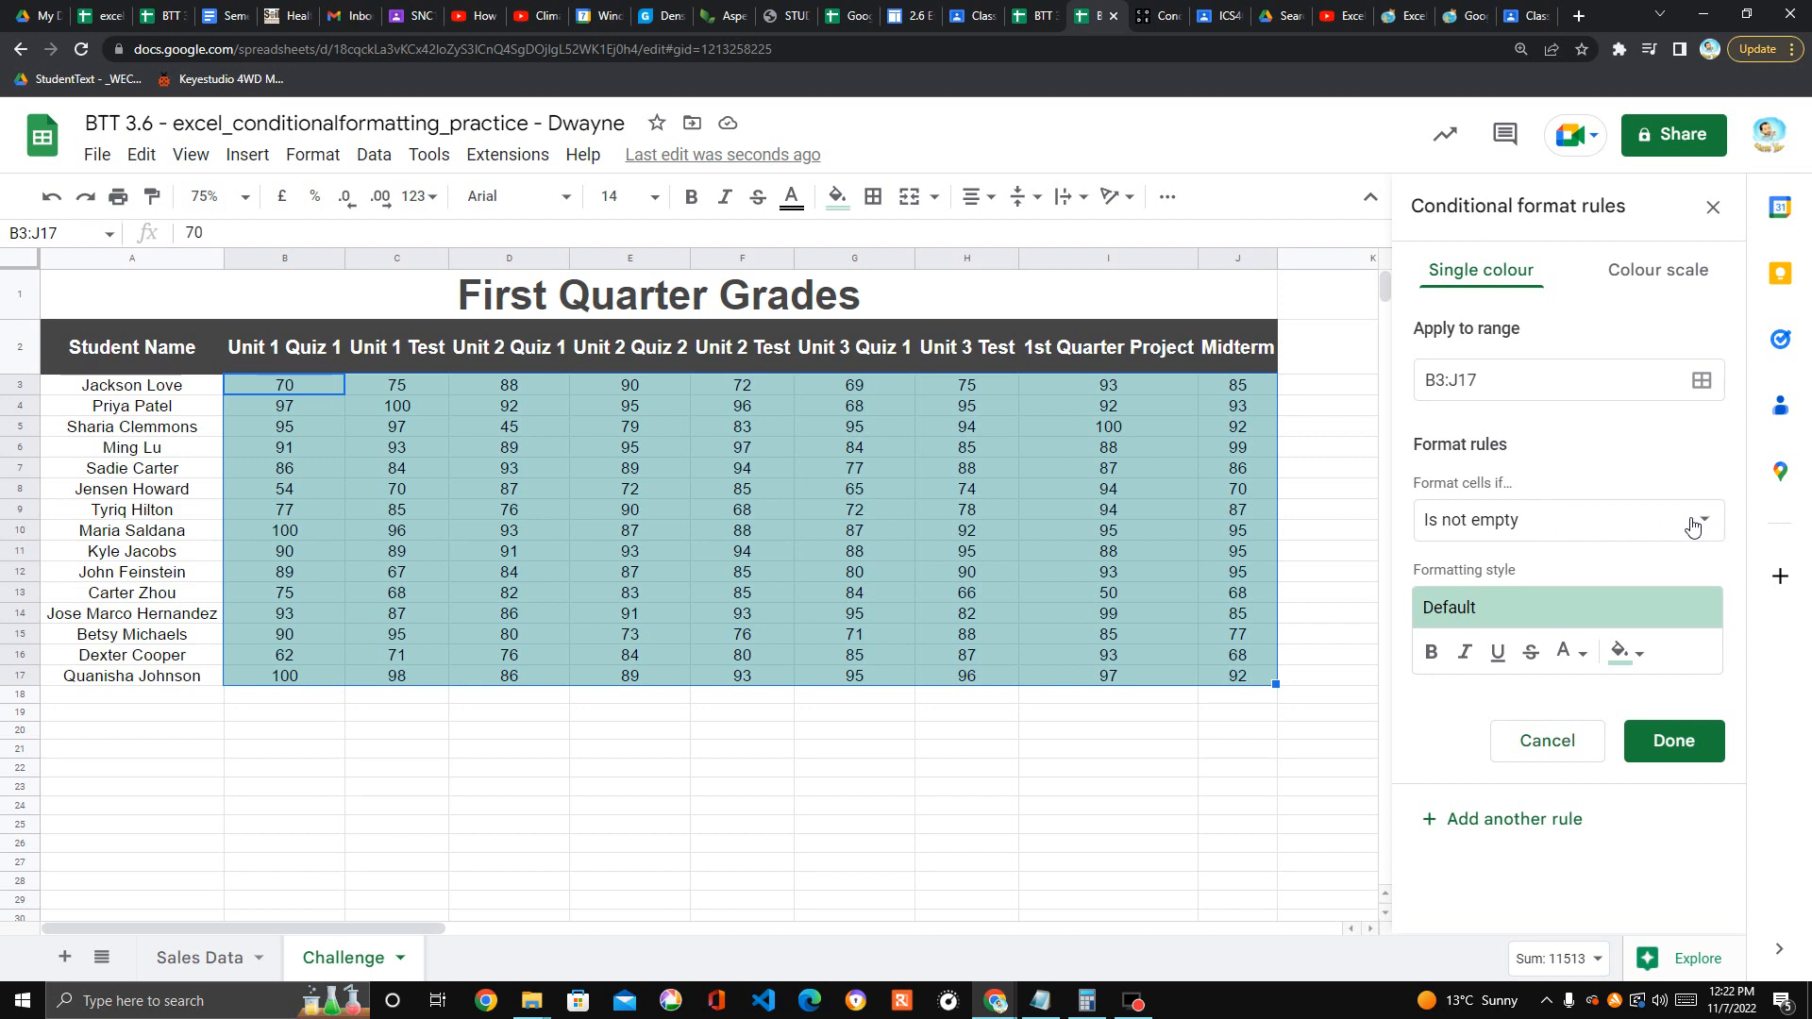
pyautogui.click(1480, 518)
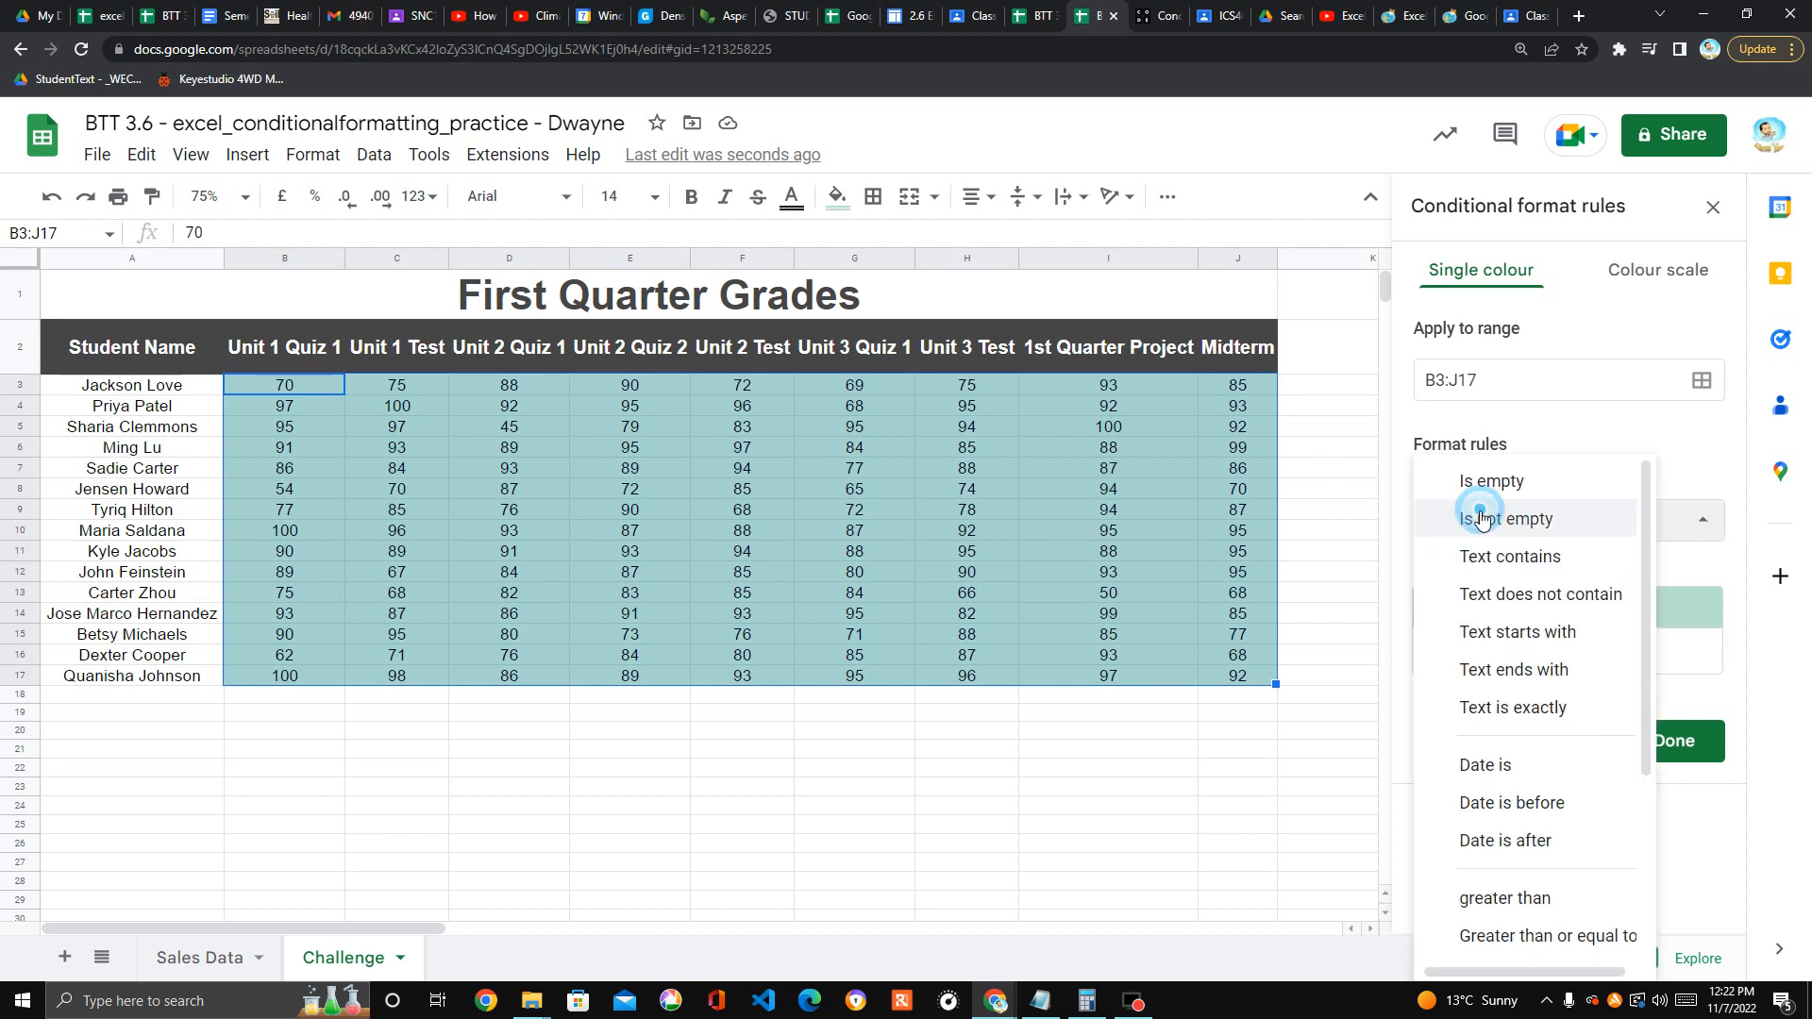
pyautogui.scroll(-2, 1508, 774)
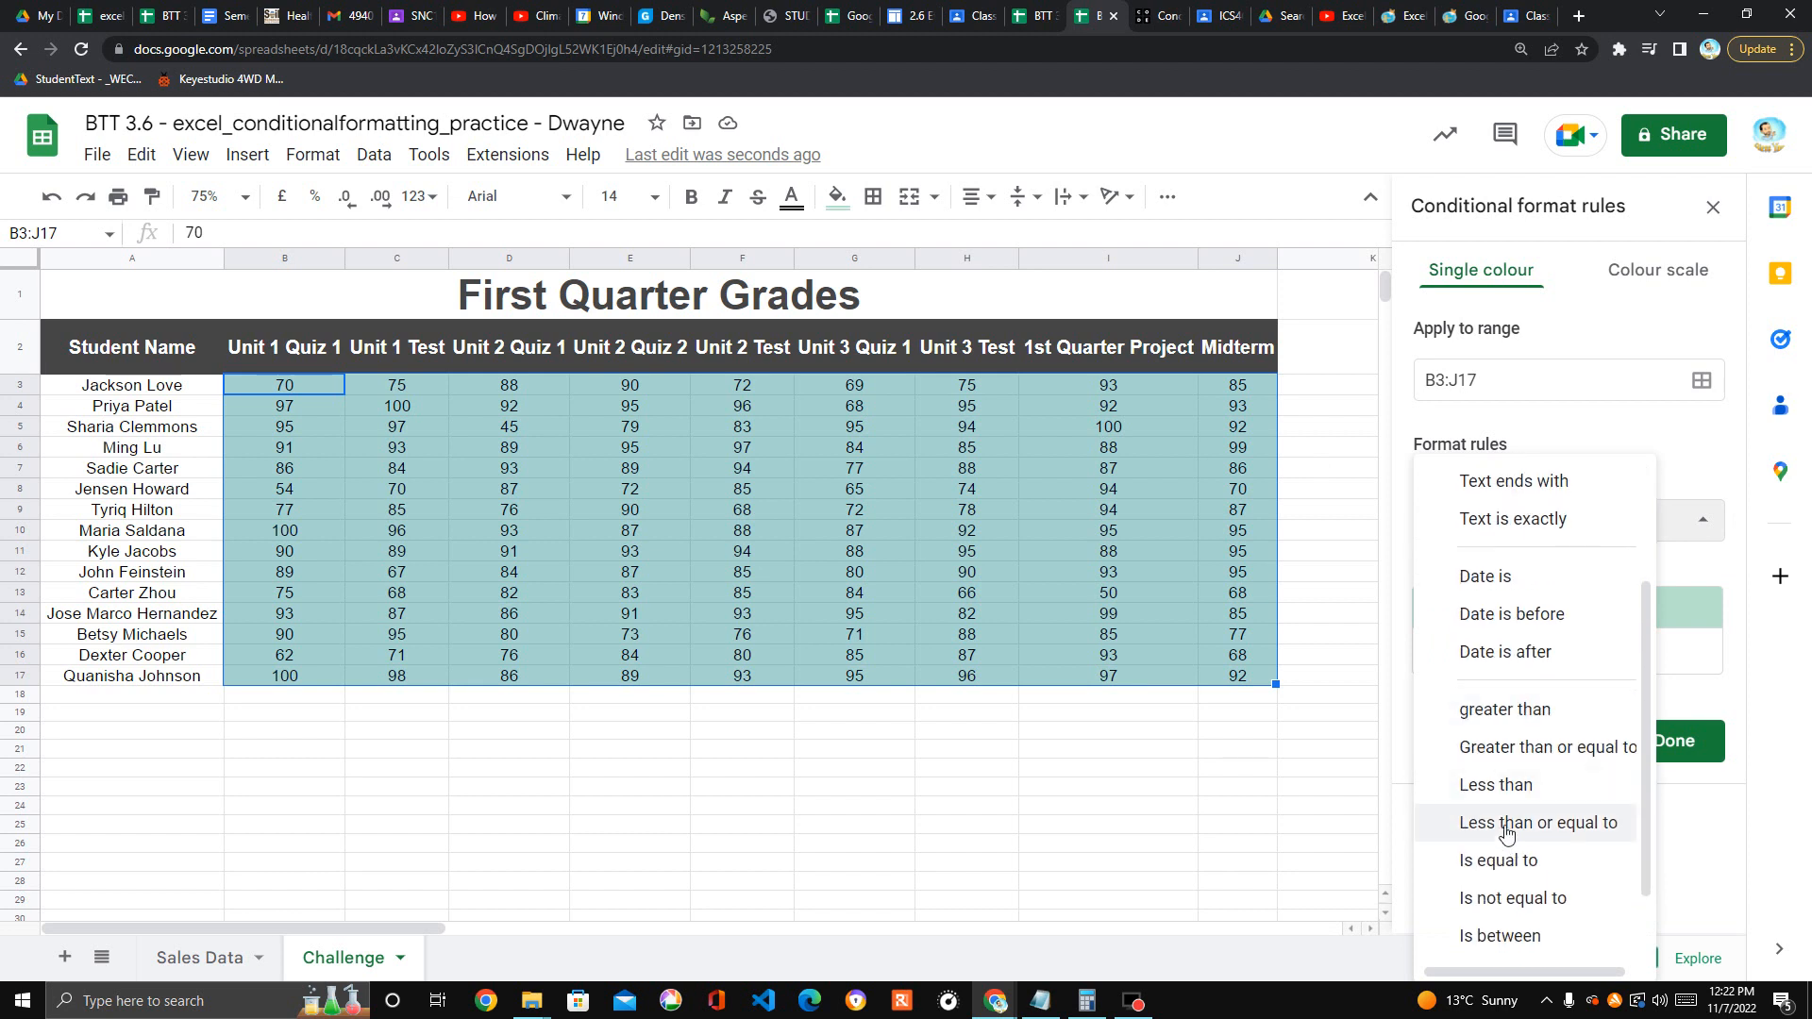
pyautogui.click(1496, 785)
pyautogui.click(1498, 572)
pyautogui.write('60')
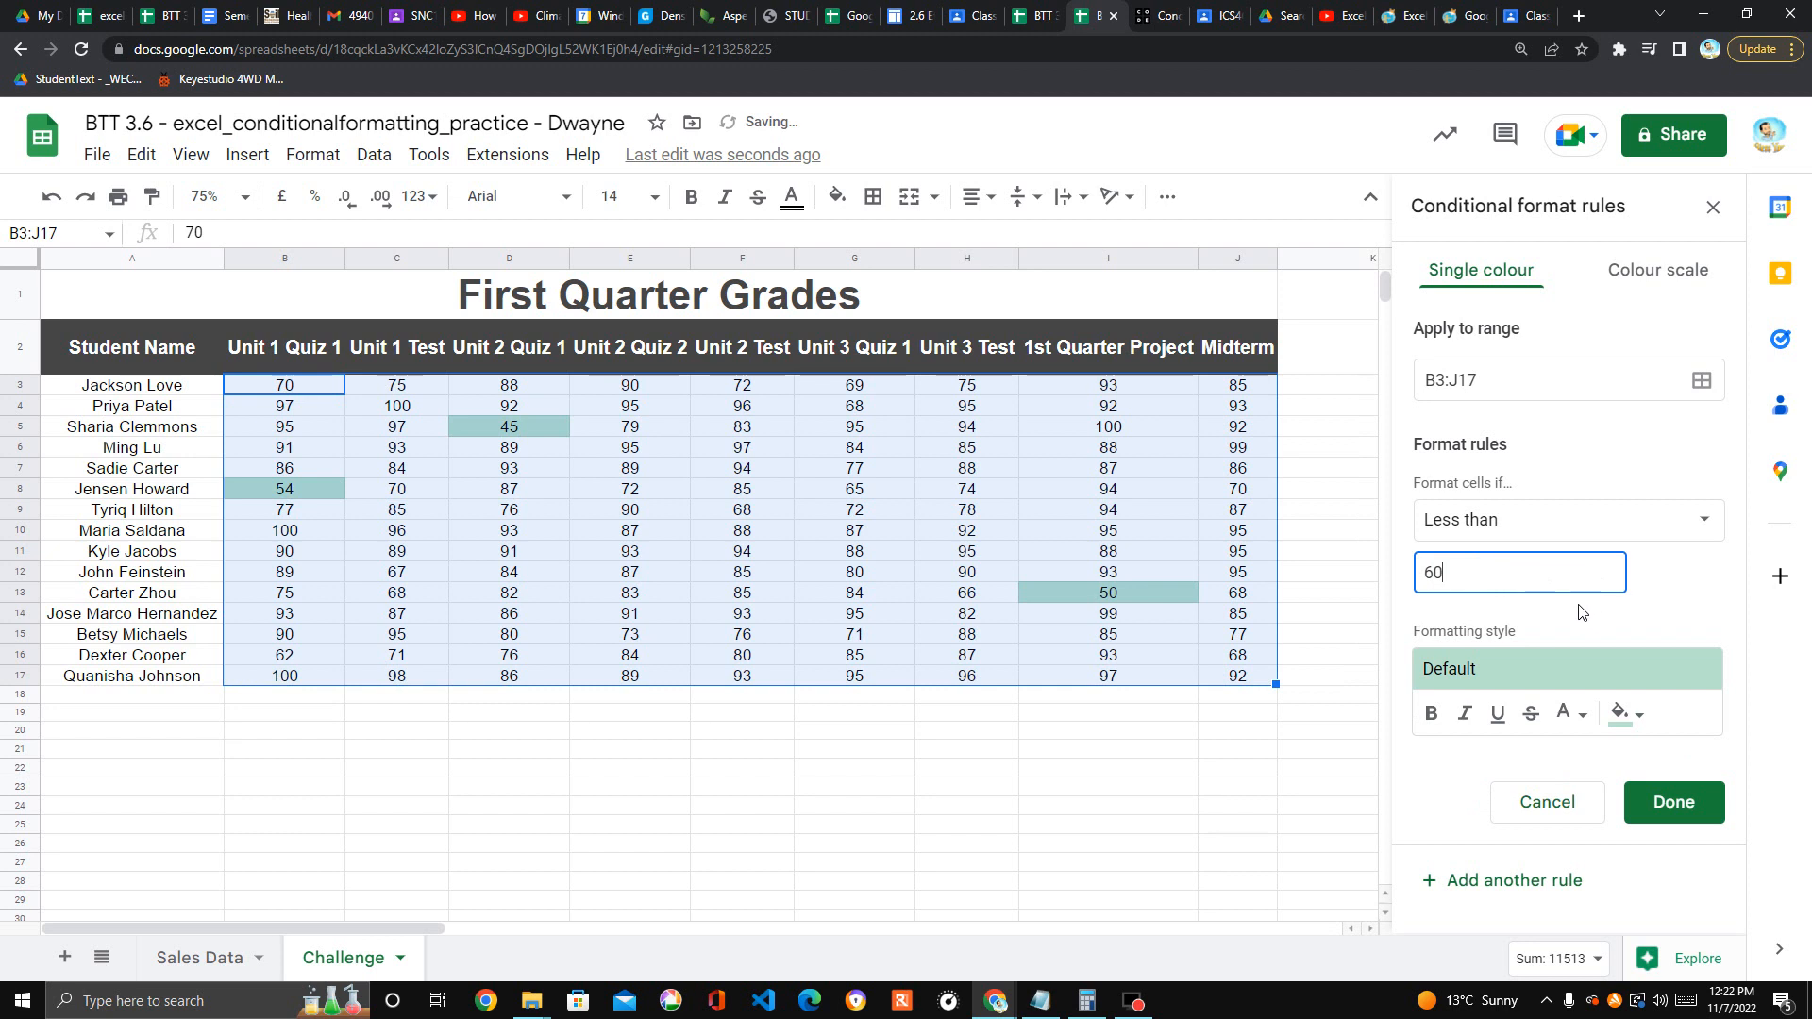
# Give the less-than-60 rule a light red fill and save it
pyautogui.click(1648, 714)
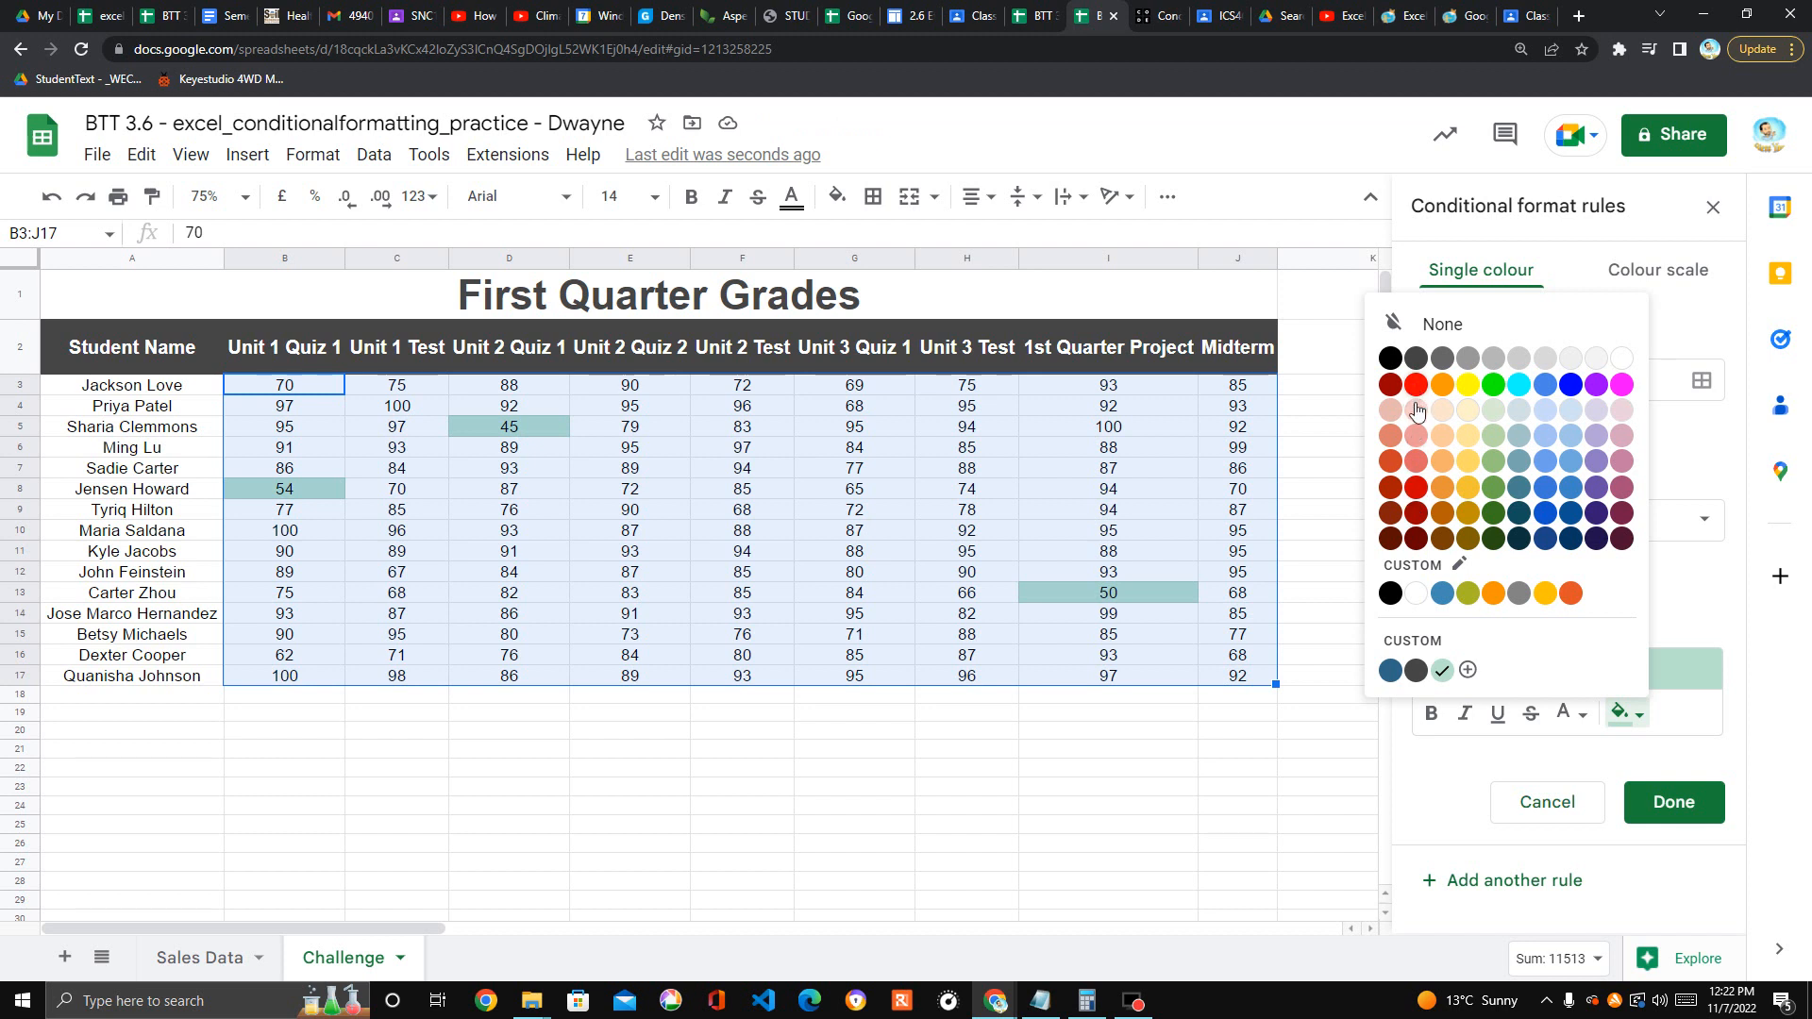
pyautogui.click(1418, 439)
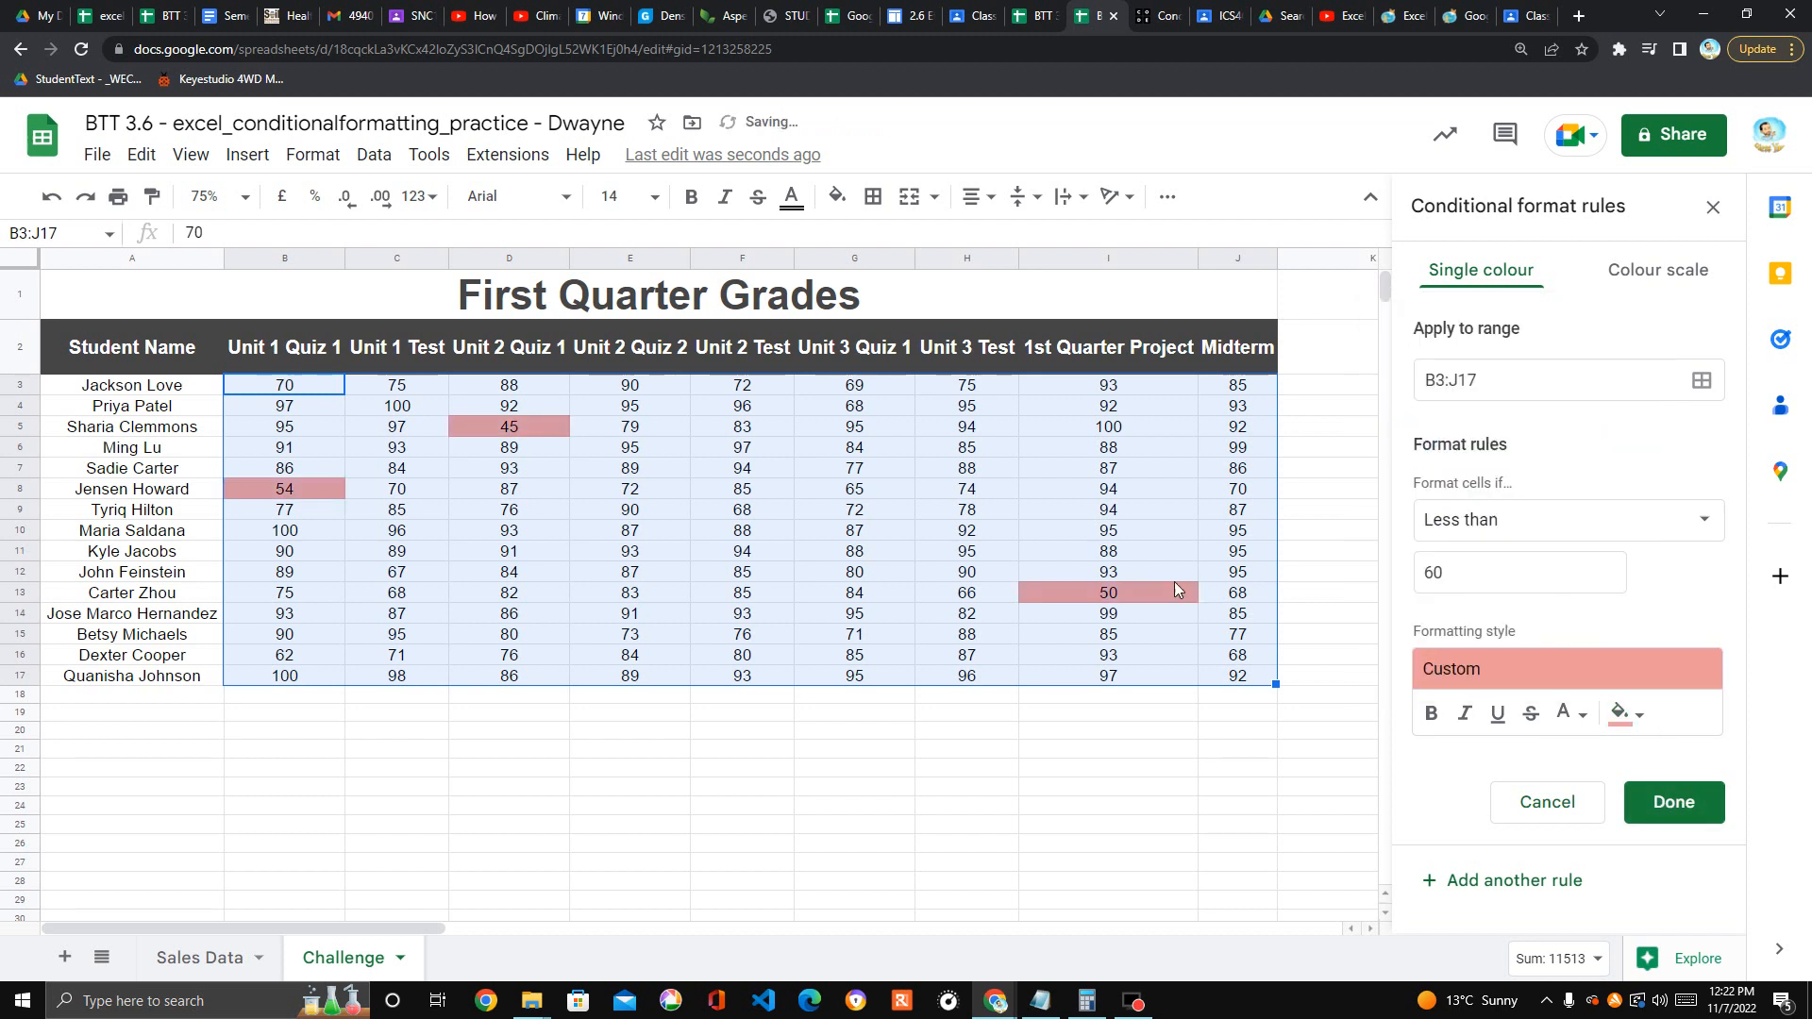
pyautogui.click(1674, 802)
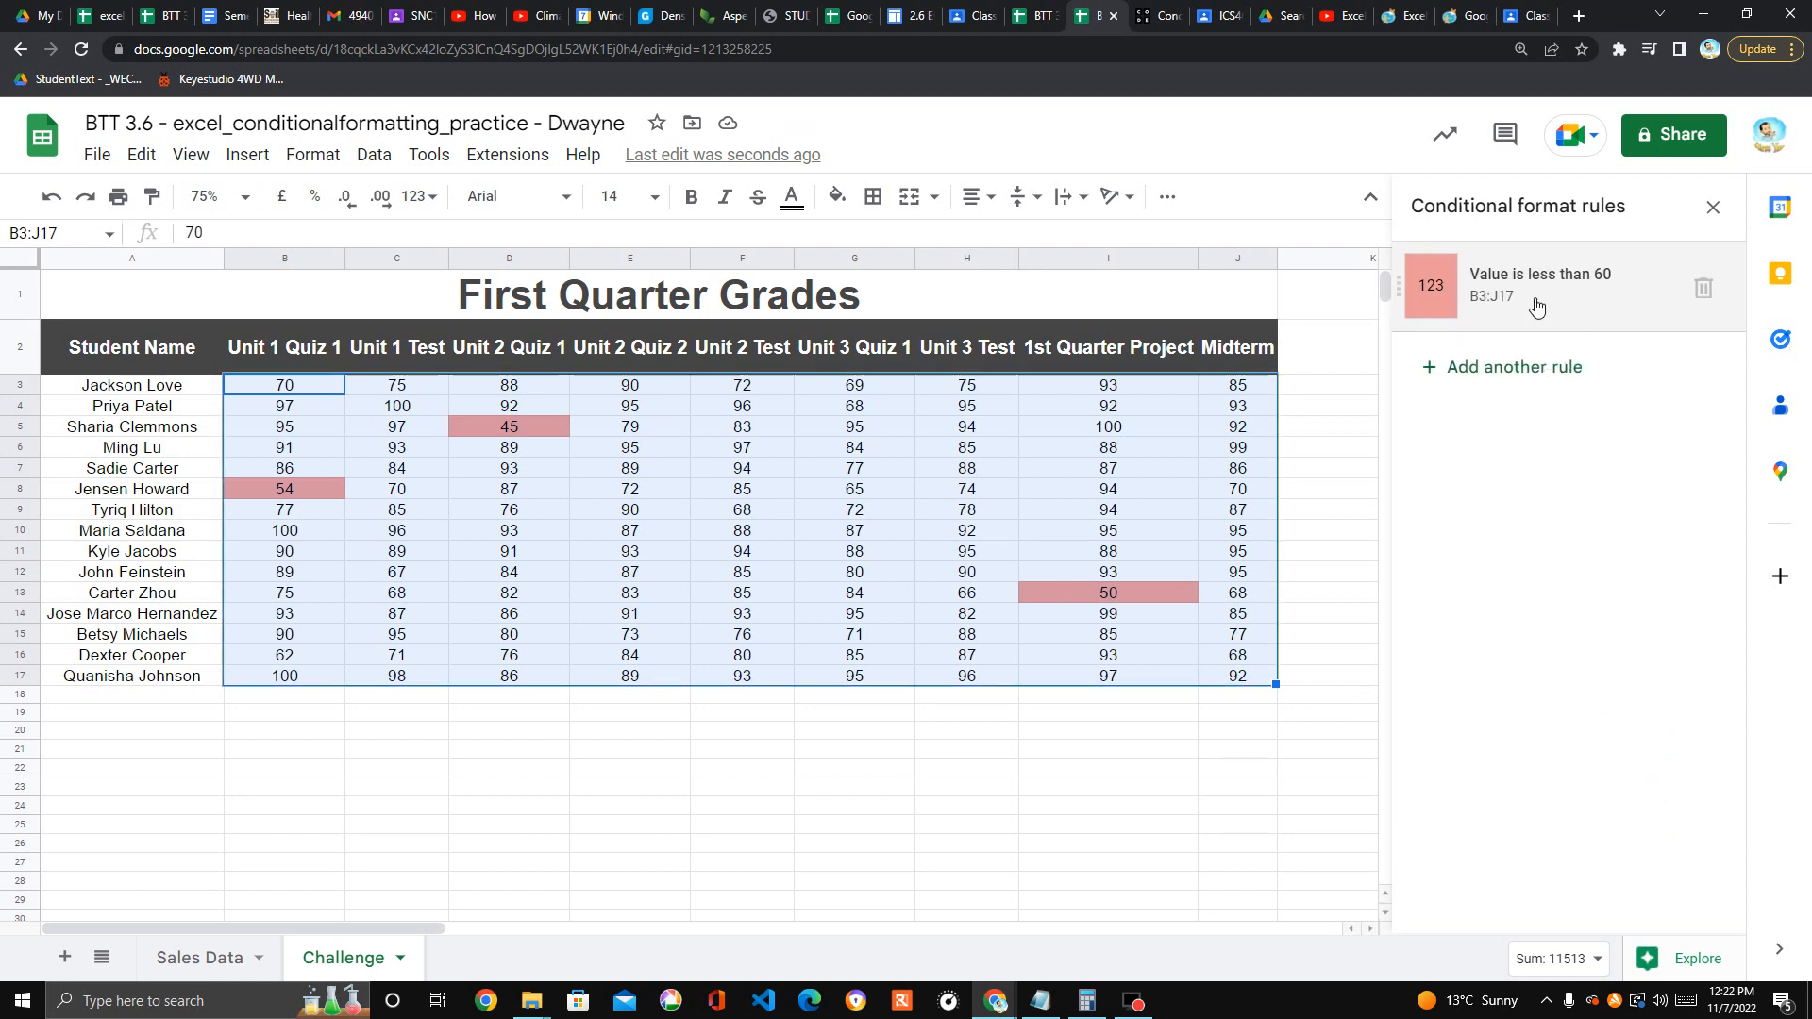
# Add another conditional formatting rule on B3:J17 for values between 60 and 69
pyautogui.click(1432, 371)
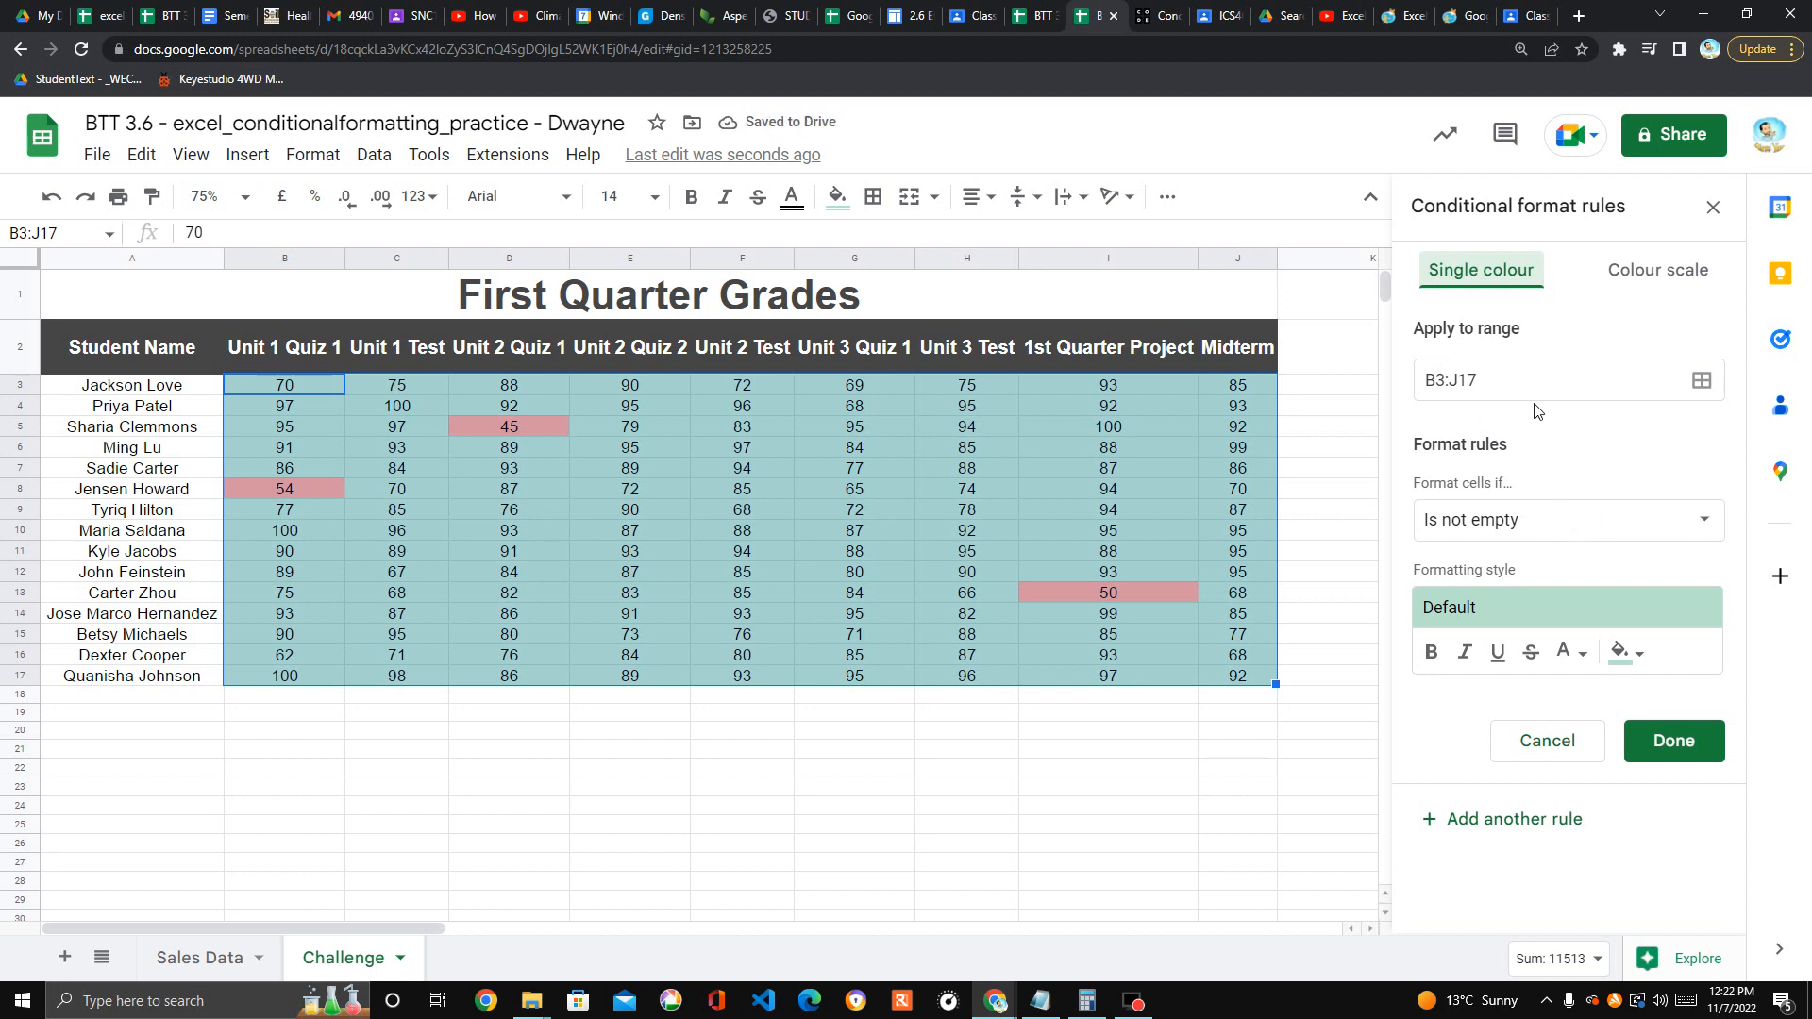
pyautogui.click(1541, 526)
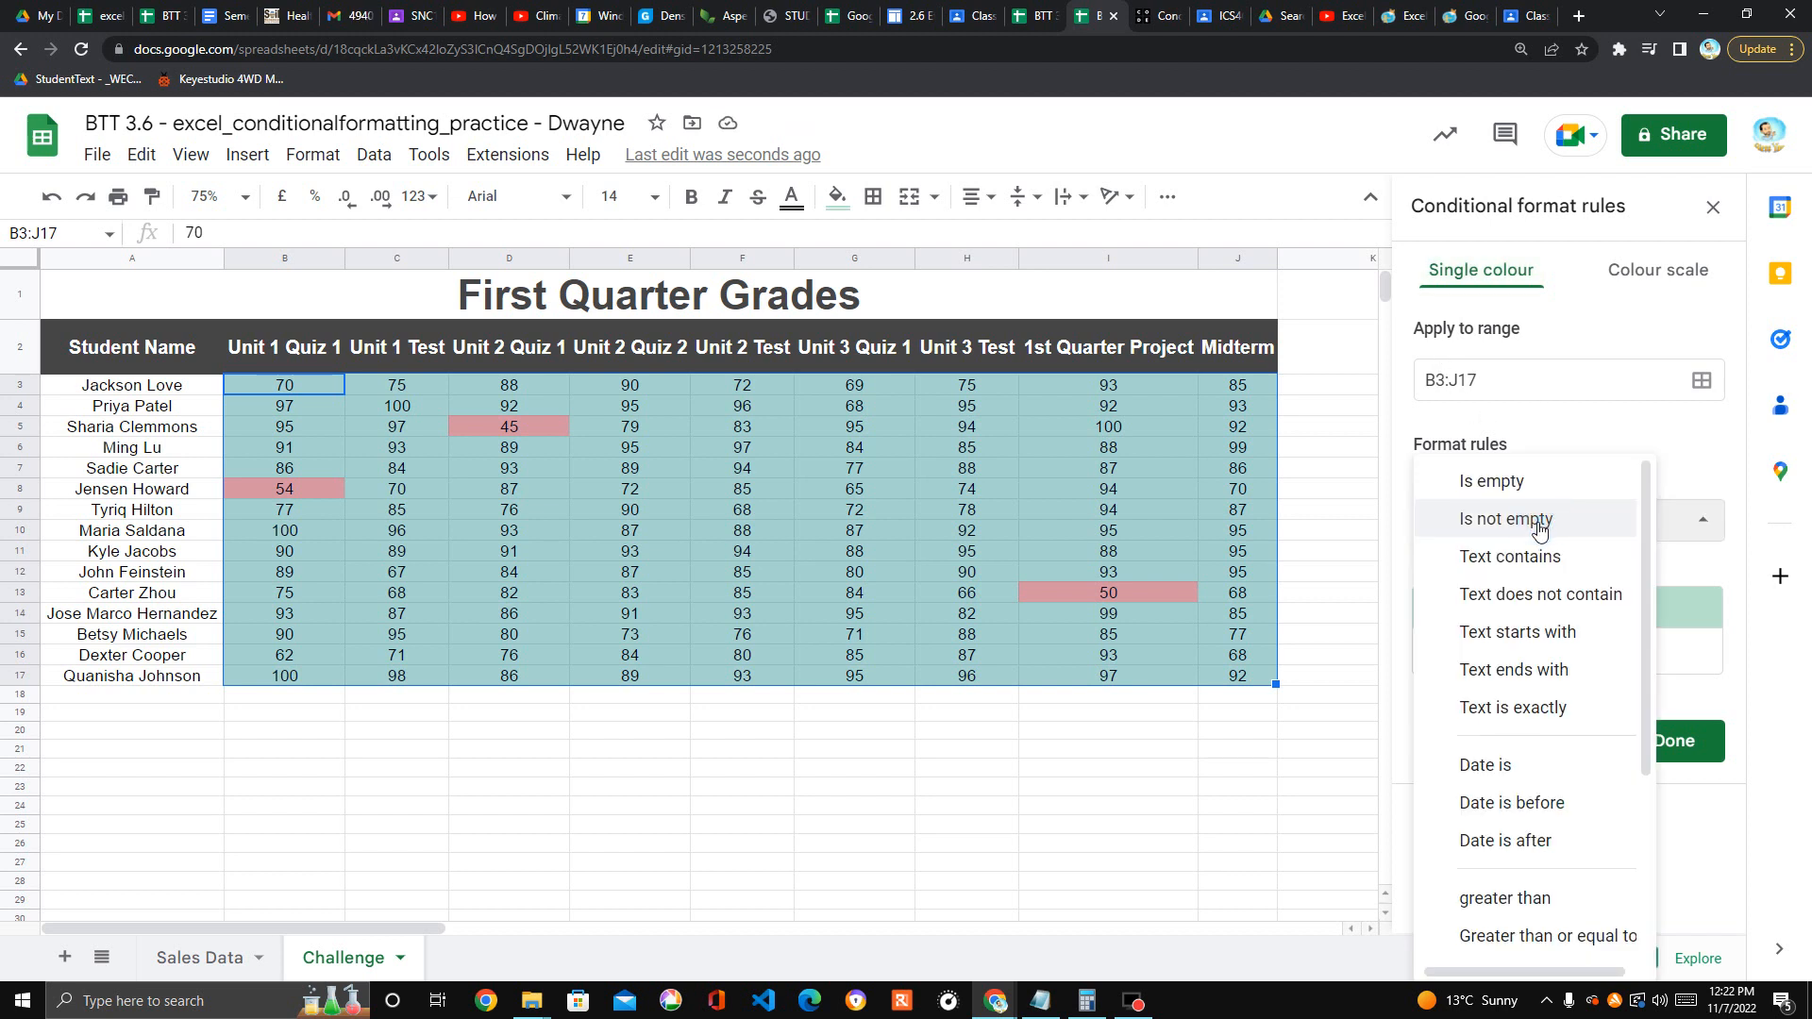
pyautogui.scroll(-3, 1530, 557)
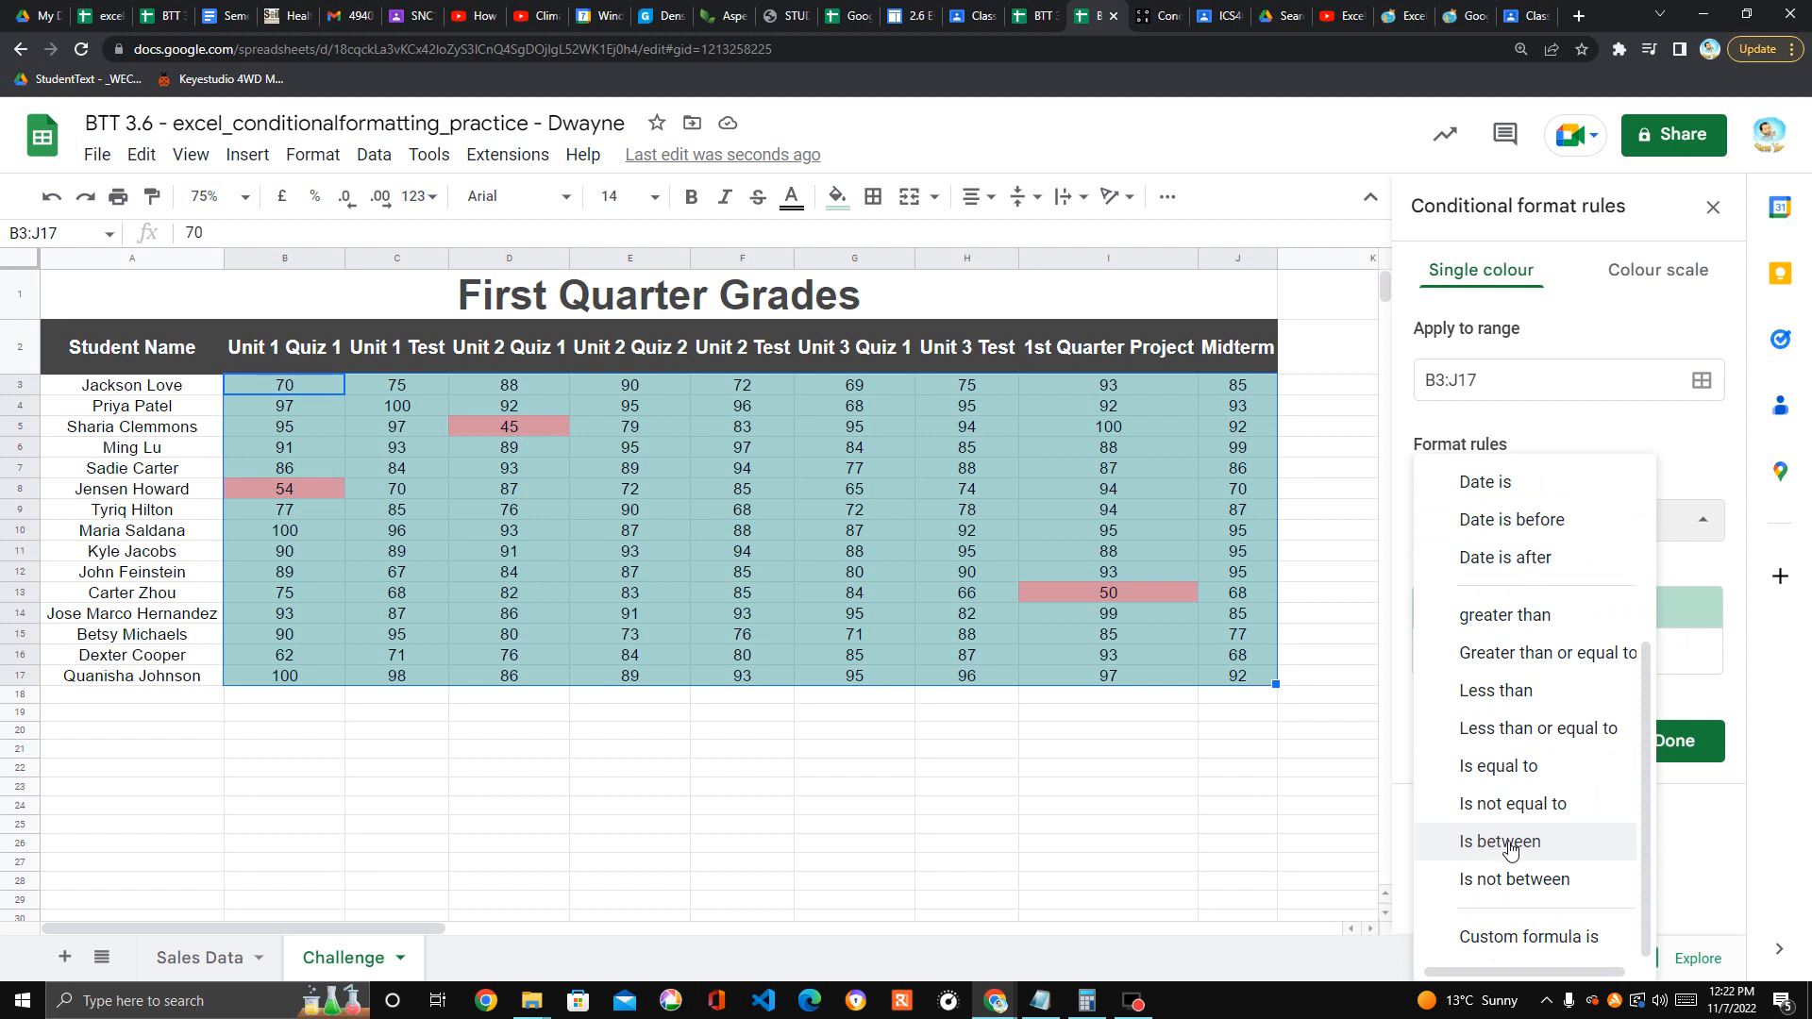
pyautogui.click(1491, 844)
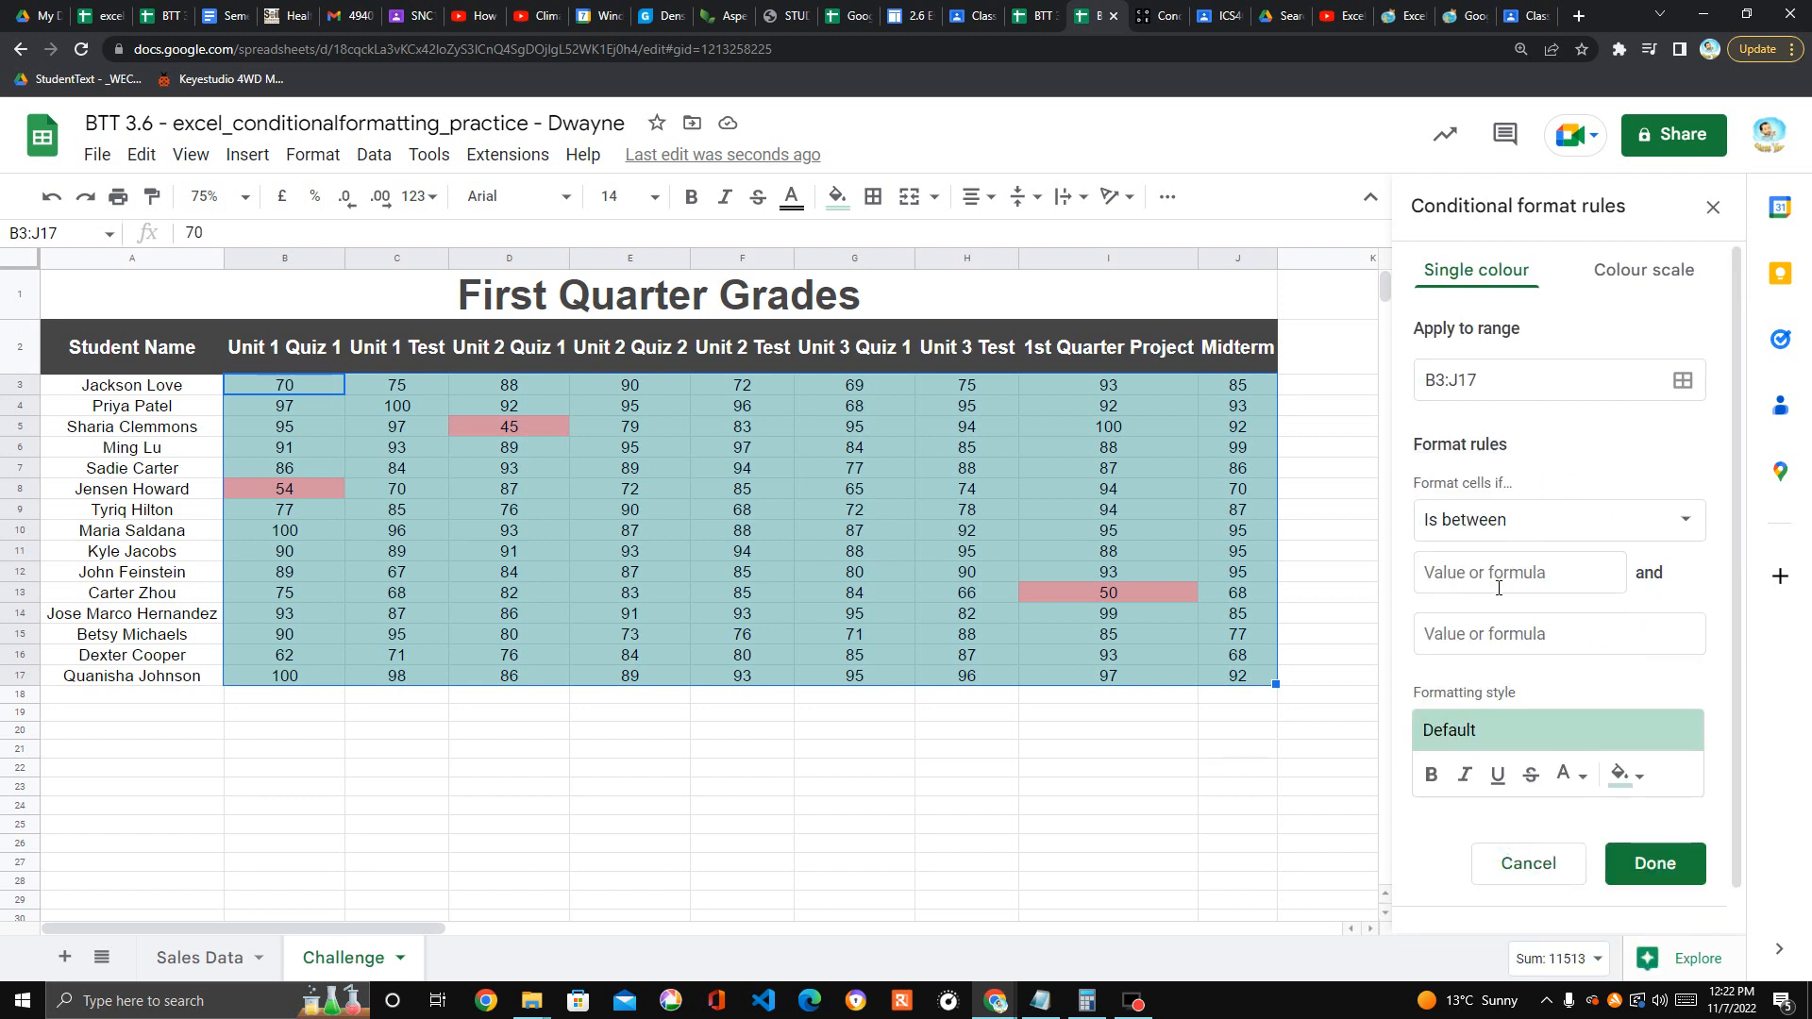
pyautogui.click(1540, 587)
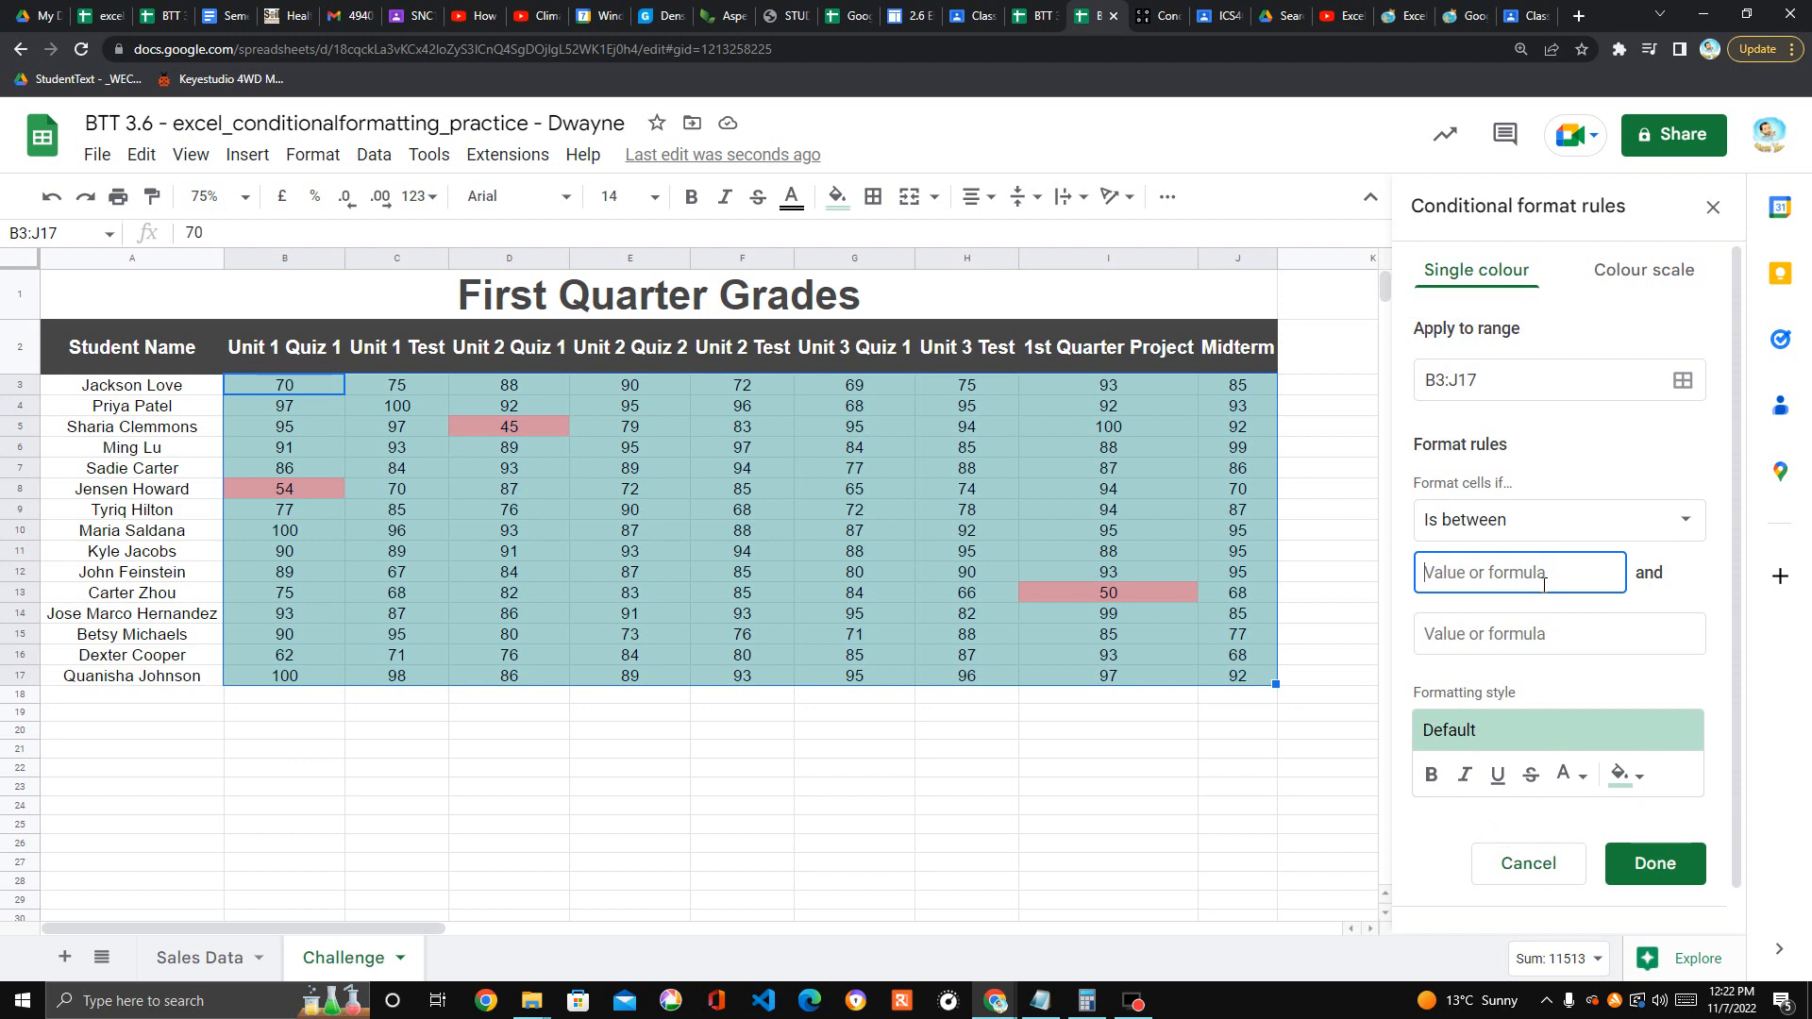
pyautogui.write('60')
pyautogui.click(1538, 638)
pyautogui.write('69')
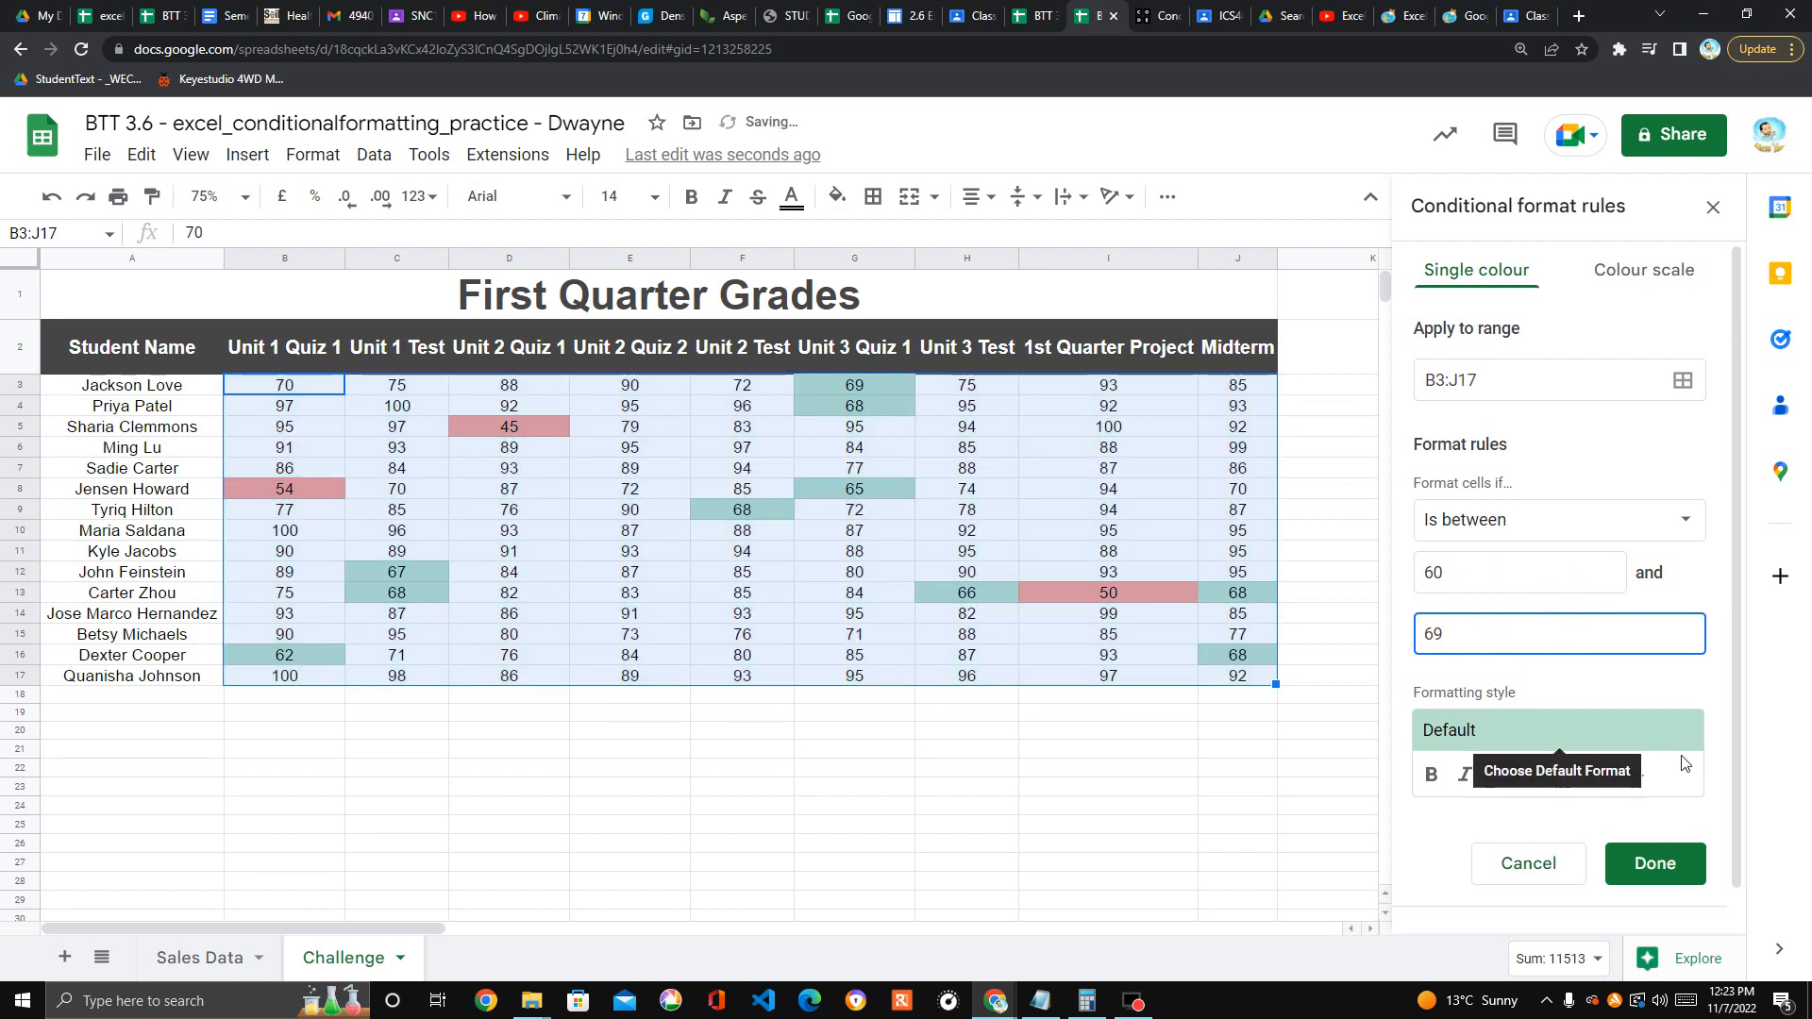
# Give the 60-to-69 rule a light yellow fill and save it
pyautogui.click(1623, 774)
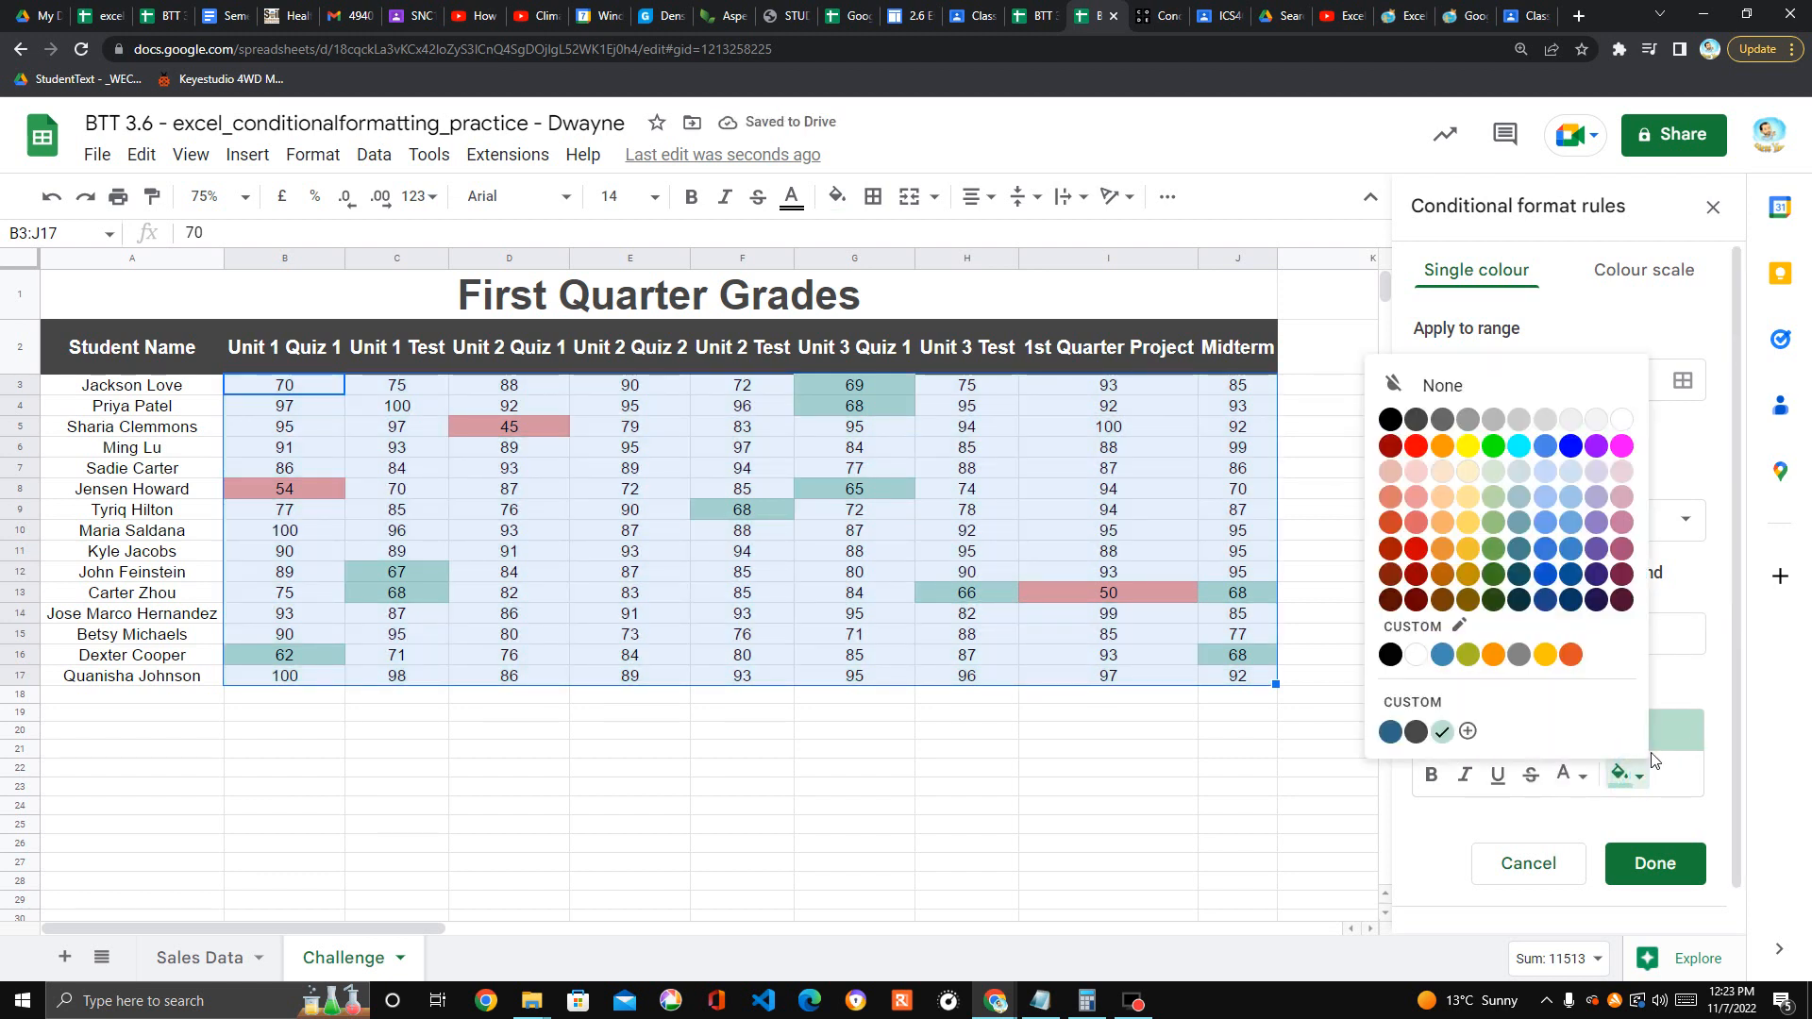
pyautogui.click(1466, 506)
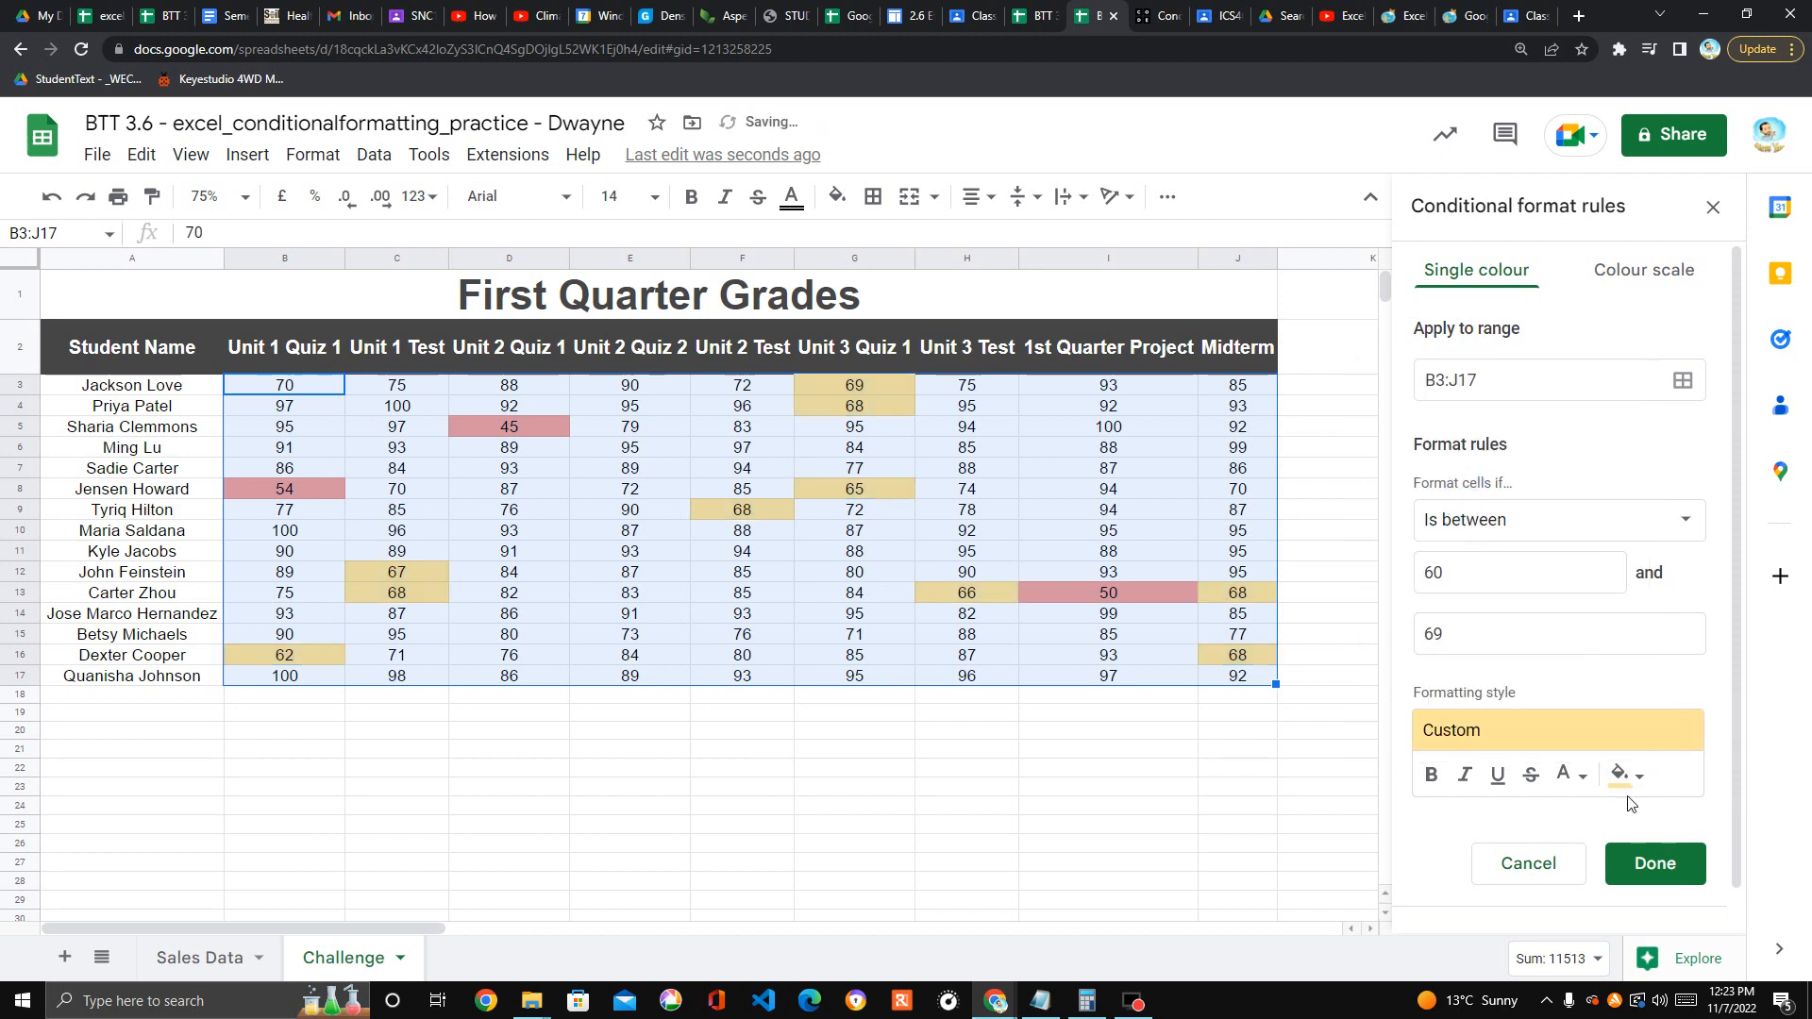
pyautogui.click(1654, 865)
# Add another conditional formatting rule on B3:J17 for values between 70 and 79
pyautogui.click(1420, 459)
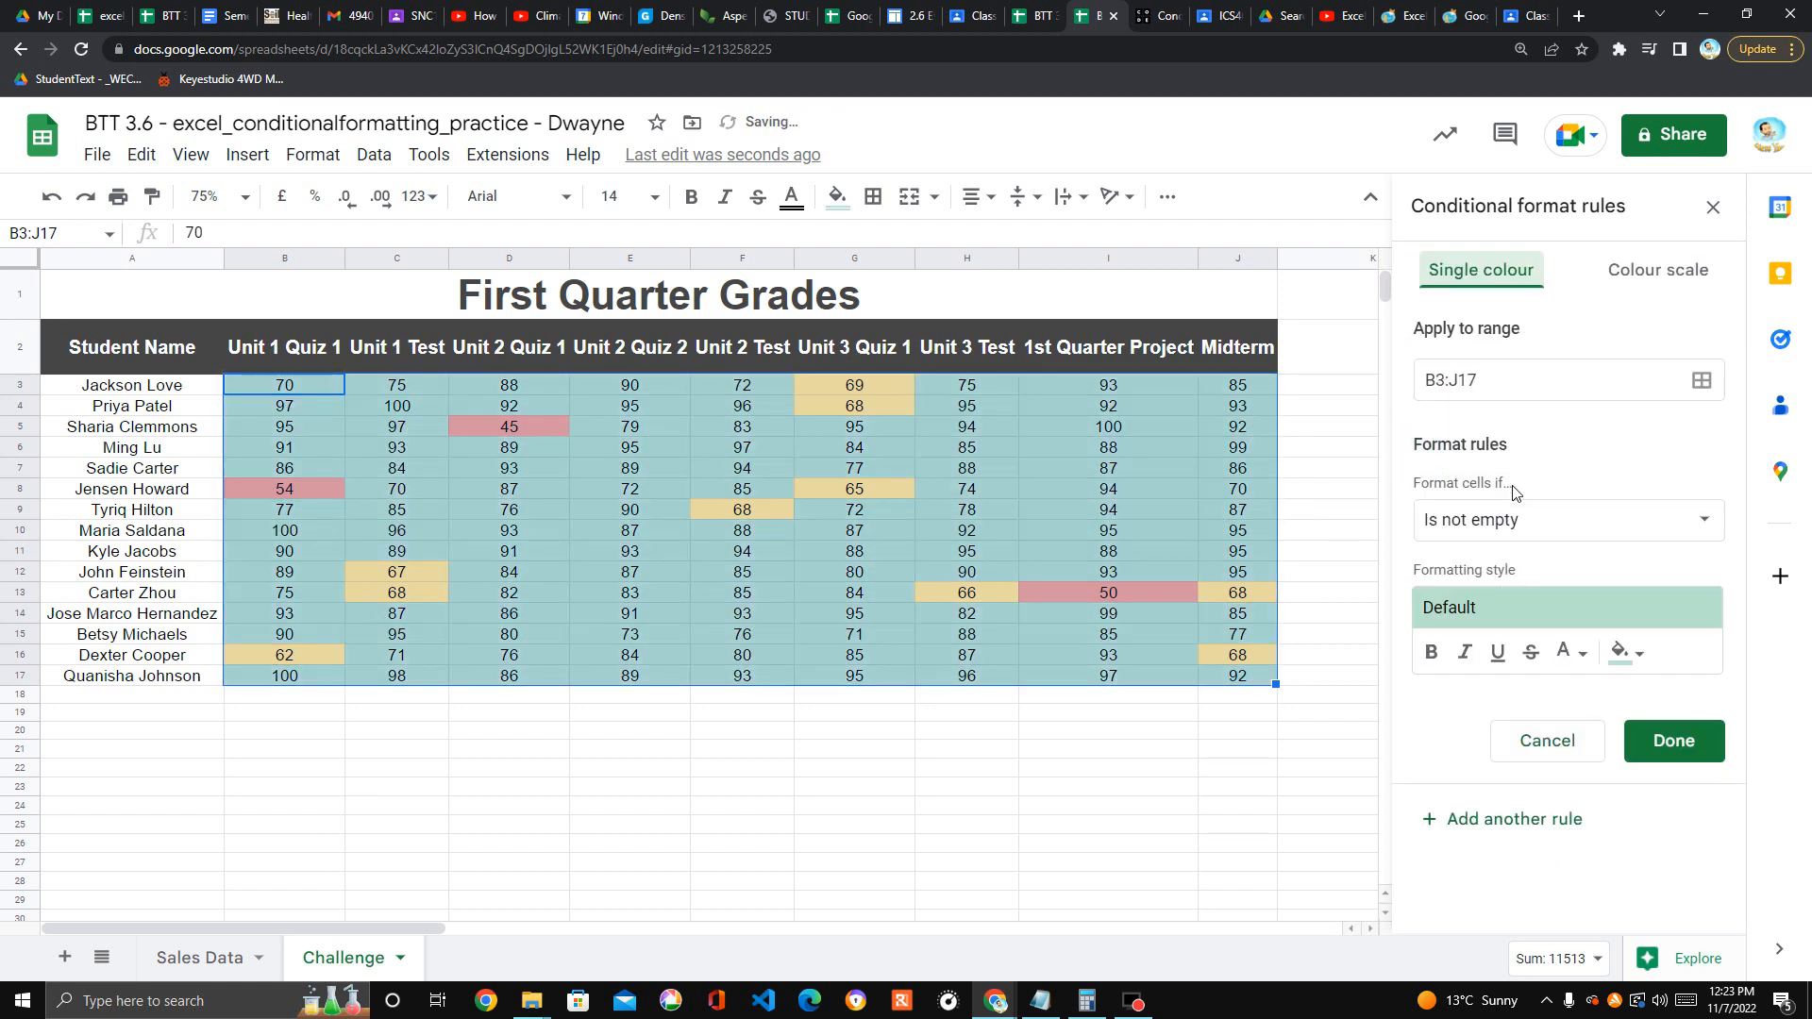
pyautogui.click(1593, 524)
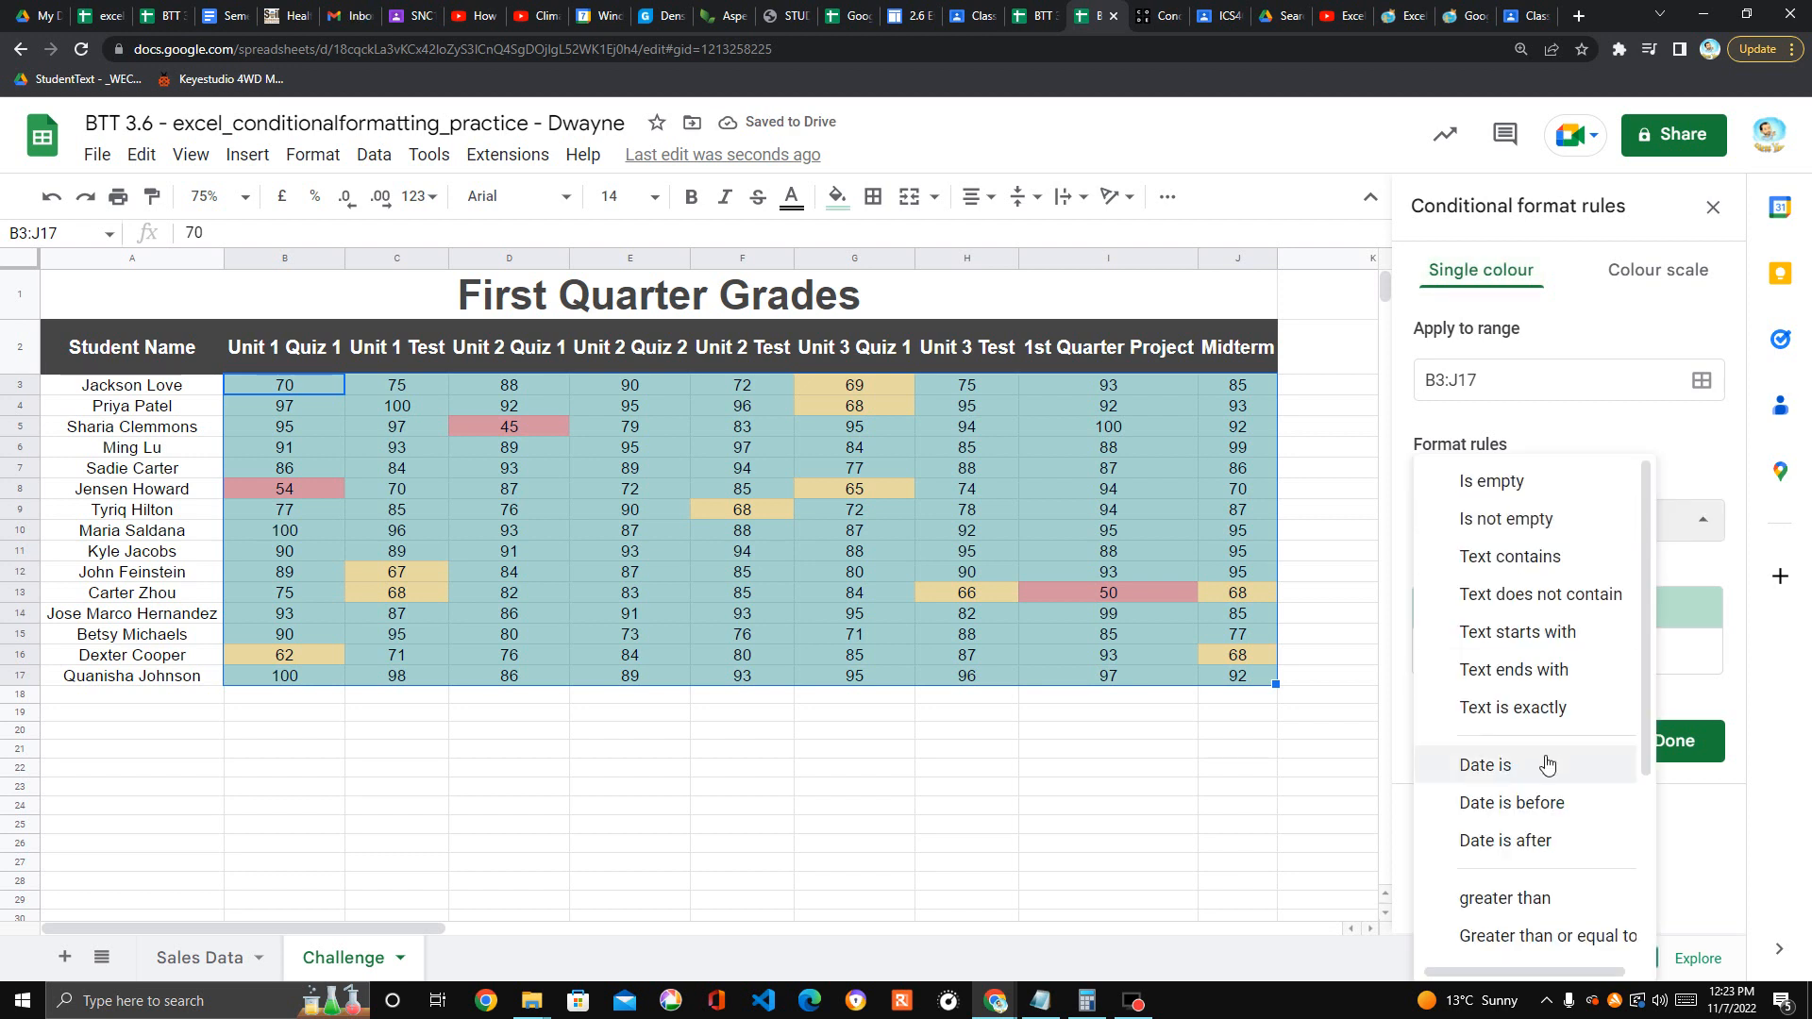
pyautogui.scroll(-3, 1544, 764)
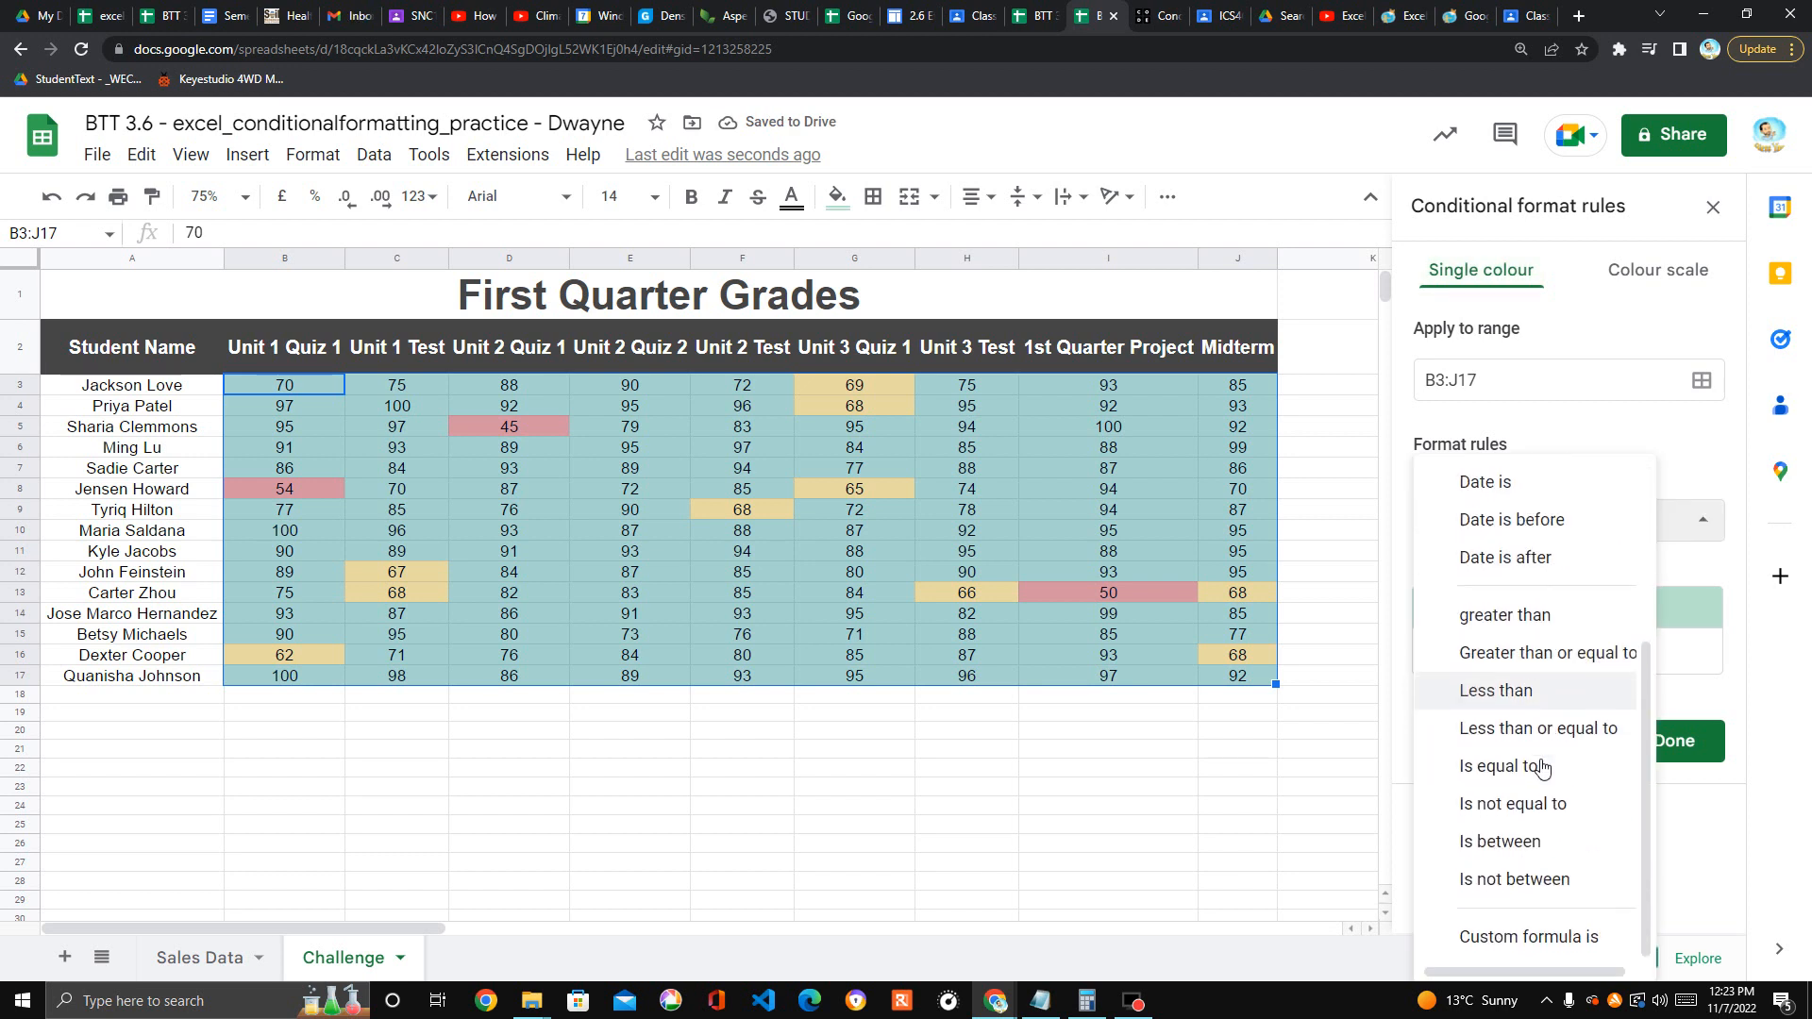
pyautogui.click(1505, 843)
pyautogui.click(1499, 573)
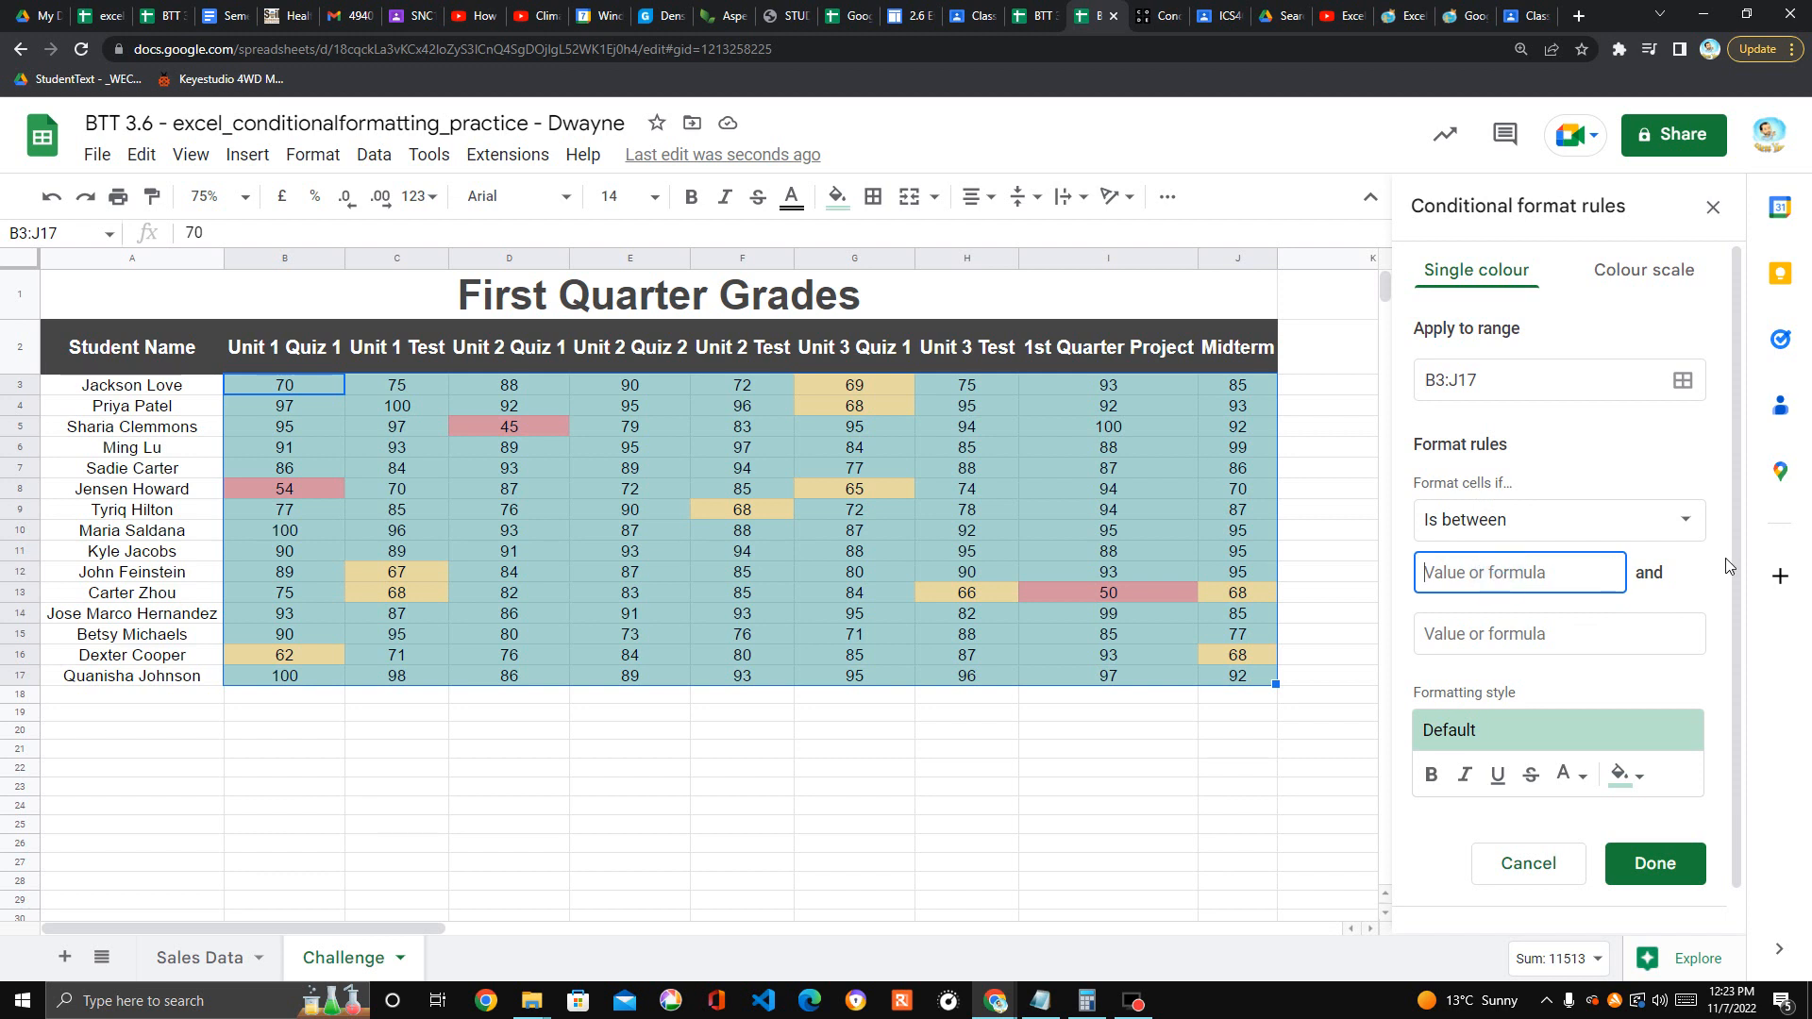
pyautogui.write('70')
pyautogui.click(1548, 638)
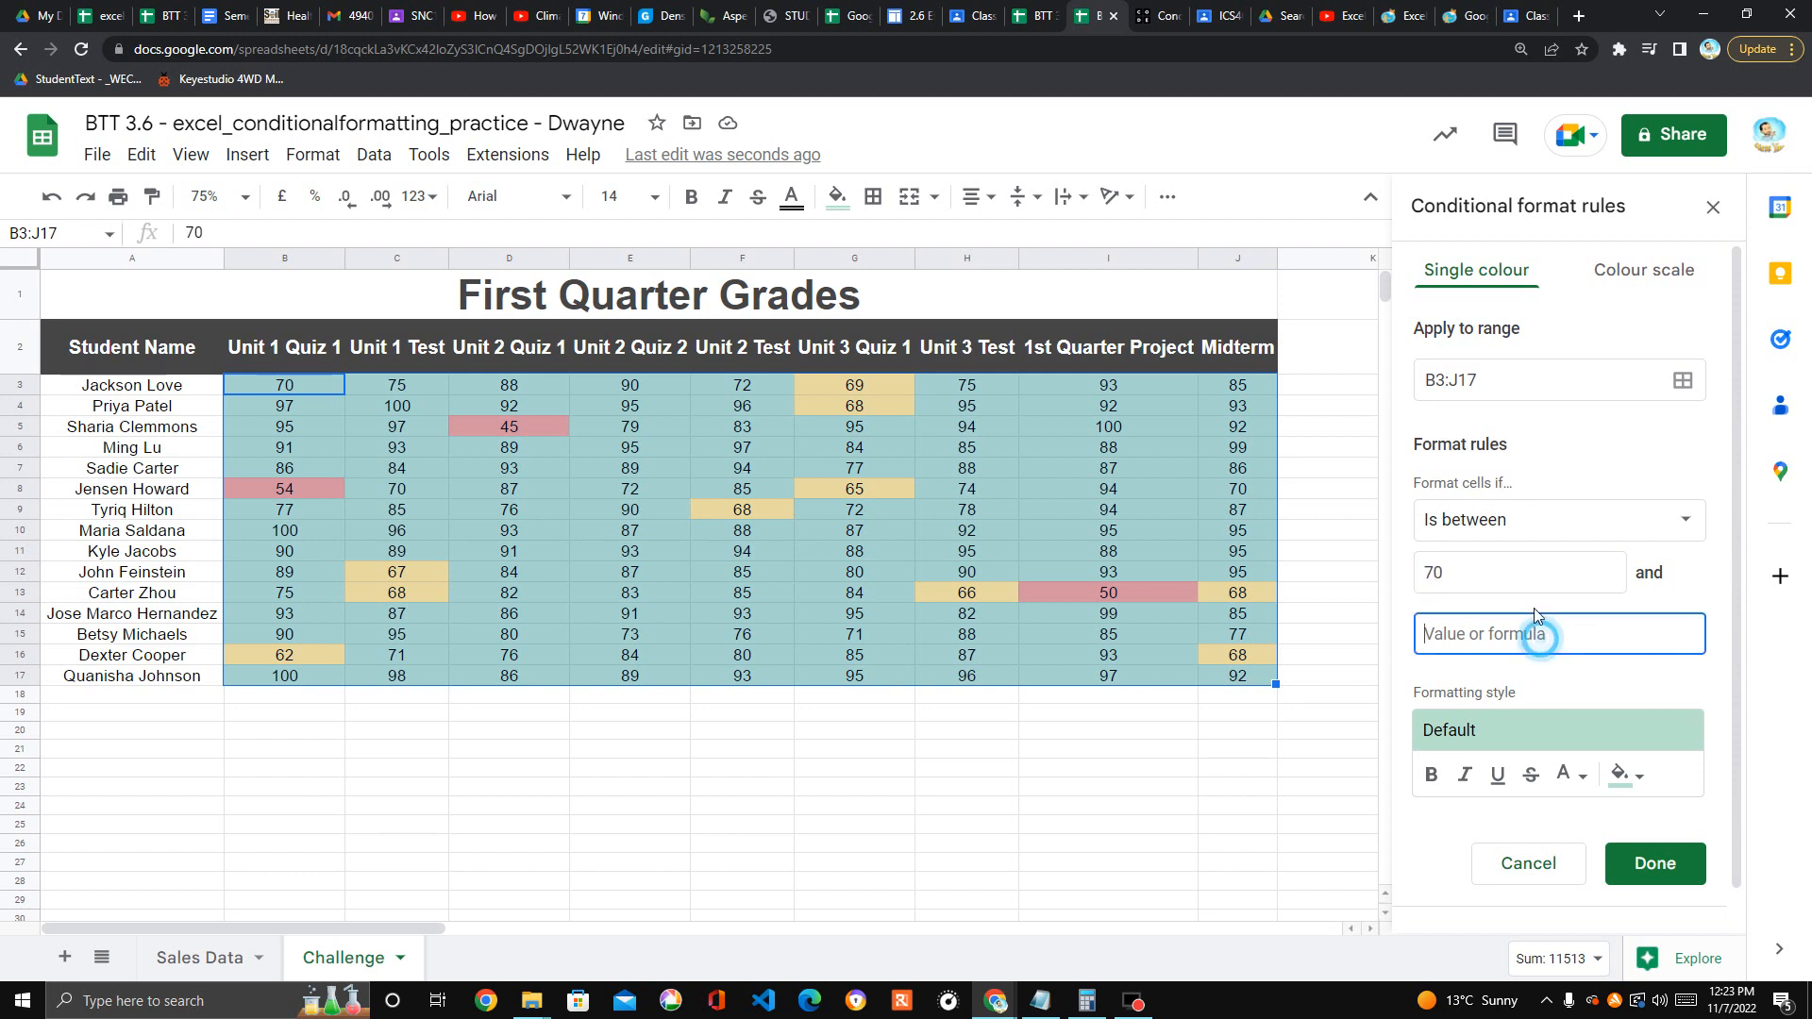
pyautogui.write('79')
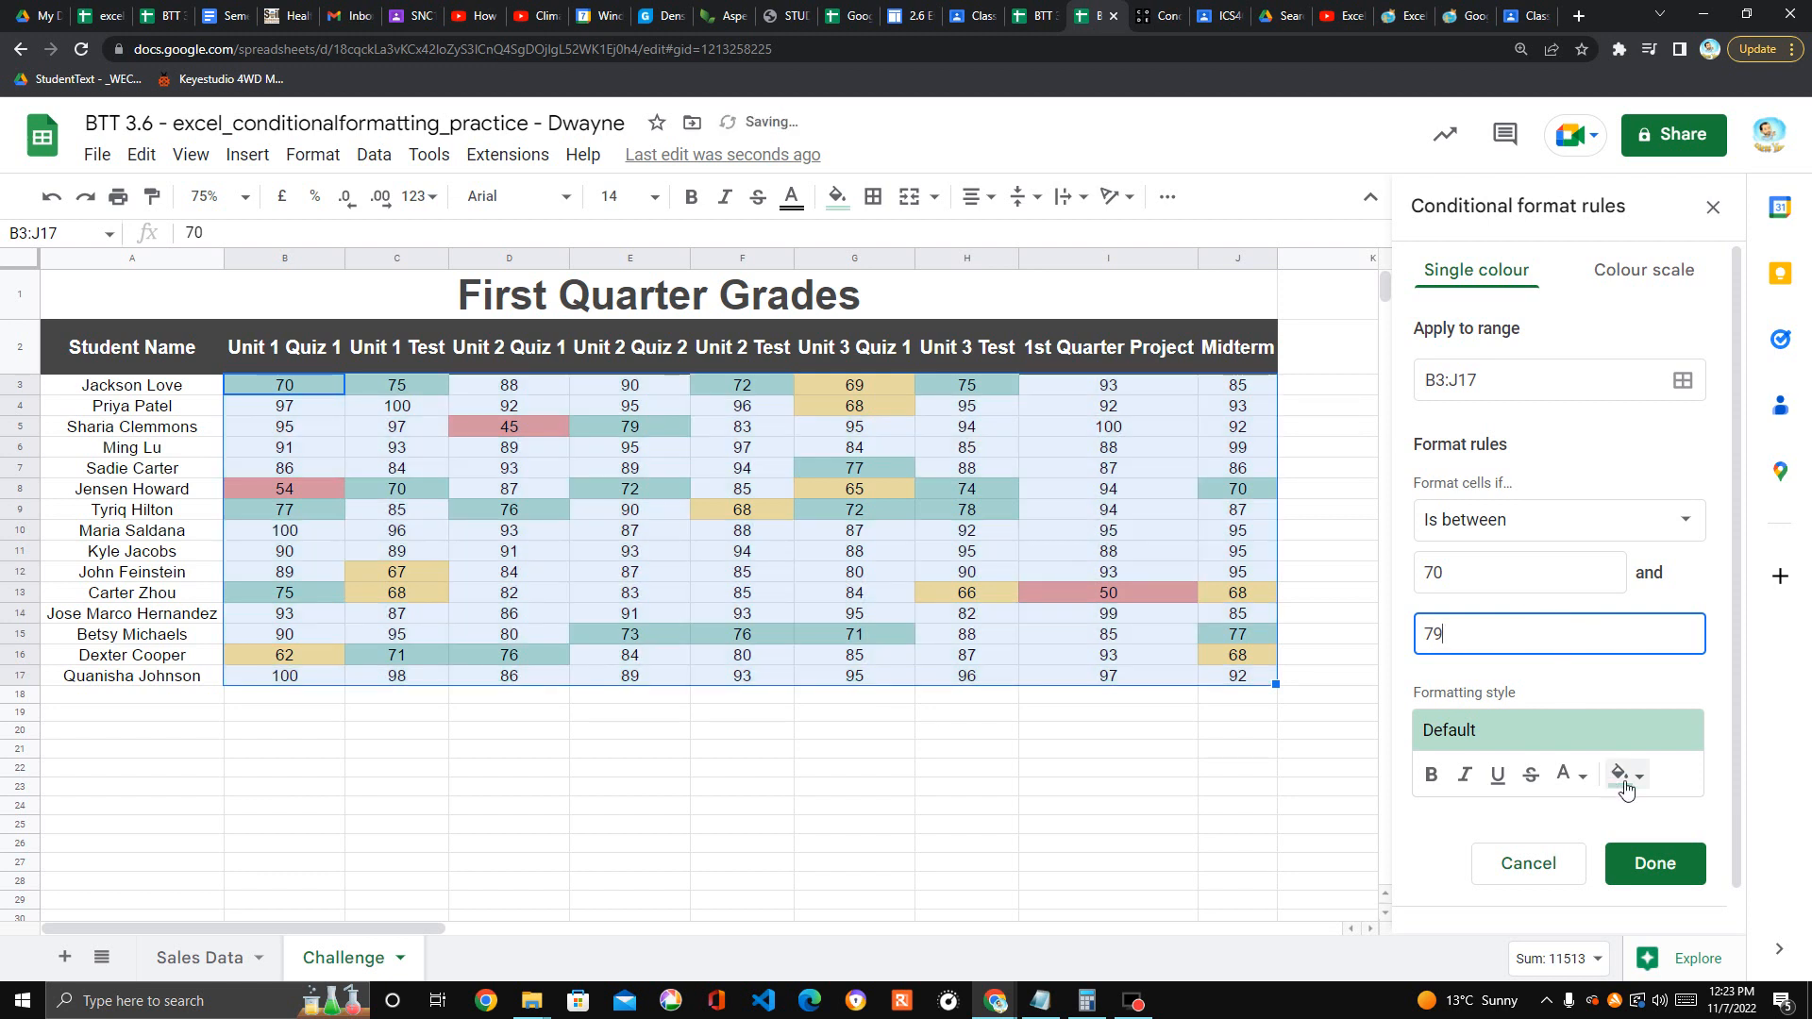
# Give the 70-to-79 rule a light green fill and save it
pyautogui.click(1625, 774)
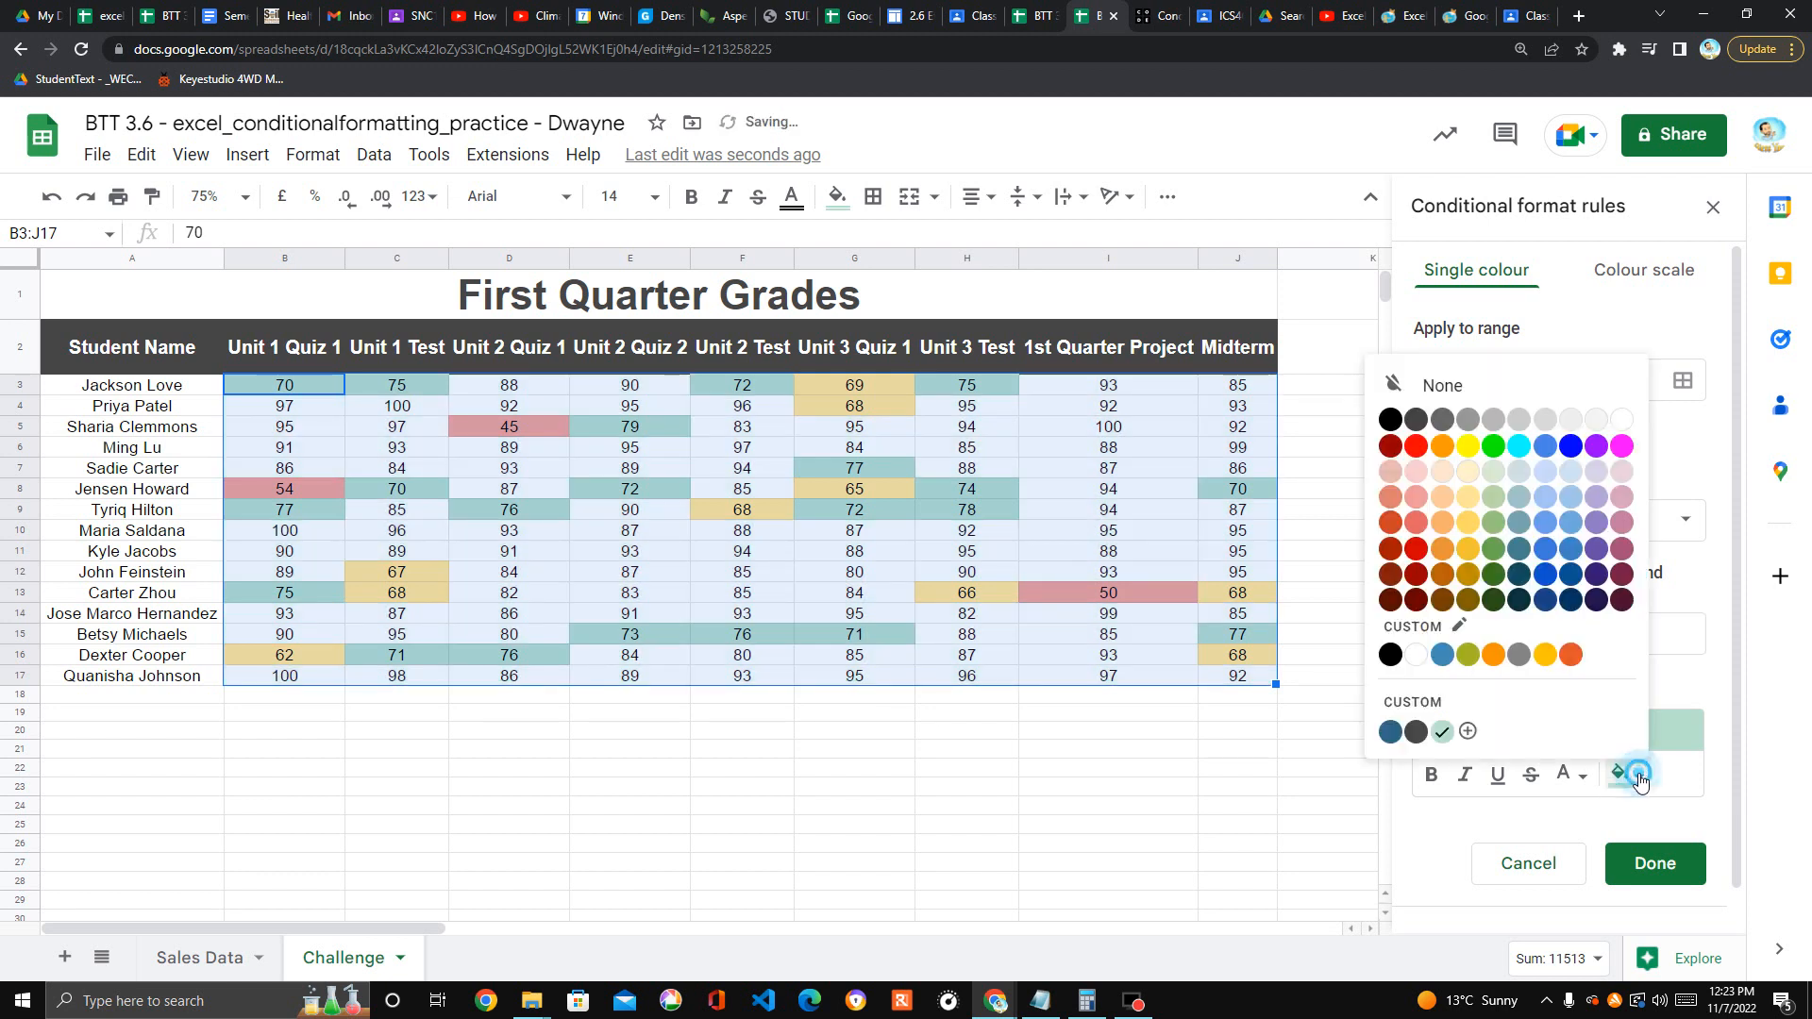
pyautogui.click(1492, 496)
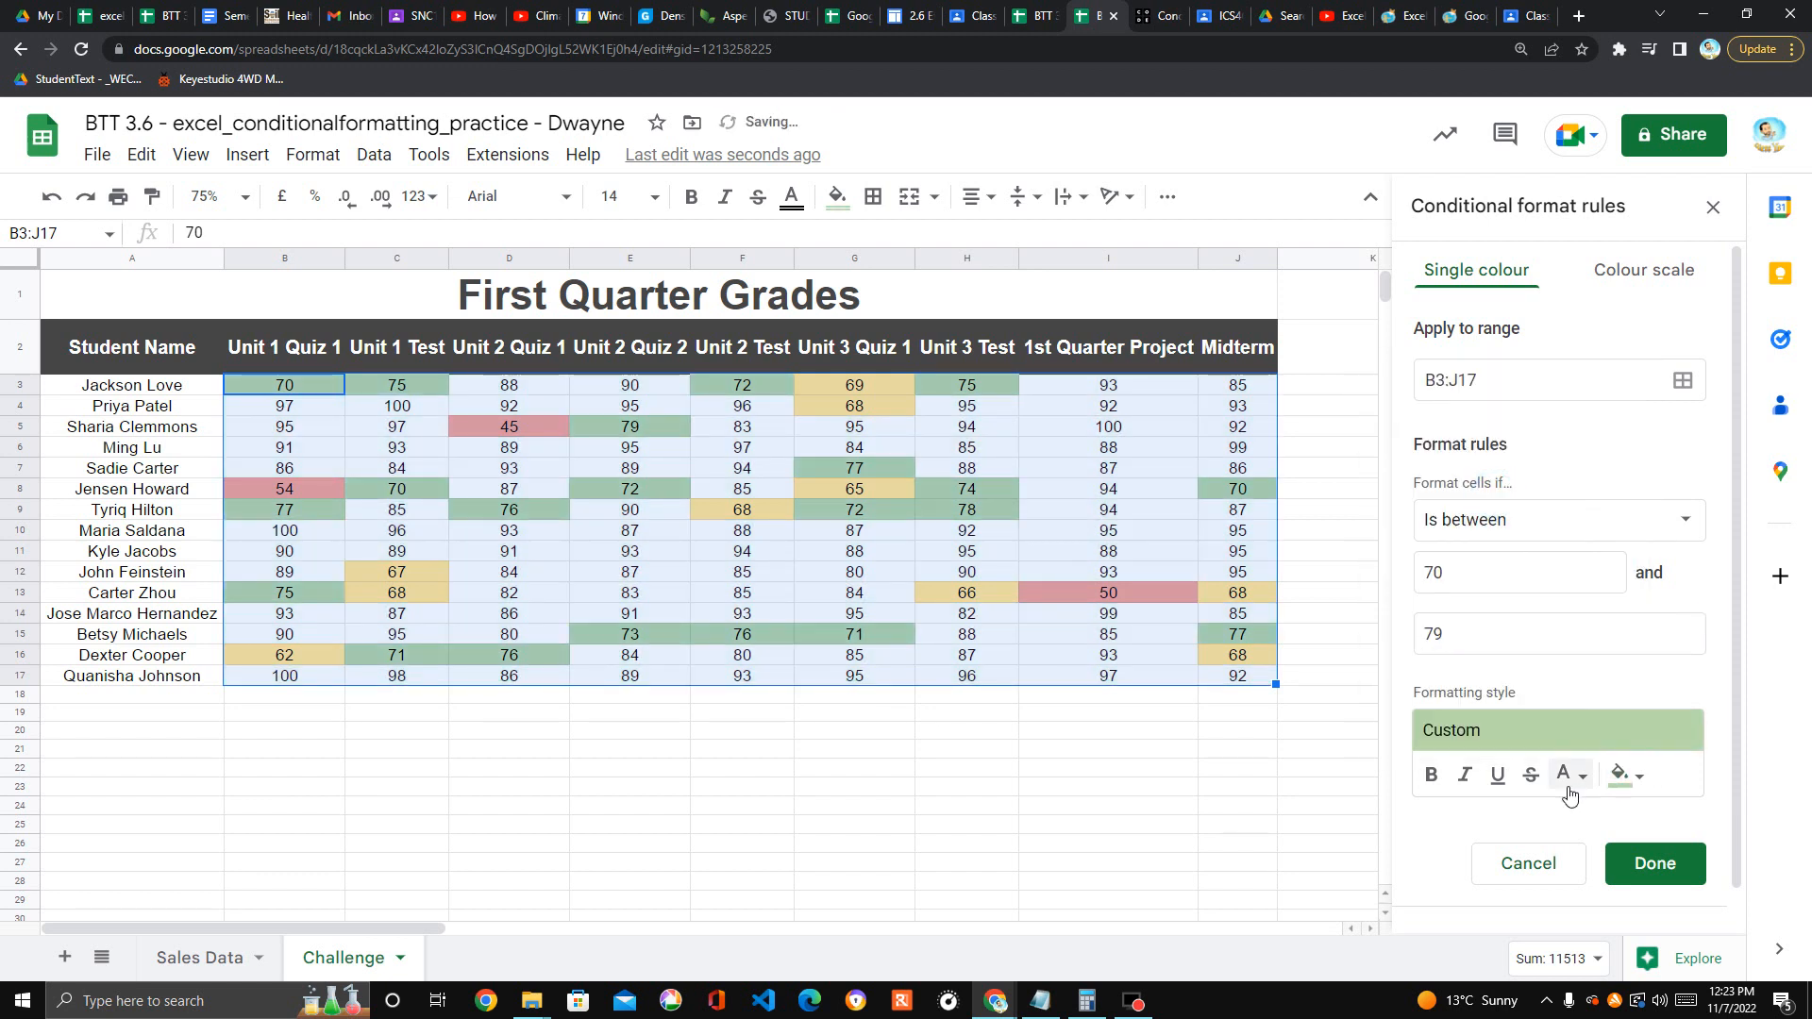
pyautogui.click(1652, 866)
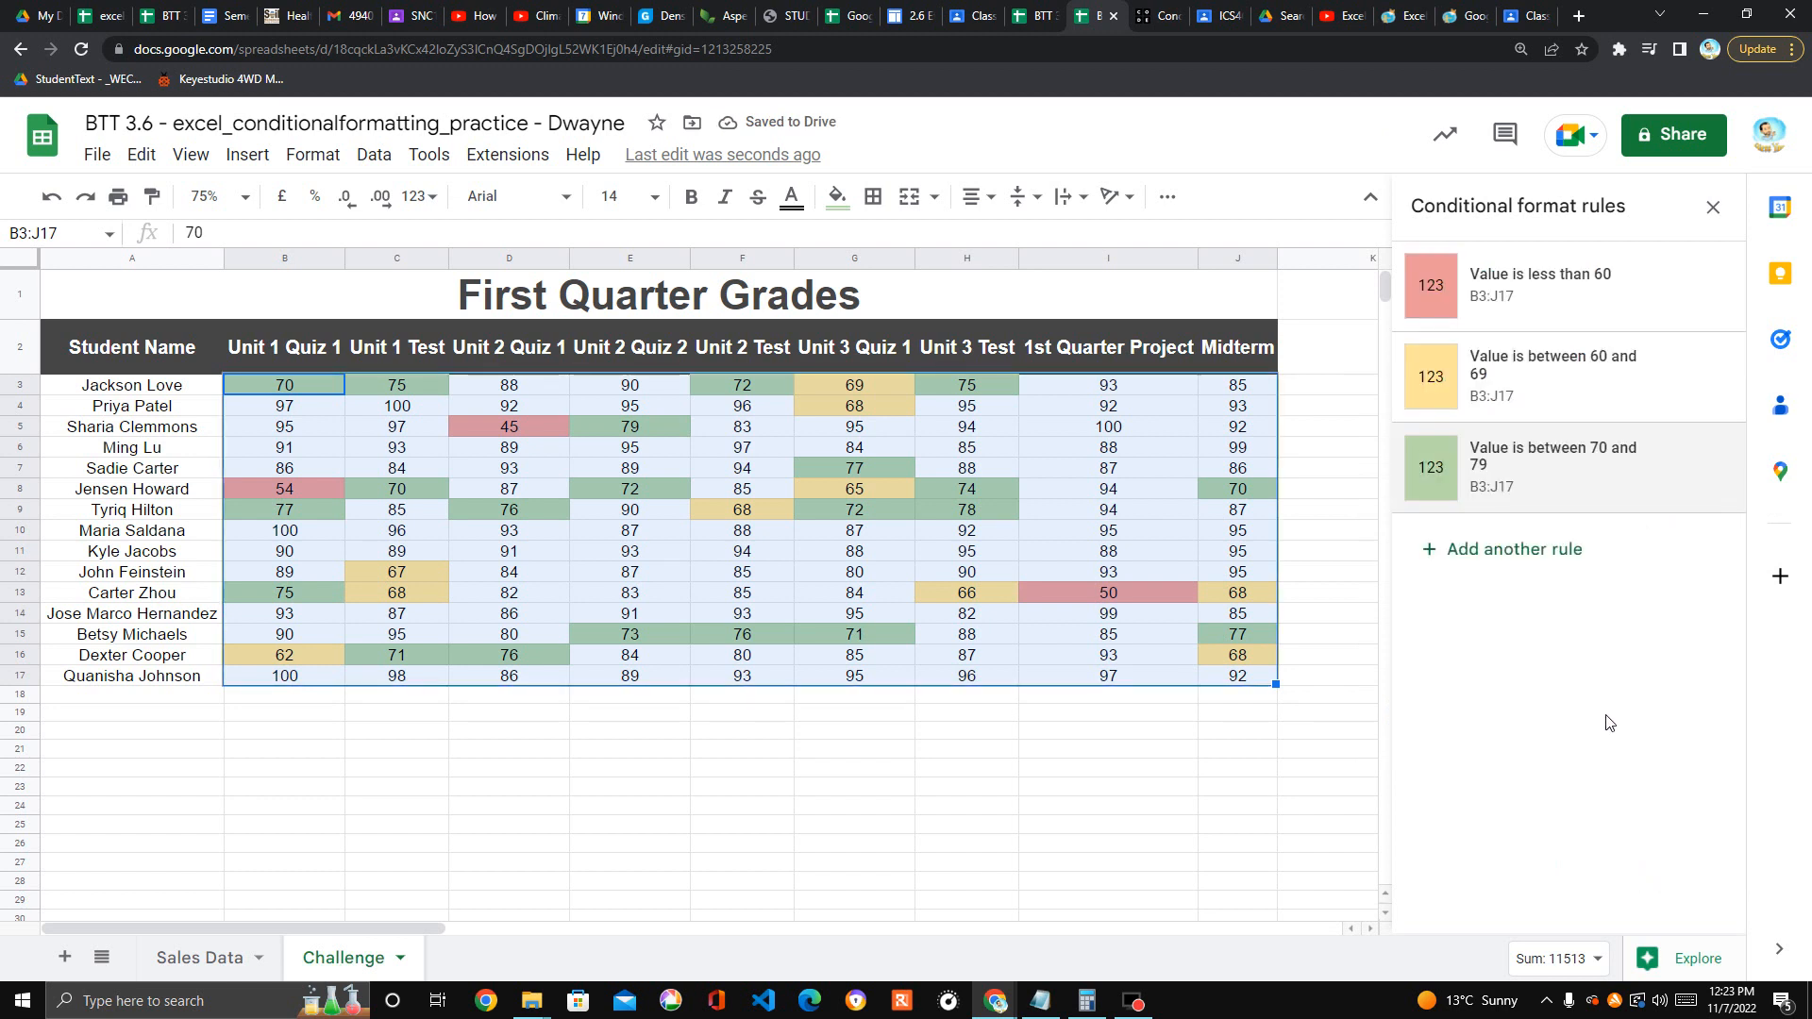
# Add another conditional formatting rule on B3:J17 for values between 80 and 100
pyautogui.click(1430, 549)
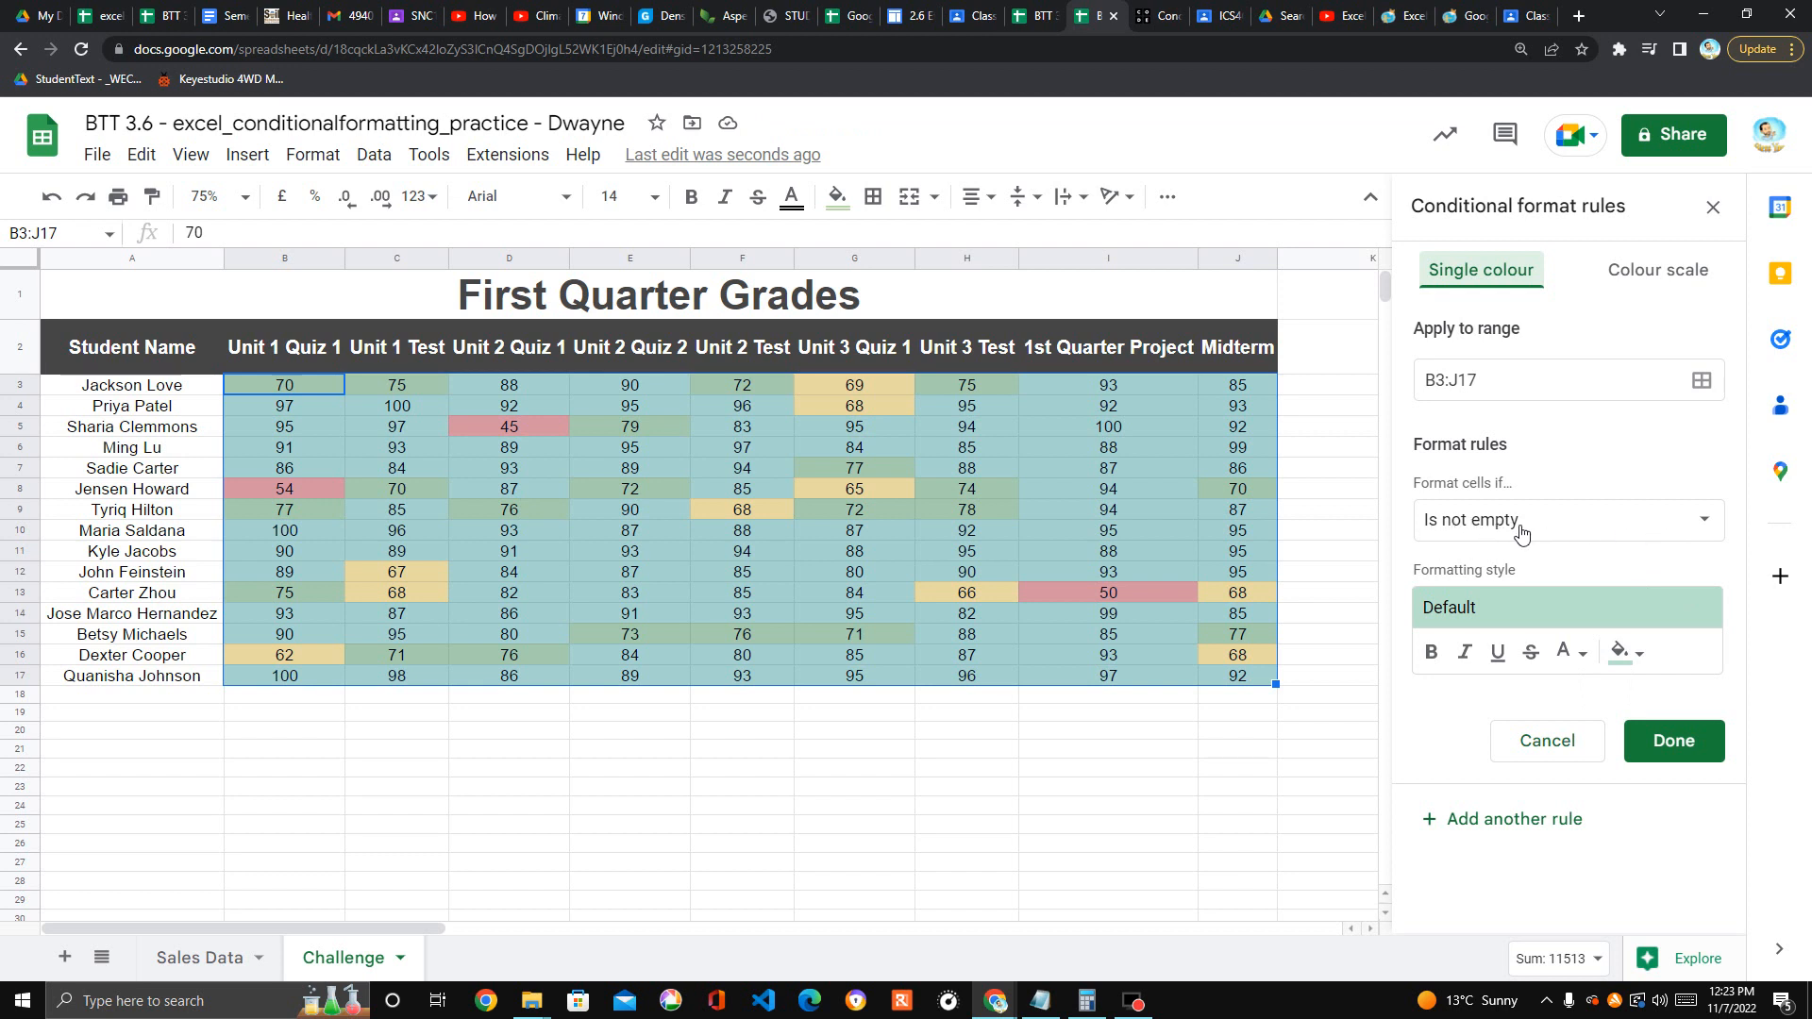
pyautogui.click(1605, 530)
pyautogui.scroll(-3, 1520, 736)
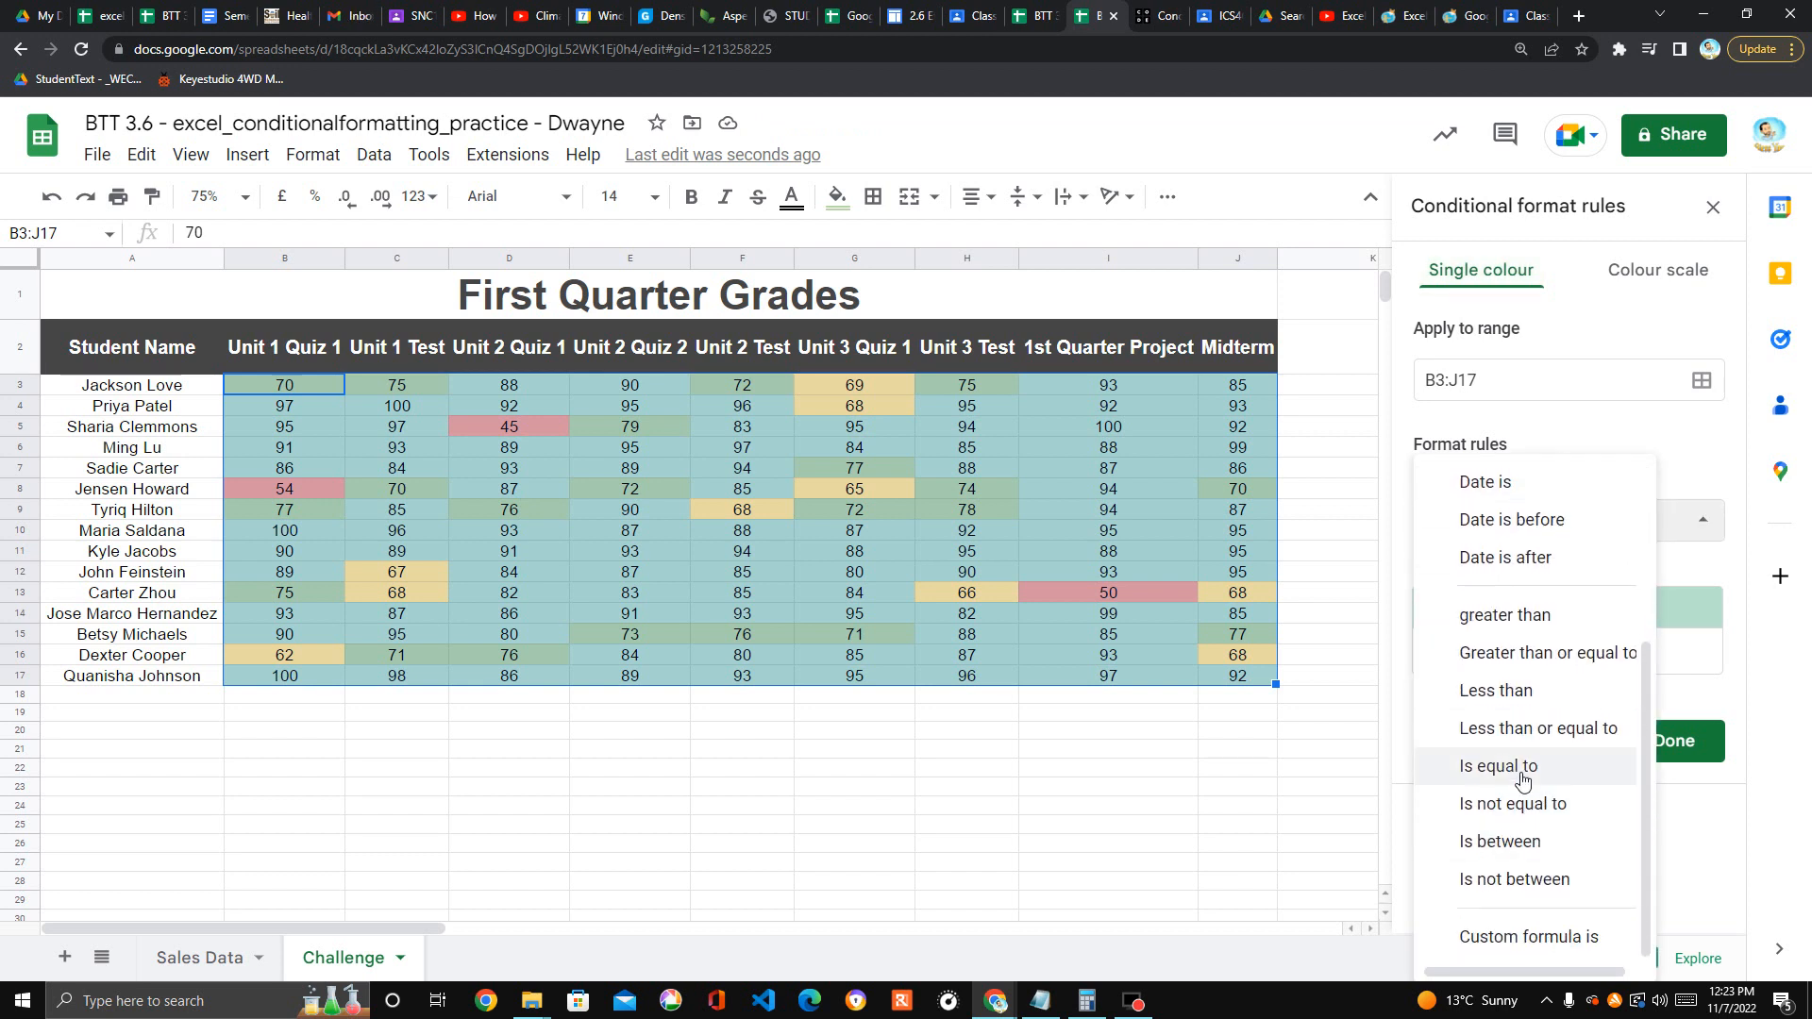
pyautogui.click(1521, 841)
pyautogui.click(1509, 571)
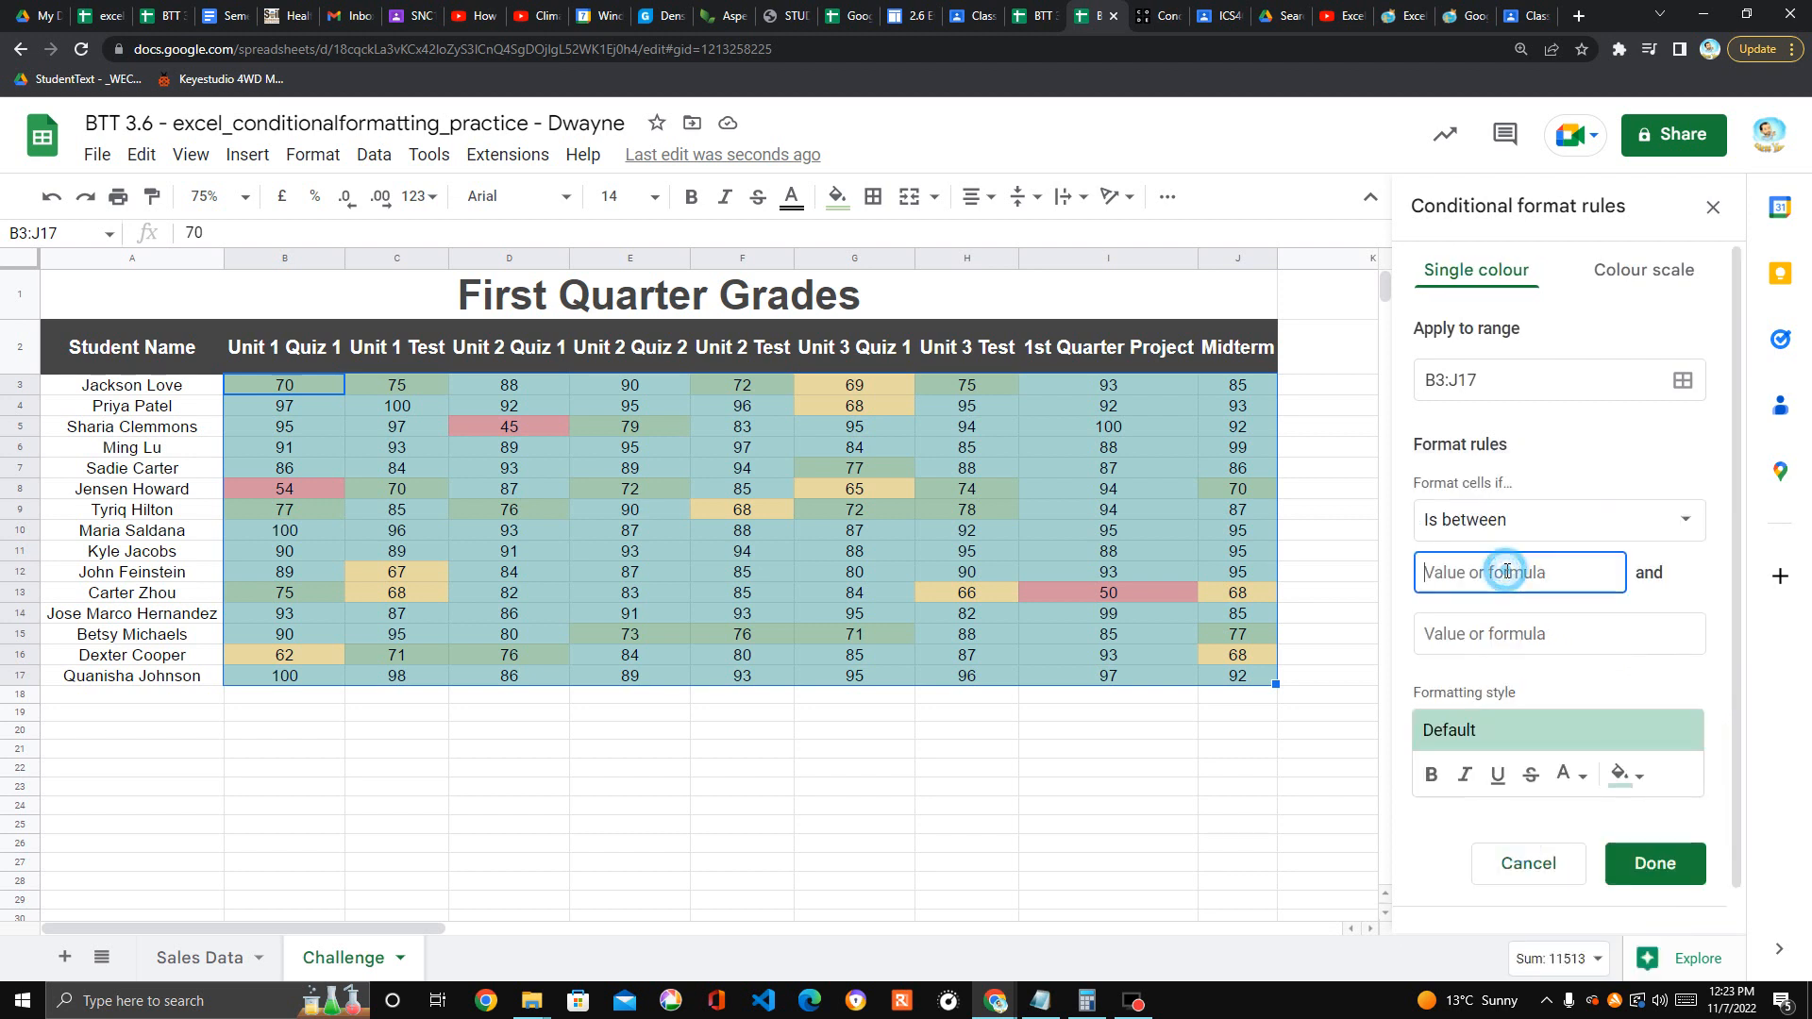
pyautogui.write('80')
pyautogui.click(1509, 635)
pyautogui.write('100')
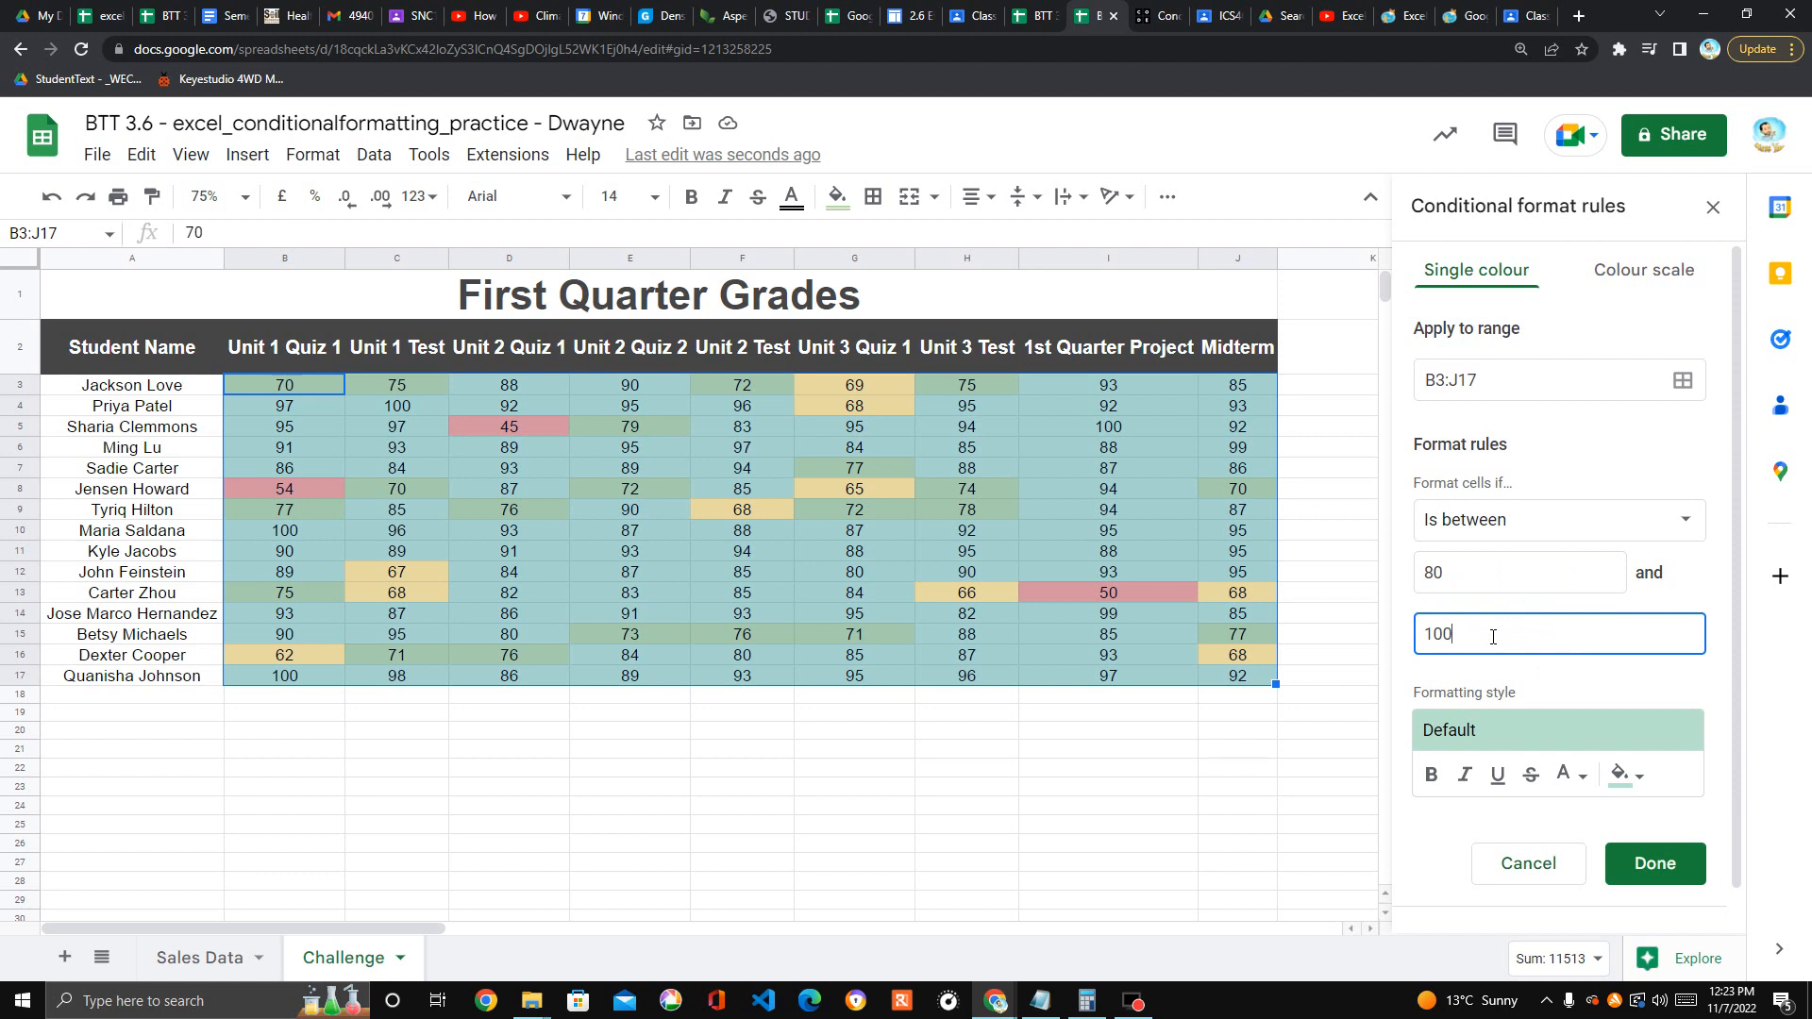
# Give the 80-to-100 rule a light green 1 fill, darker than the 70-to-79 band, and save it
pyautogui.click(1638, 780)
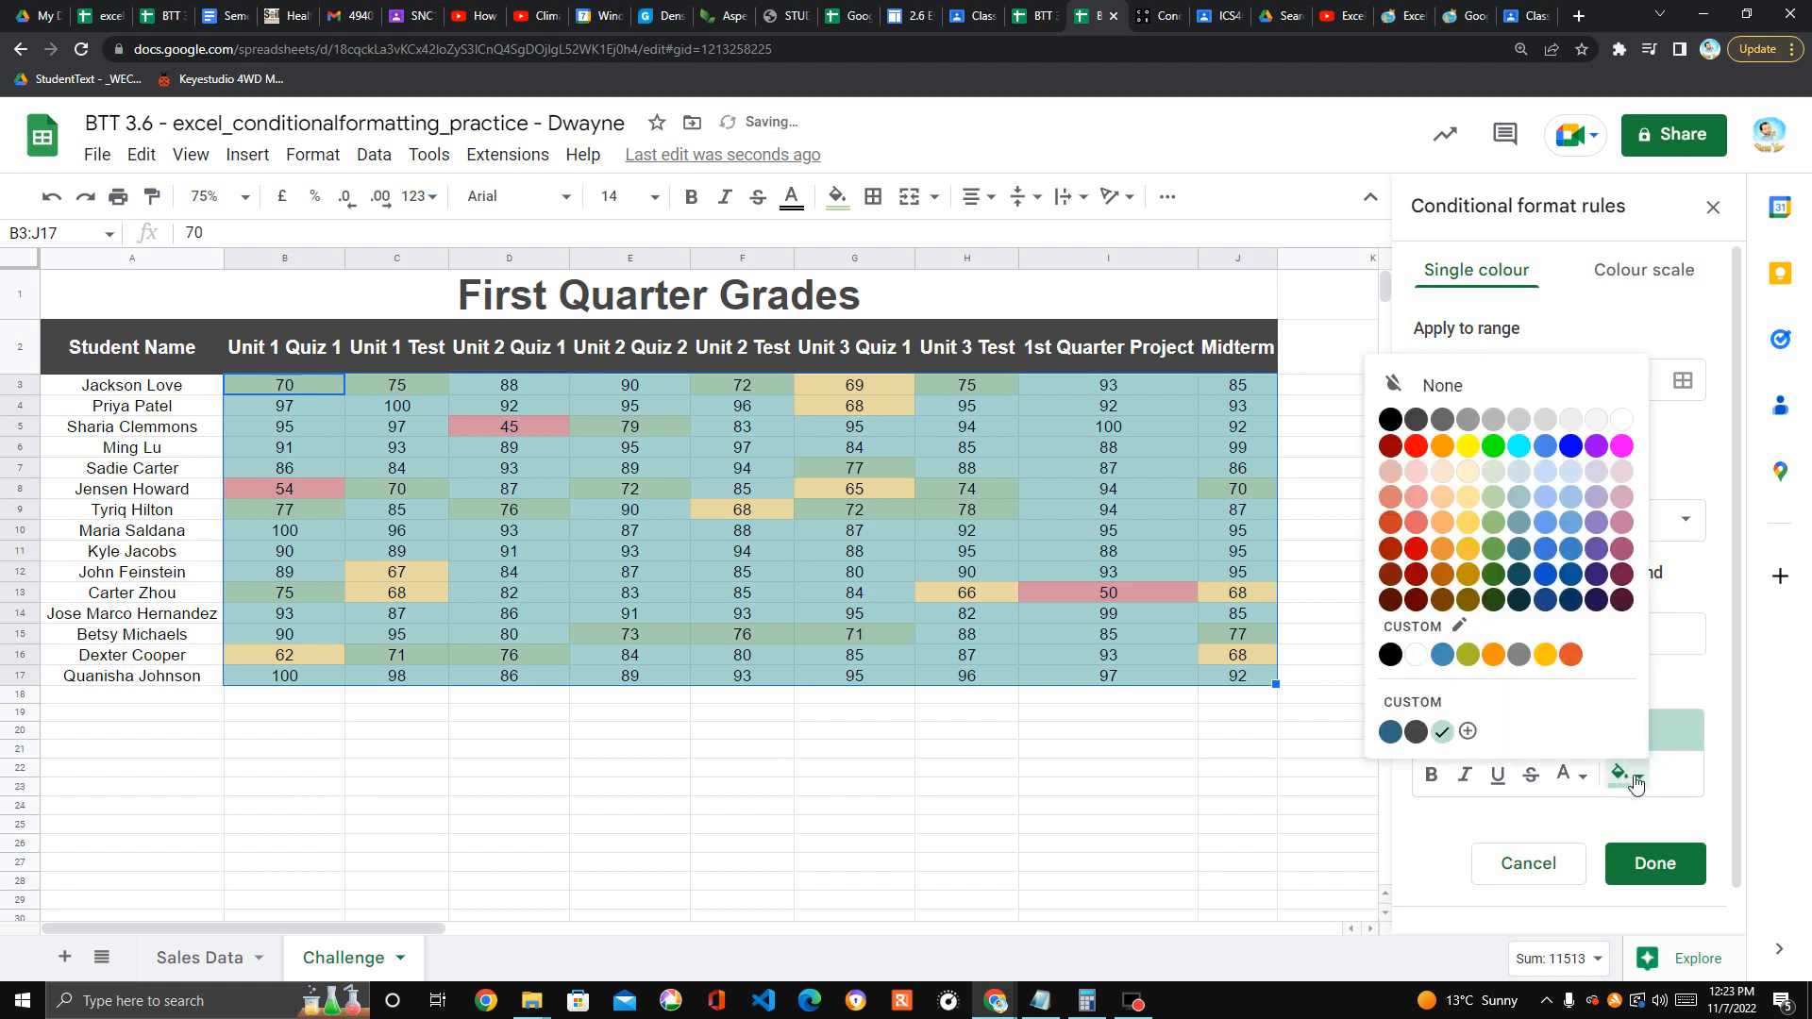
pyautogui.click(1492, 551)
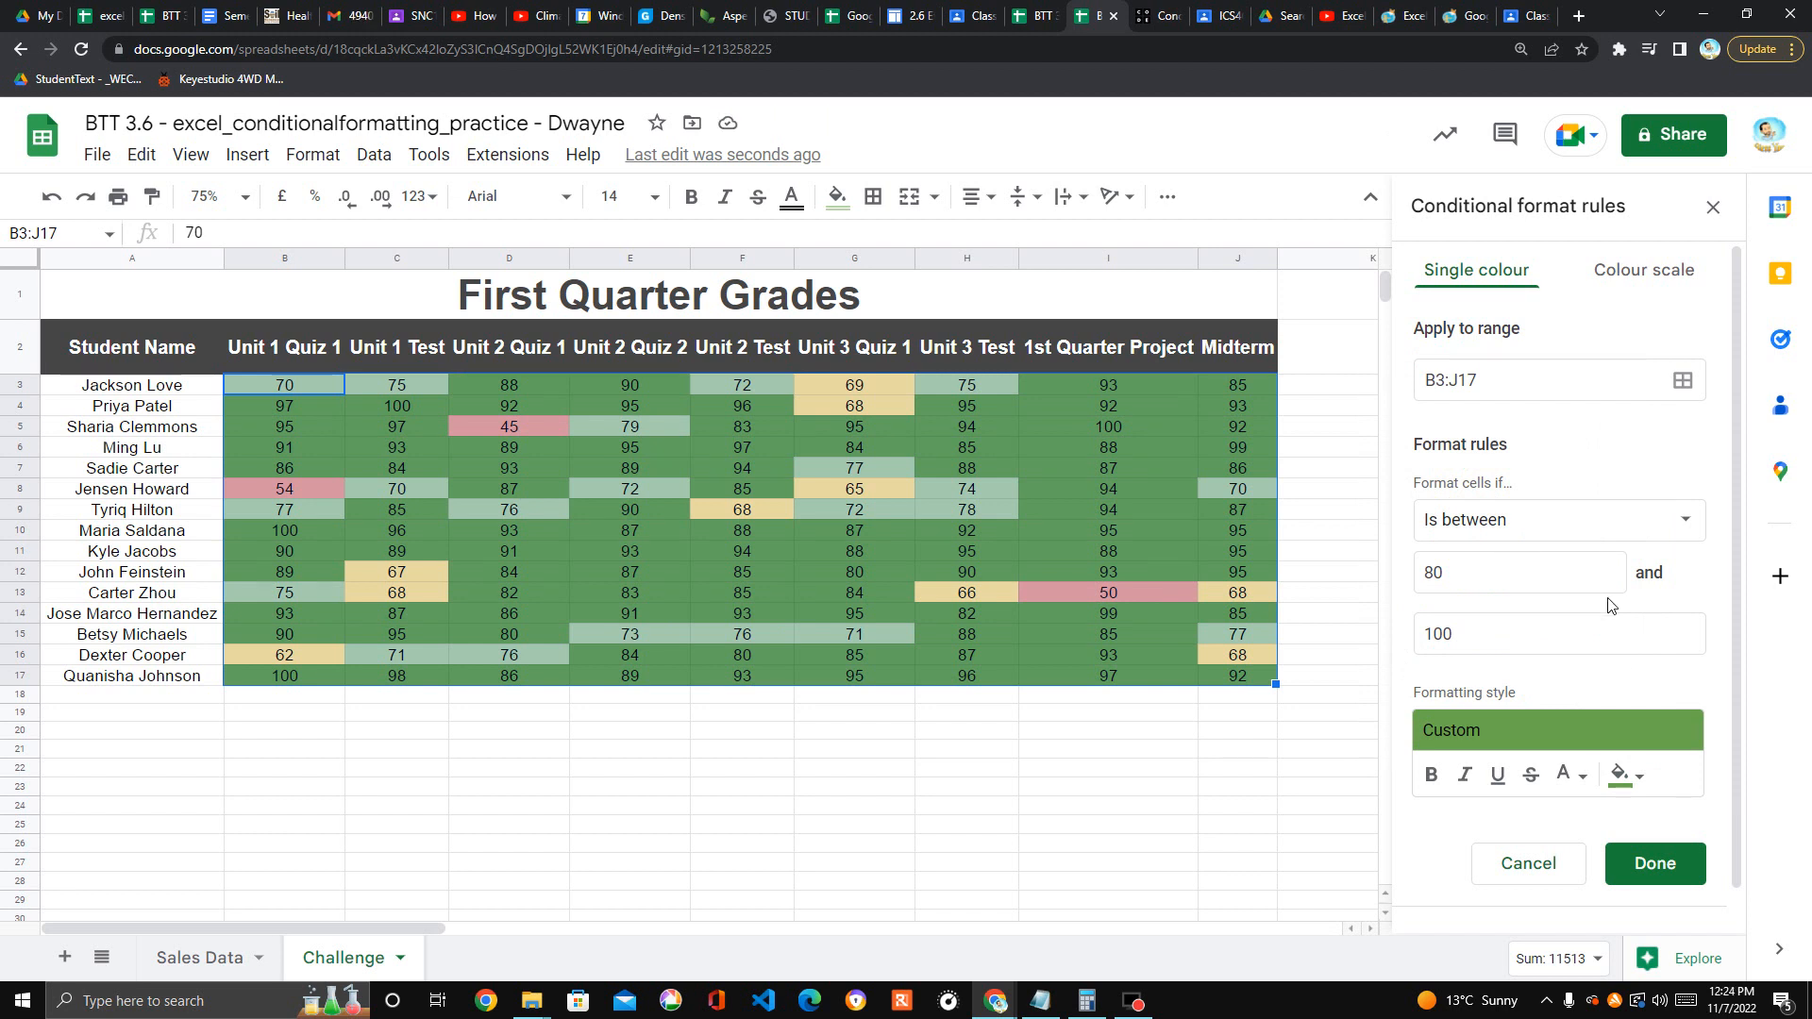
pyautogui.click(1638, 774)
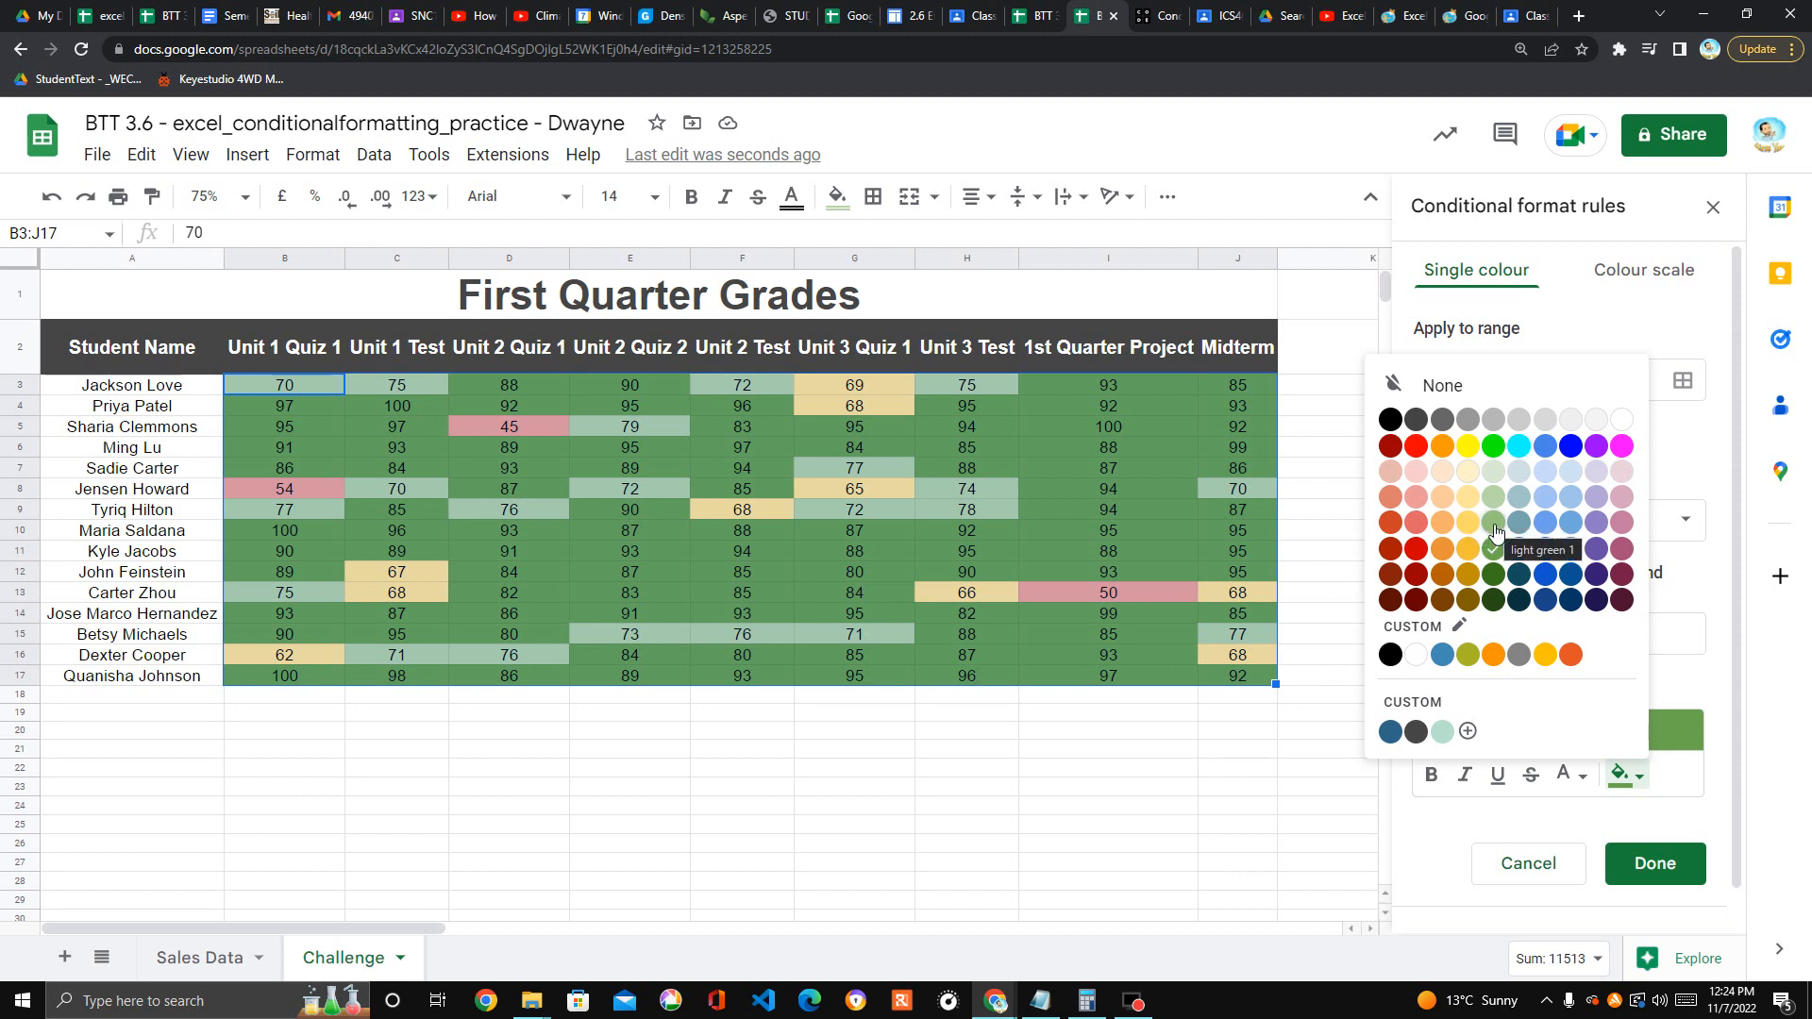
pyautogui.click(1492, 470)
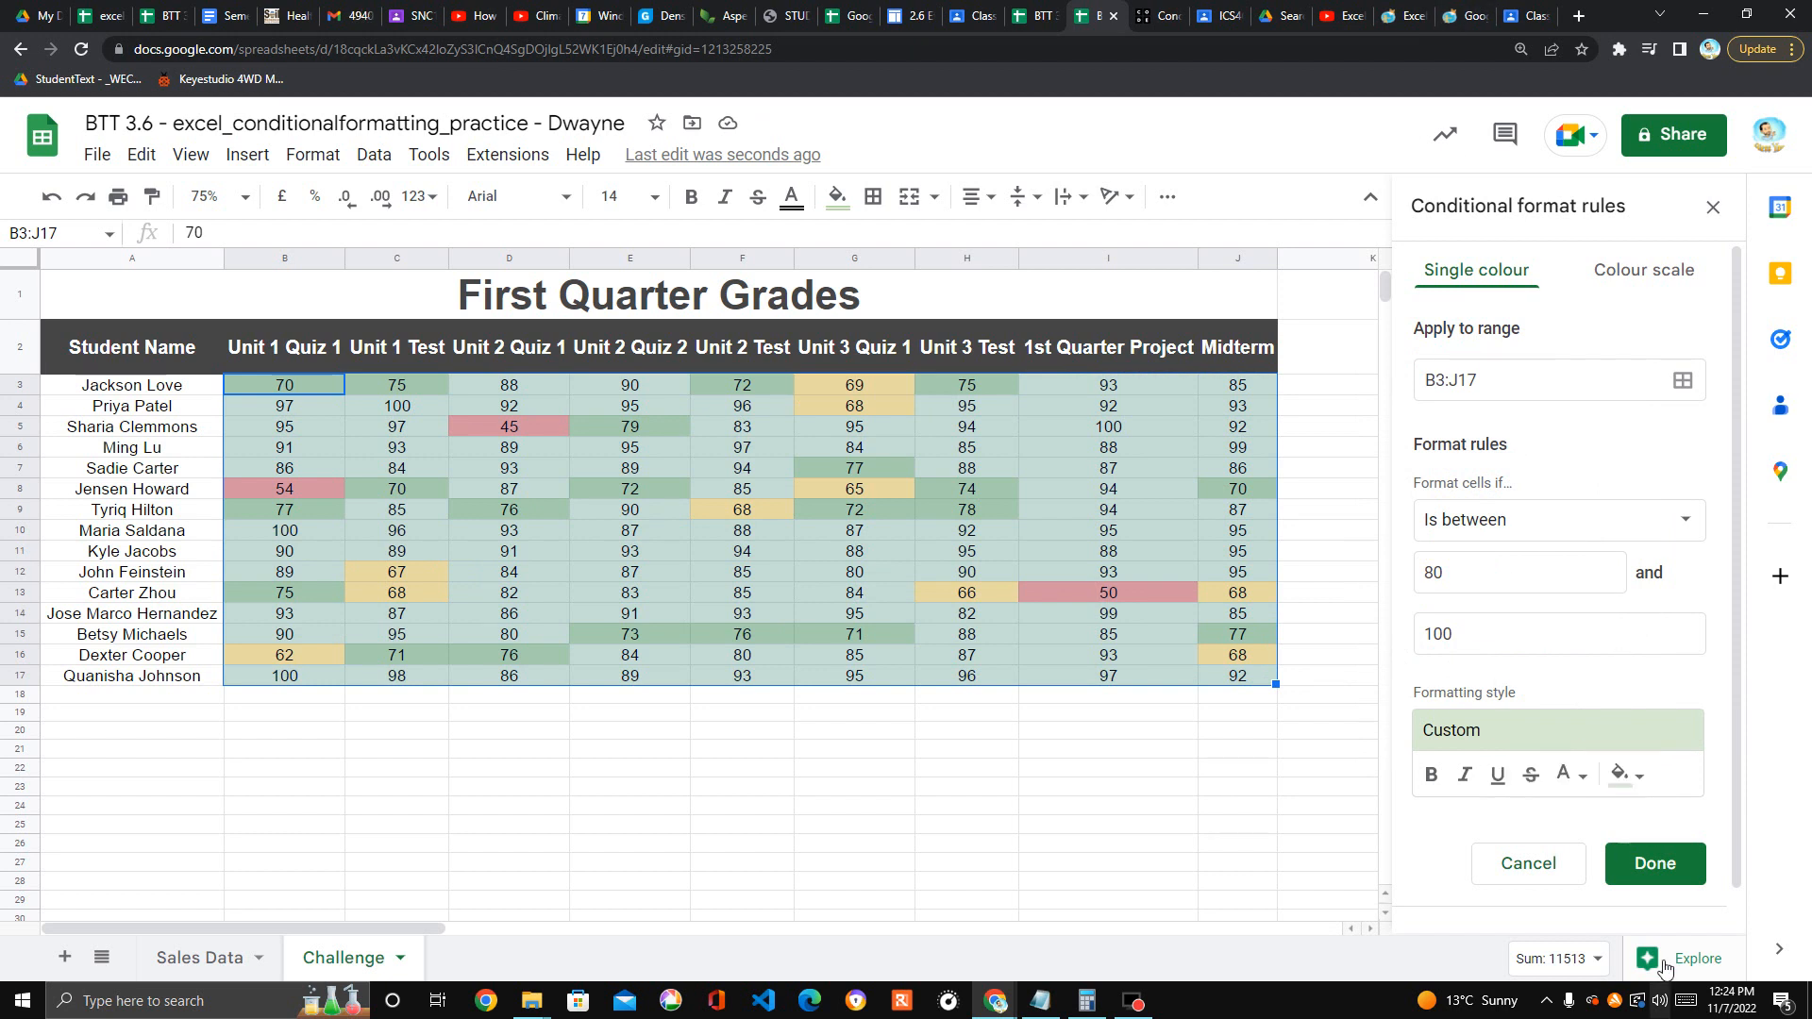
pyautogui.click(1636, 783)
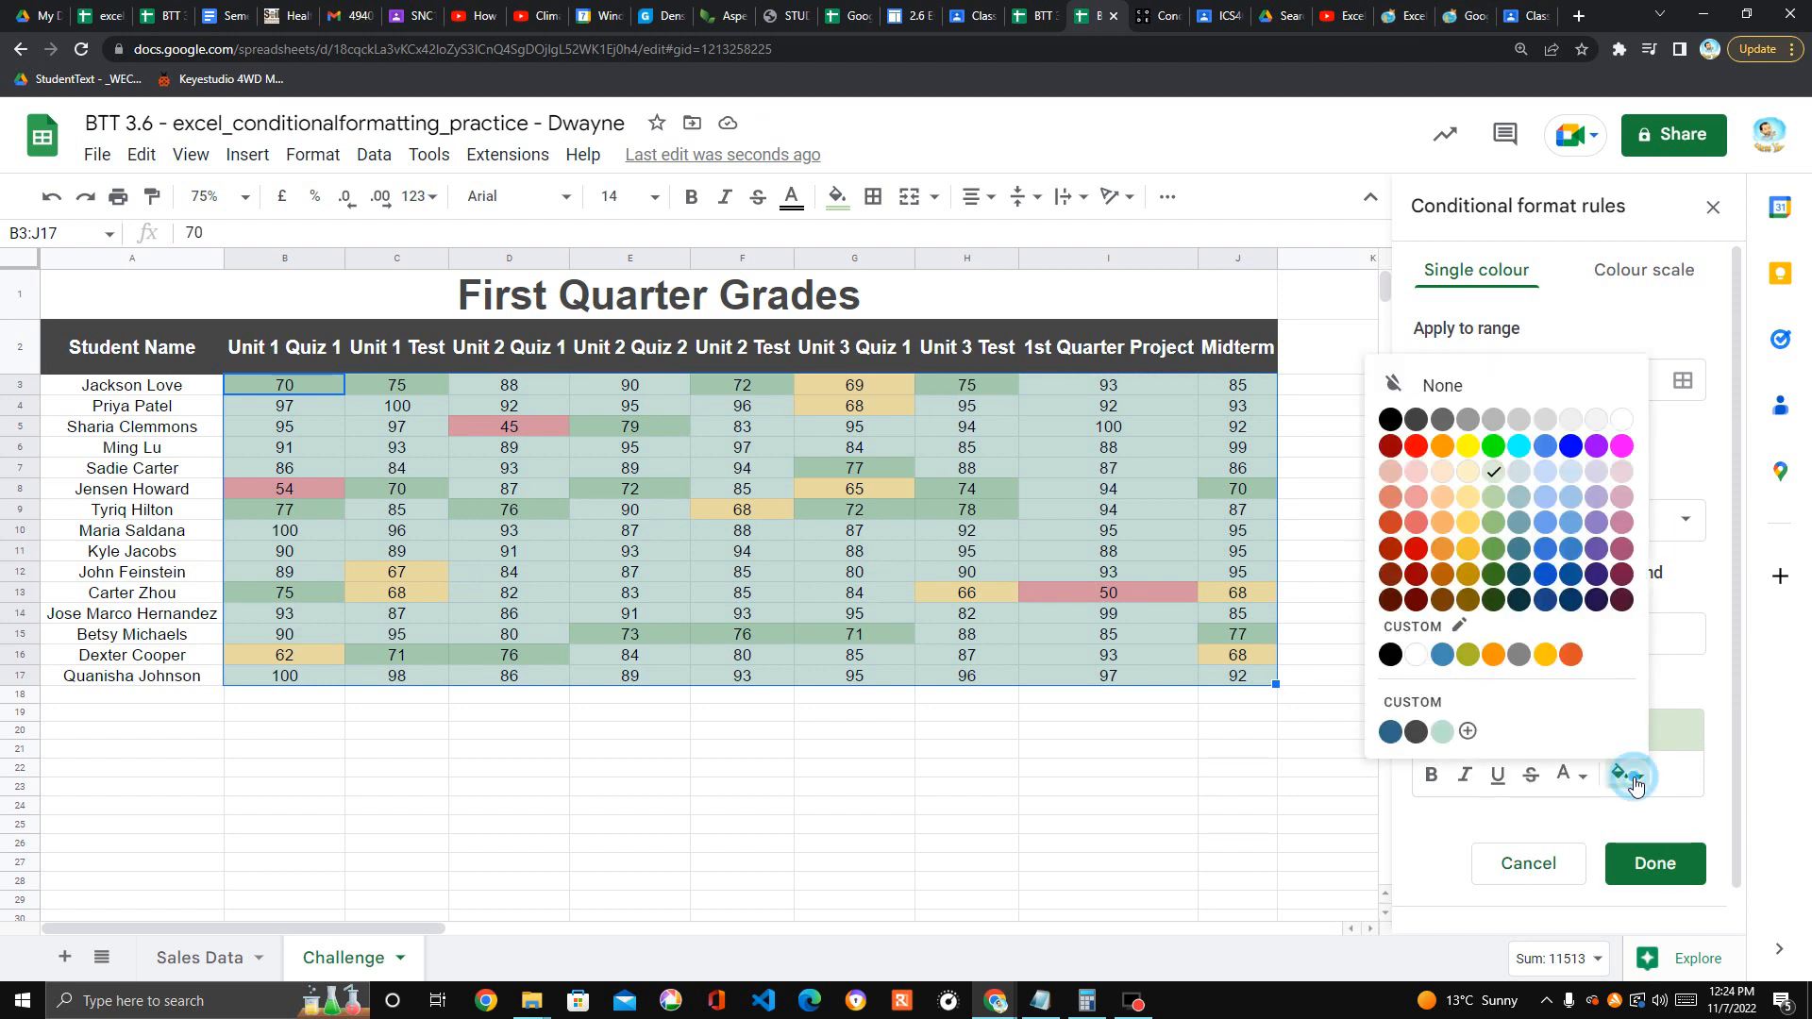
pyautogui.click(1495, 522)
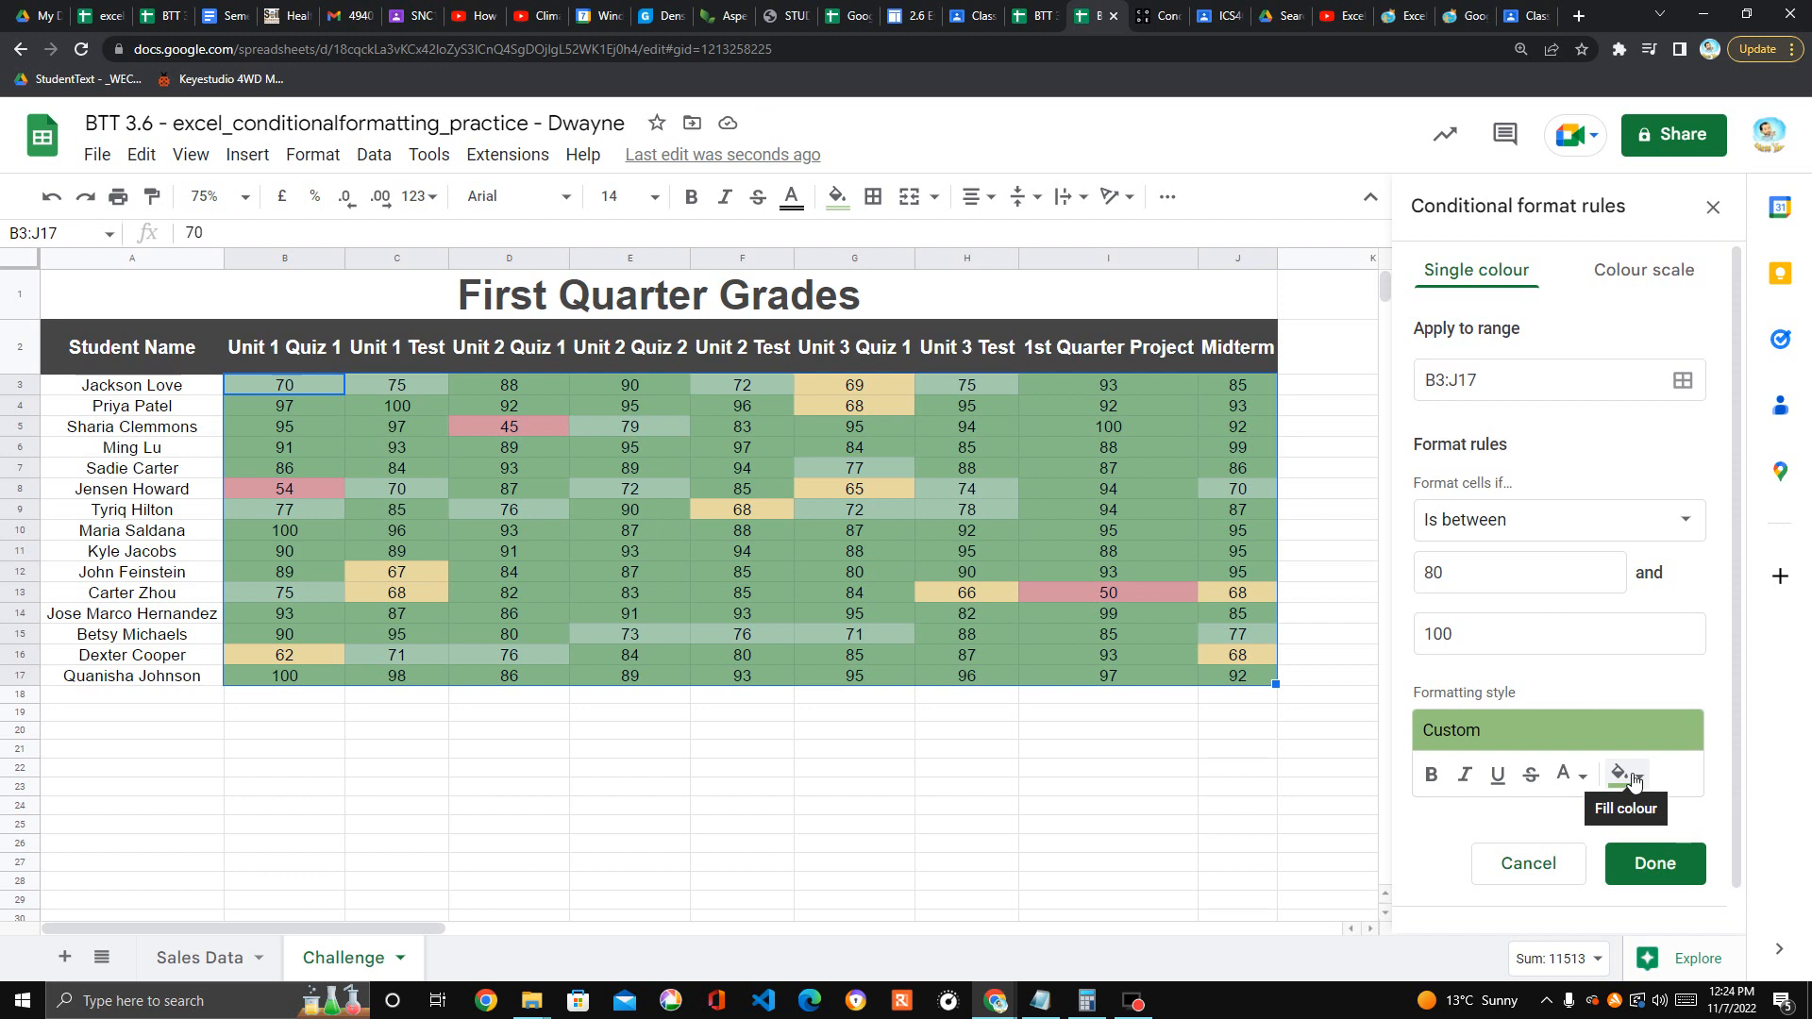
pyautogui.click(1650, 859)
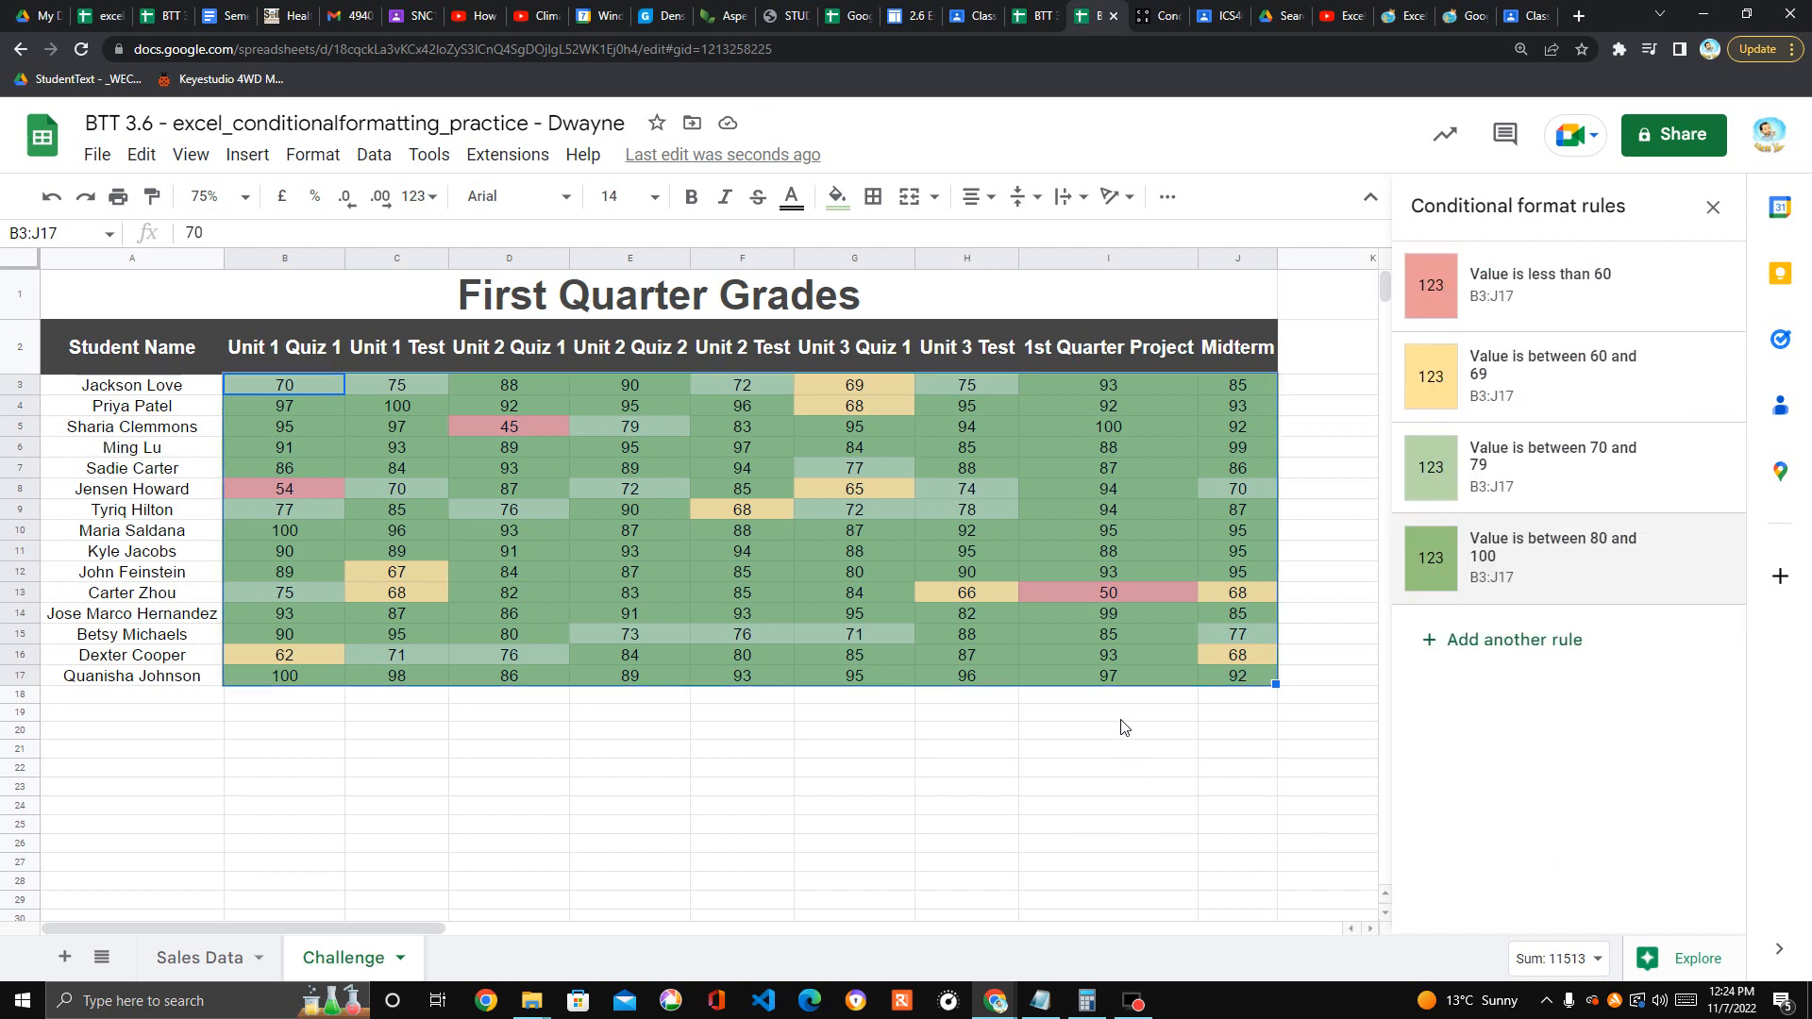
# Close the conditional format rules and enter the column header FINAL AVERAGE in K2
pyautogui.click(898, 928)
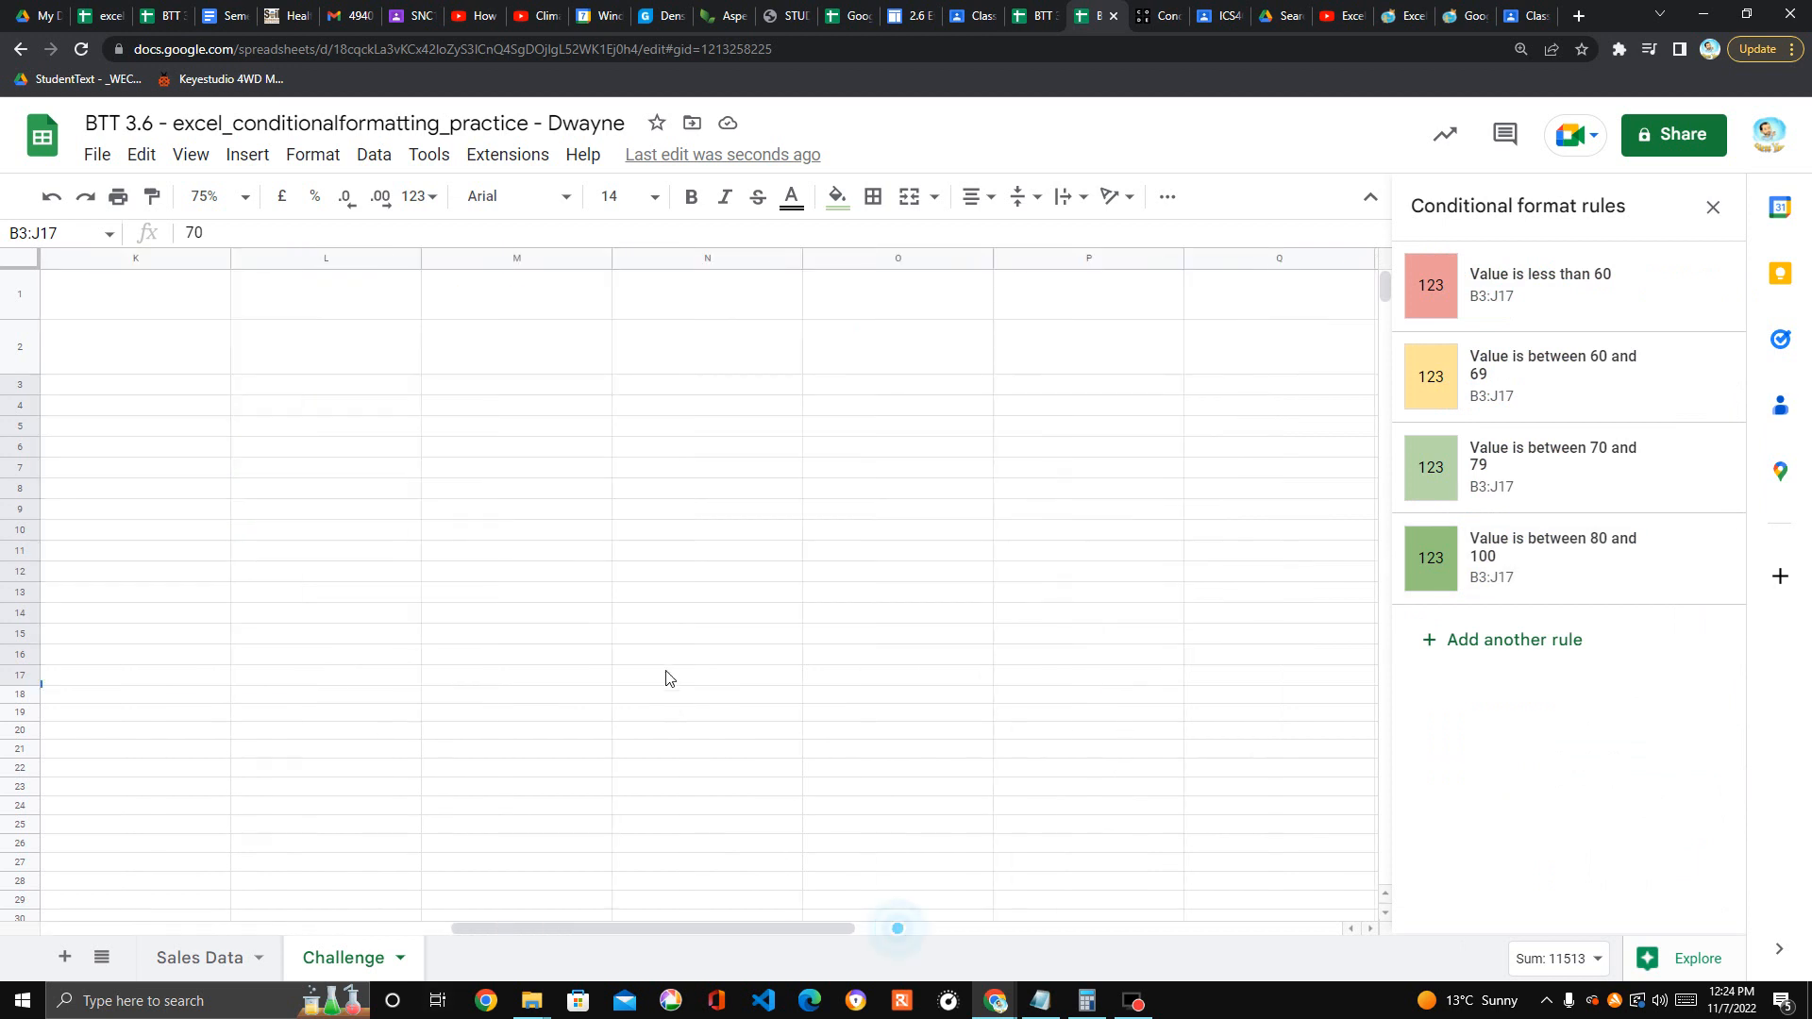
pyautogui.moveTo(552, 929); pyautogui.dragTo(257, 709)
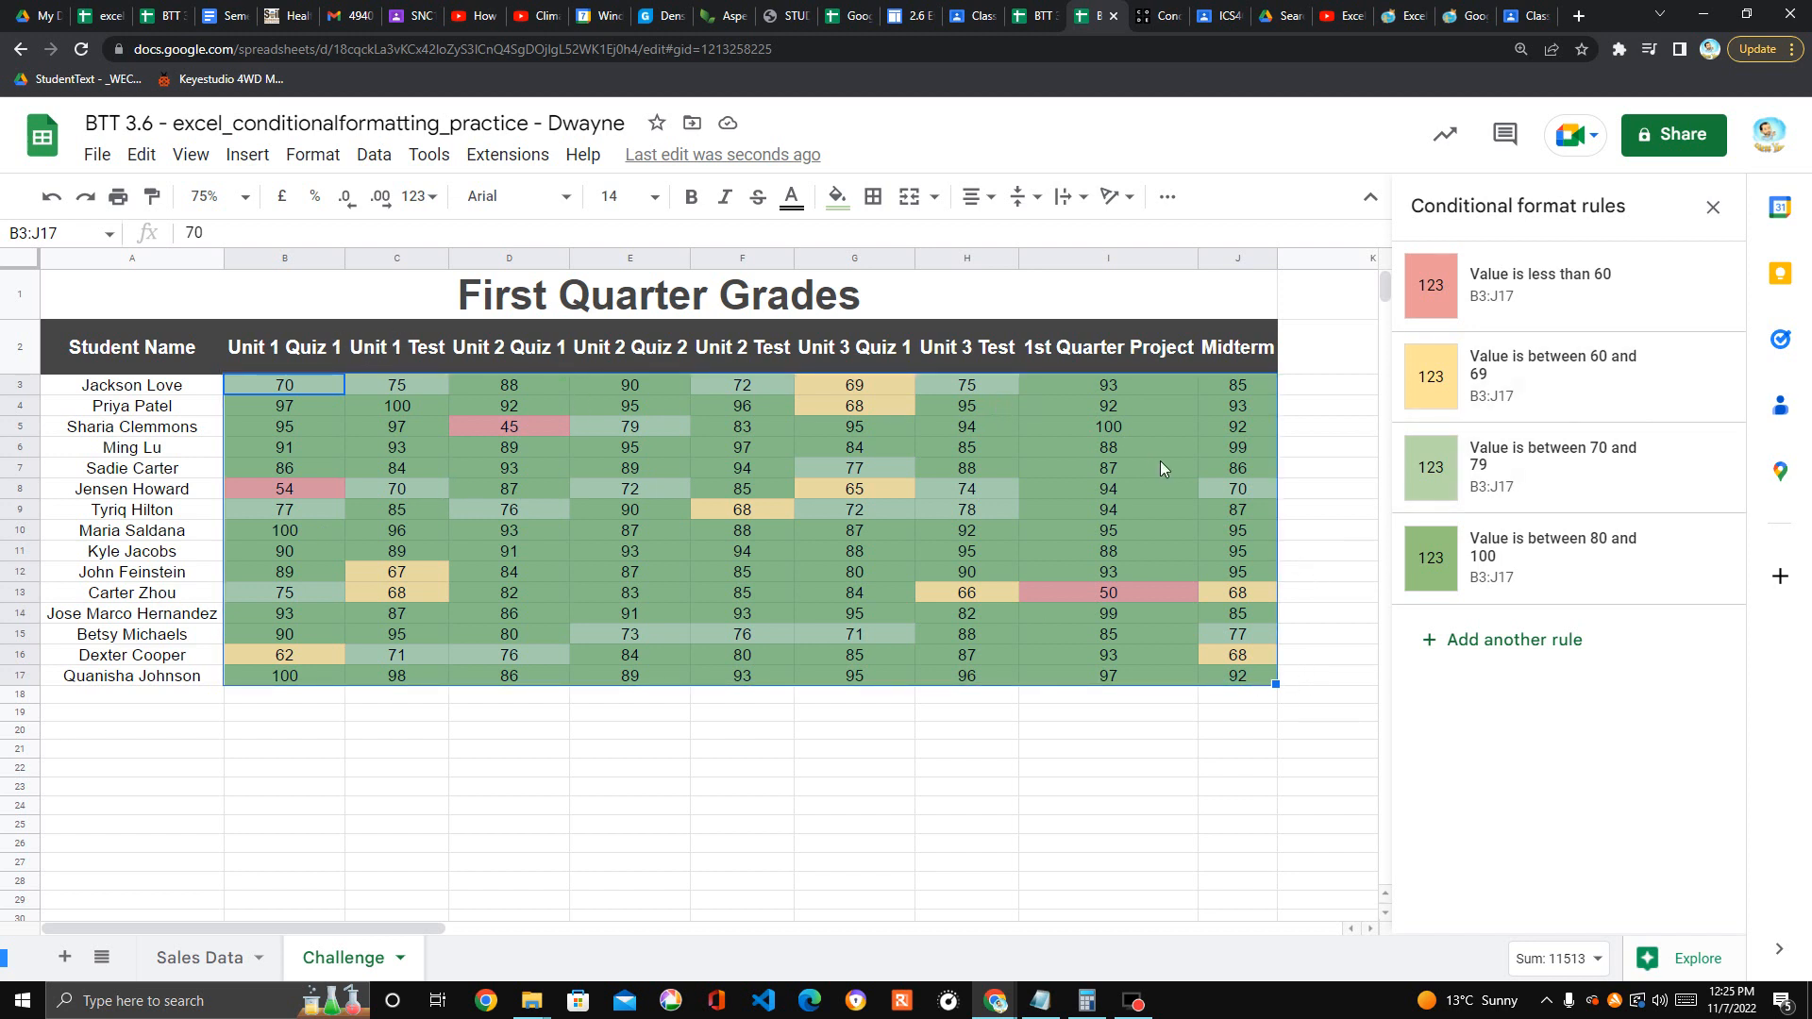
pyautogui.click(1714, 210)
pyautogui.click(1339, 361)
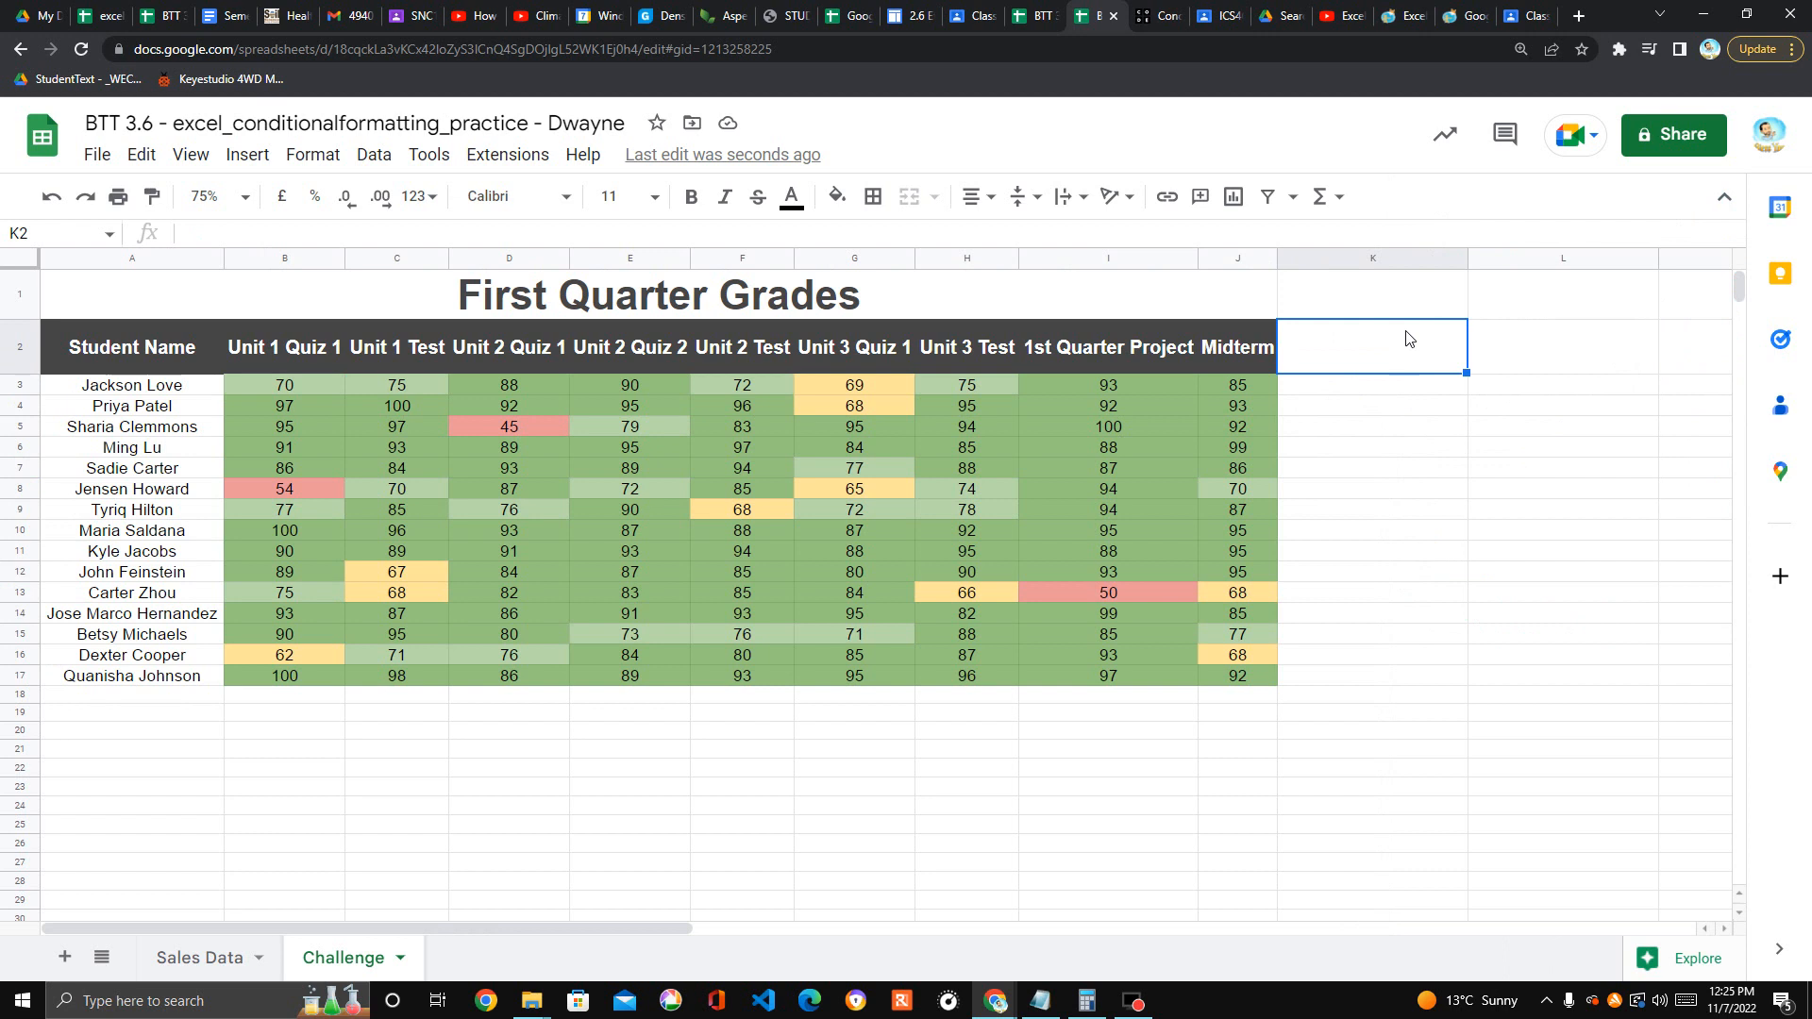
pyautogui.write('FIN')
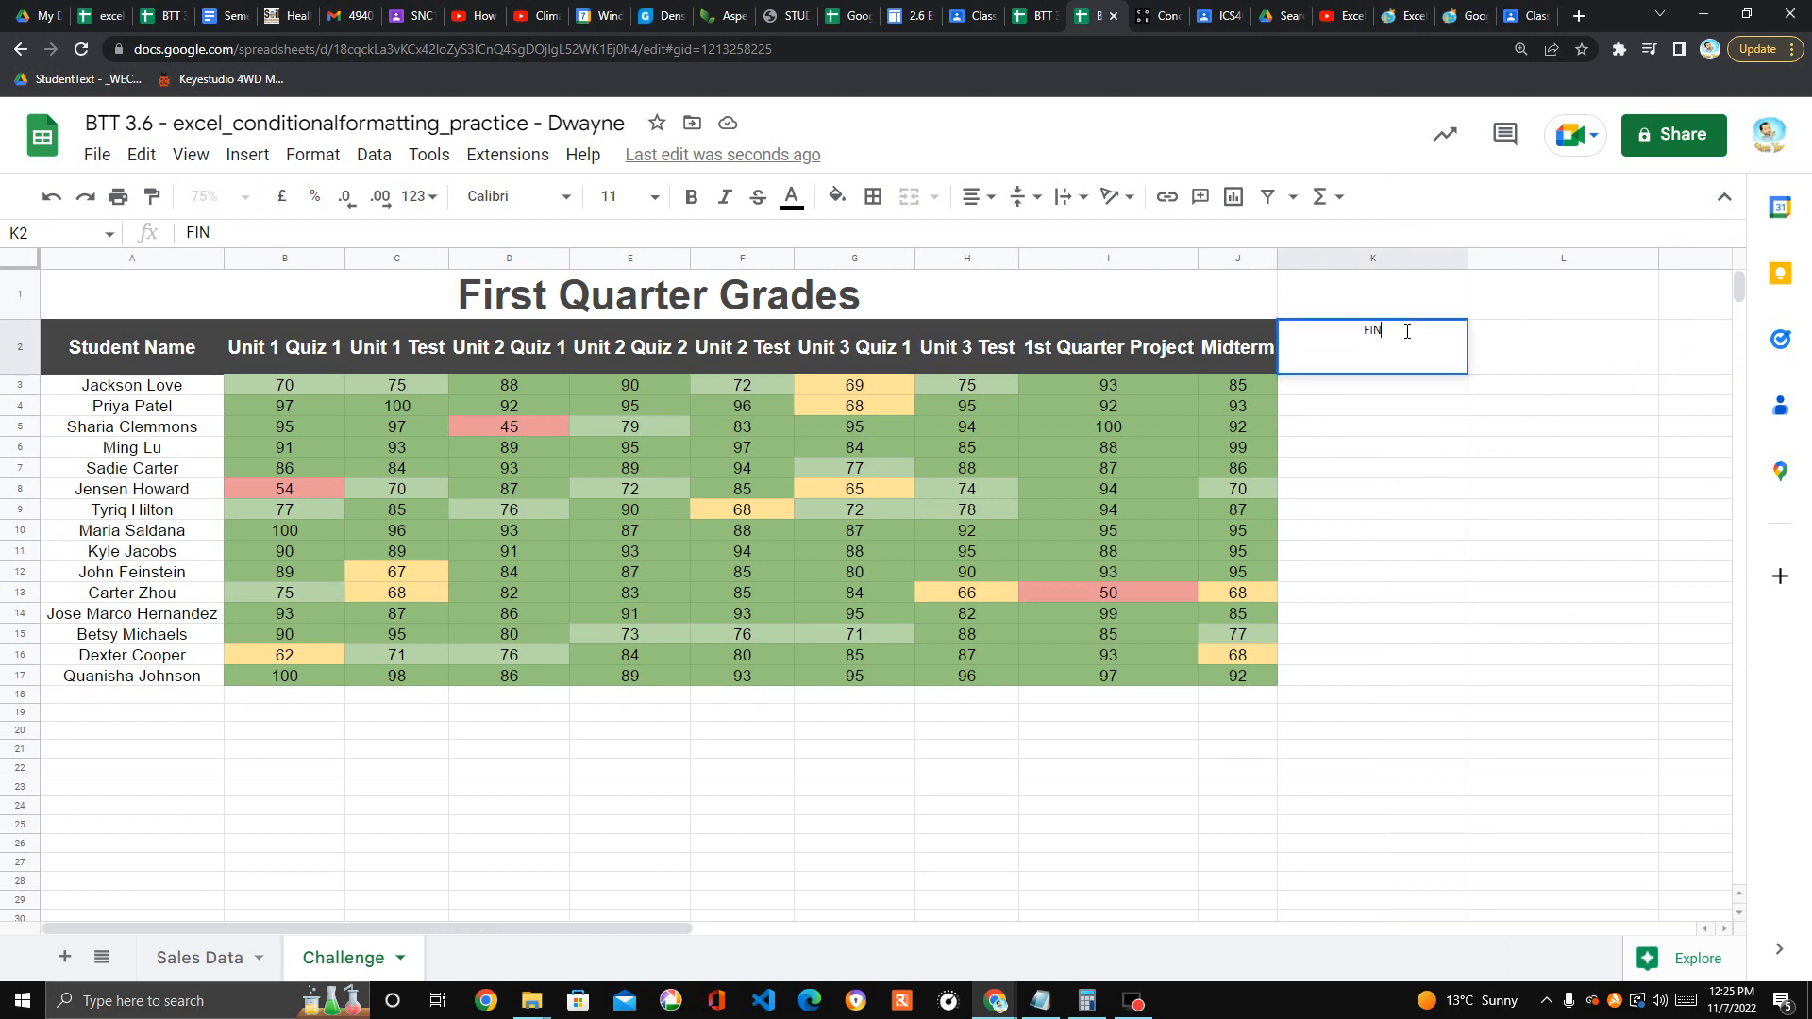
pyautogui.write('AL AVERAGE')
pyautogui.click(1439, 558)
# Copy the Midterm header's formatting onto the FINAL AVERAGE header in K2
pyautogui.click(1232, 361)
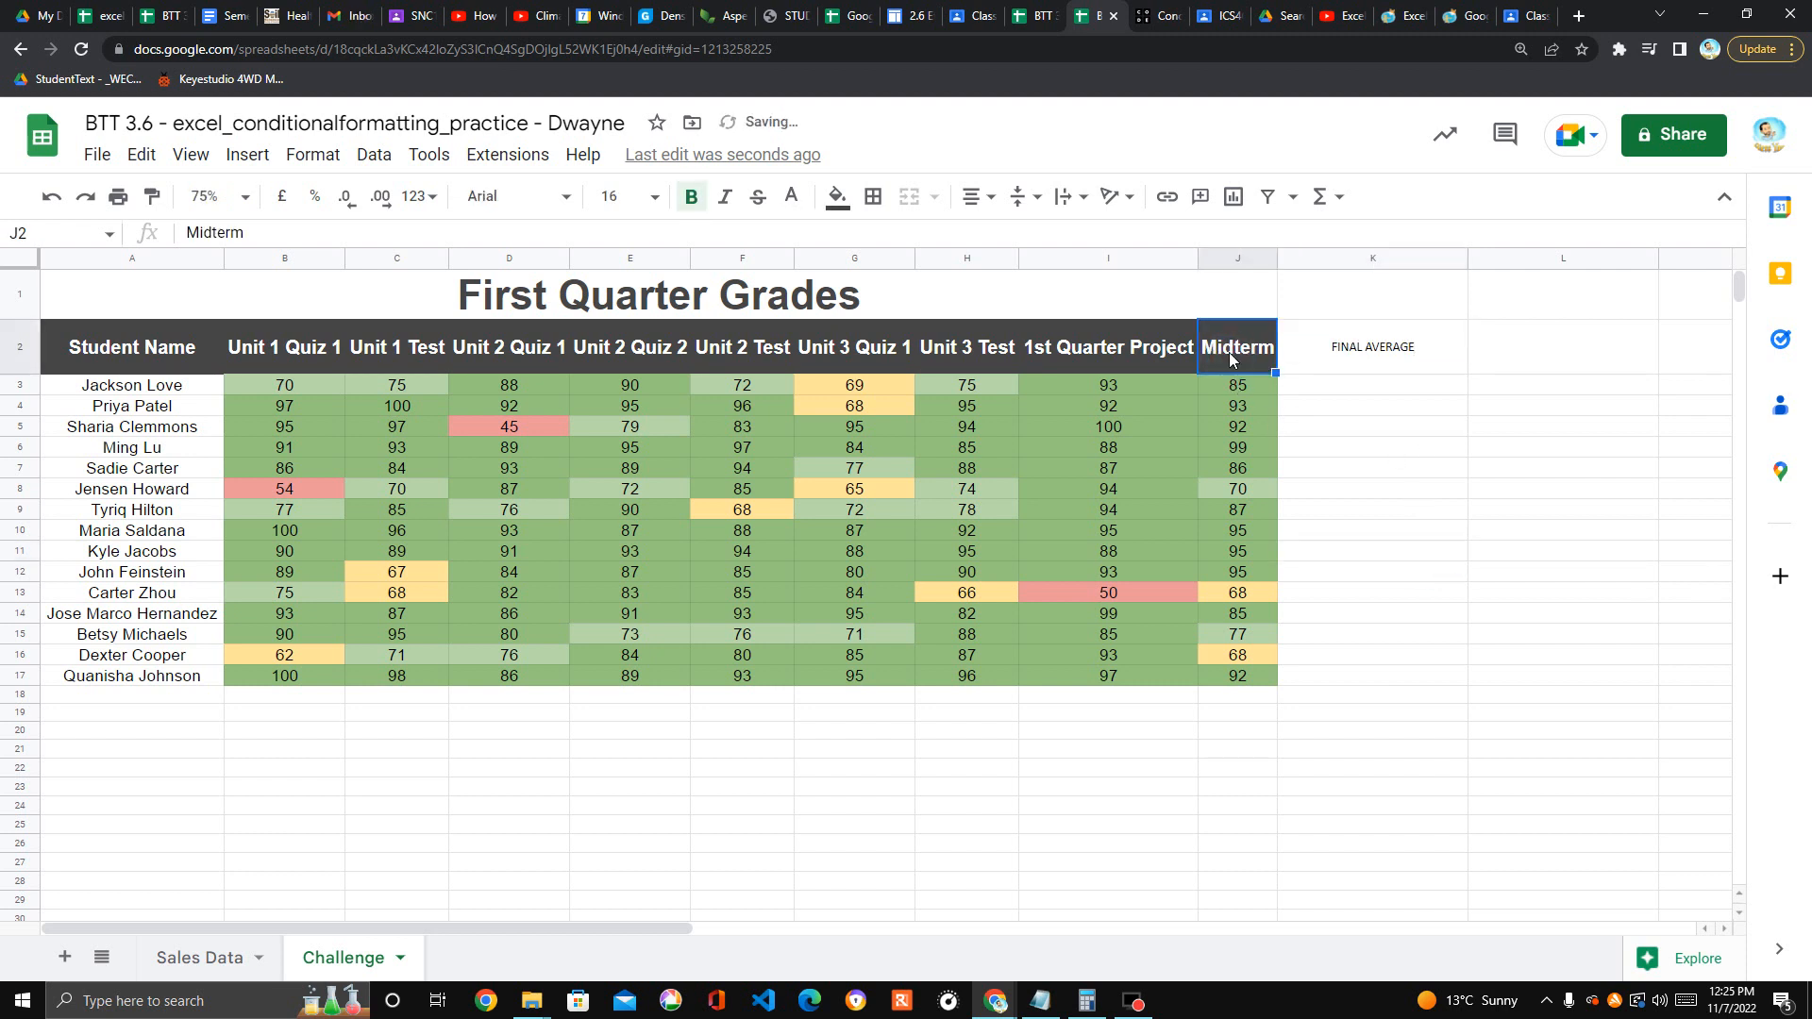
pyautogui.click(1381, 347)
pyautogui.click(1236, 354)
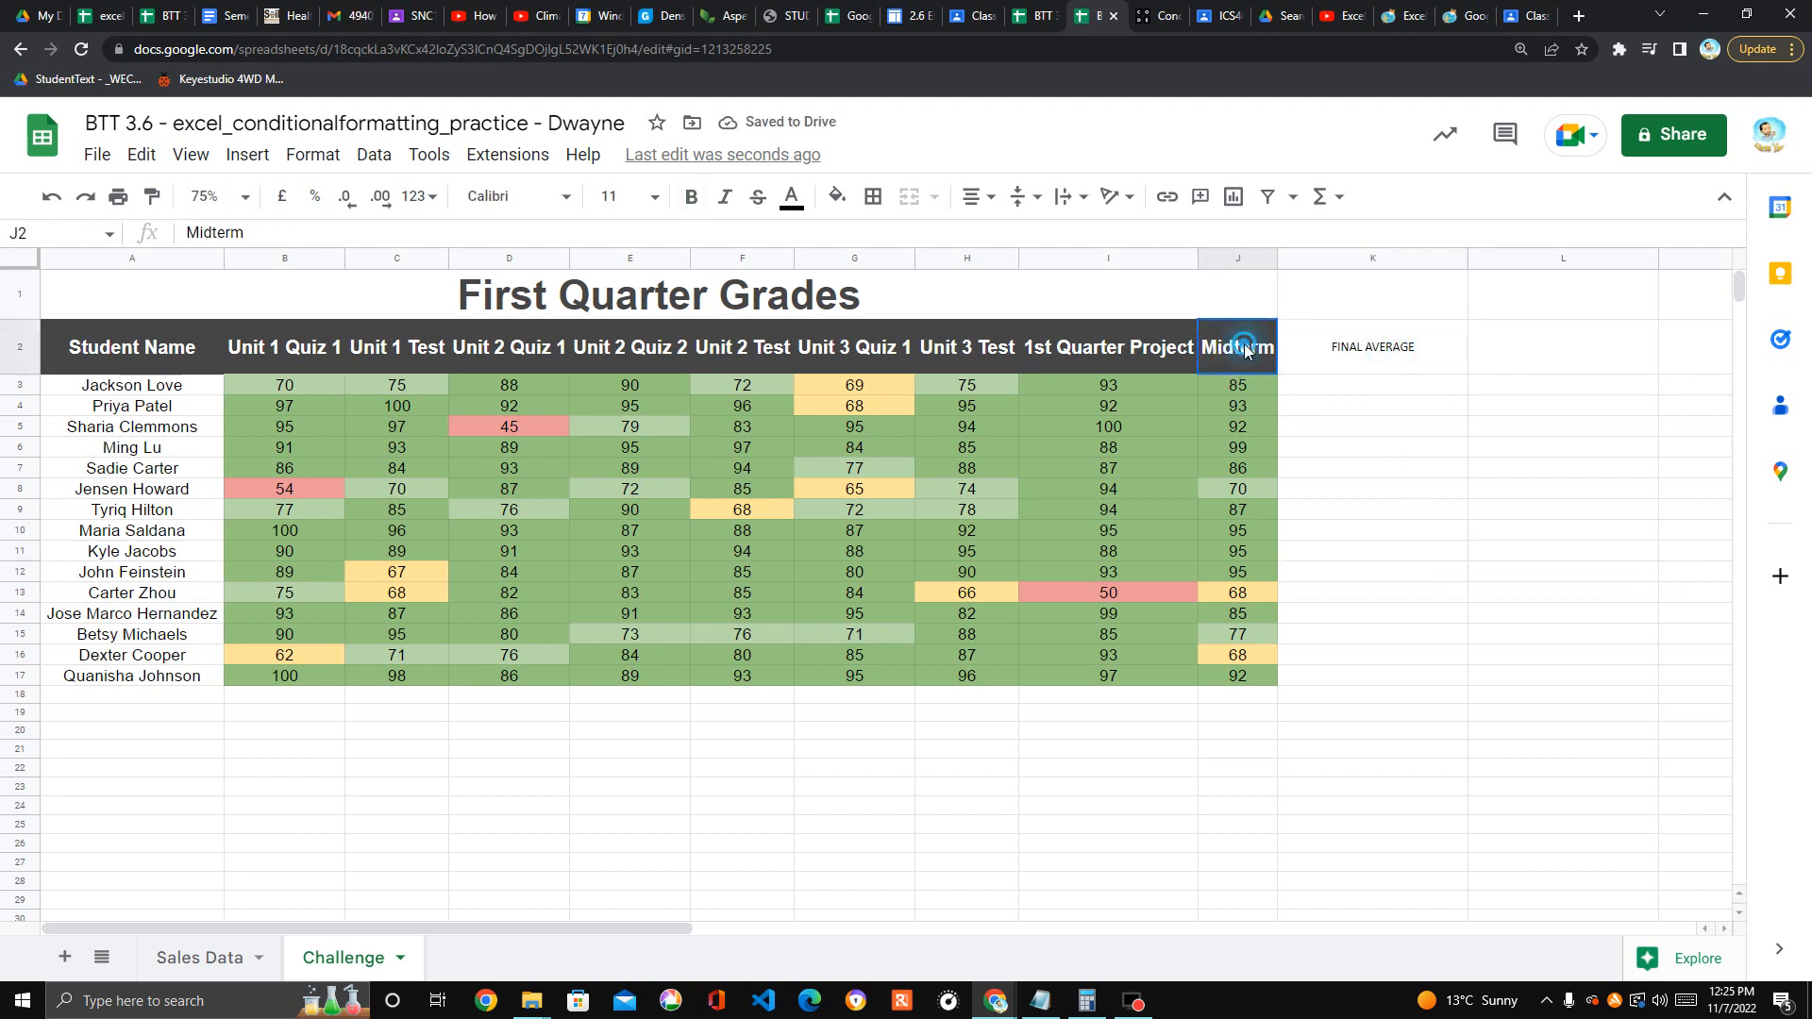
pyautogui.click(1416, 368)
pyautogui.click(1249, 357)
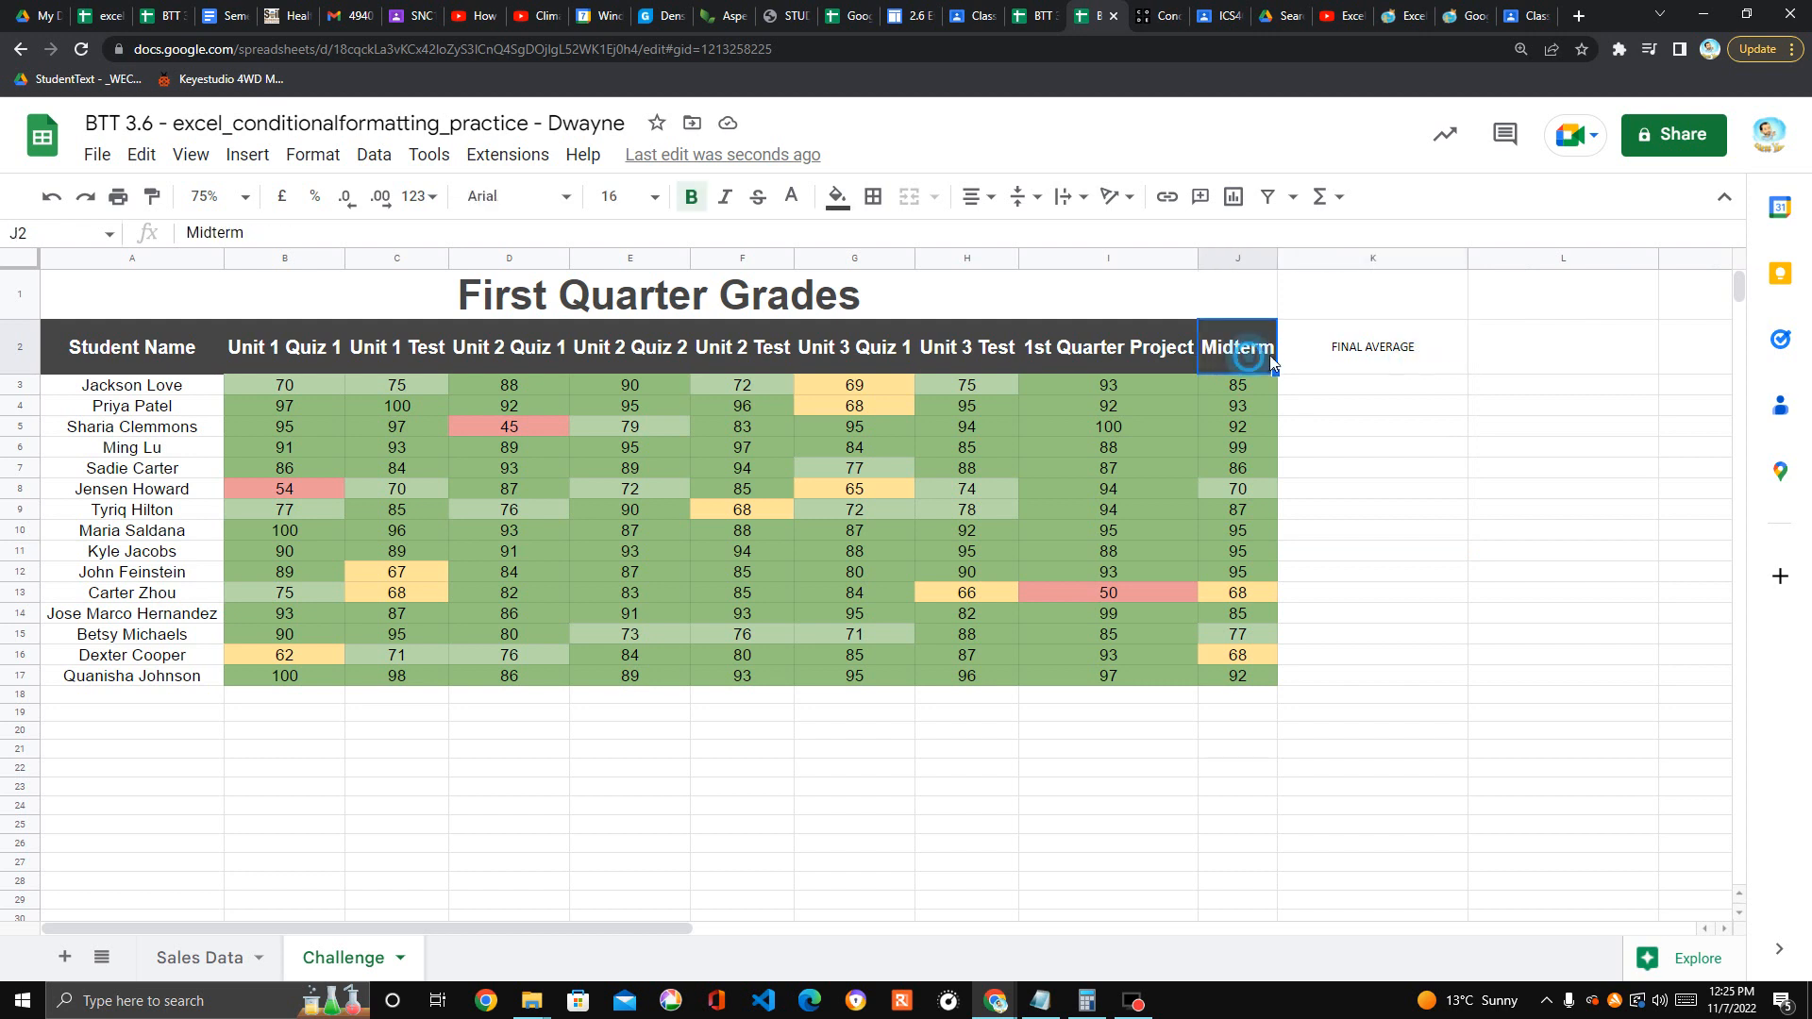
pyautogui.click(1369, 359)
pyautogui.click(1246, 354)
pyautogui.click(151, 195)
pyautogui.click(1366, 348)
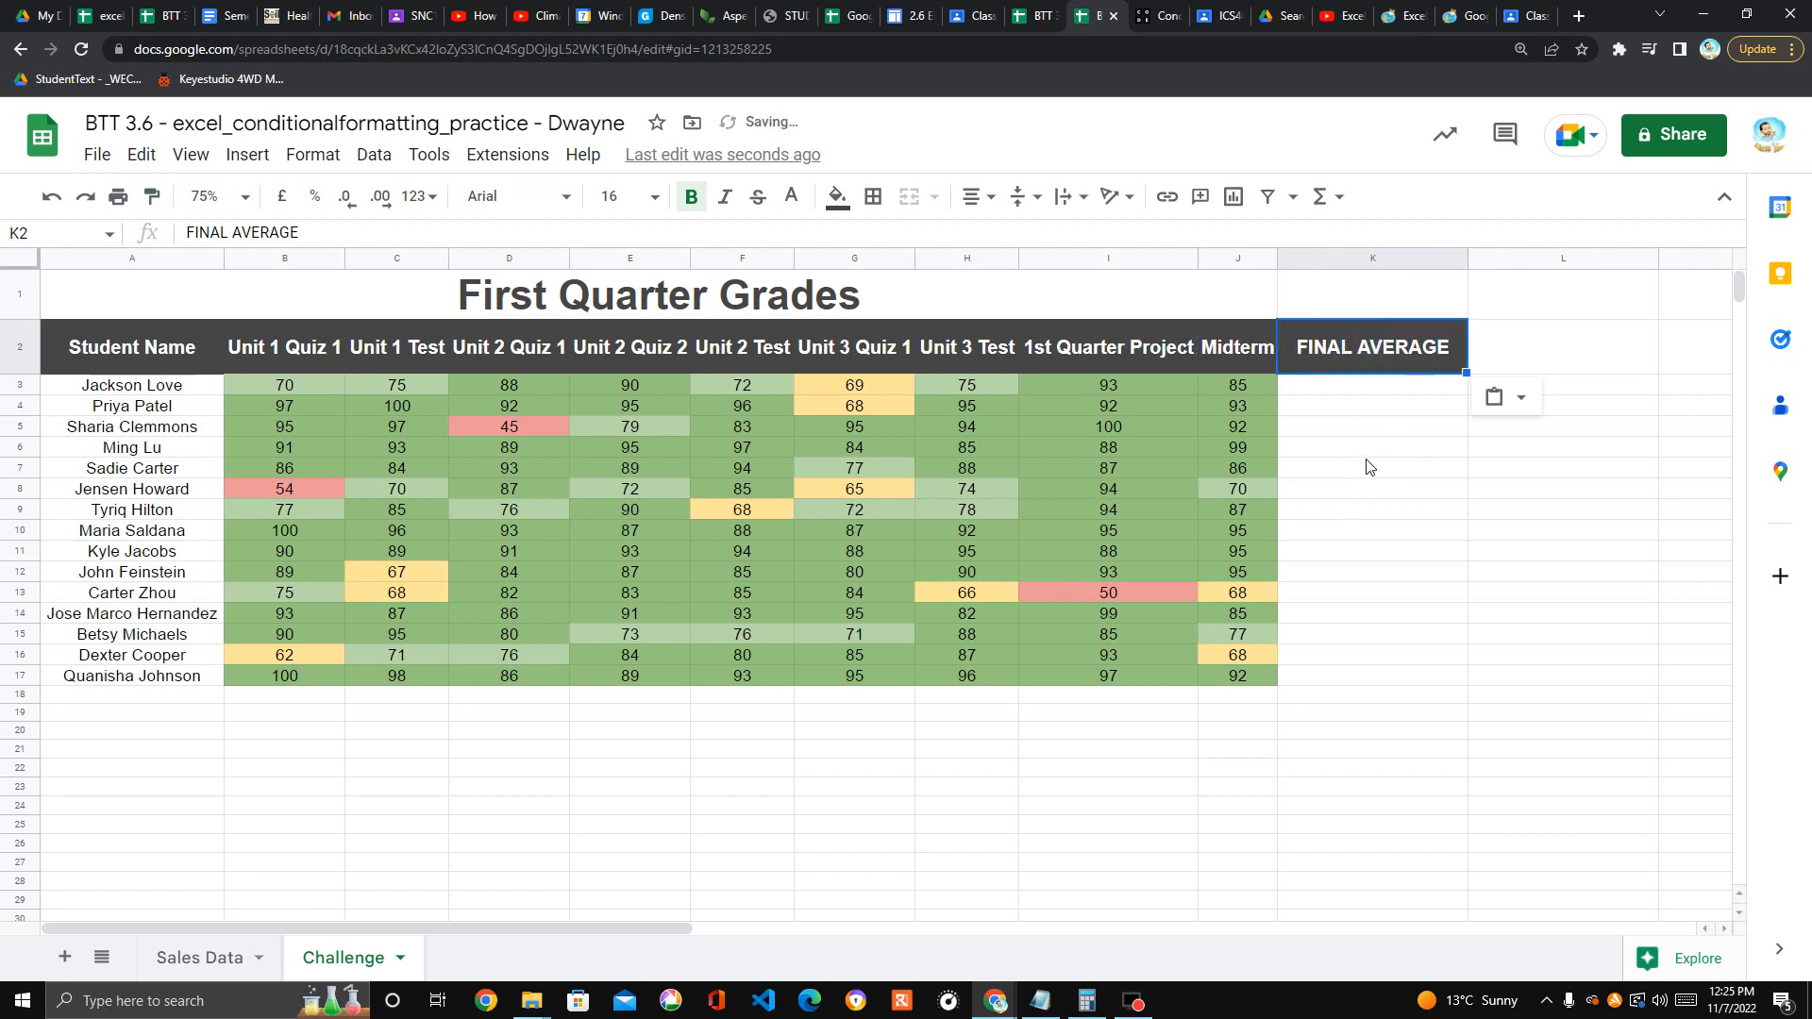
pyautogui.moveTo(1369, 467); pyautogui.dragTo(1368, 455)
pyautogui.click(1372, 392)
pyautogui.moveTo(1373, 393); pyautogui.dragTo(1375, 680)
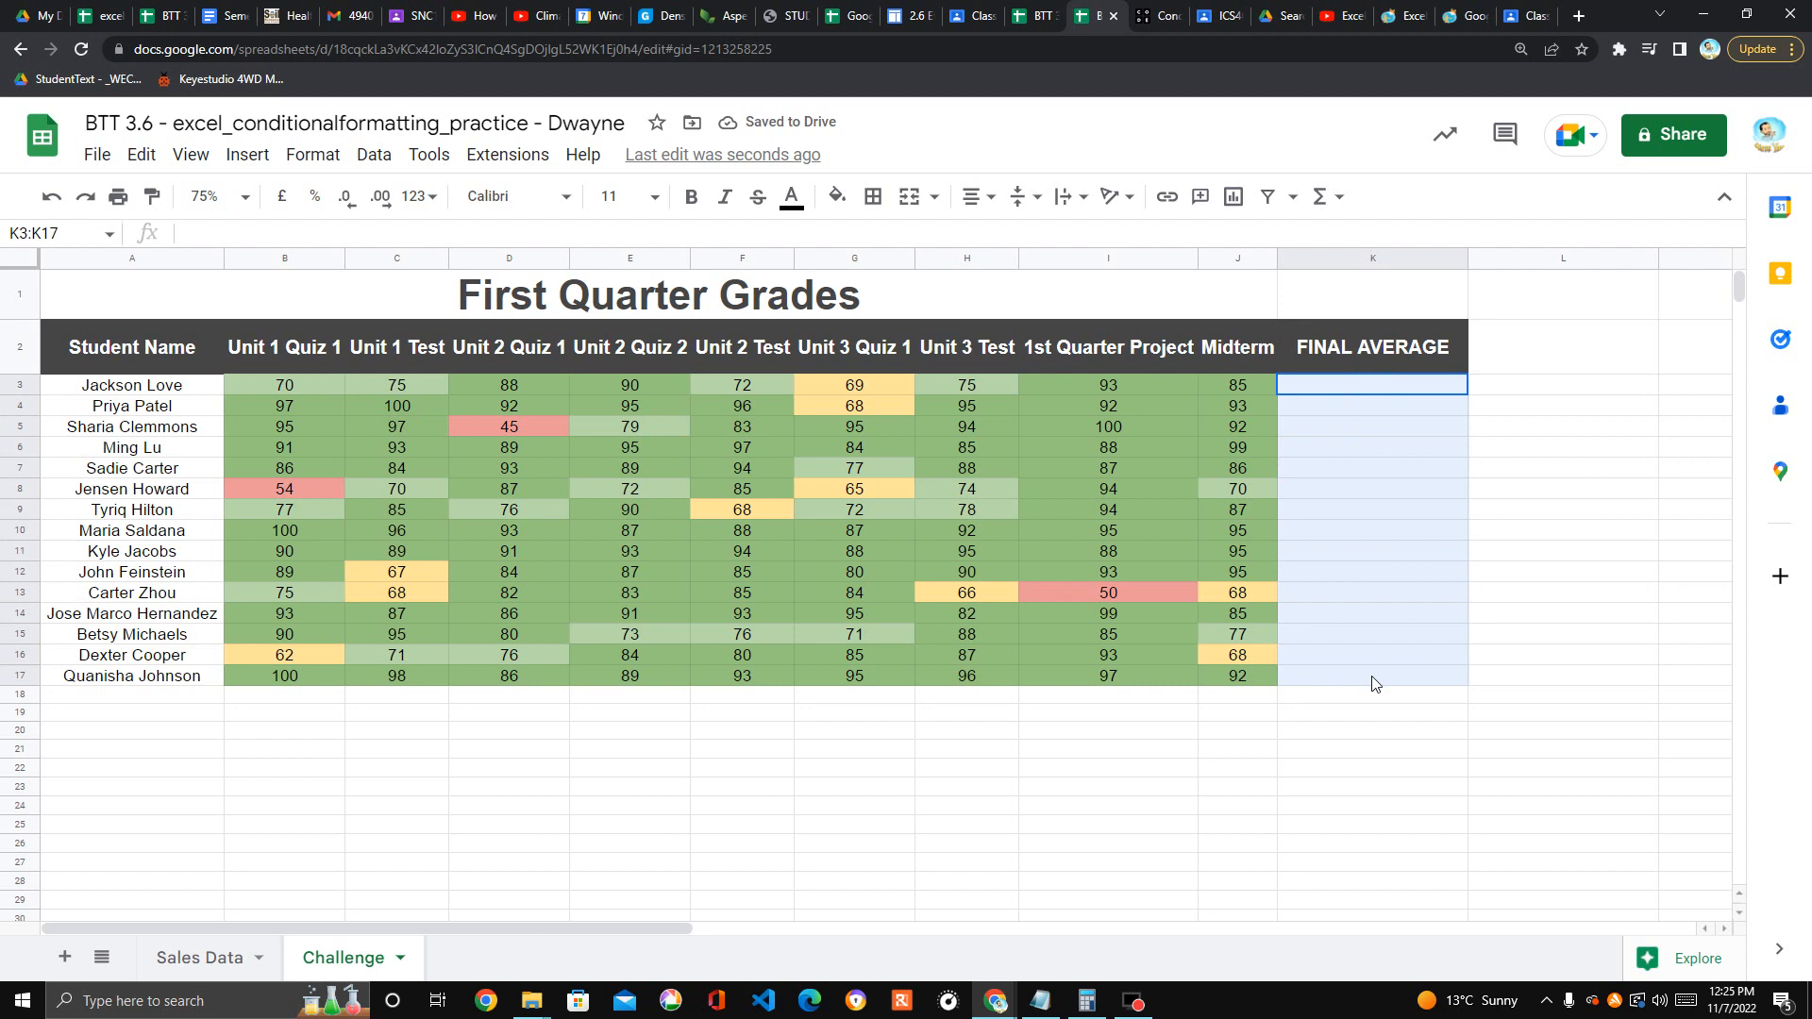
pyautogui.click(1345, 389)
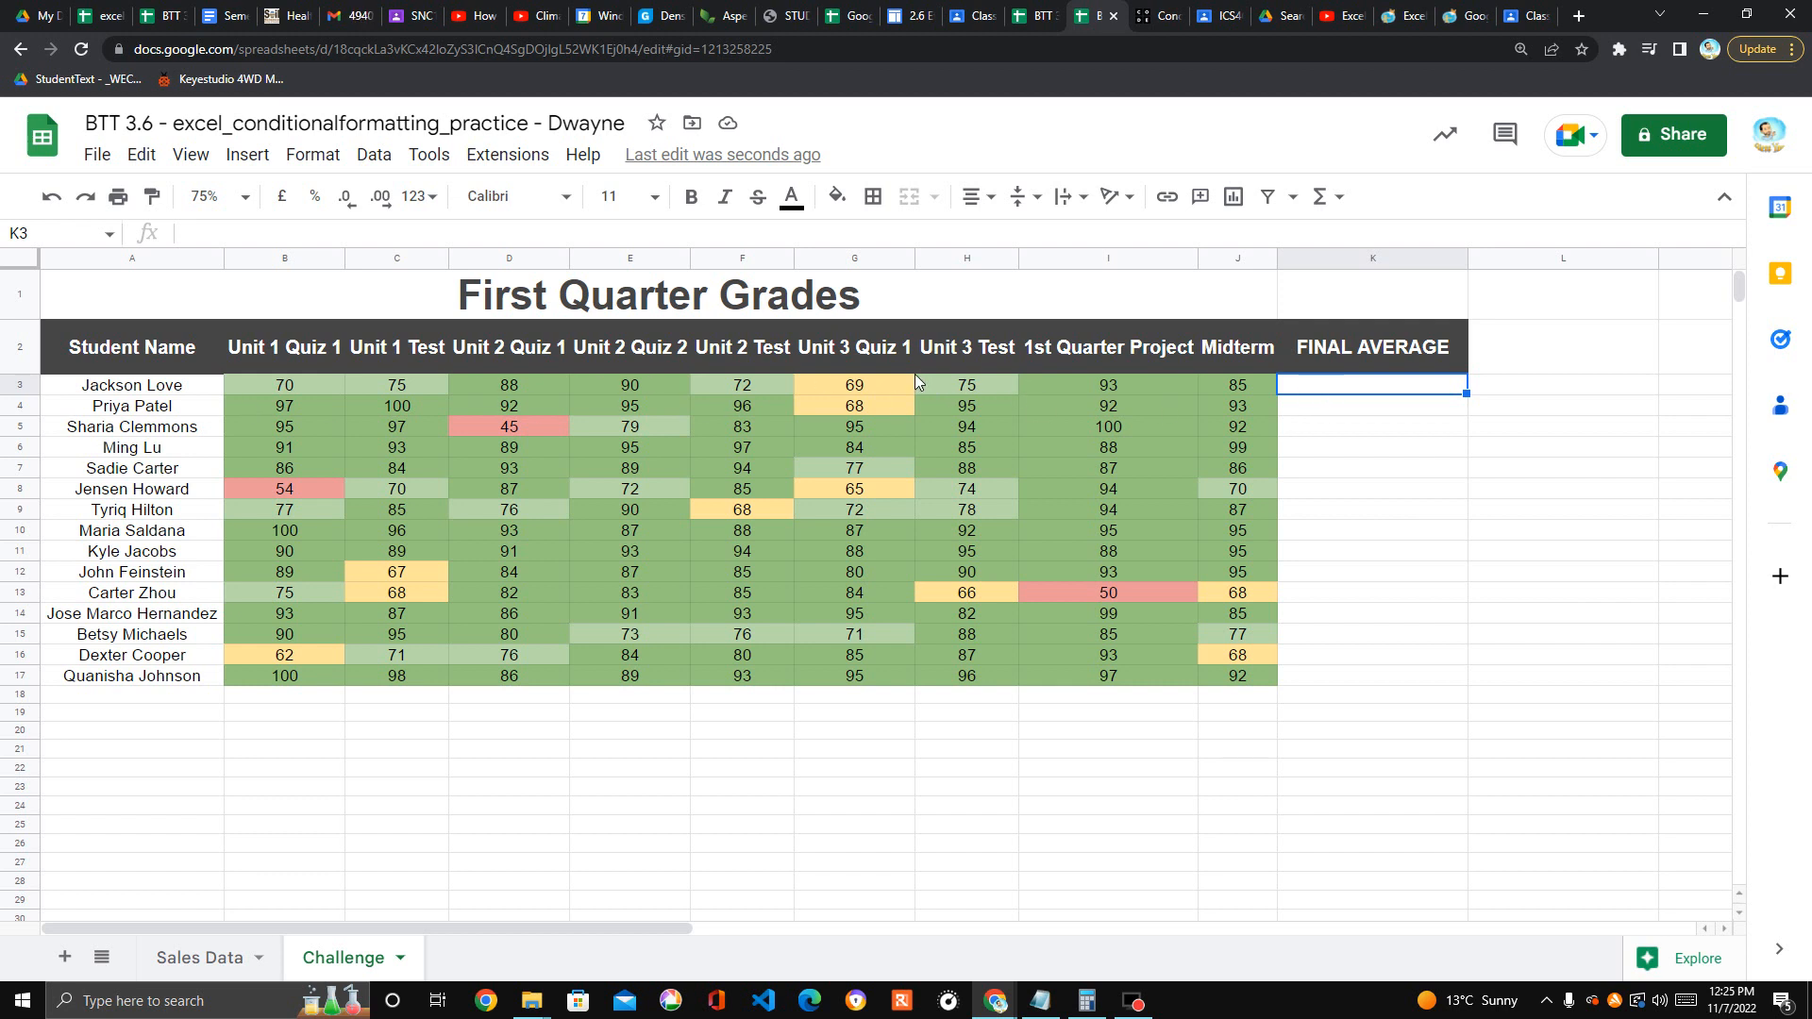
pyautogui.doubleClick(1318, 387)
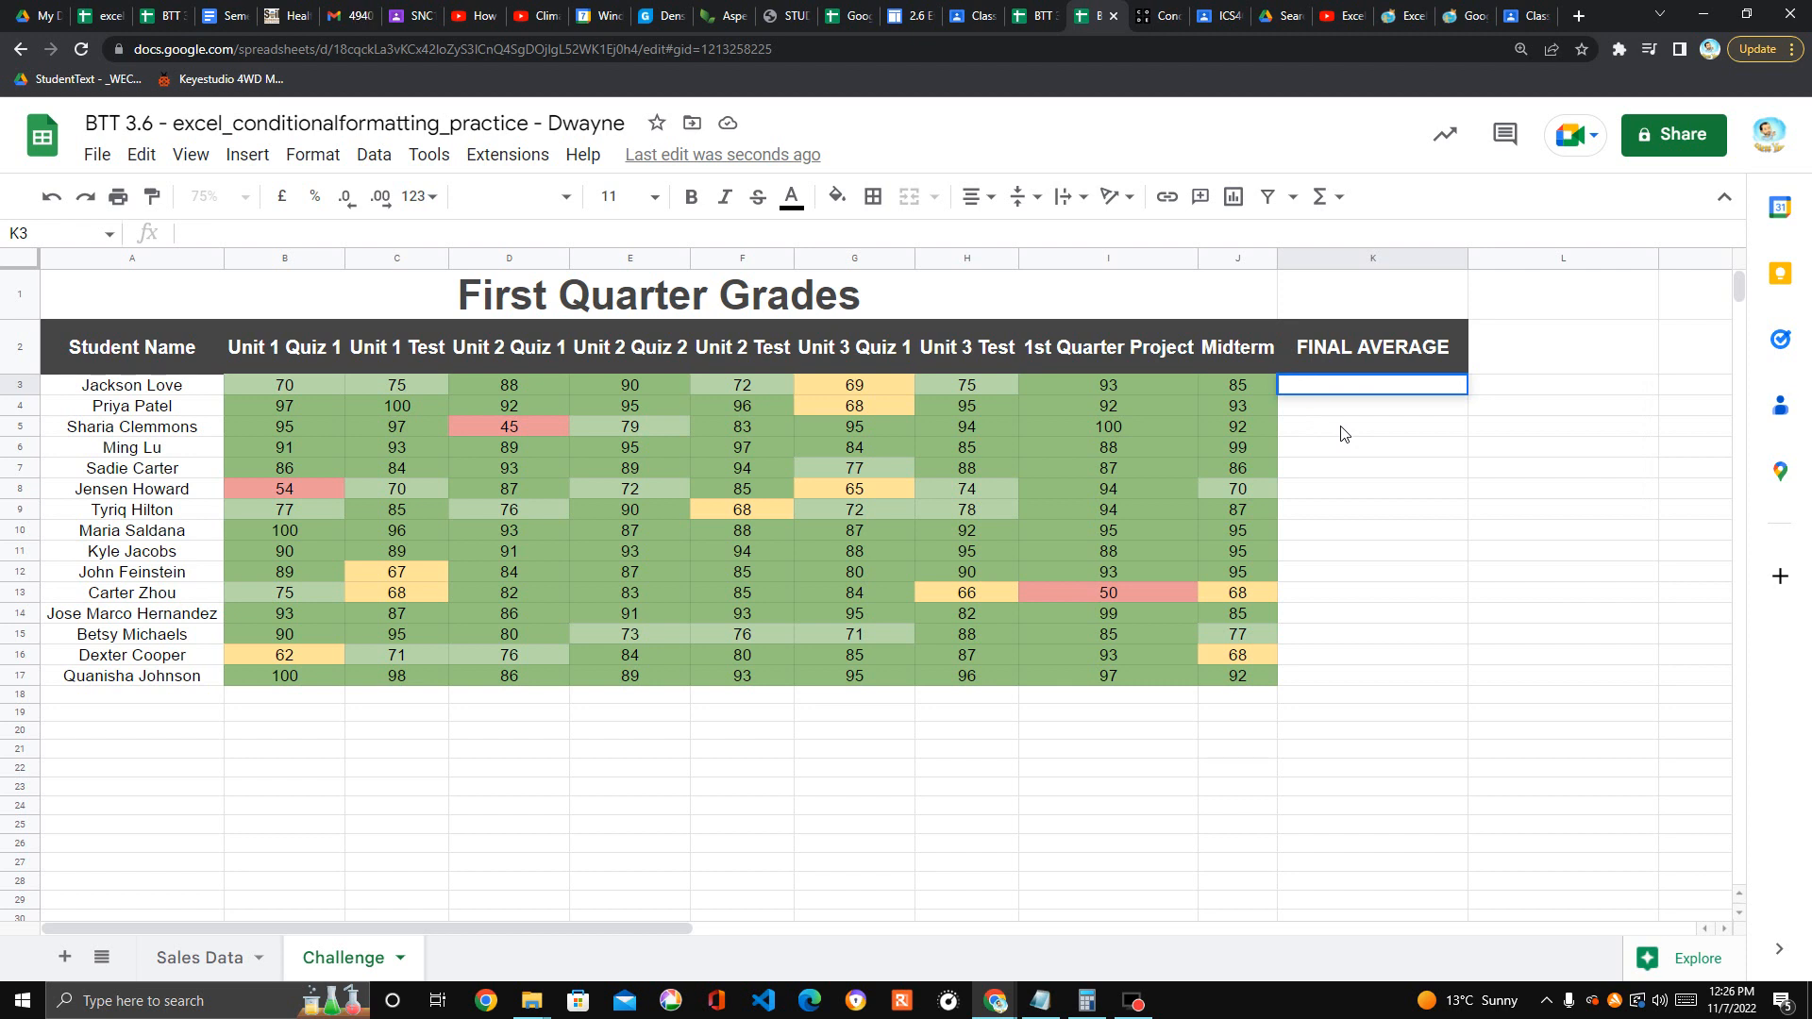
pyautogui.click(1348, 464)
pyautogui.click(1242, 393)
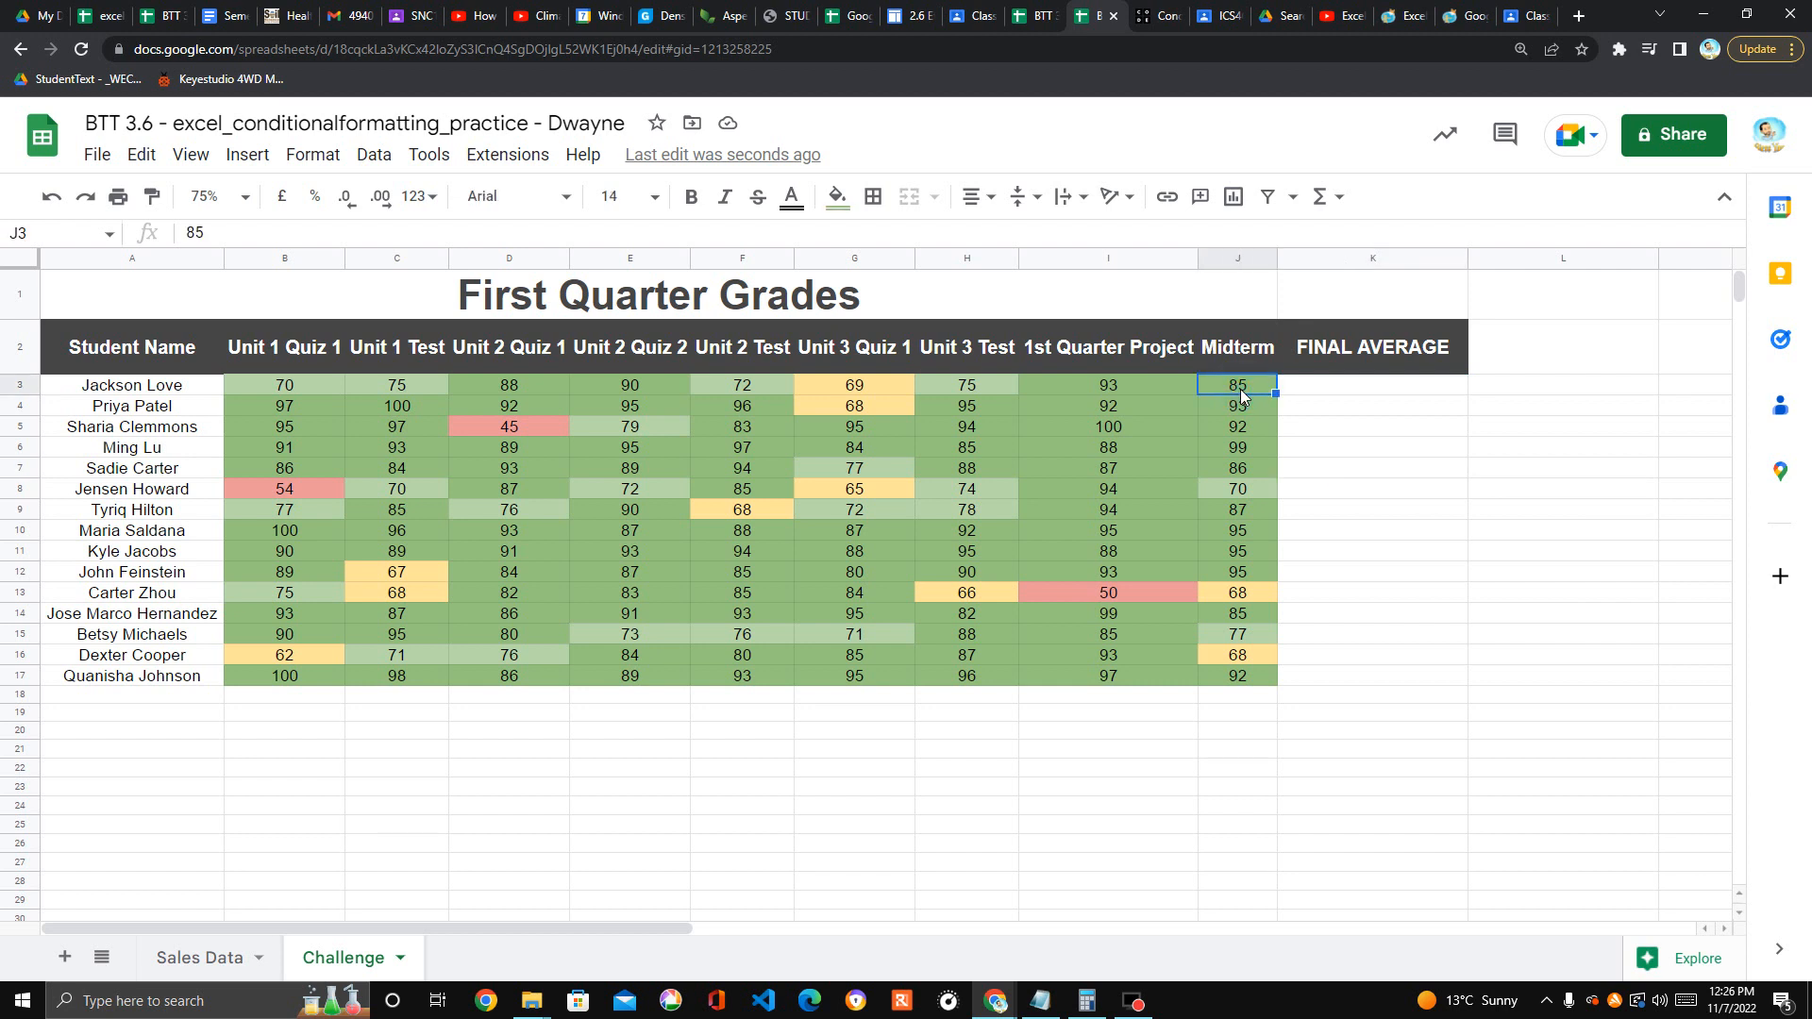
# Calculate the AVERAGE of B3:J3 in K3 and accept the suggested auto-fill down to K17
pyautogui.click(1335, 388)
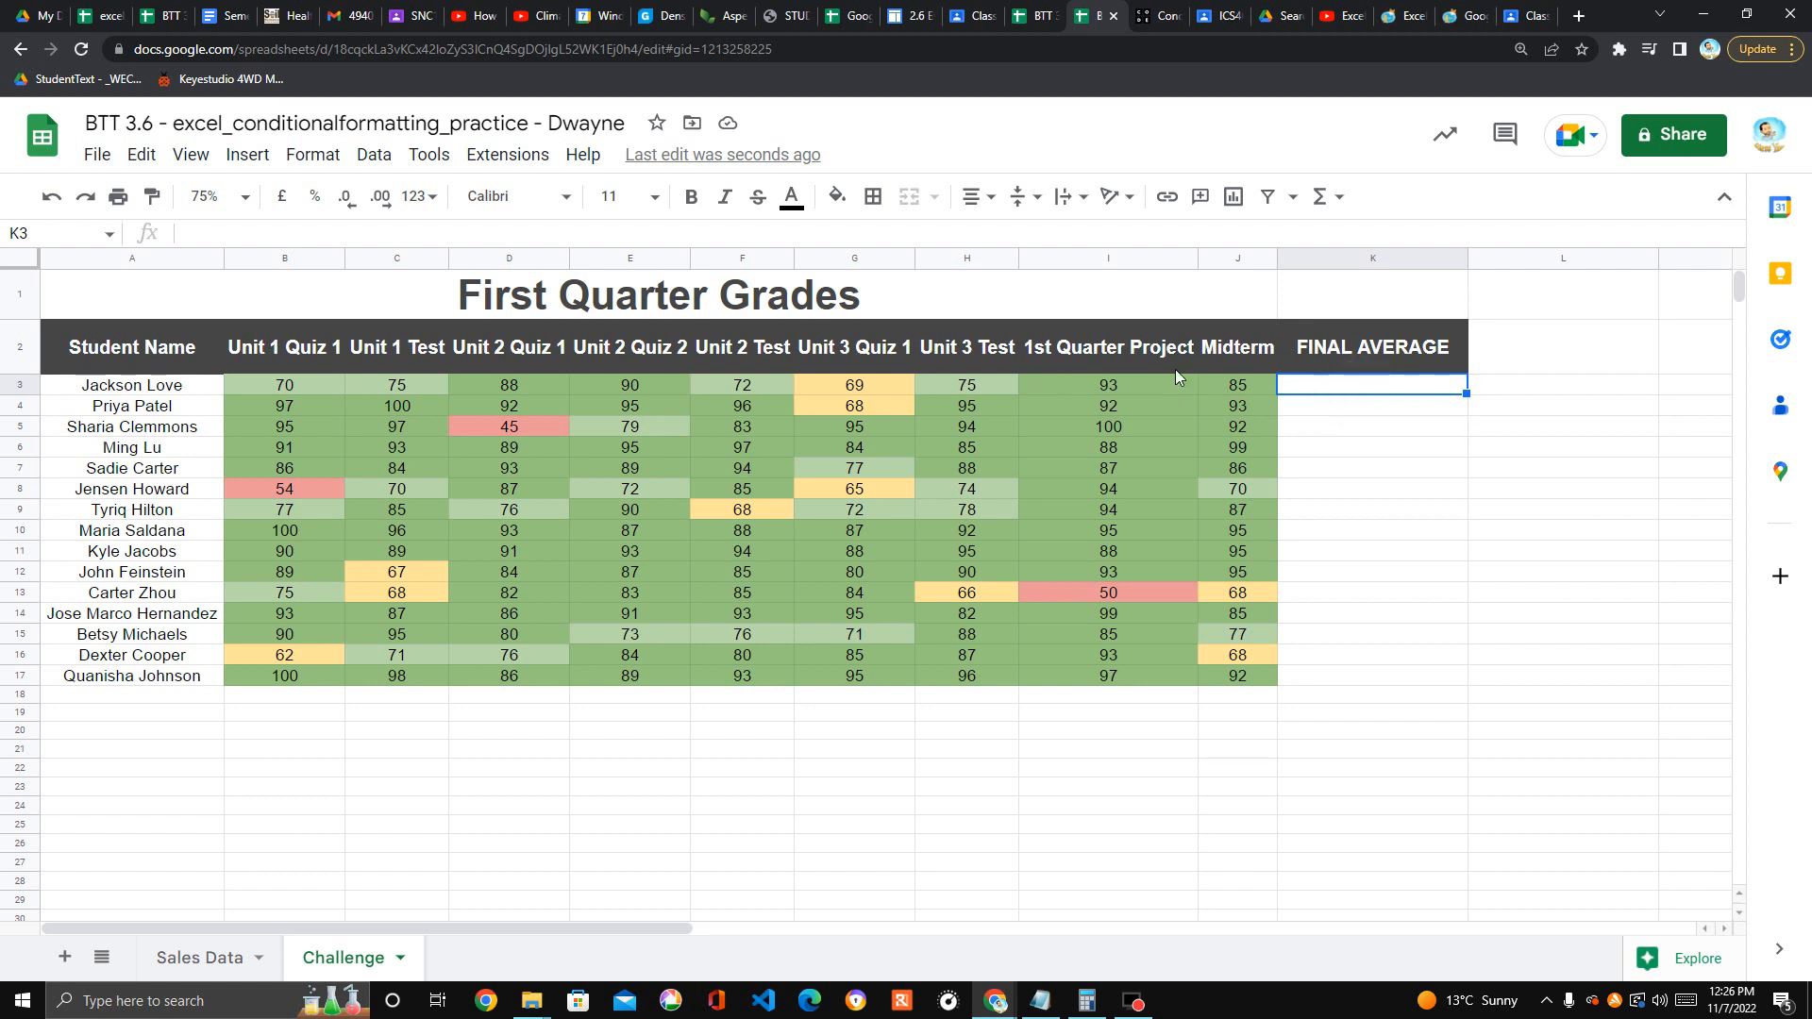
pyautogui.click(1323, 197)
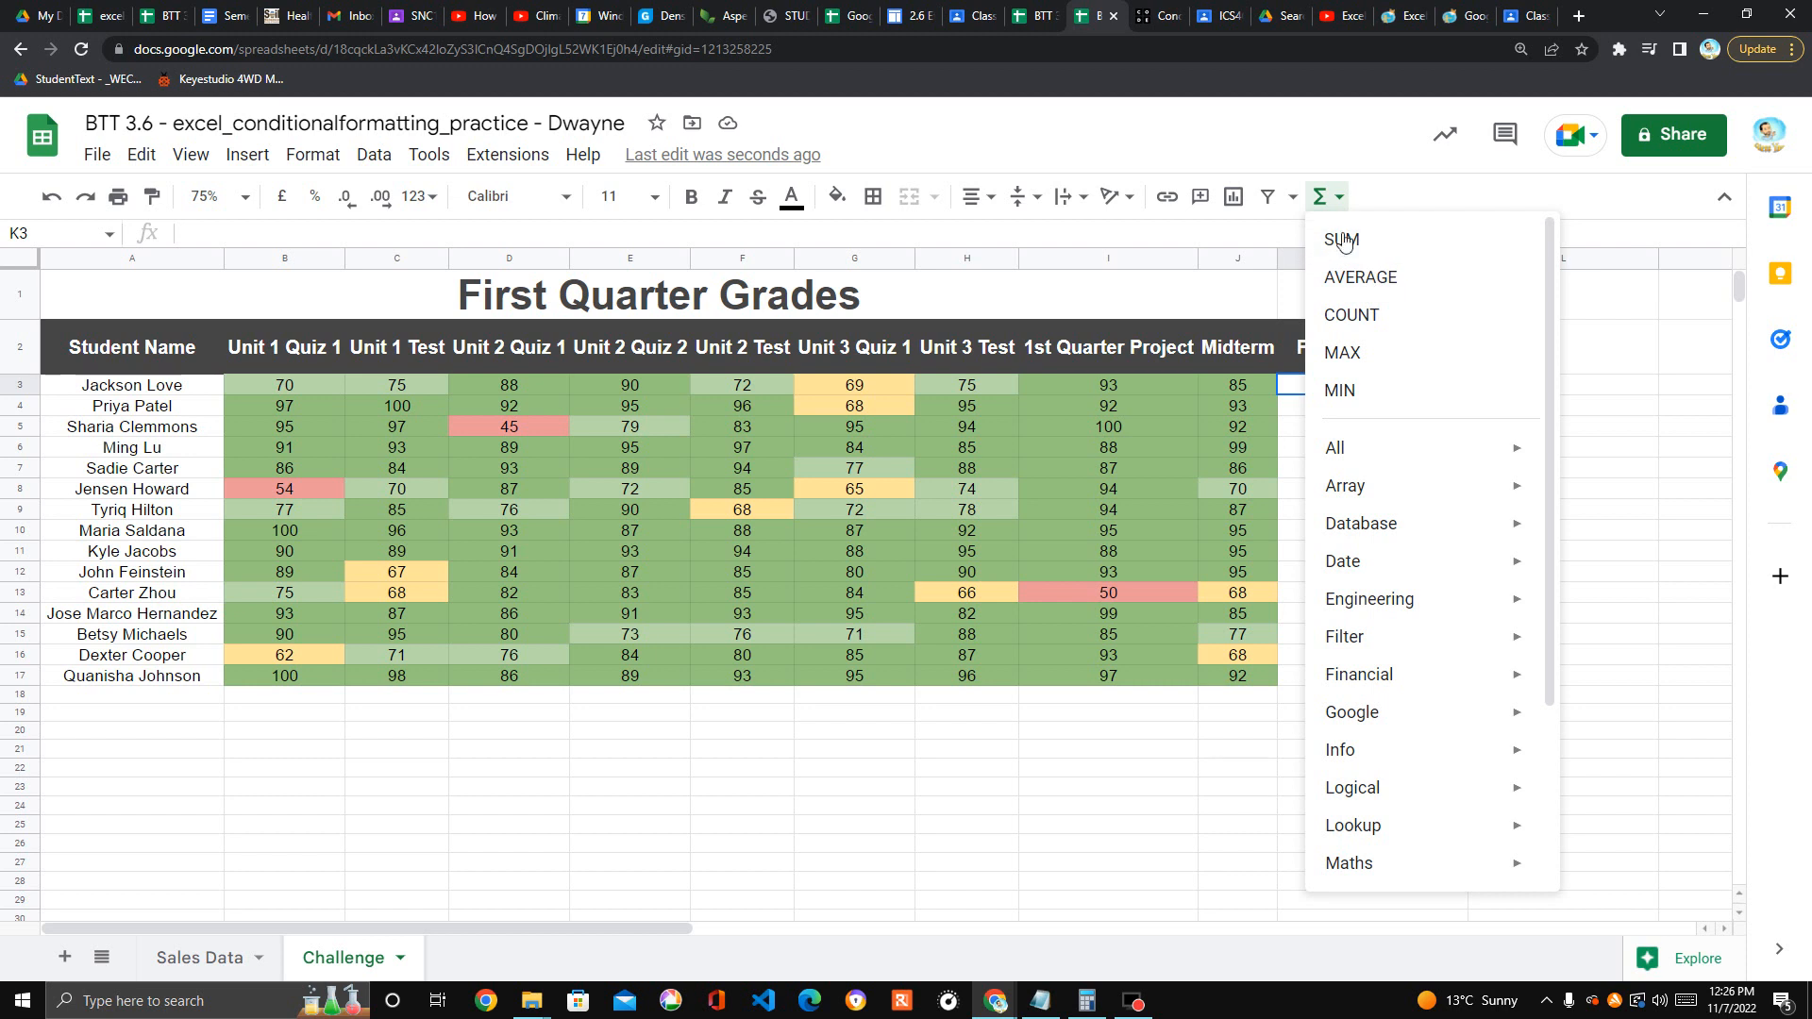
pyautogui.click(1369, 278)
pyautogui.moveTo(330, 370); pyautogui.dragTo(1242, 389)
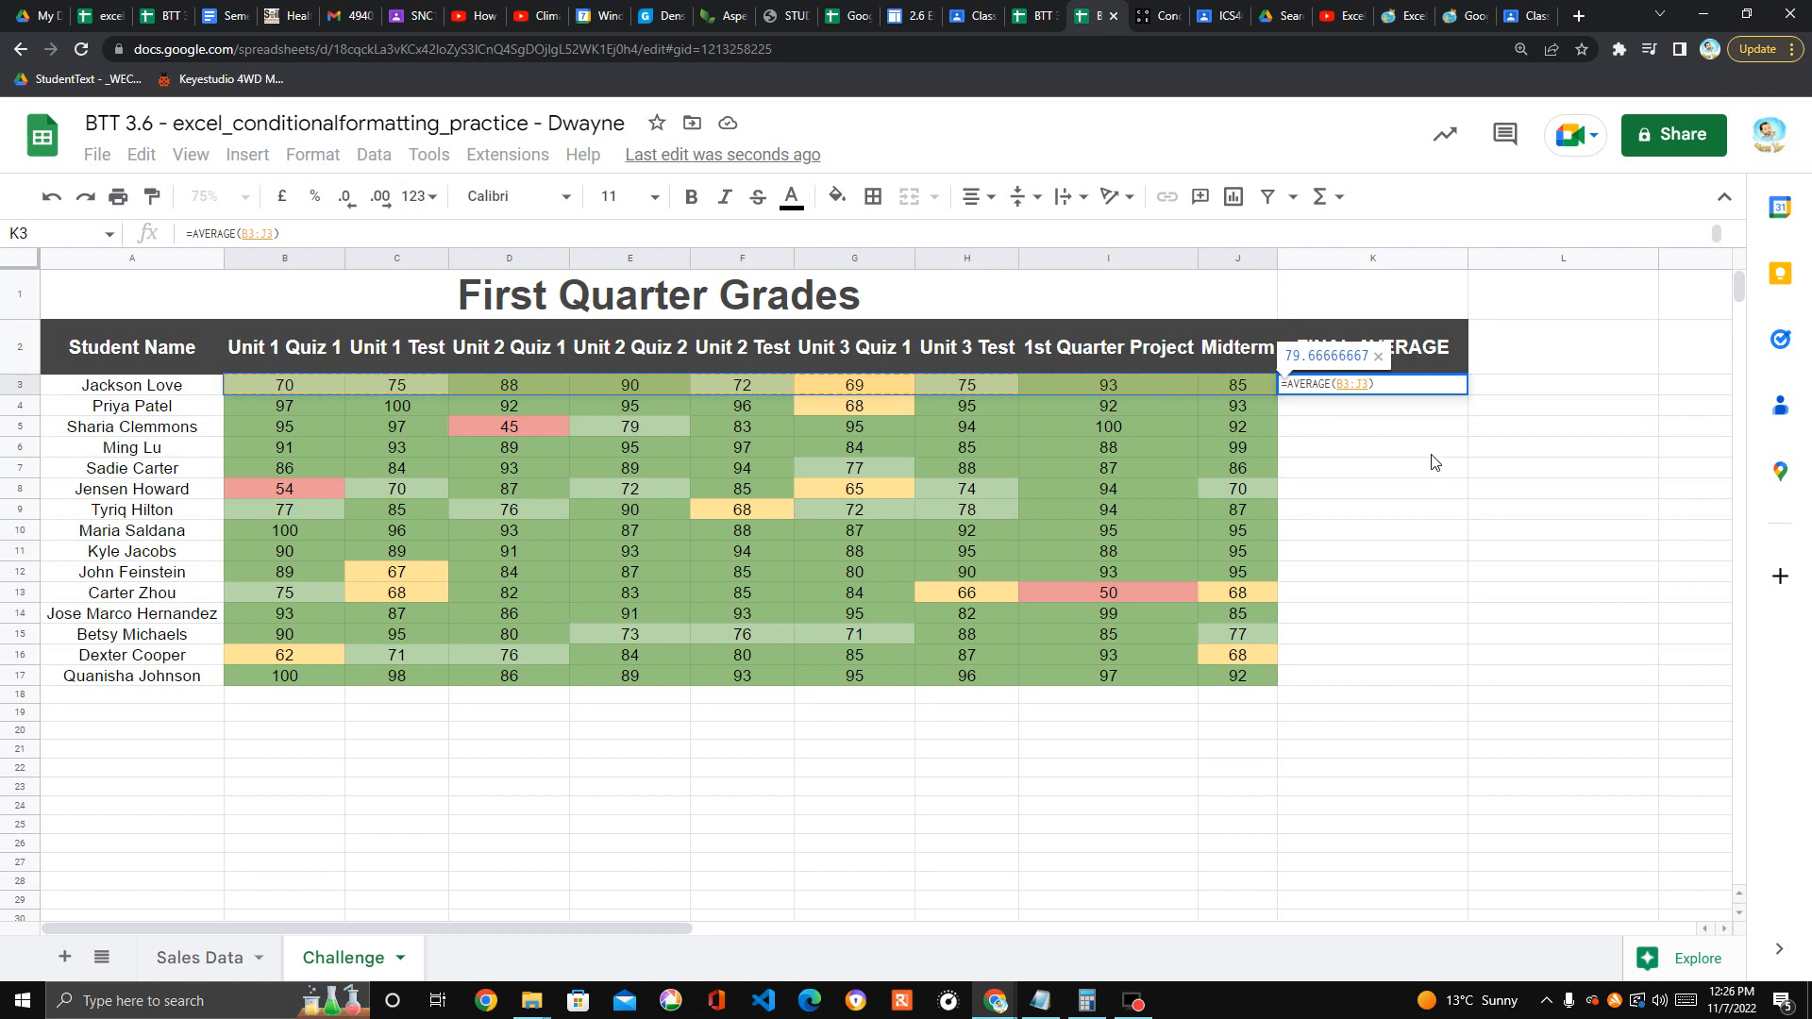
pyautogui.press('Return')
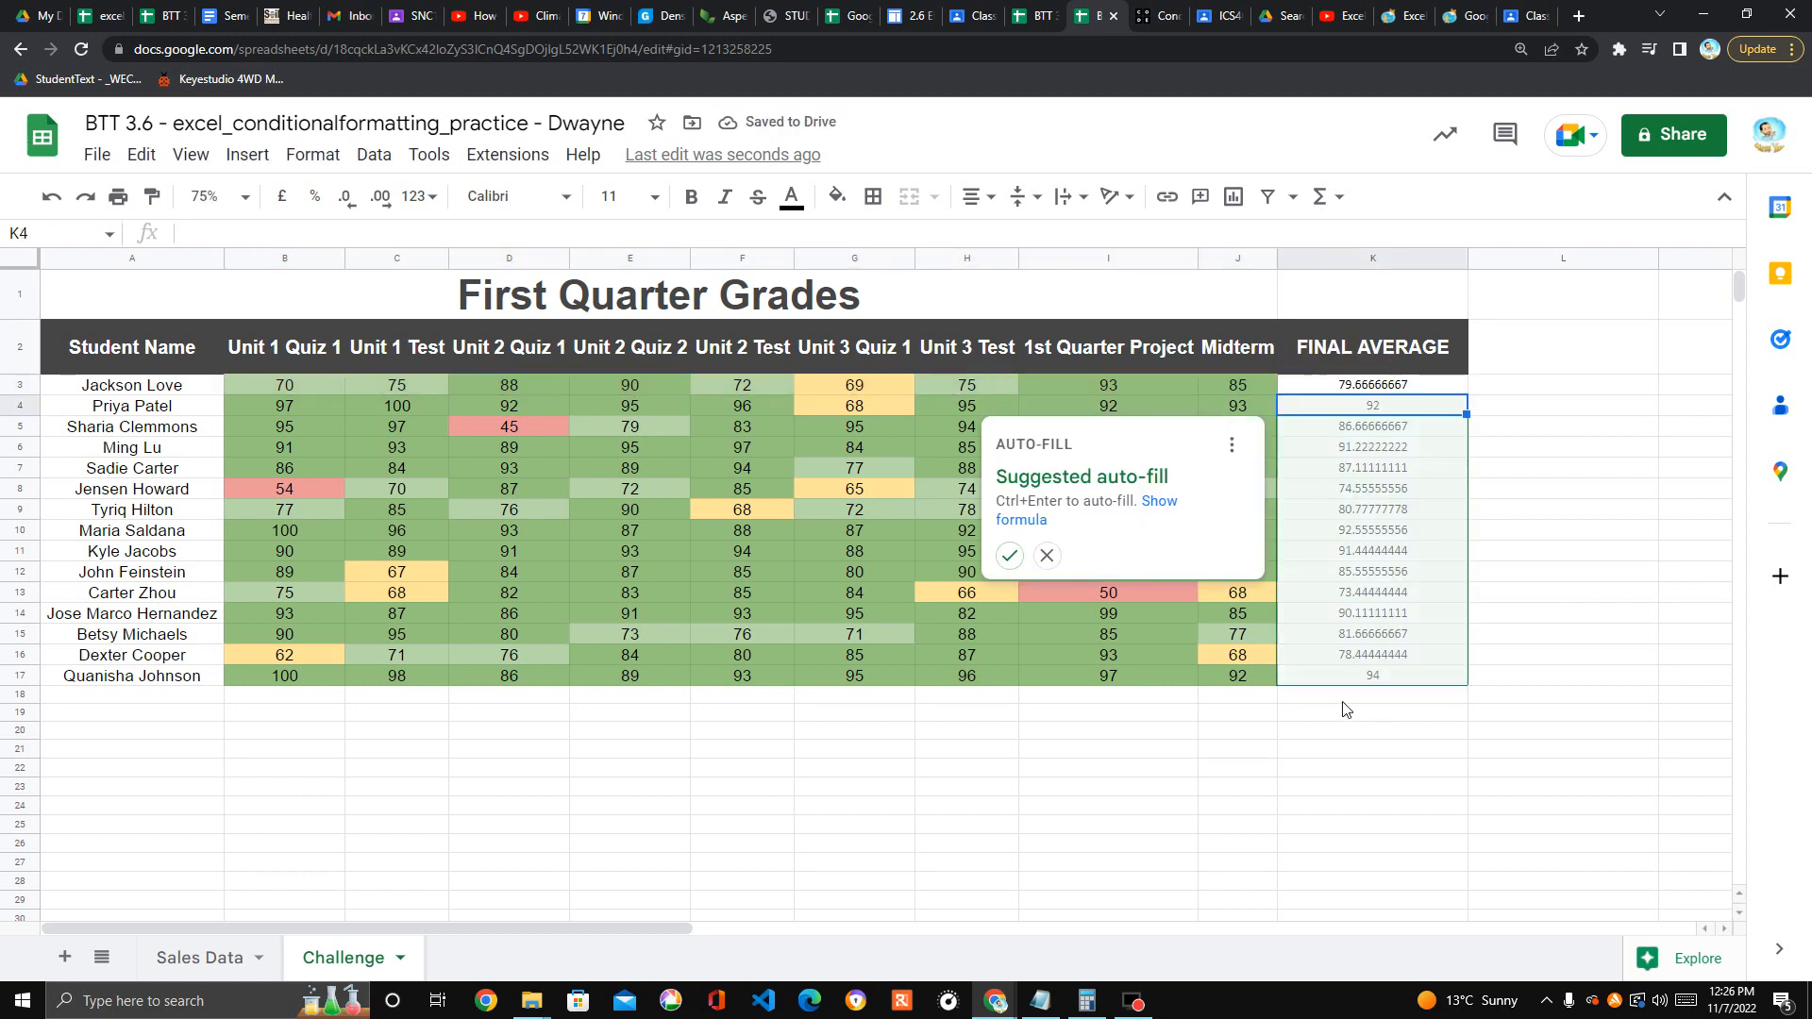
pyautogui.click(1009, 555)
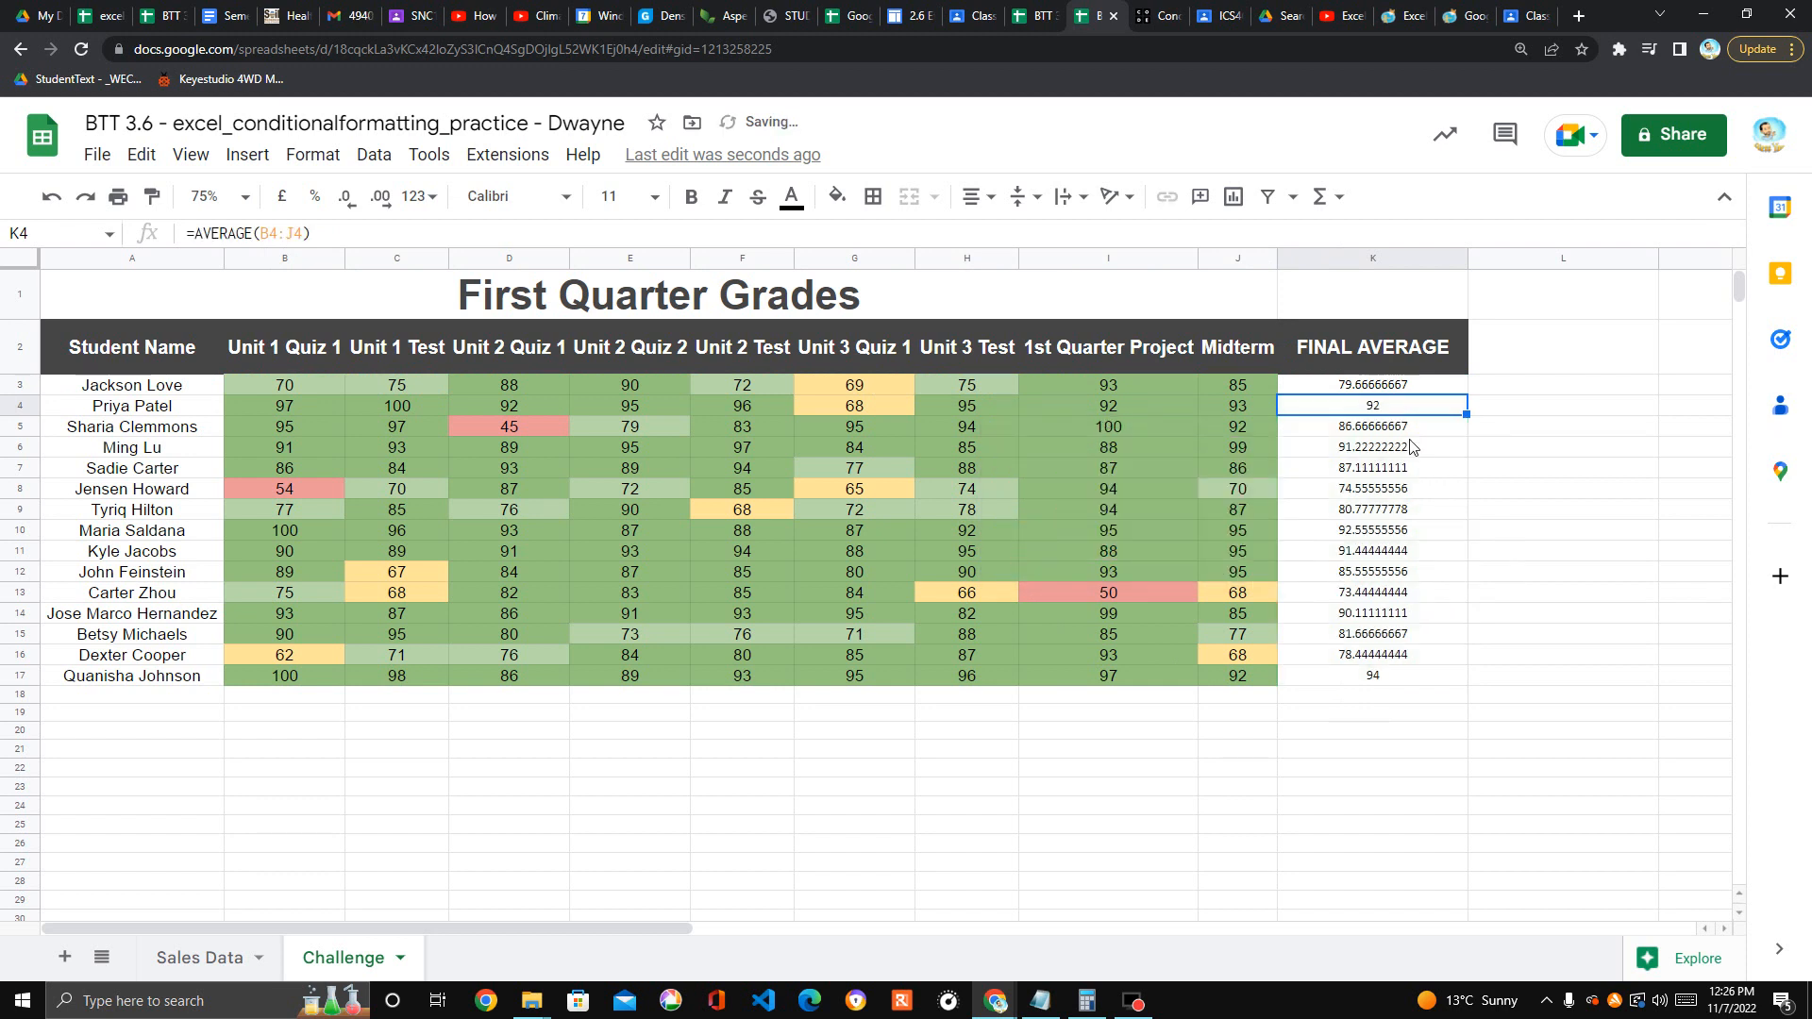
# Reduce the final averages in K3:K17 to one decimal place
pyautogui.moveTo(1388, 387); pyautogui.dragTo(1385, 676)
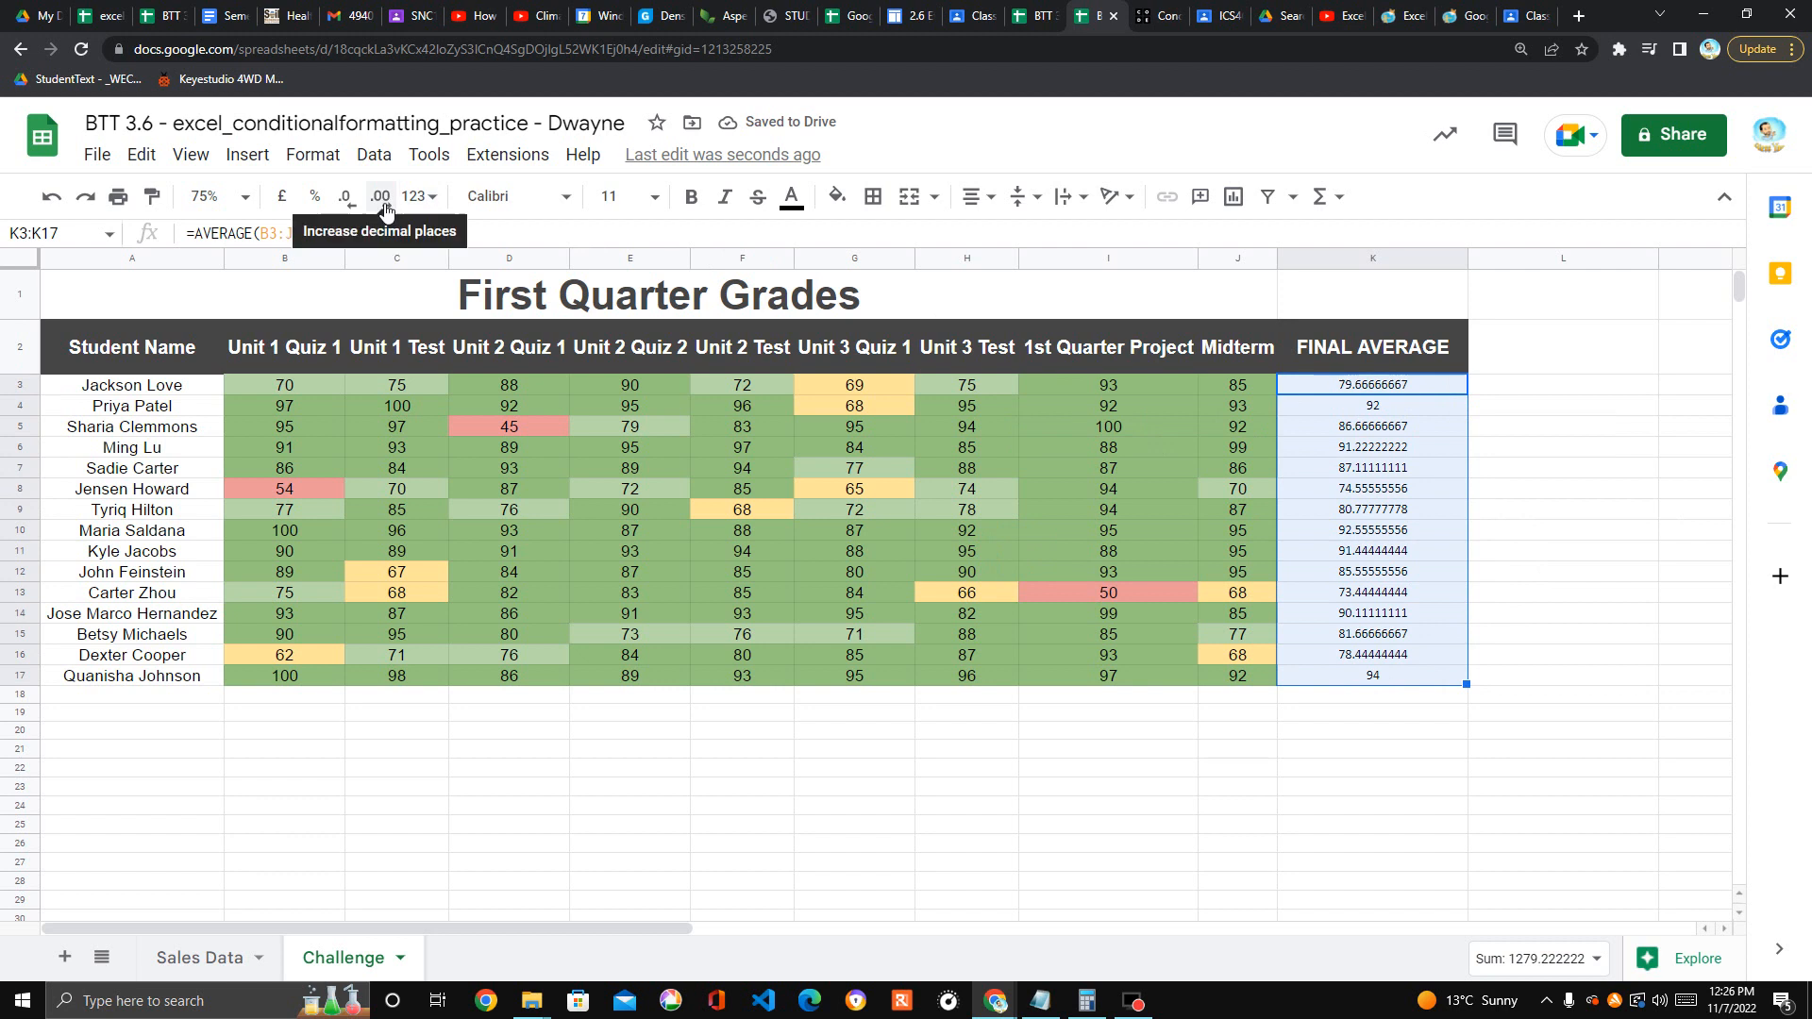
pyautogui.click(346, 201)
pyautogui.click(345, 203)
pyautogui.click(346, 203)
pyautogui.click(345, 203)
pyautogui.click(346, 203)
pyautogui.click(345, 203)
pyautogui.click(345, 203)
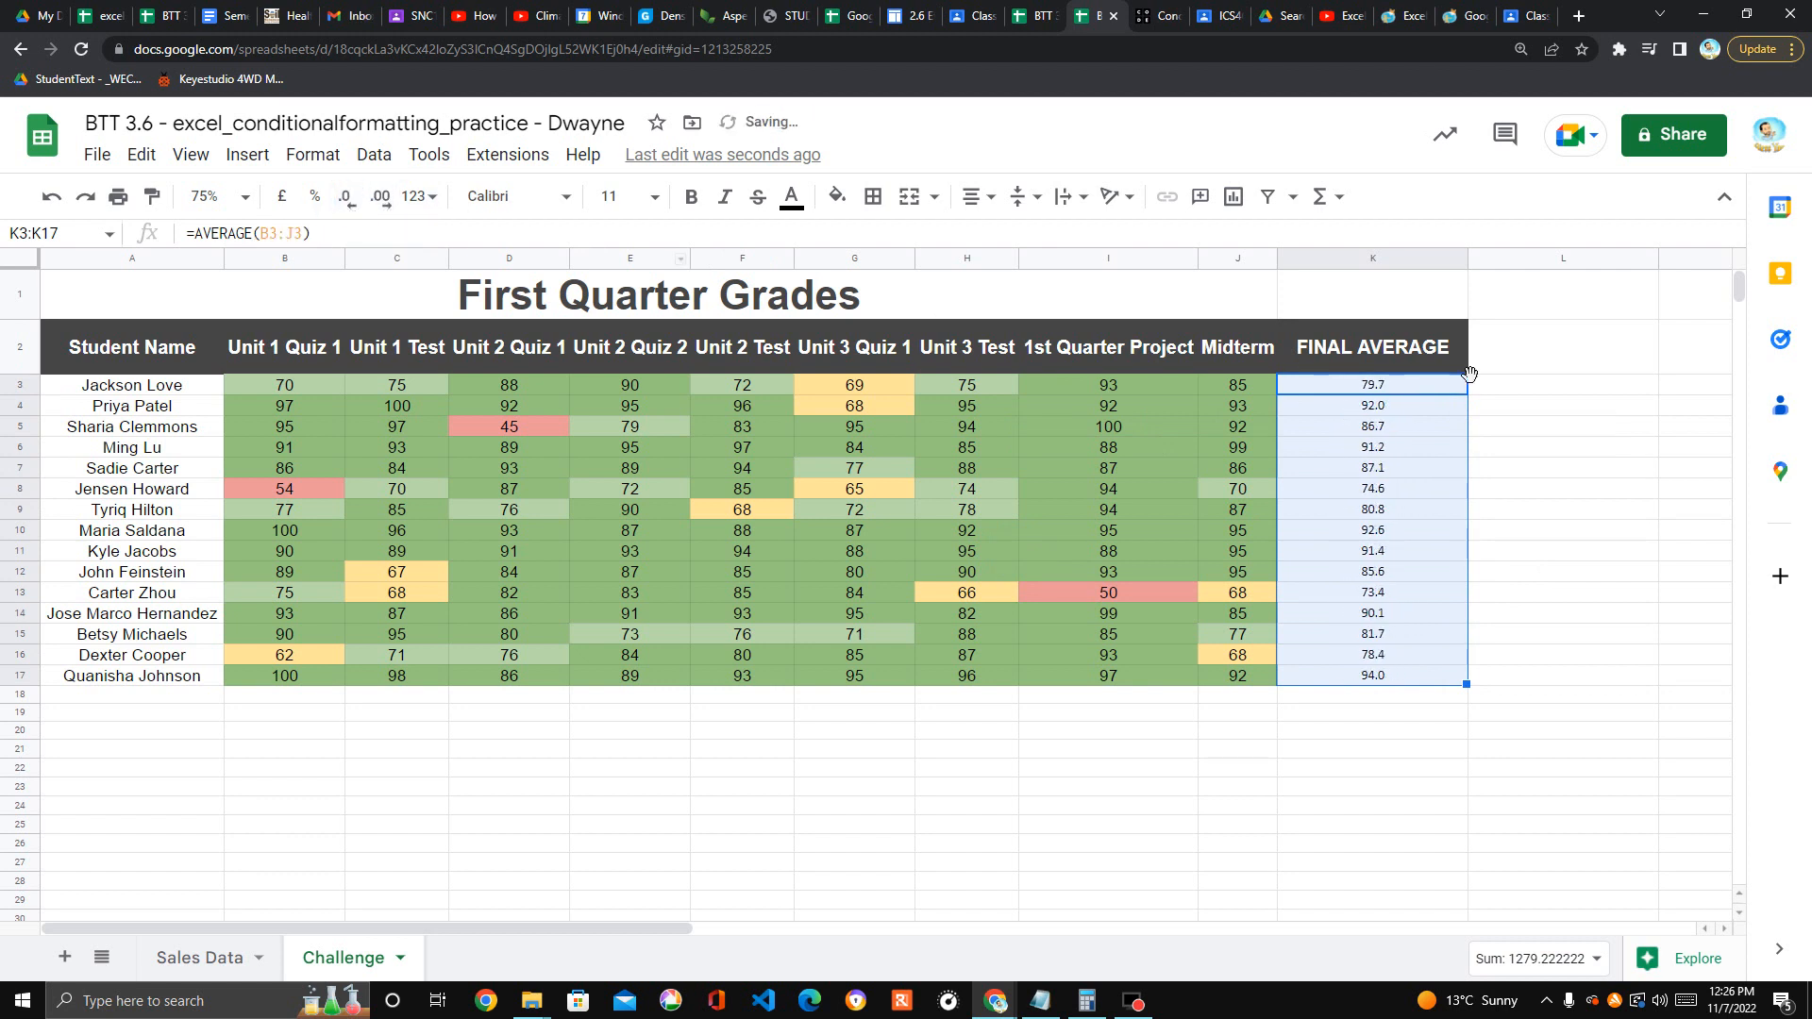
pyautogui.click(1634, 488)
pyautogui.moveTo(1374, 385); pyautogui.dragTo(1409, 682)
pyautogui.click(534, 744)
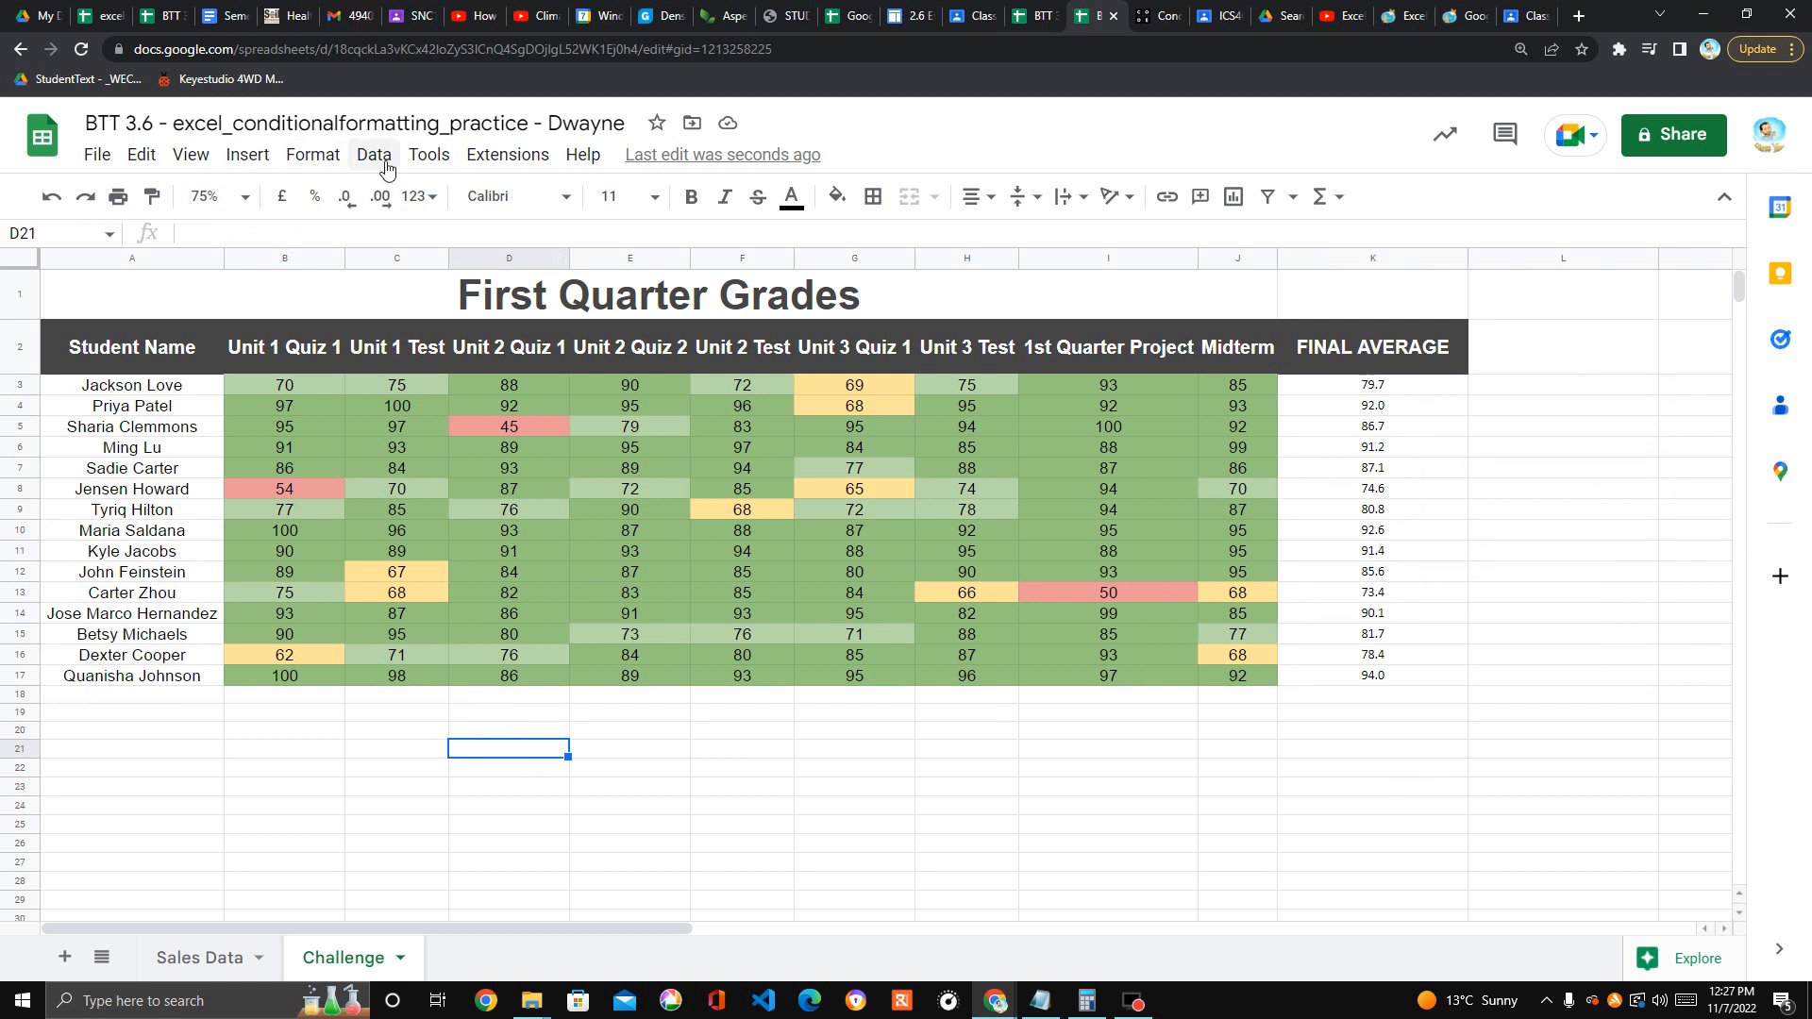
pyautogui.moveTo(1356, 686); pyautogui.dragTo(1359, 395)
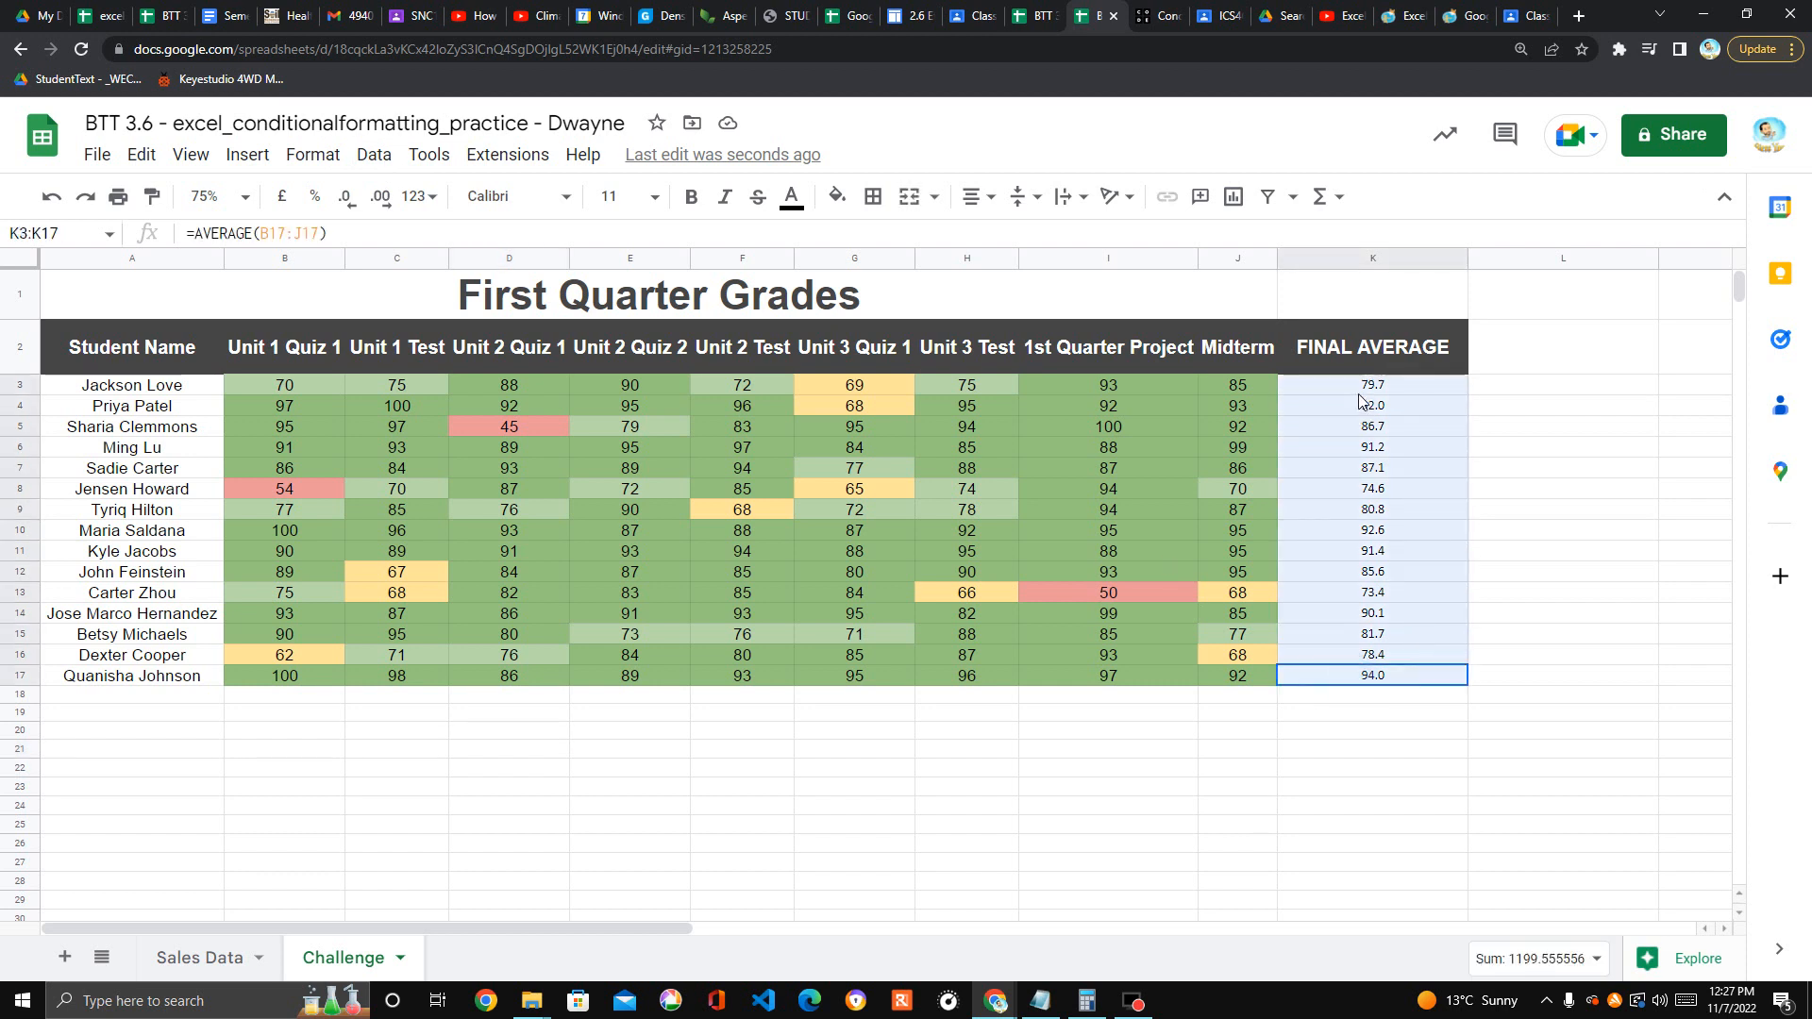
pyautogui.click(573, 754)
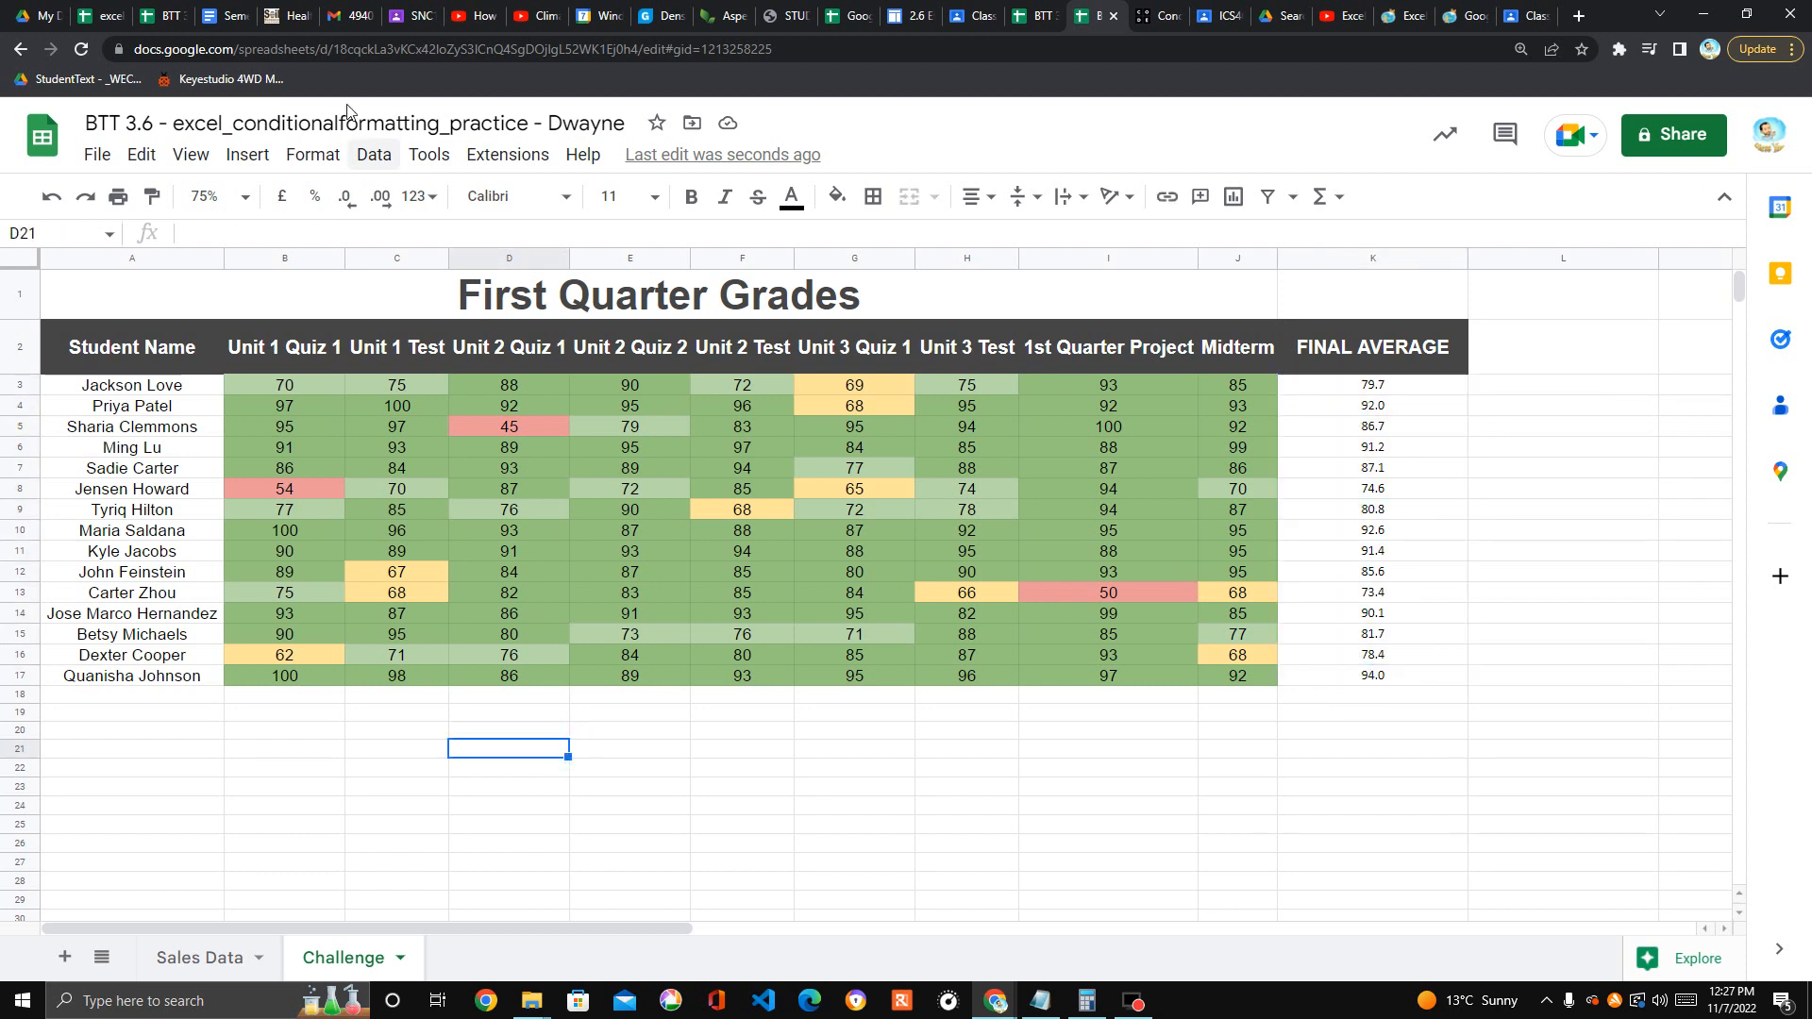
pyautogui.click(326, 159)
pyautogui.click(459, 561)
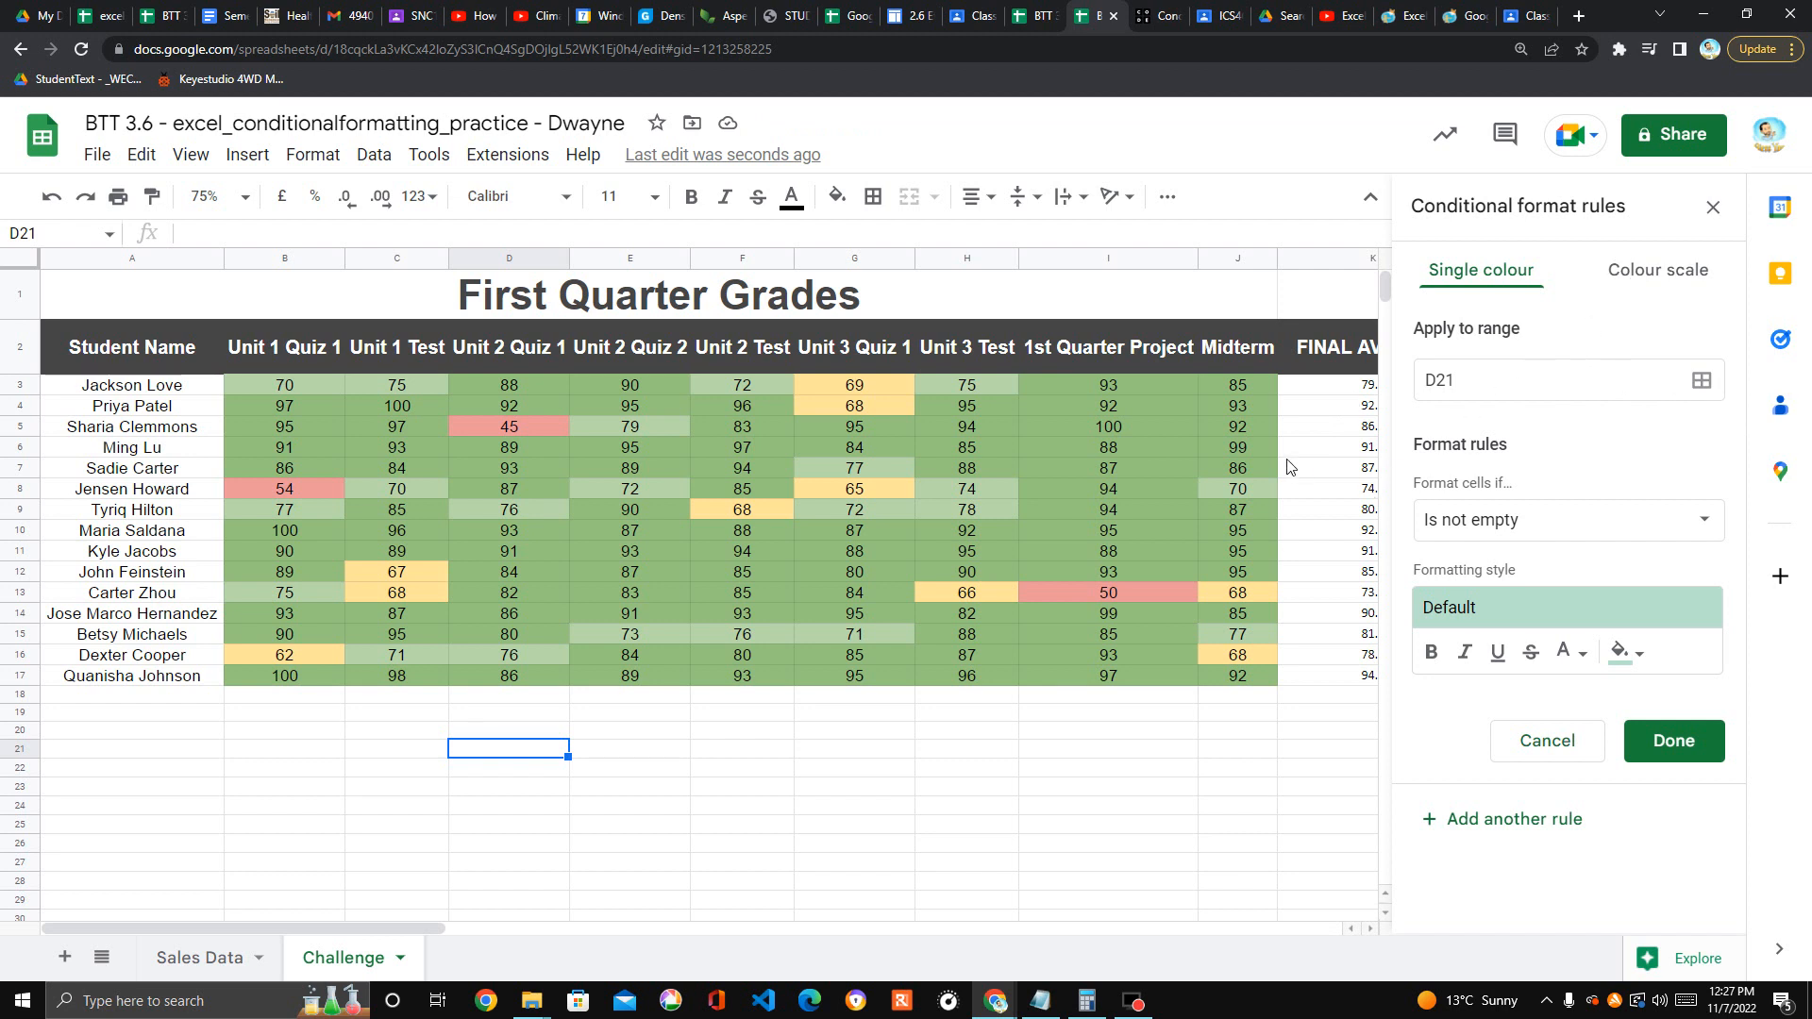
pyautogui.click(1233, 391)
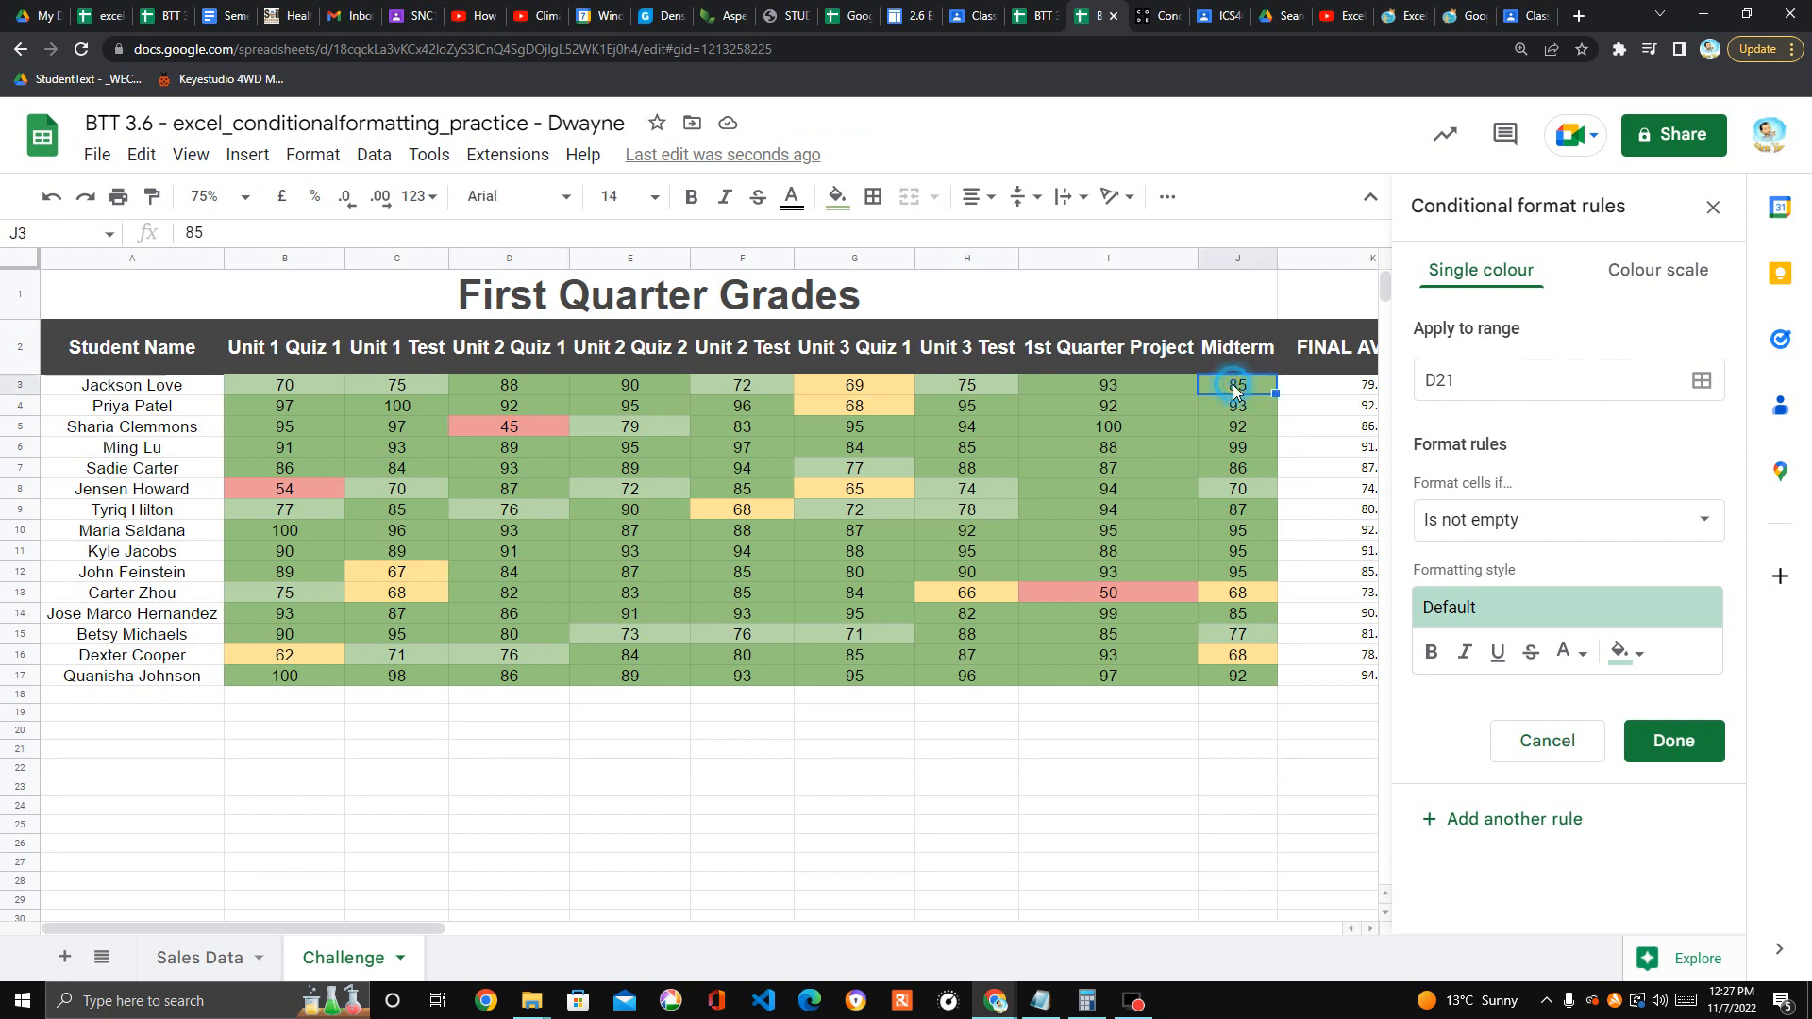
pyautogui.moveTo(1265, 674); pyautogui.dragTo(302, 401)
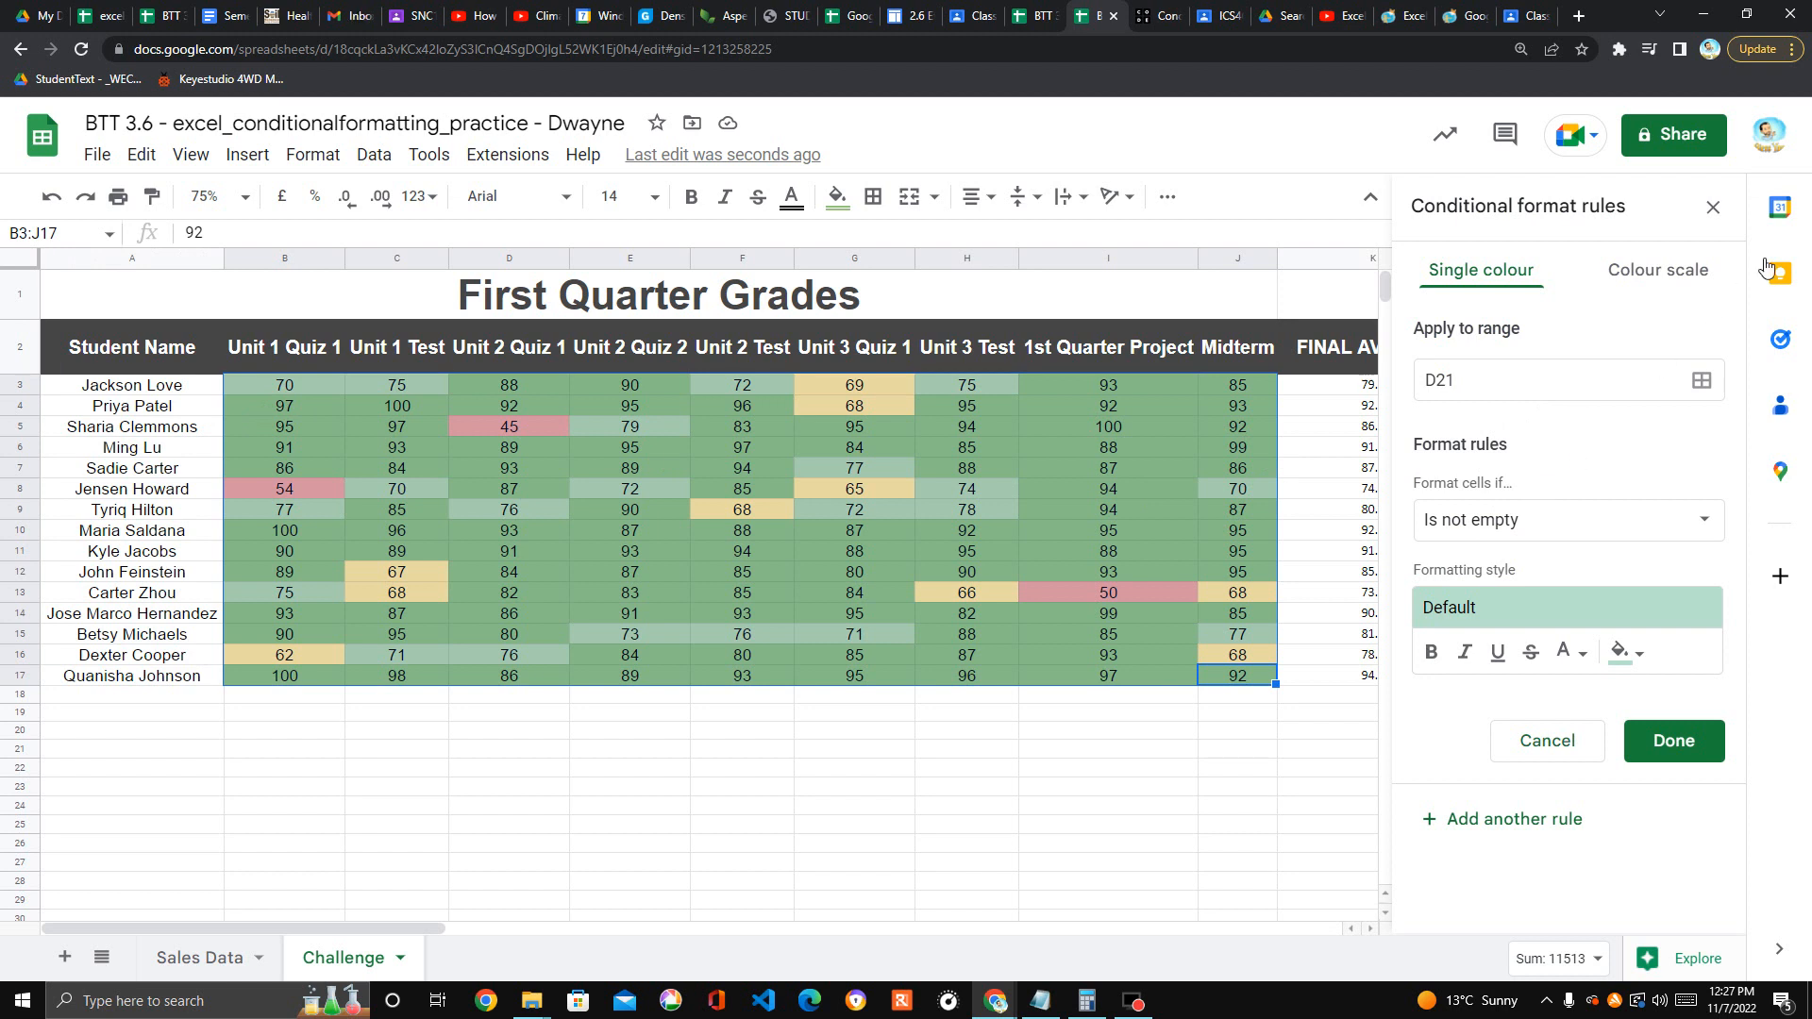
pyautogui.click(1714, 207)
pyautogui.click(1163, 844)
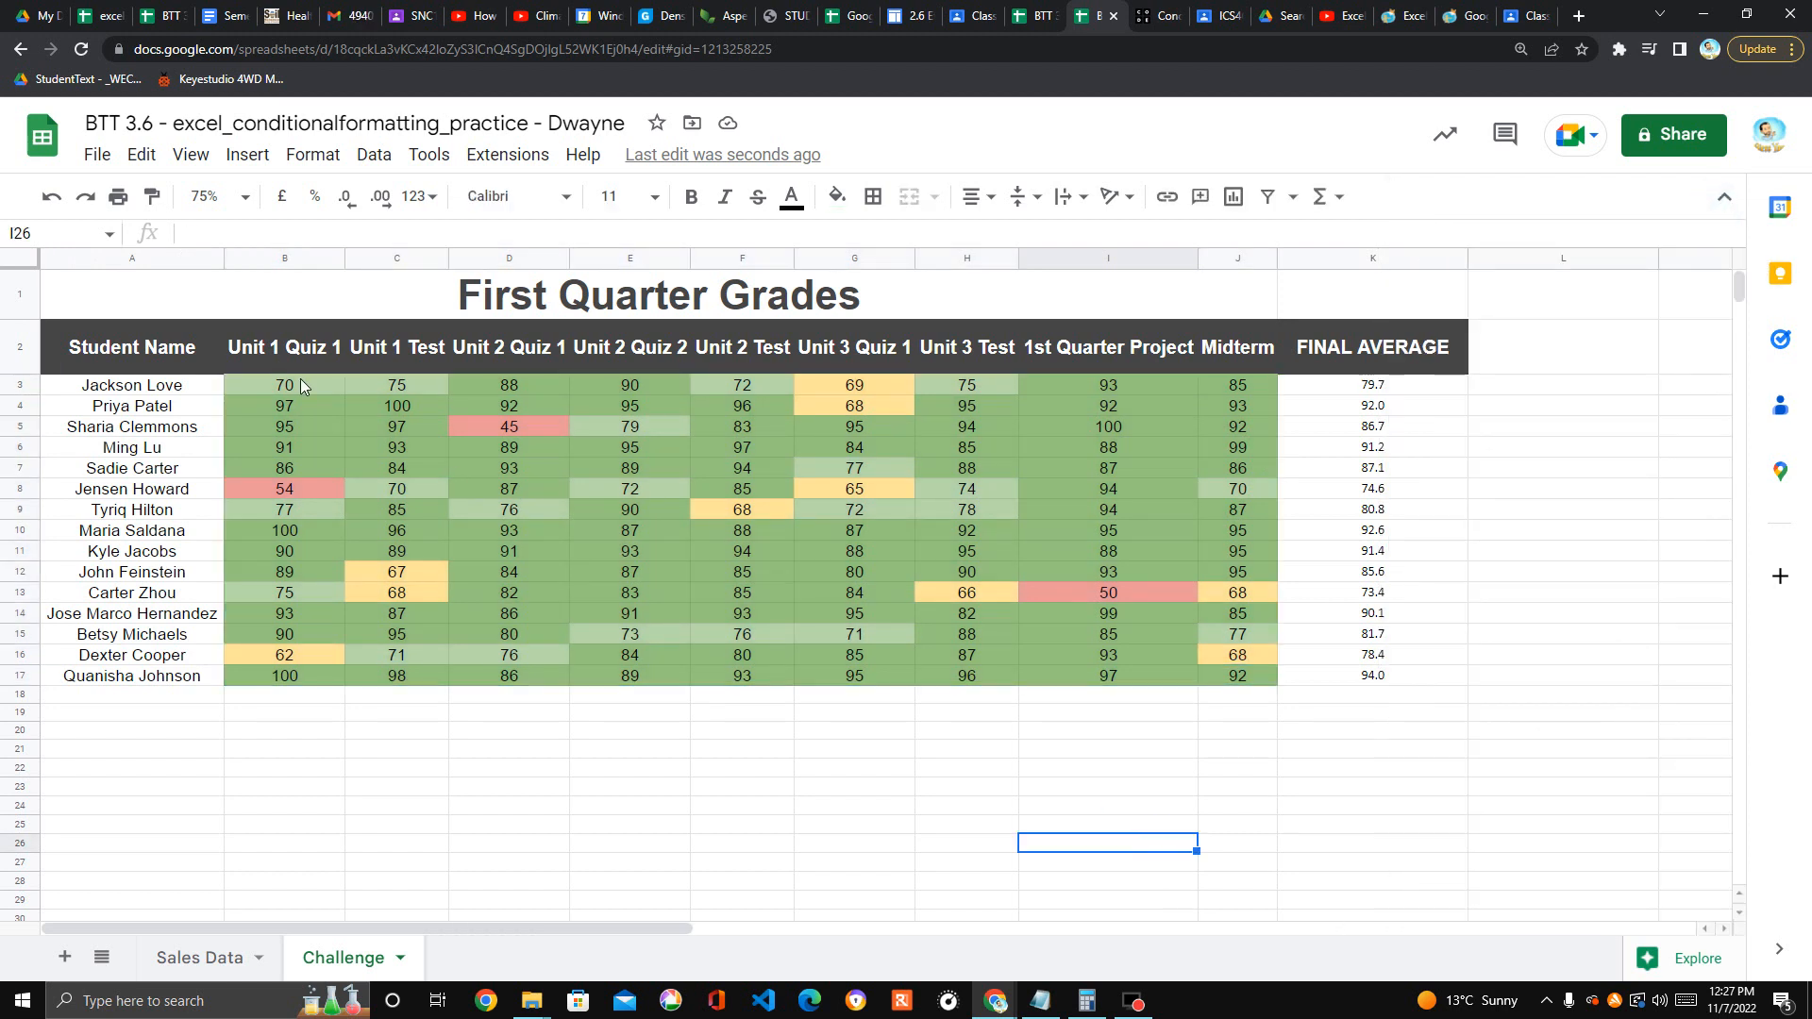
# Open the list of conditional formatting rules for the grades in B3:J17
pyautogui.moveTo(304, 387); pyautogui.dragTo(1221, 686)
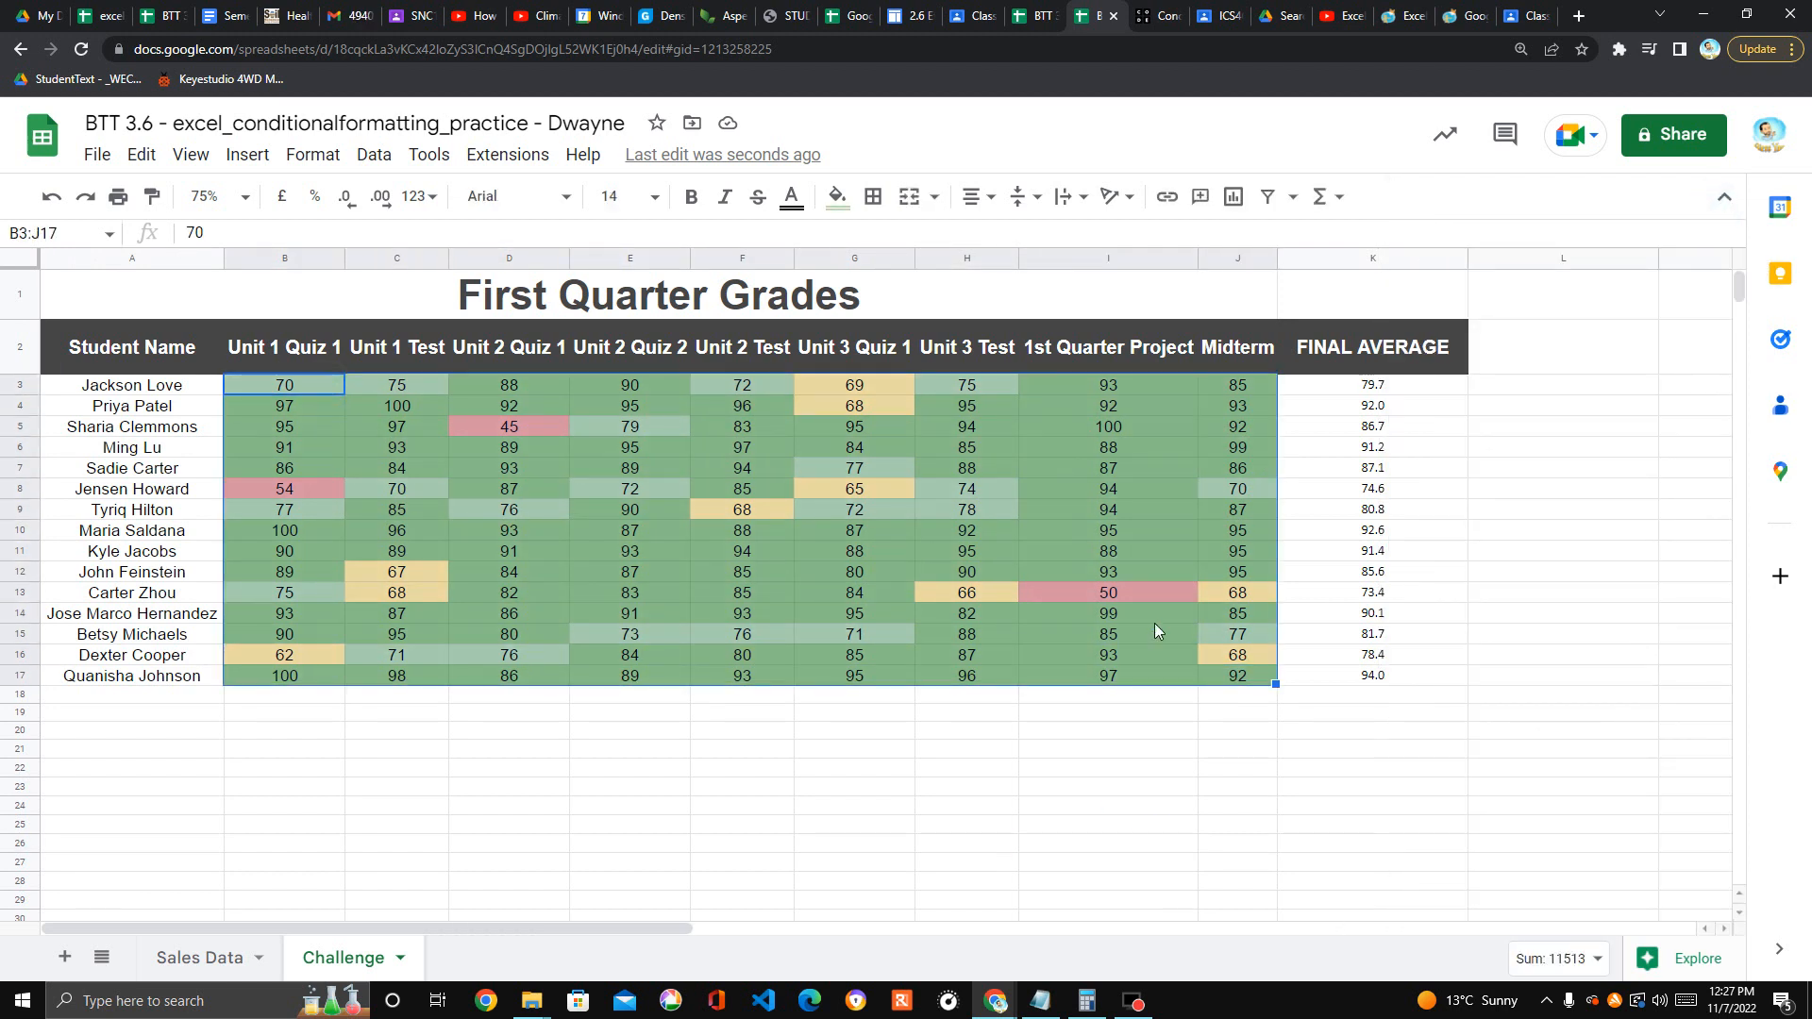
pyautogui.click(324, 158)
pyautogui.click(451, 567)
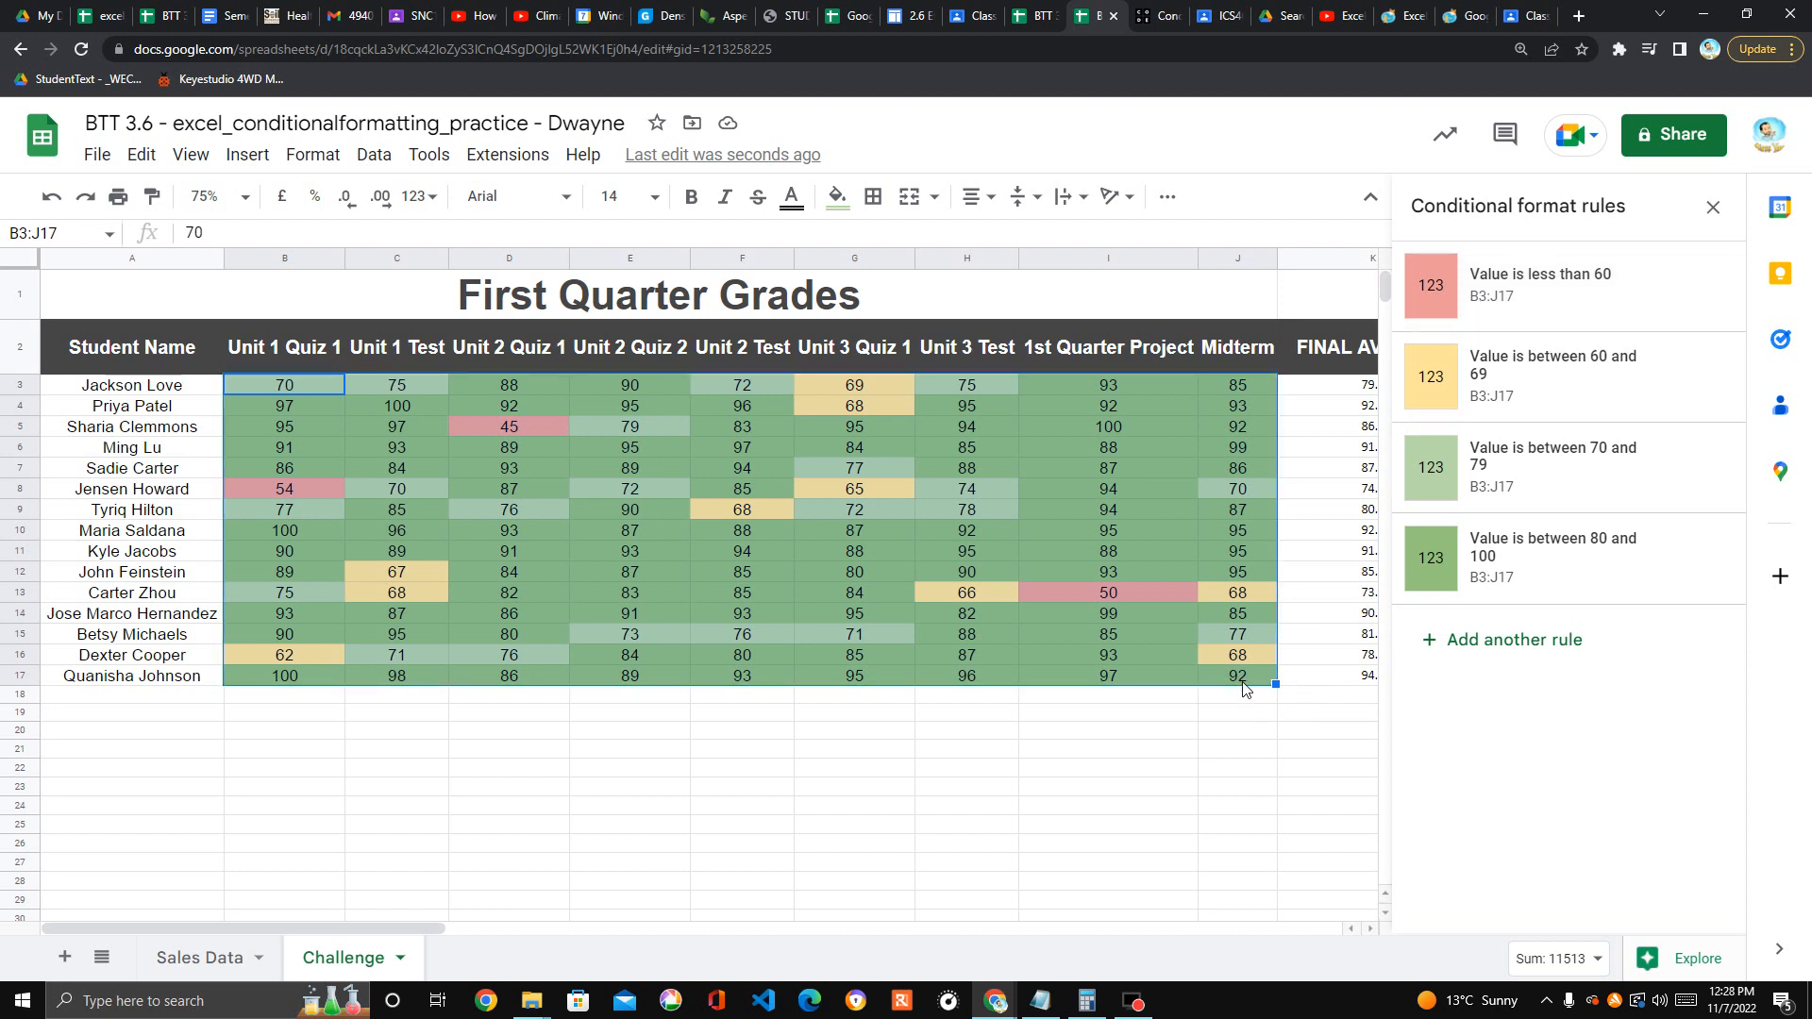
# Extend the rules for values less than 60 and between 60 and 69 to the range B3:K17
pyautogui.click(1543, 307)
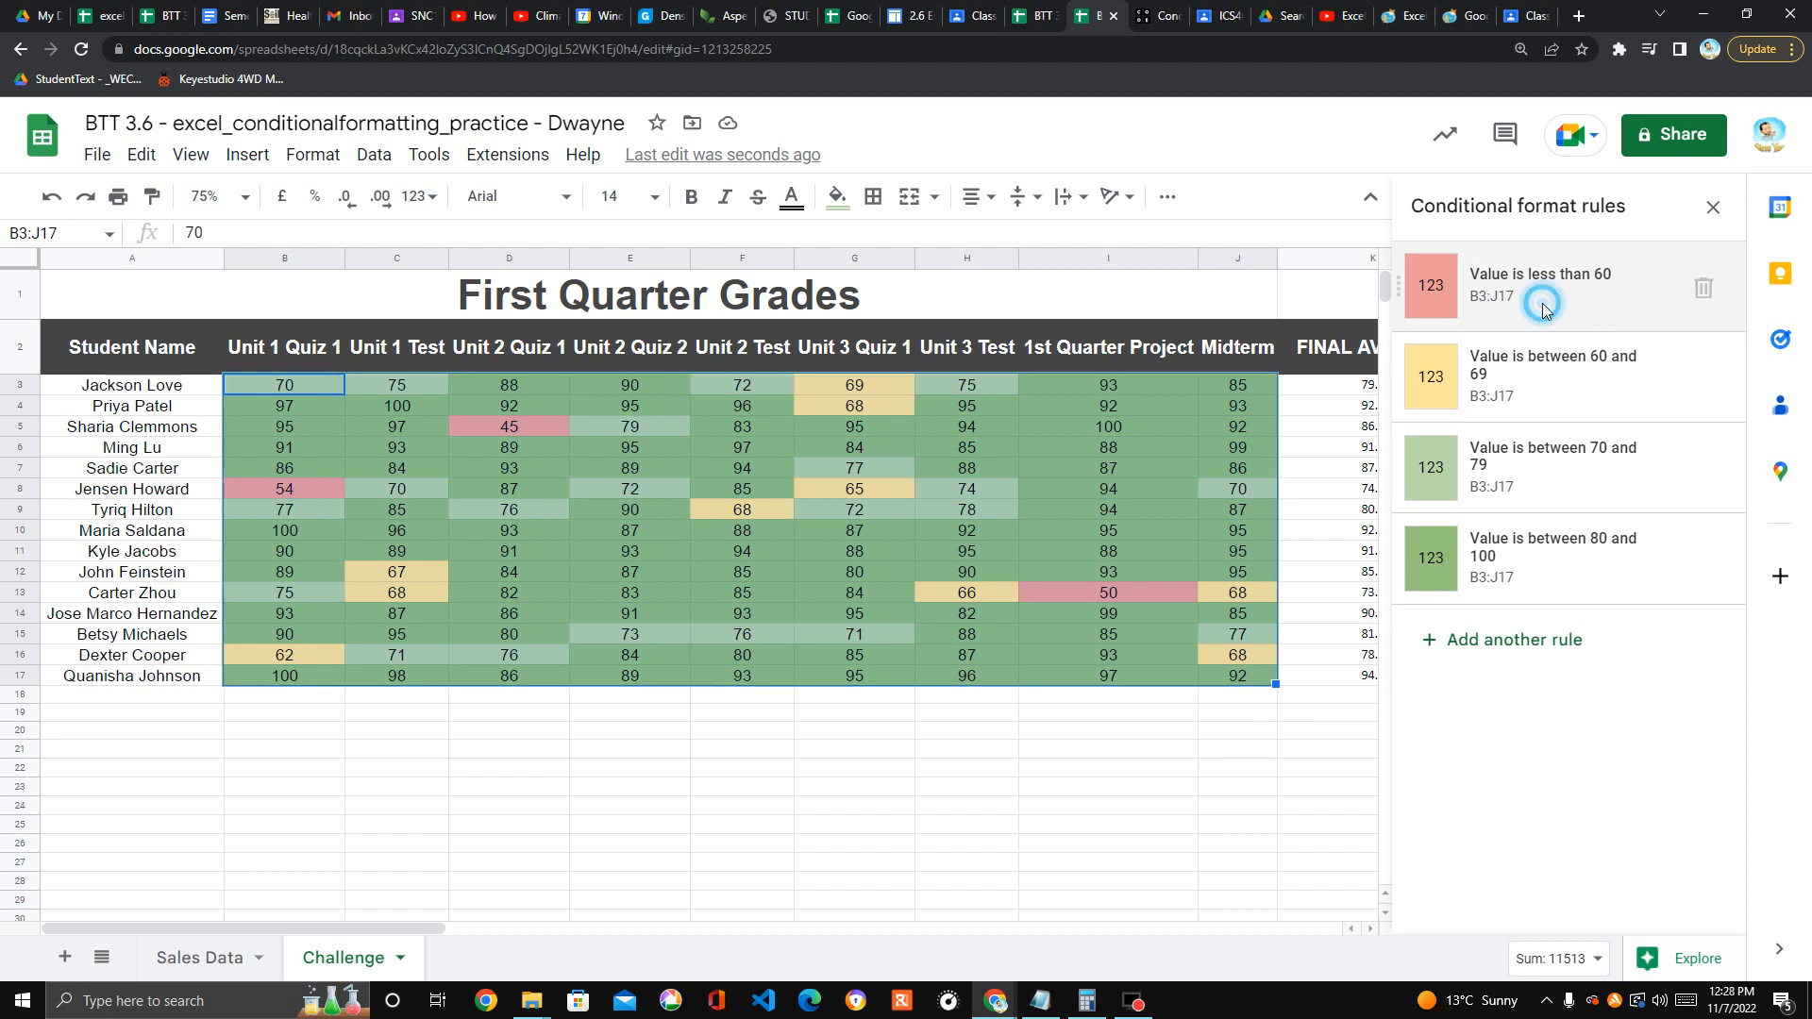
pyautogui.moveTo(1462, 384); pyautogui.dragTo(1451, 381)
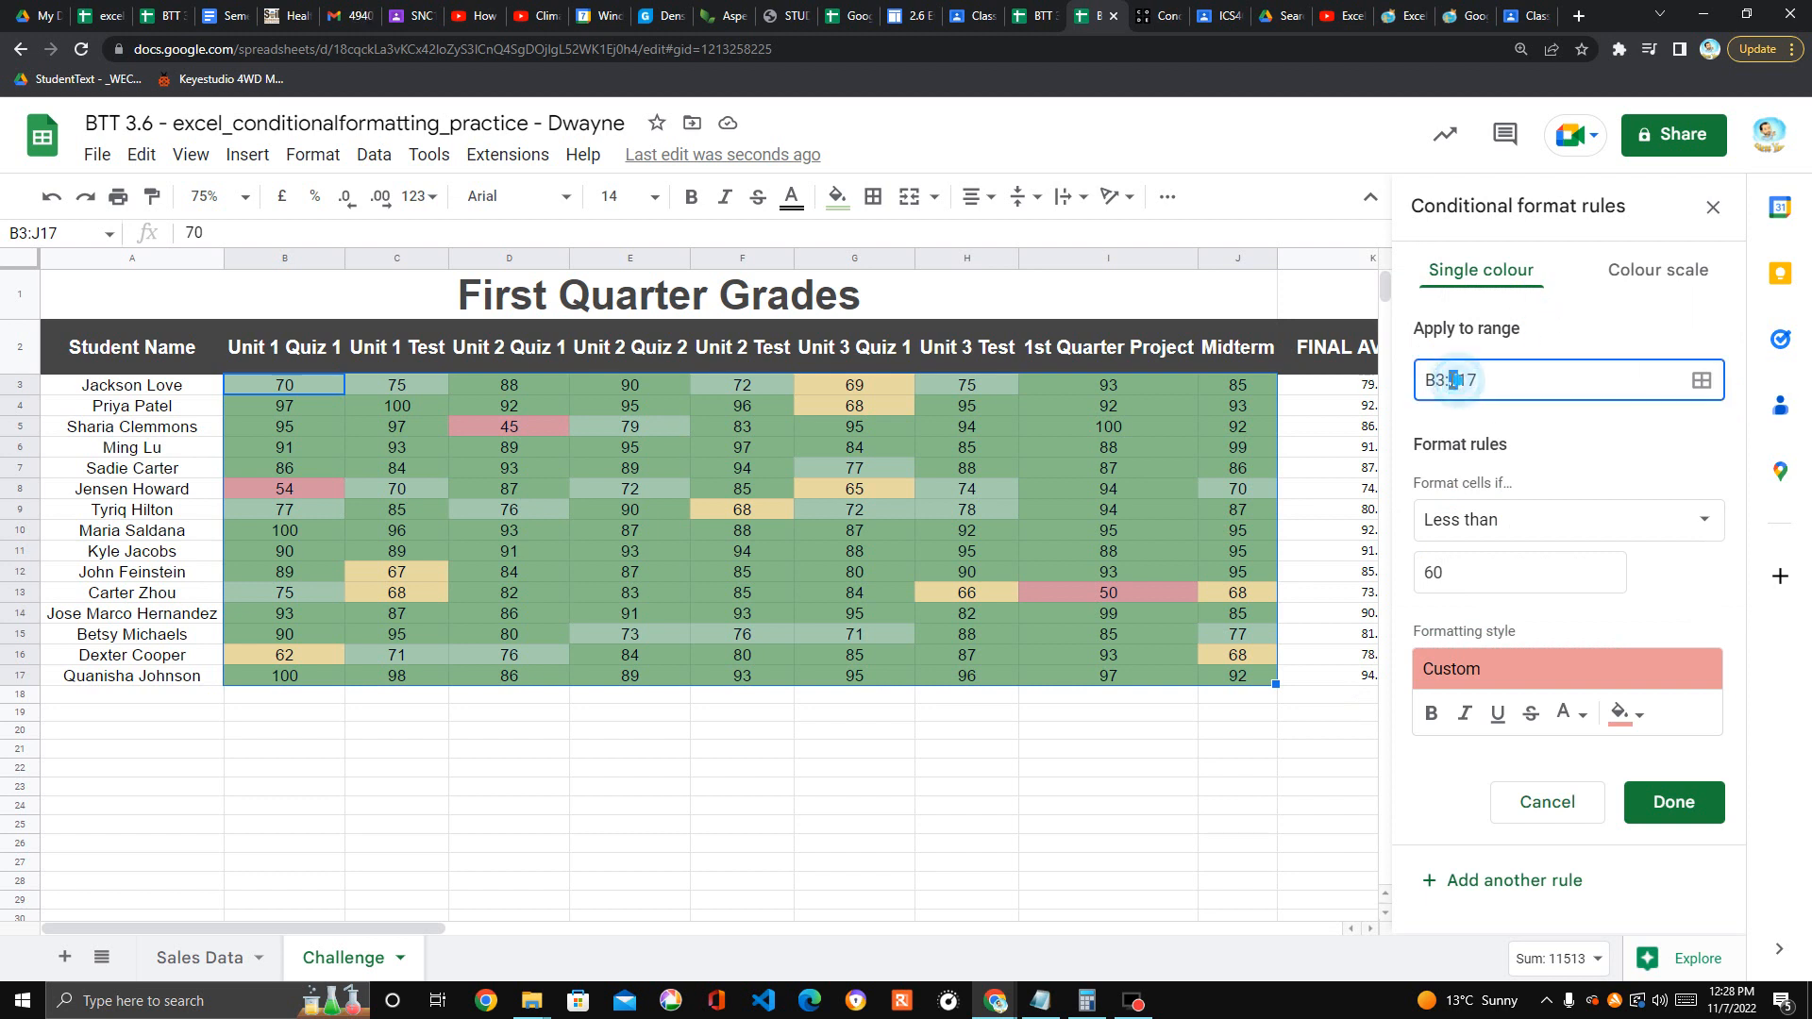
pyautogui.write('K')
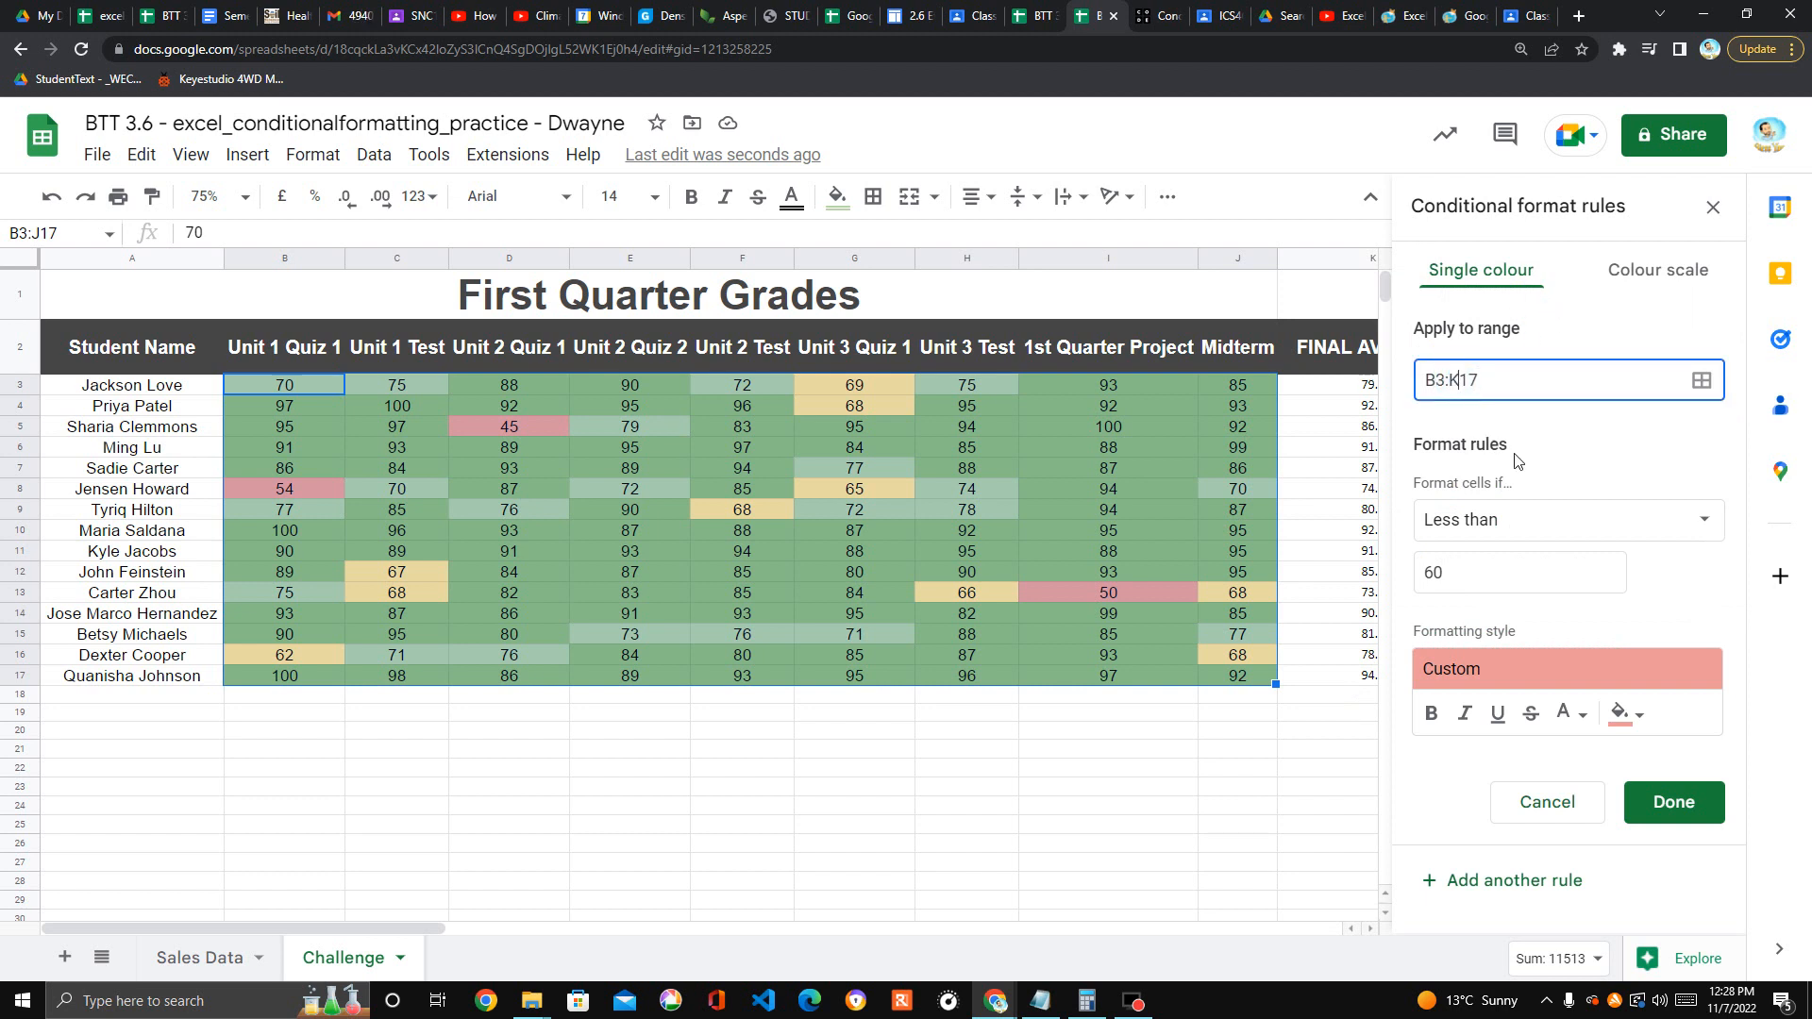
pyautogui.click(1674, 803)
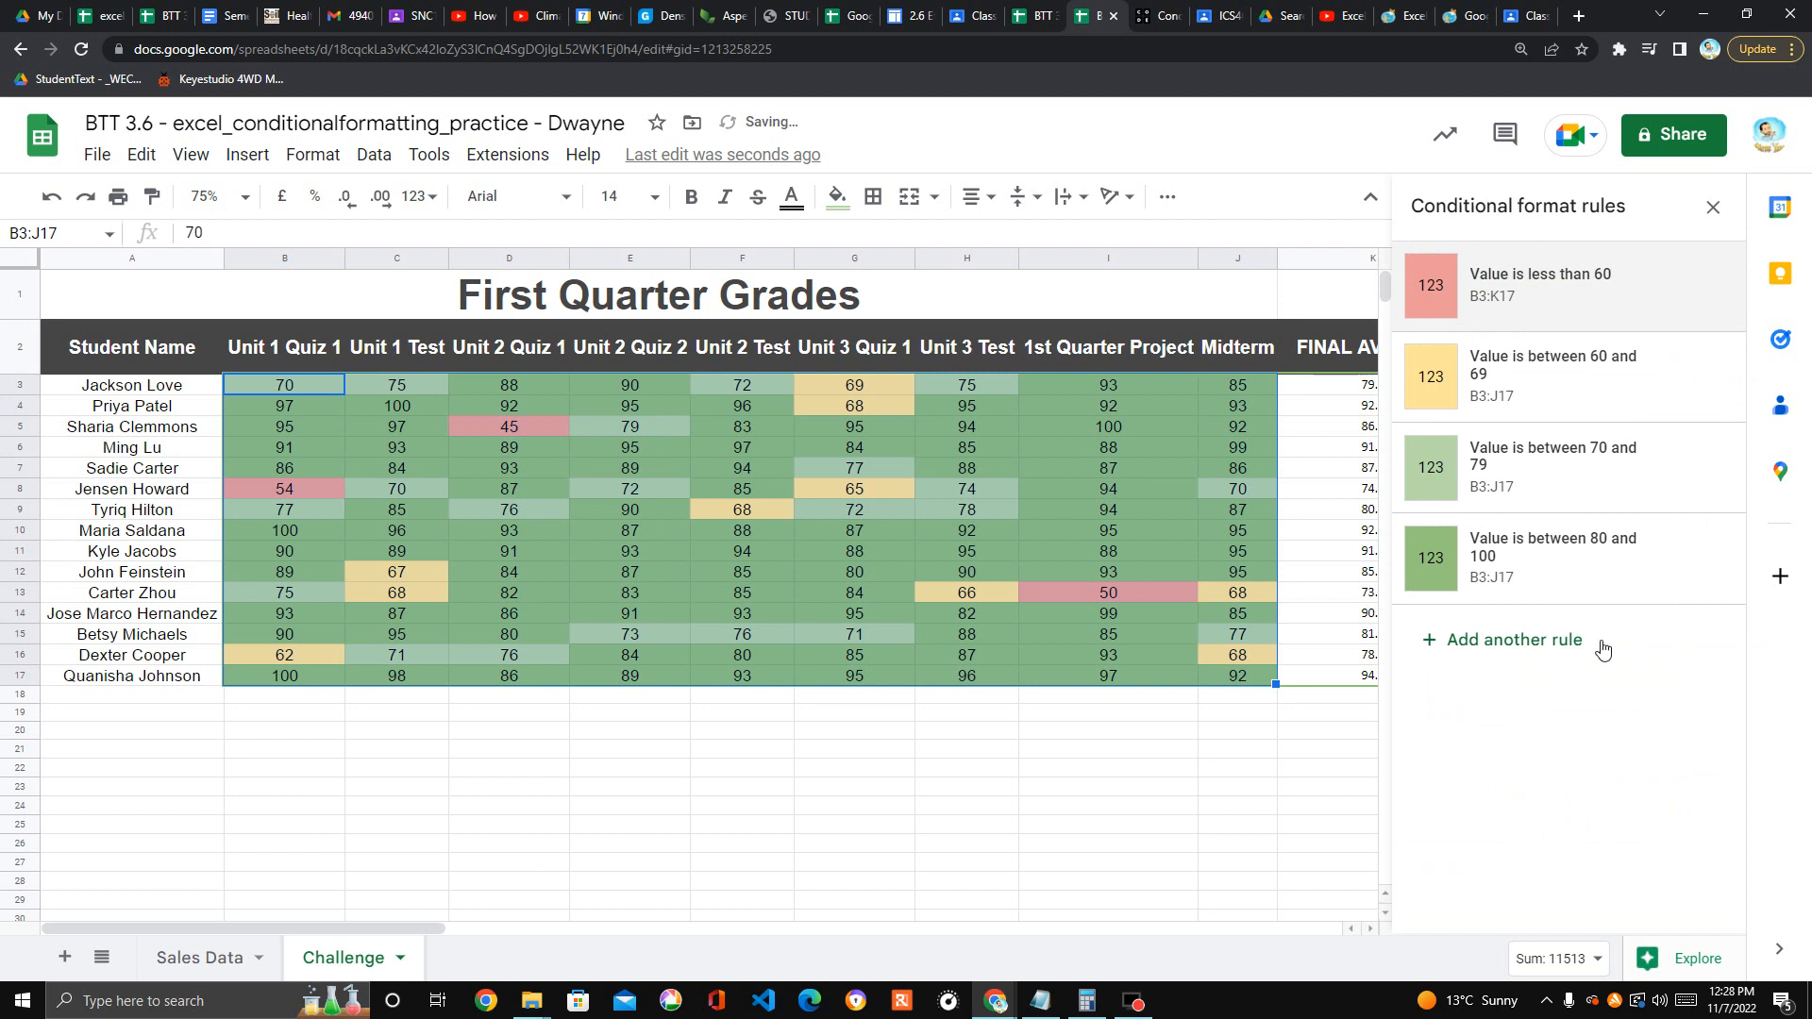
pyautogui.click(1487, 377)
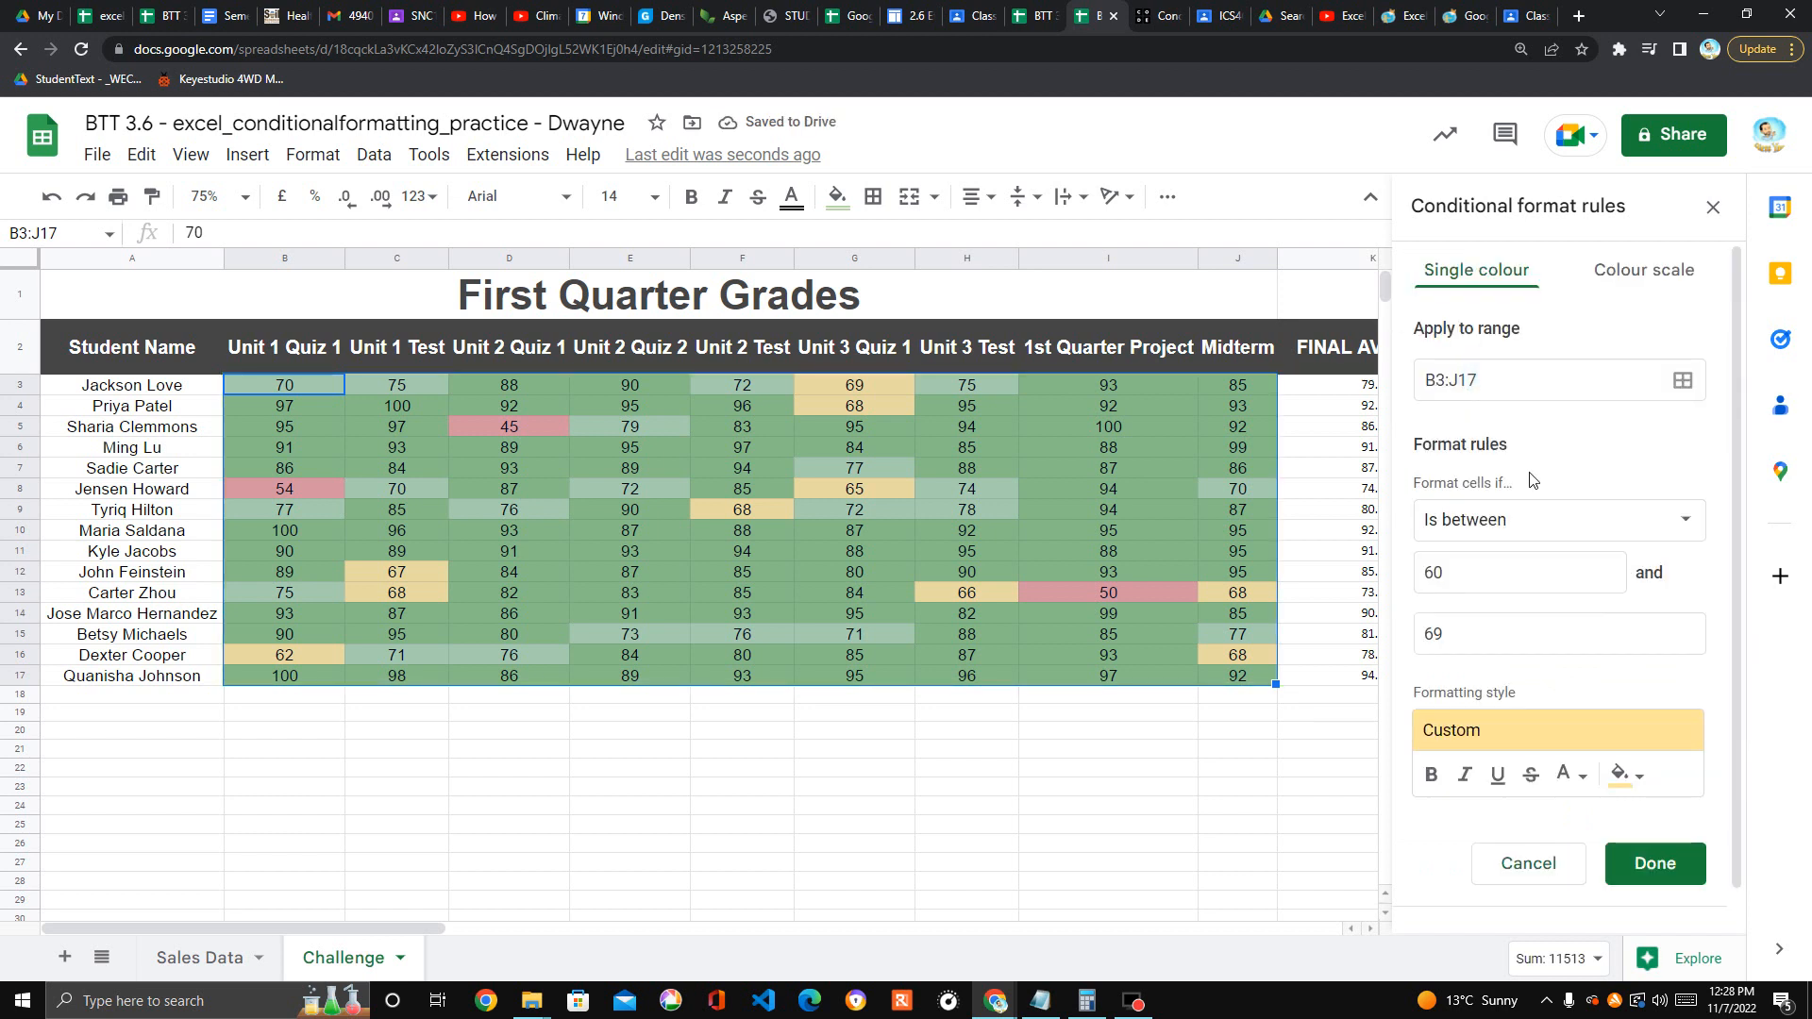
pyautogui.moveTo(1459, 381); pyautogui.dragTo(1451, 380)
pyautogui.write('K')
pyautogui.click(1665, 866)
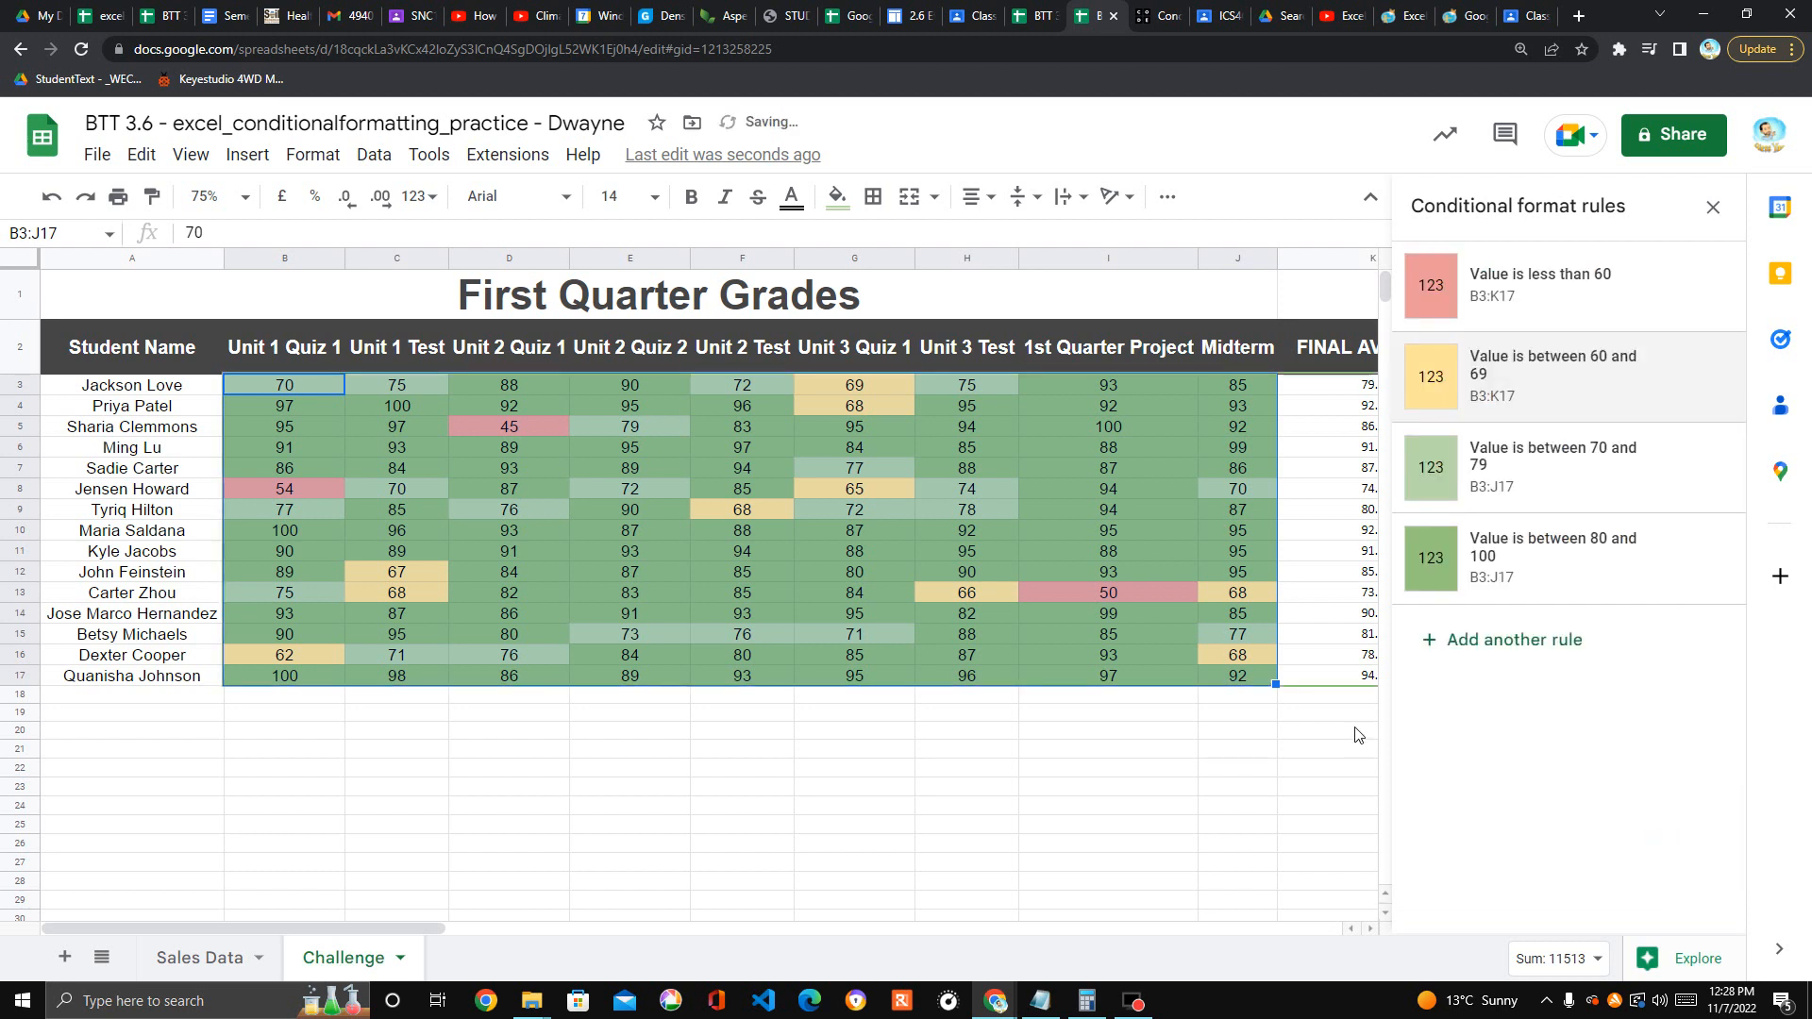
# Extend the rules for values between 70 and 79 and between 80 and 100 to B3:K17, and close the rules list
pyautogui.click(1491, 489)
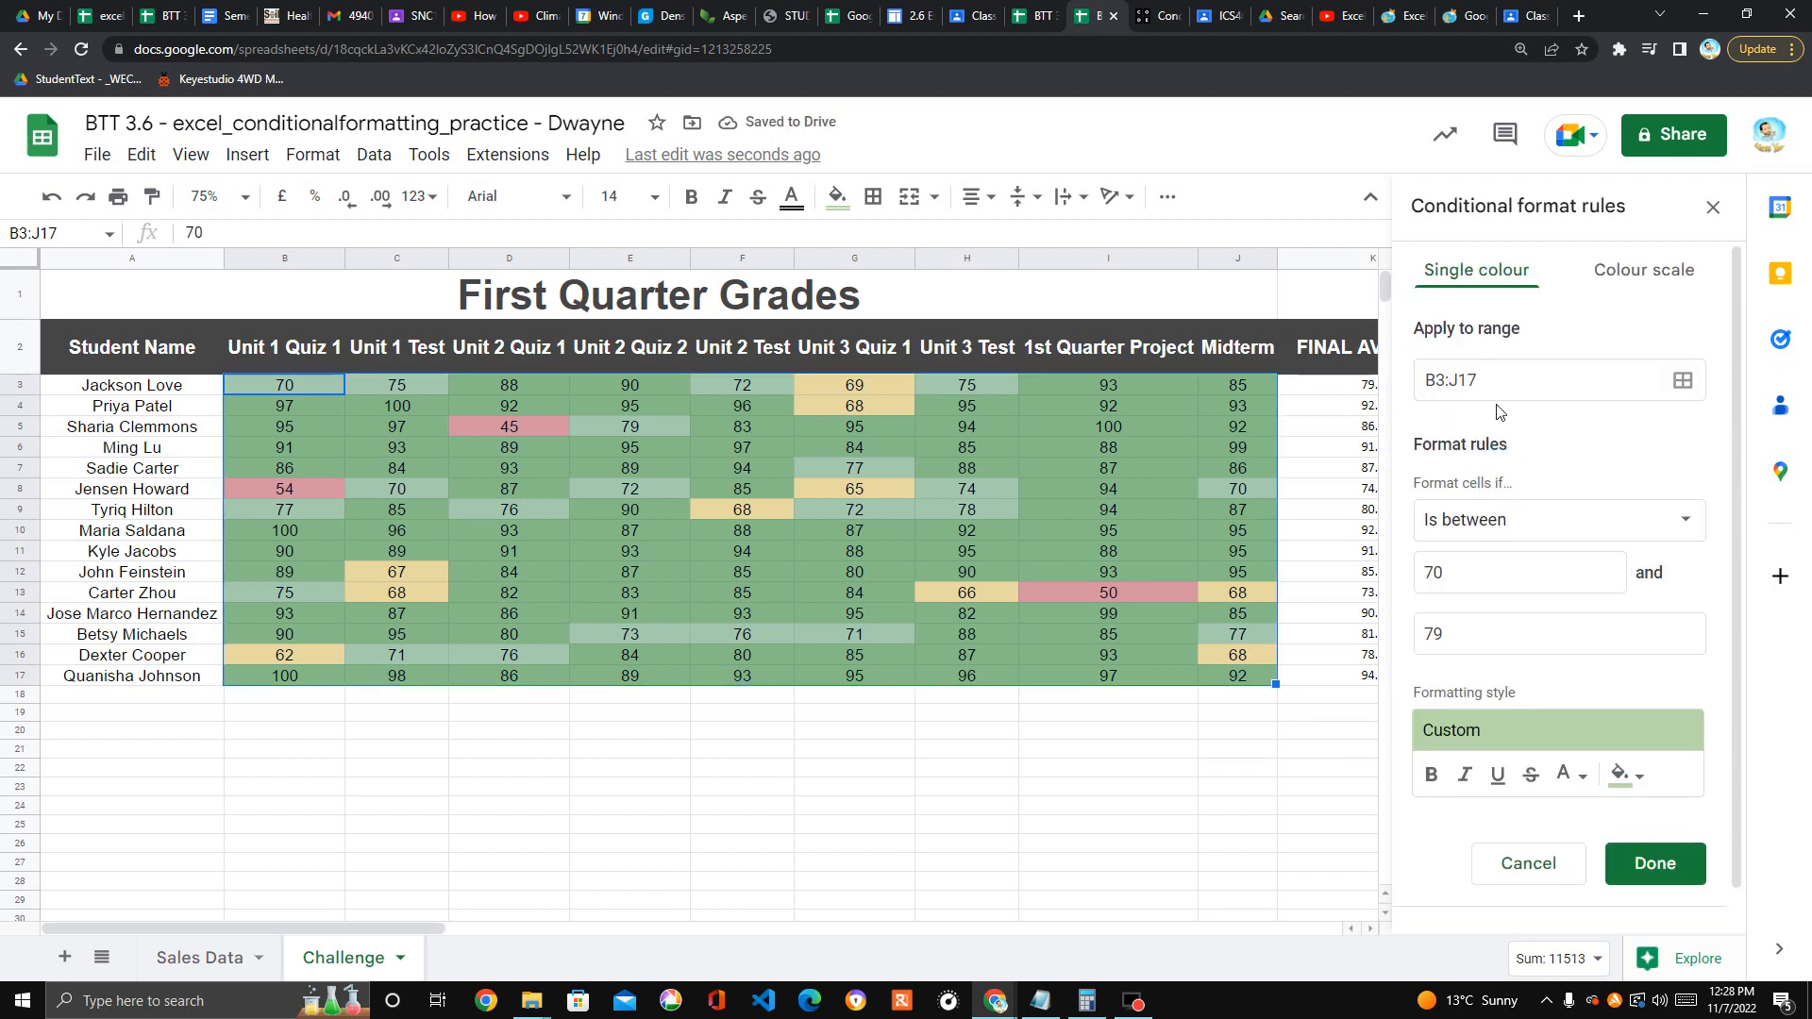
pyautogui.doubleClick(1454, 380)
pyautogui.write('K')
pyautogui.click(1657, 862)
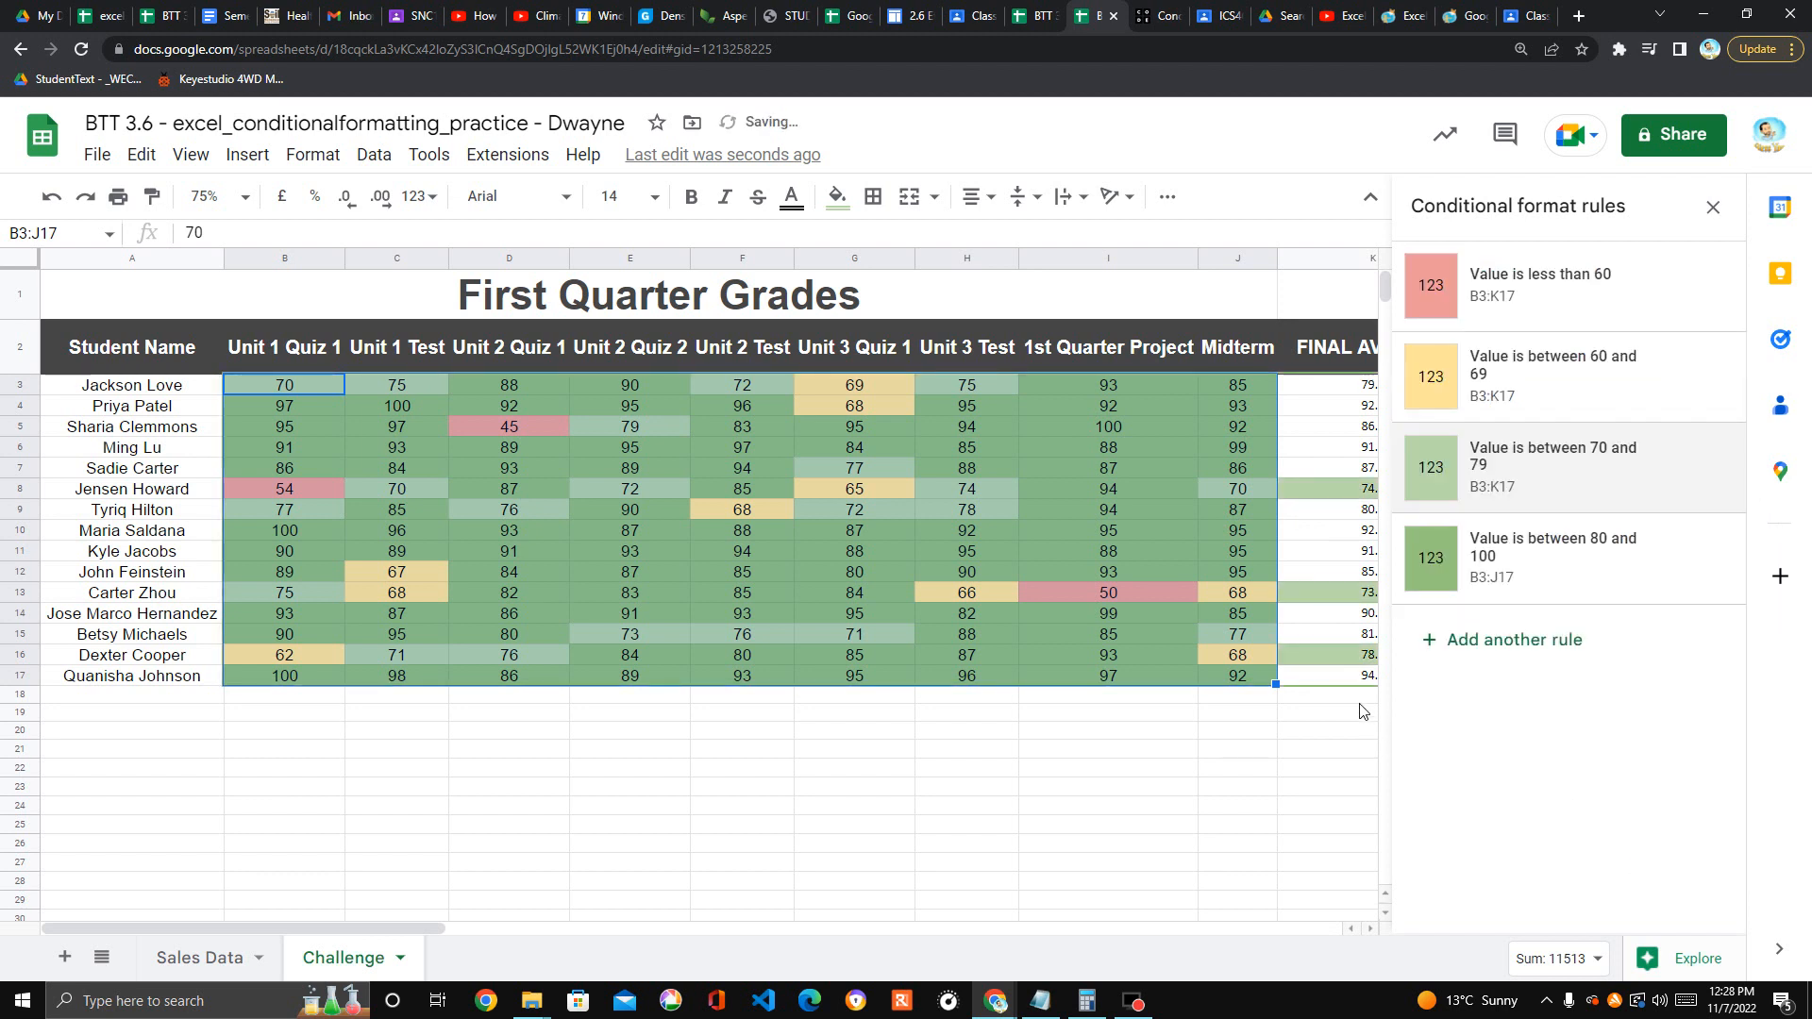
pyautogui.click(1509, 564)
pyautogui.moveTo(1456, 381); pyautogui.dragTo(1449, 382)
pyautogui.write('K17')
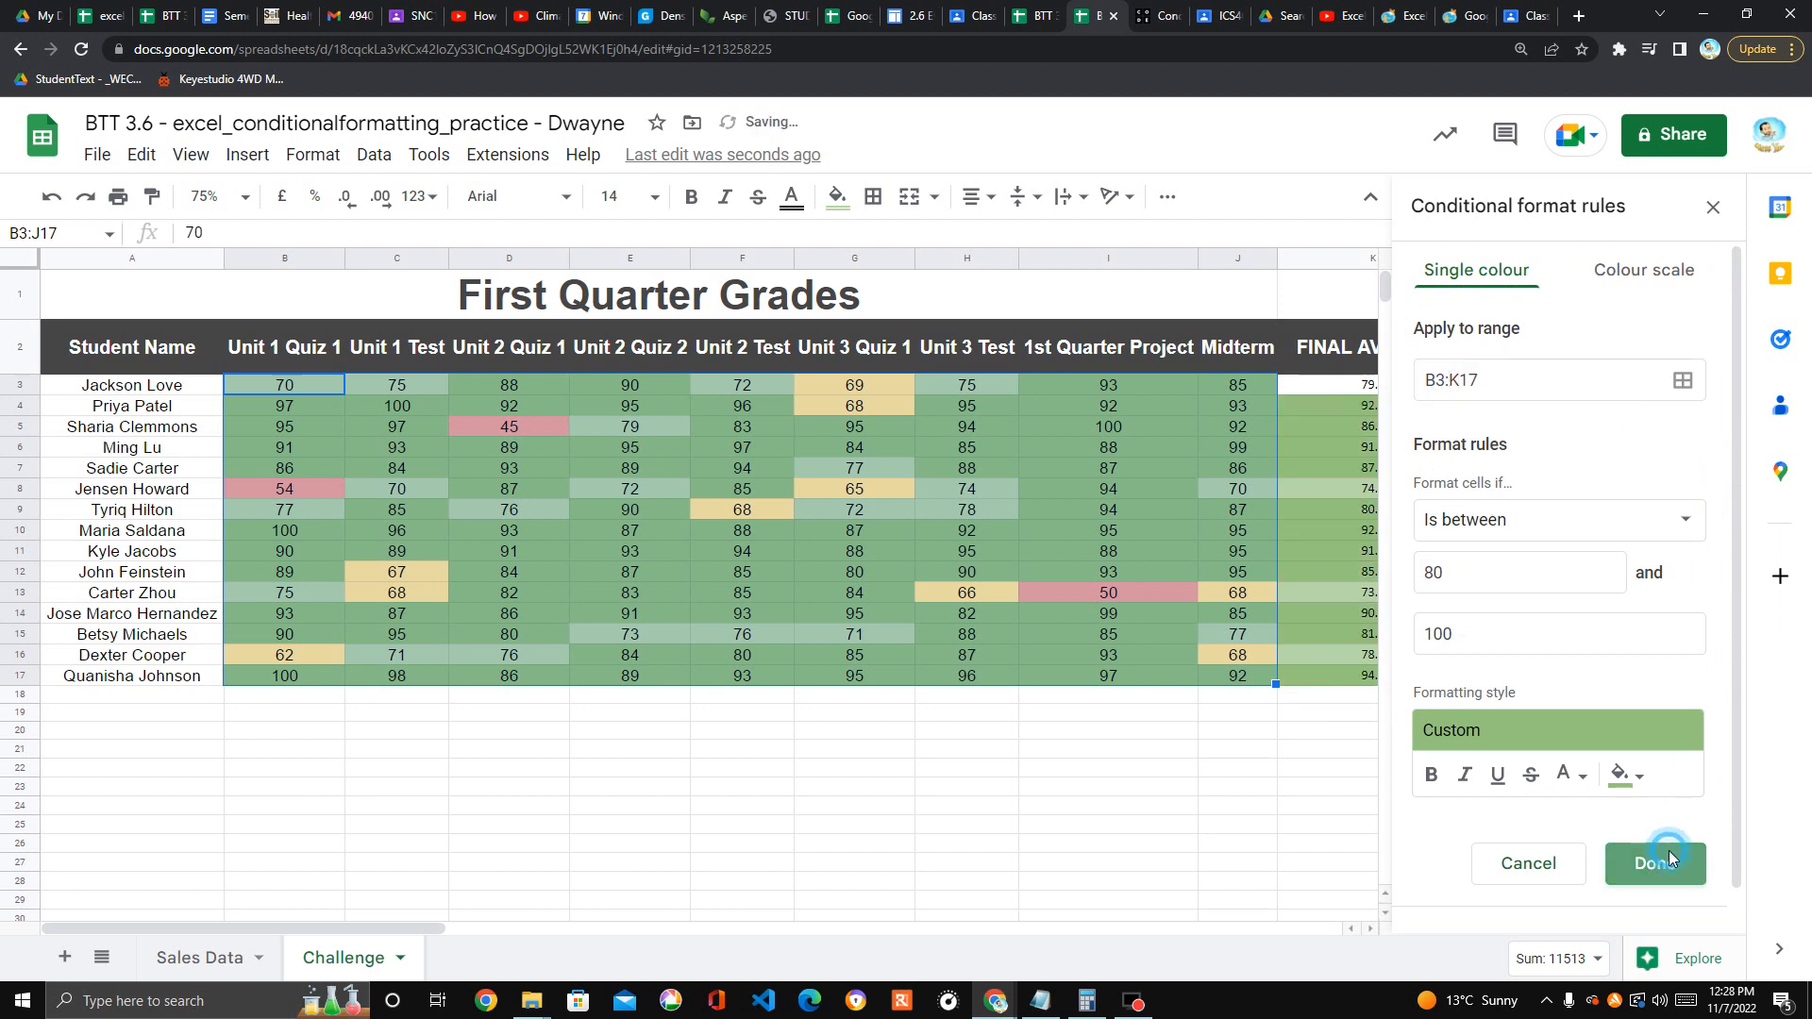
pyautogui.click(1669, 851)
pyautogui.click(1094, 829)
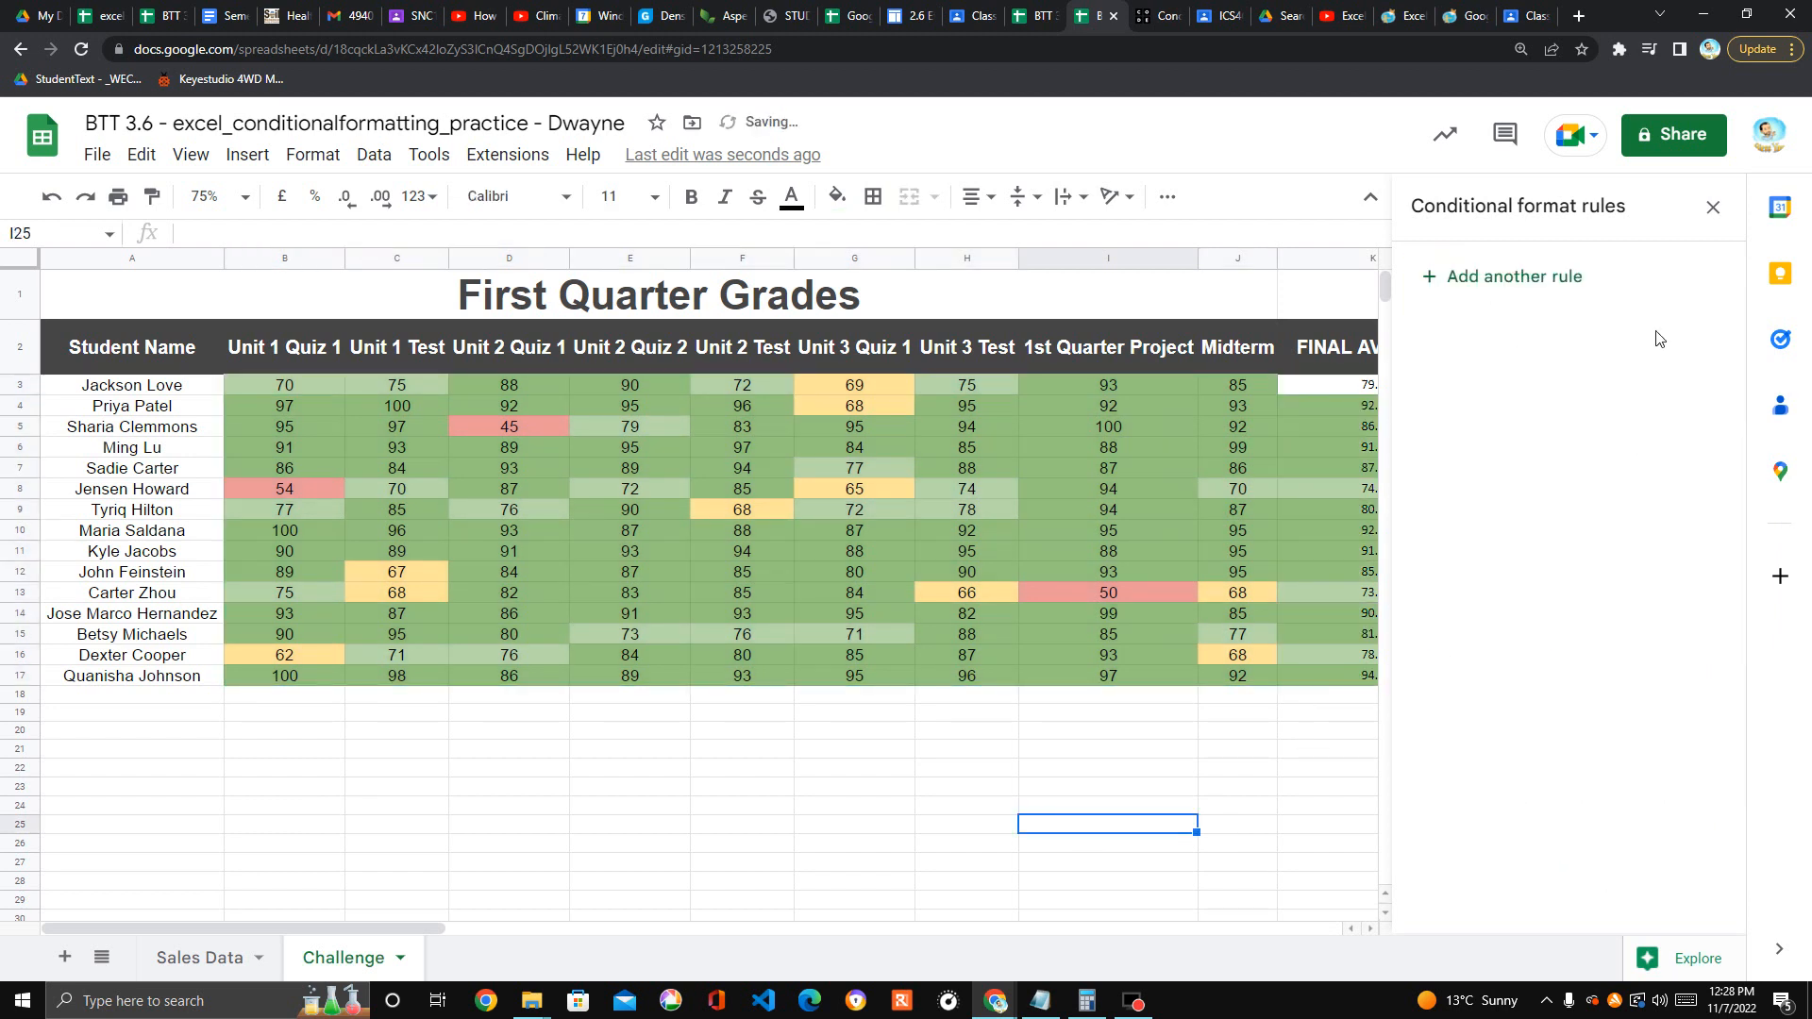
pyautogui.click(1315, 769)
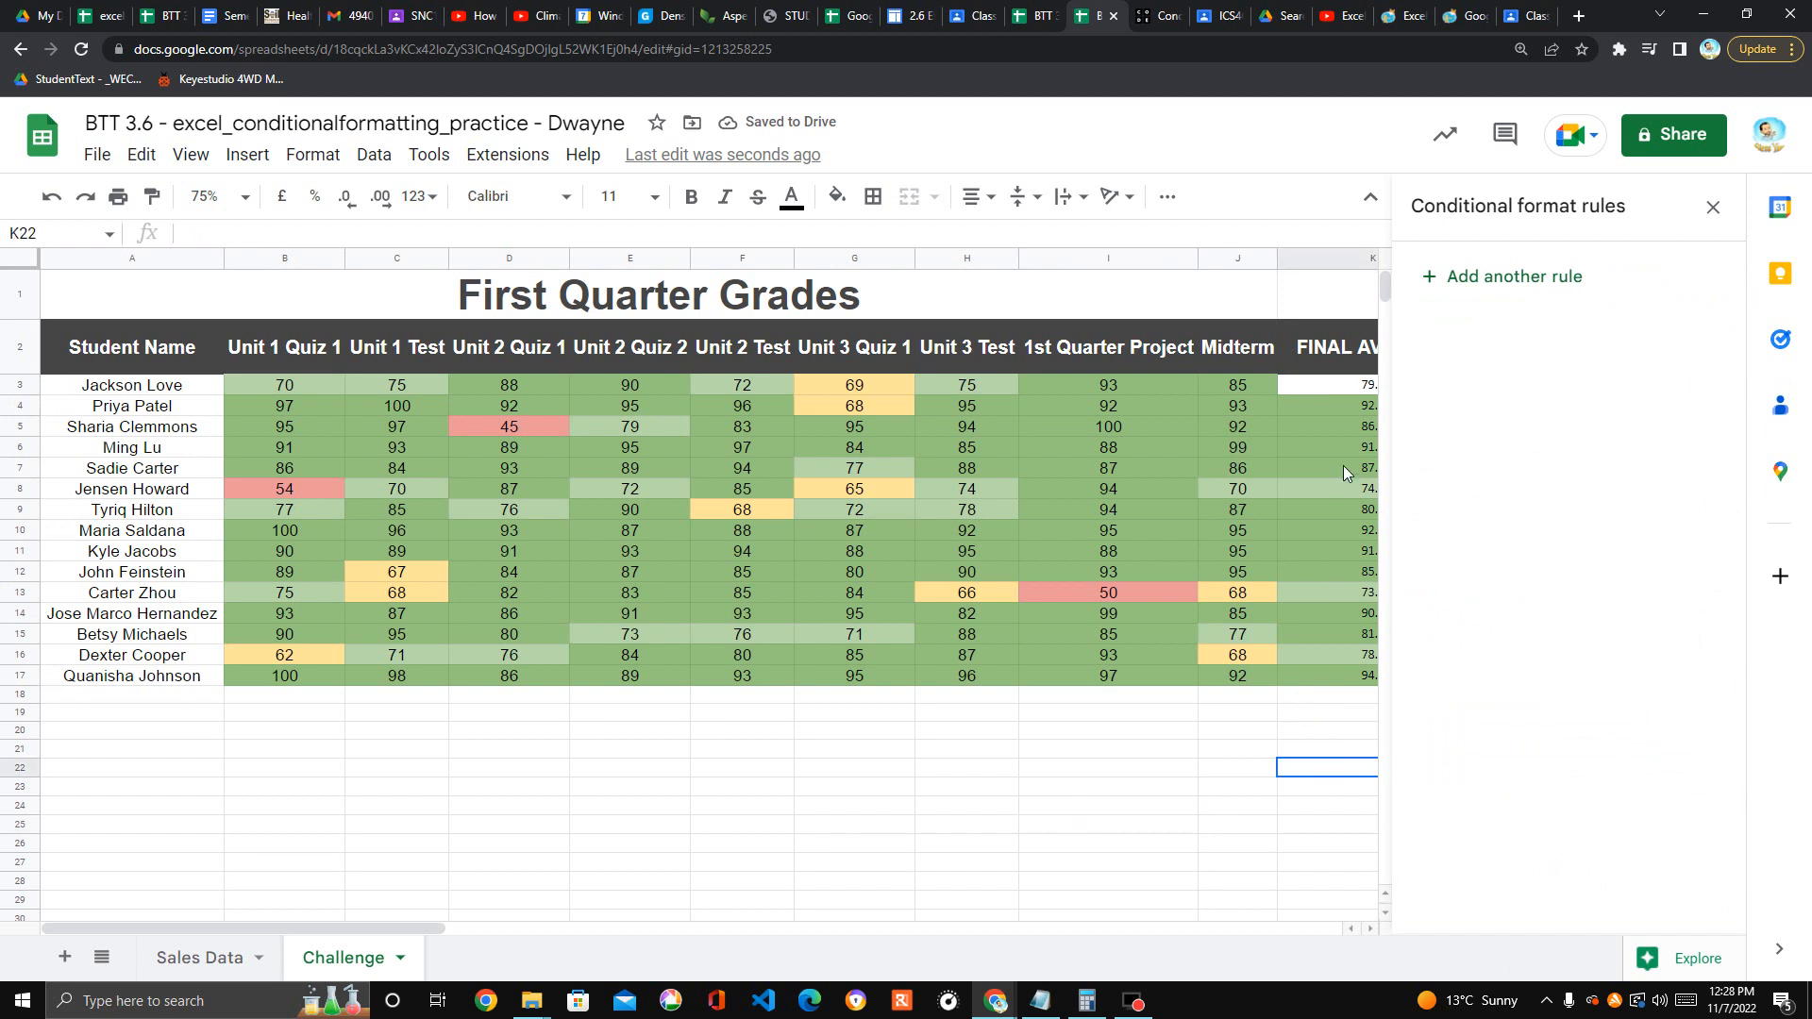
pyautogui.click(1711, 207)
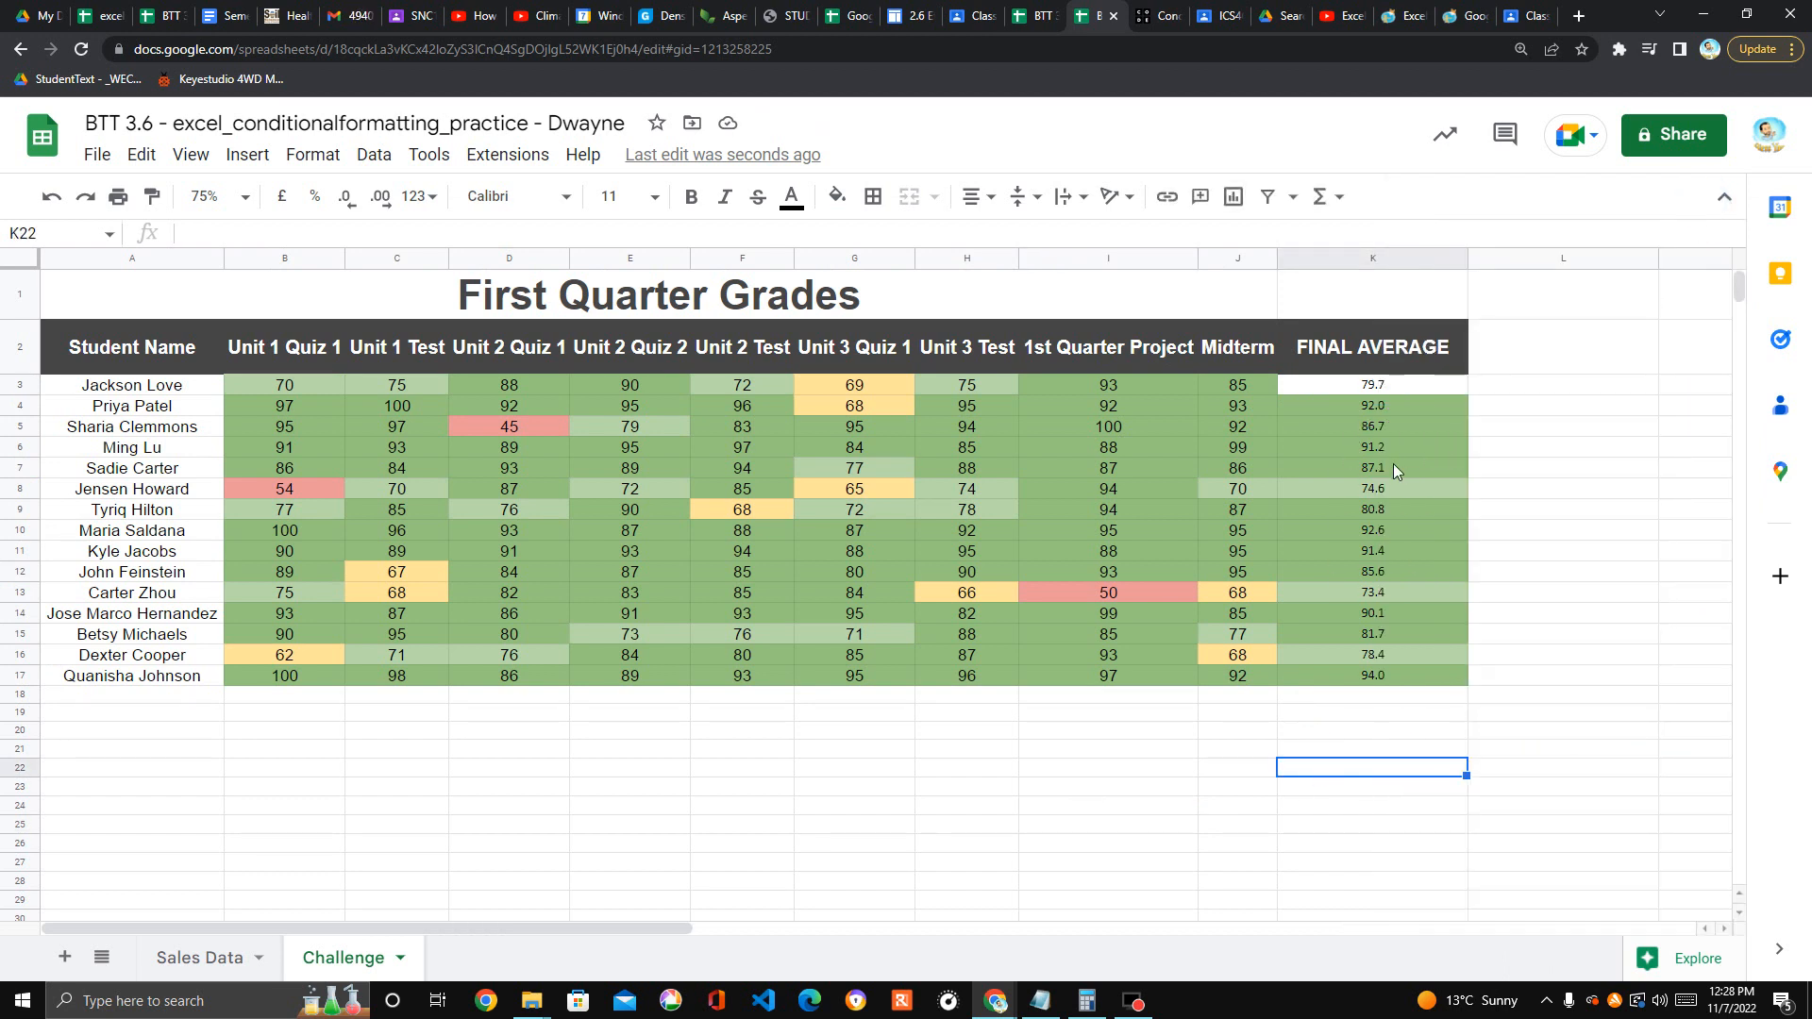
# Examine the final average in K3 and review the ranges of the conditional formatting rules covering the grades
pyautogui.click(1354, 373)
pyautogui.click(1362, 387)
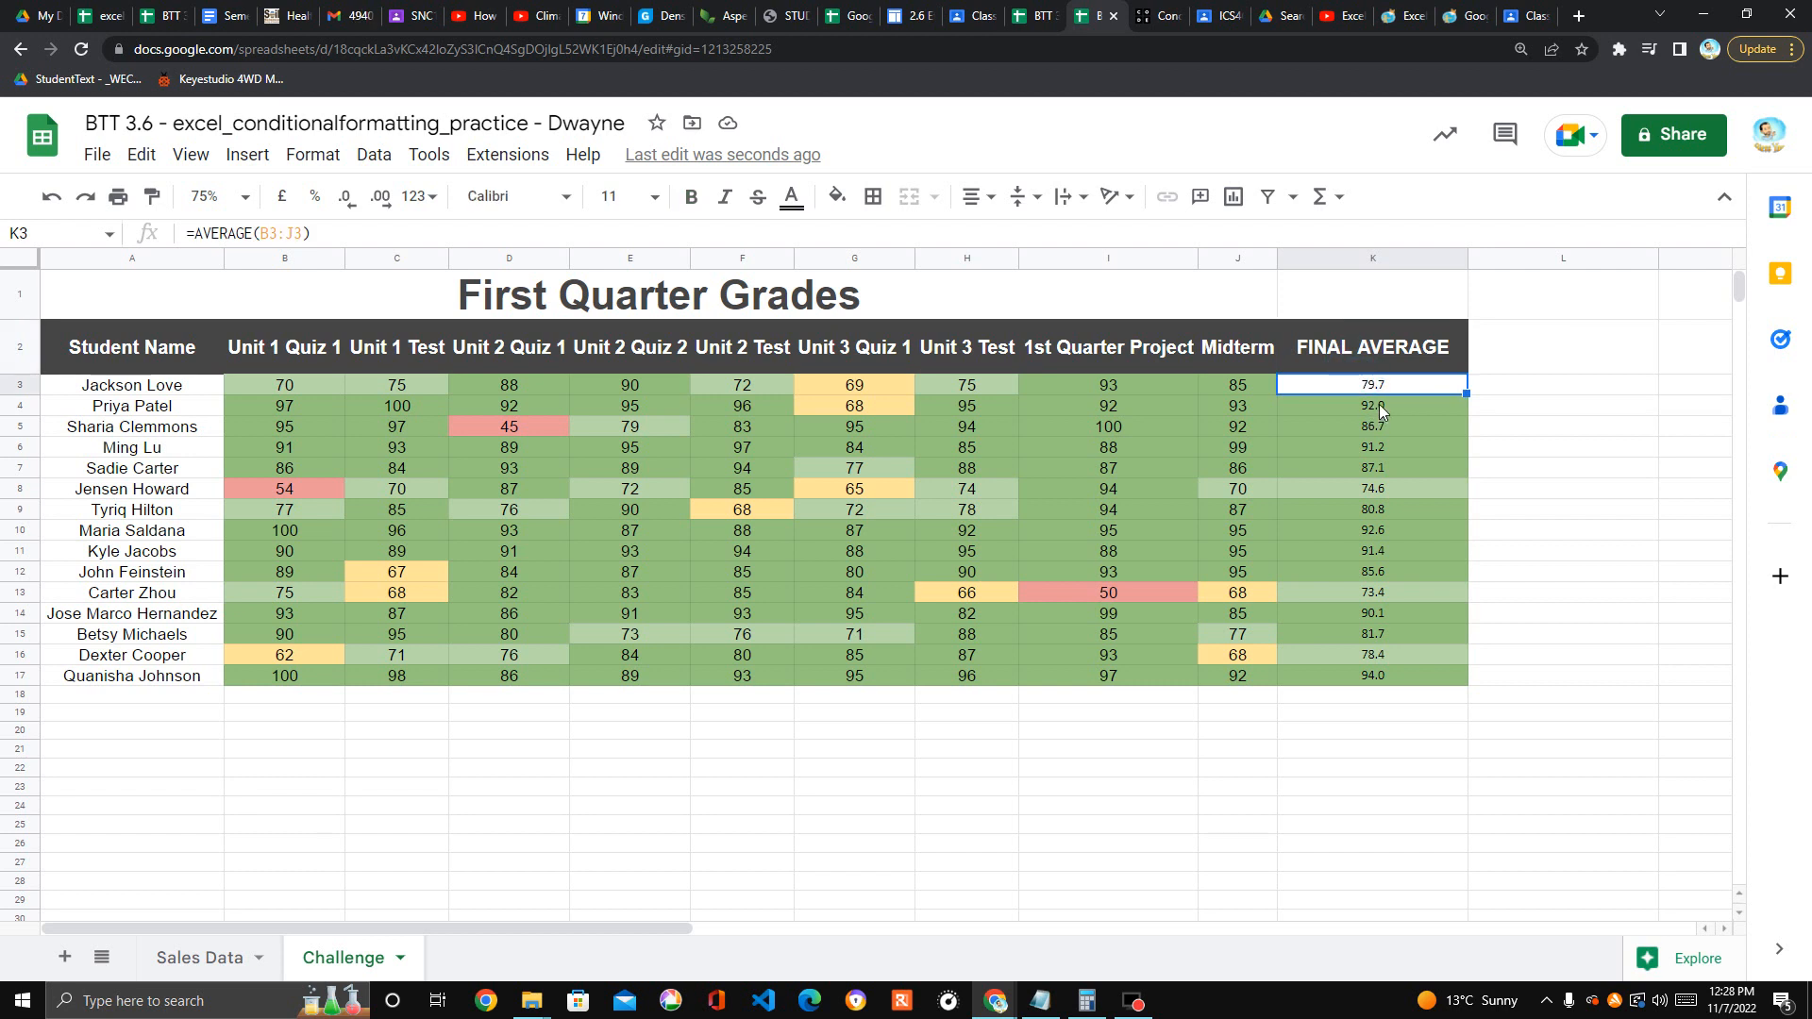
pyautogui.moveTo(1414, 677); pyautogui.dragTo(1350, 410)
pyautogui.moveTo(307, 382); pyautogui.dragTo(1238, 678)
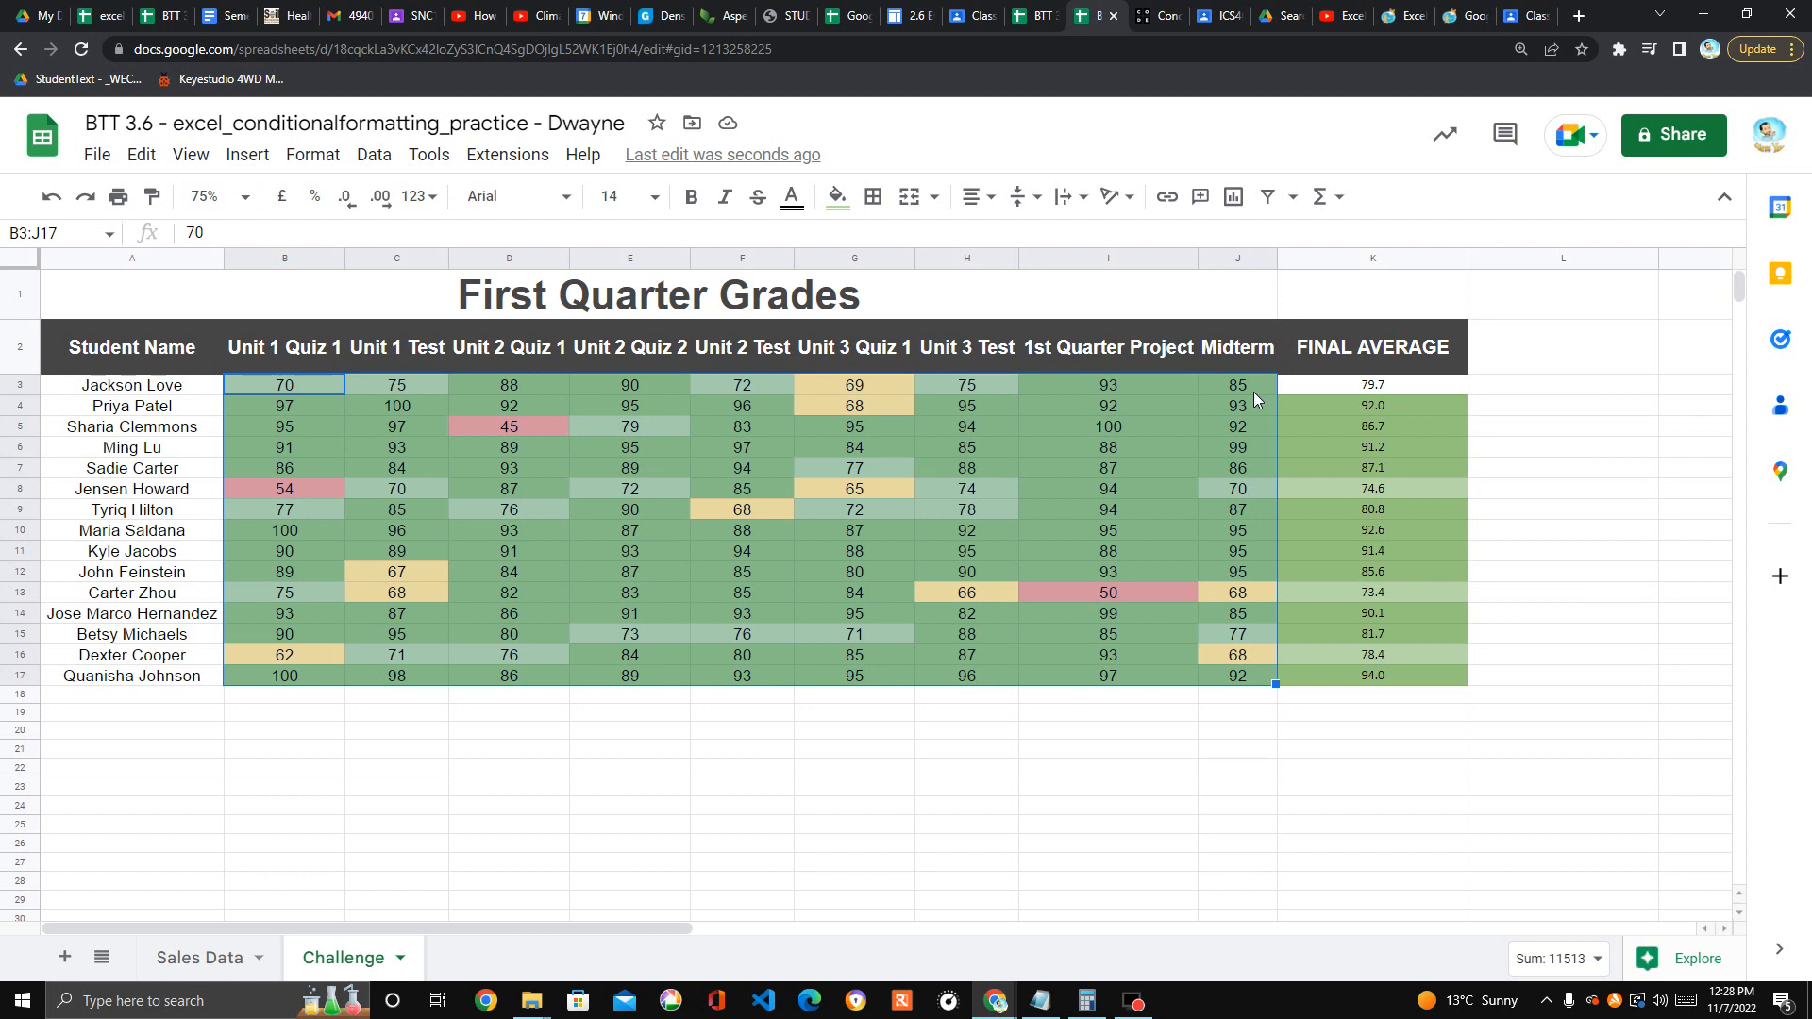
pyautogui.click(312, 154)
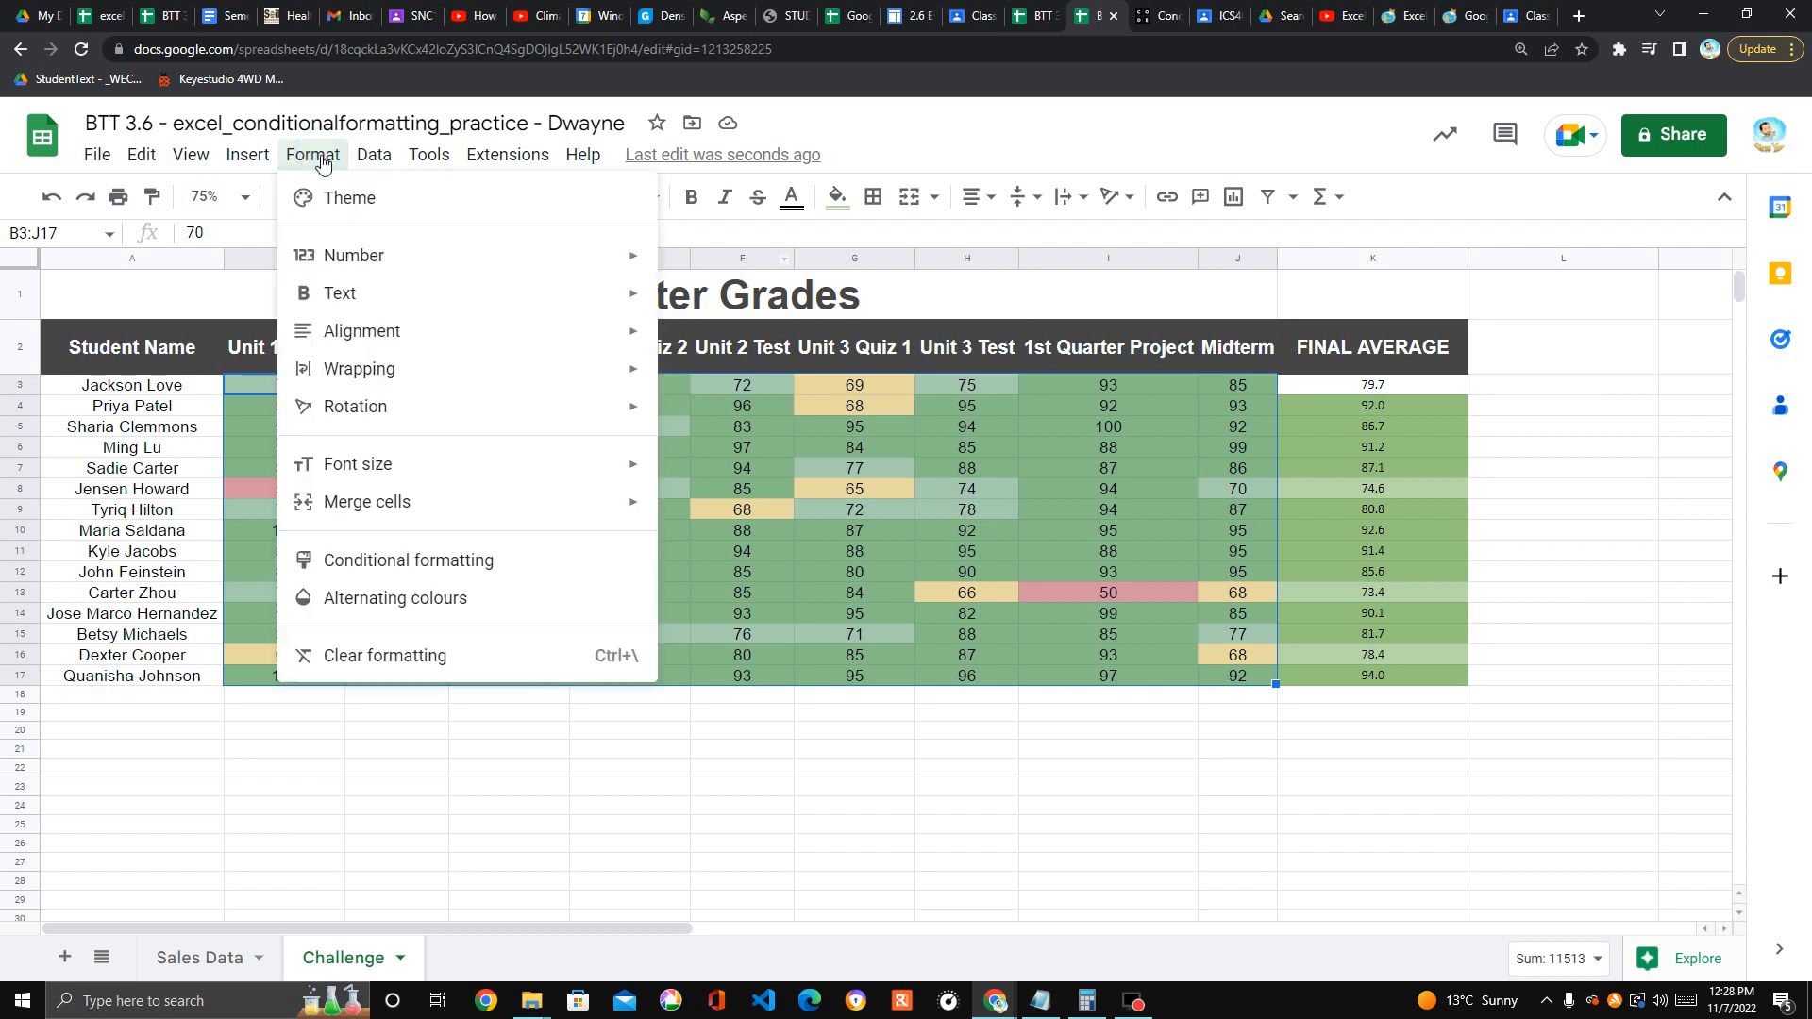
pyautogui.moveTo(365, 263)
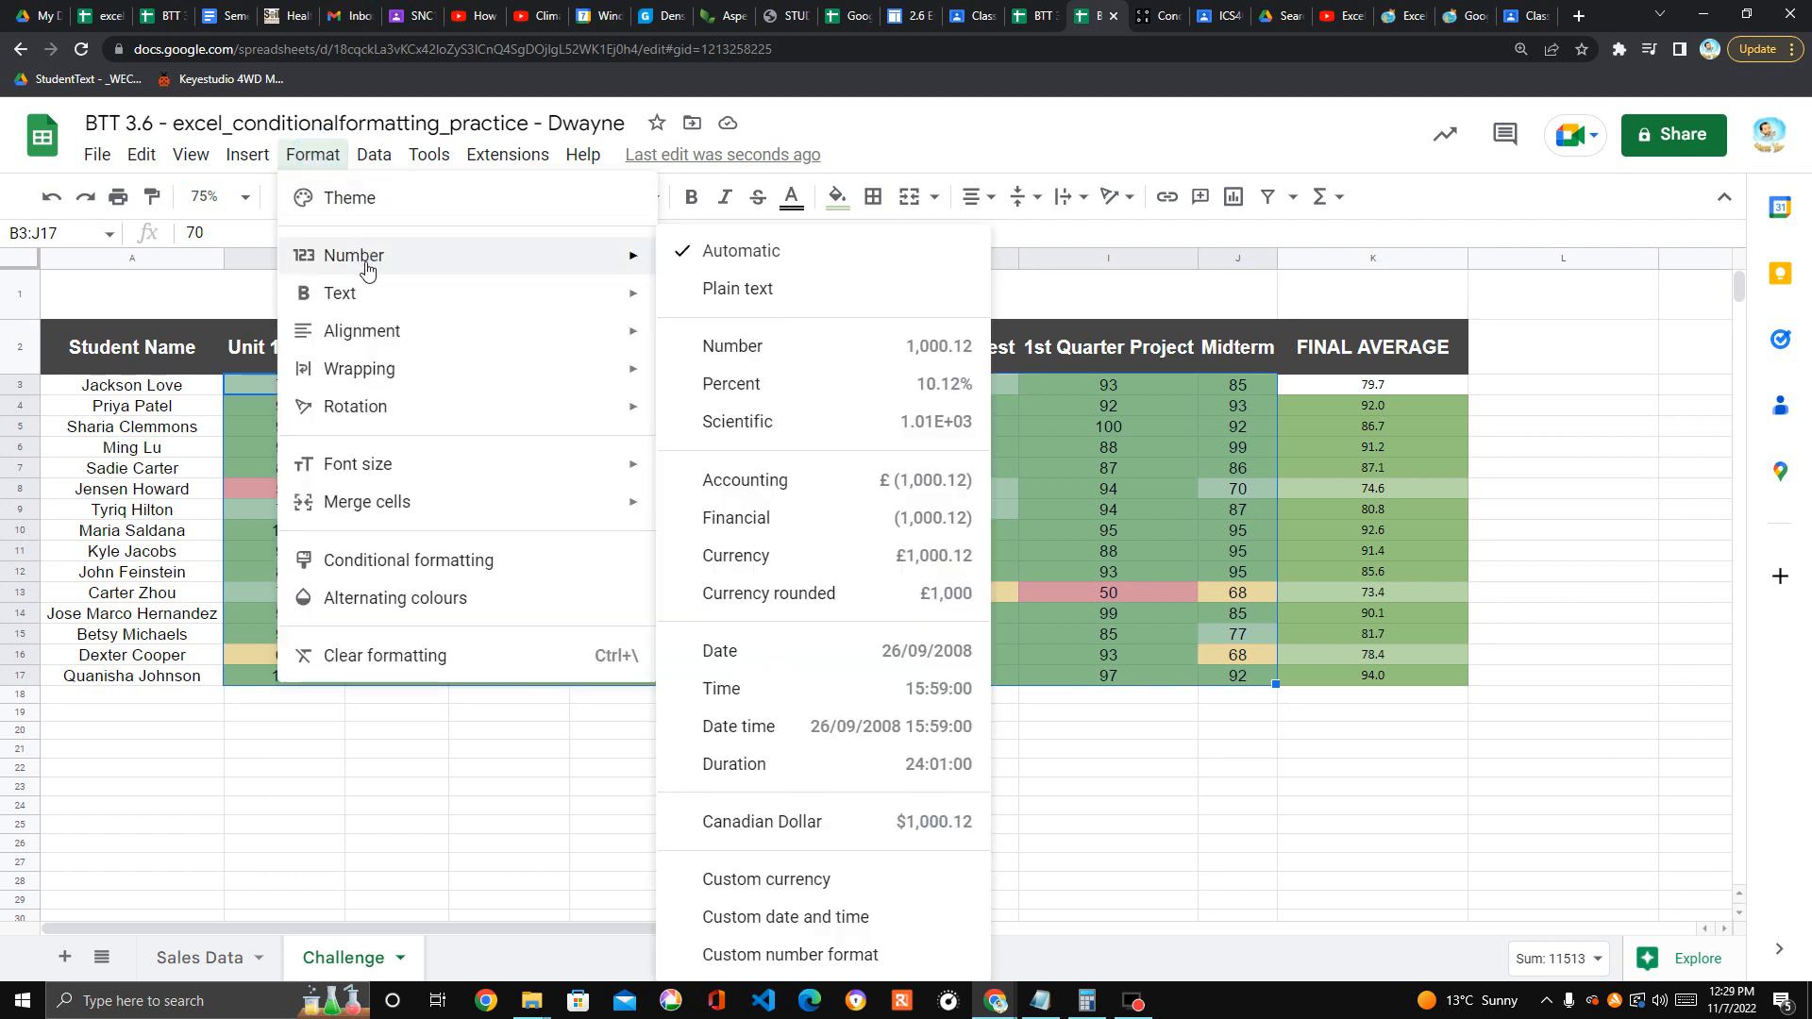
pyautogui.click(415, 560)
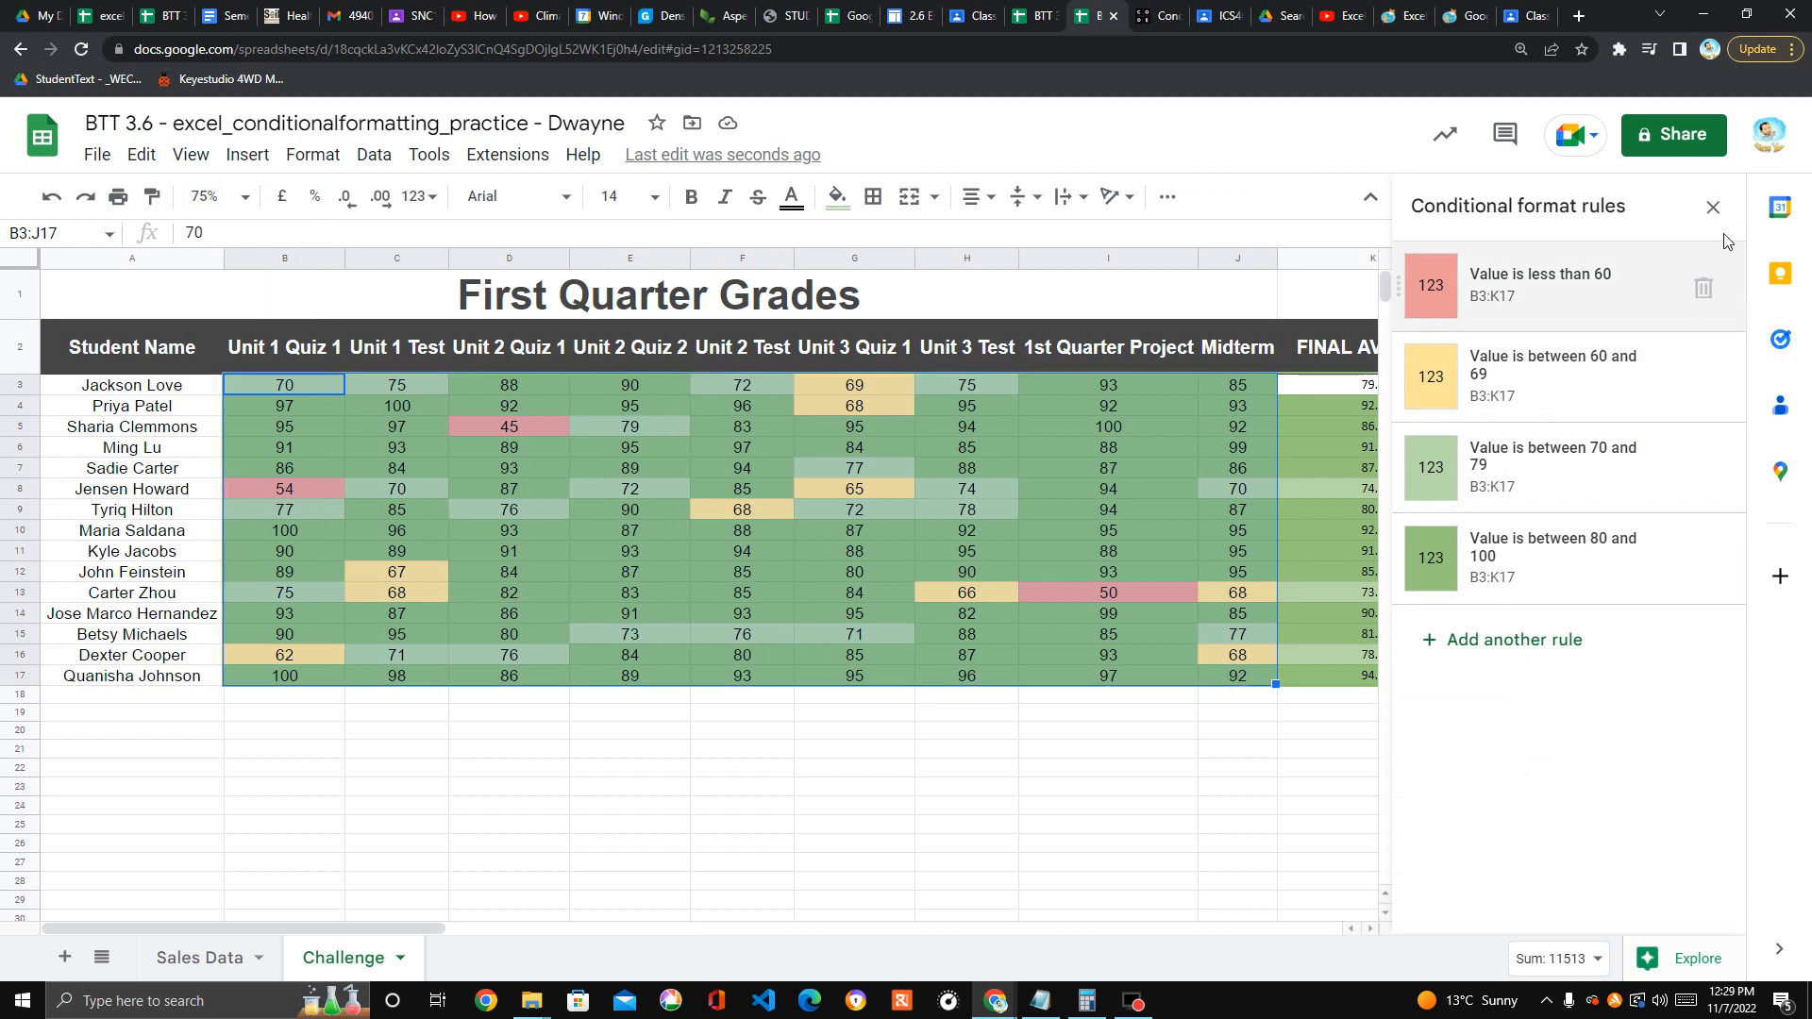
pyautogui.click(1713, 207)
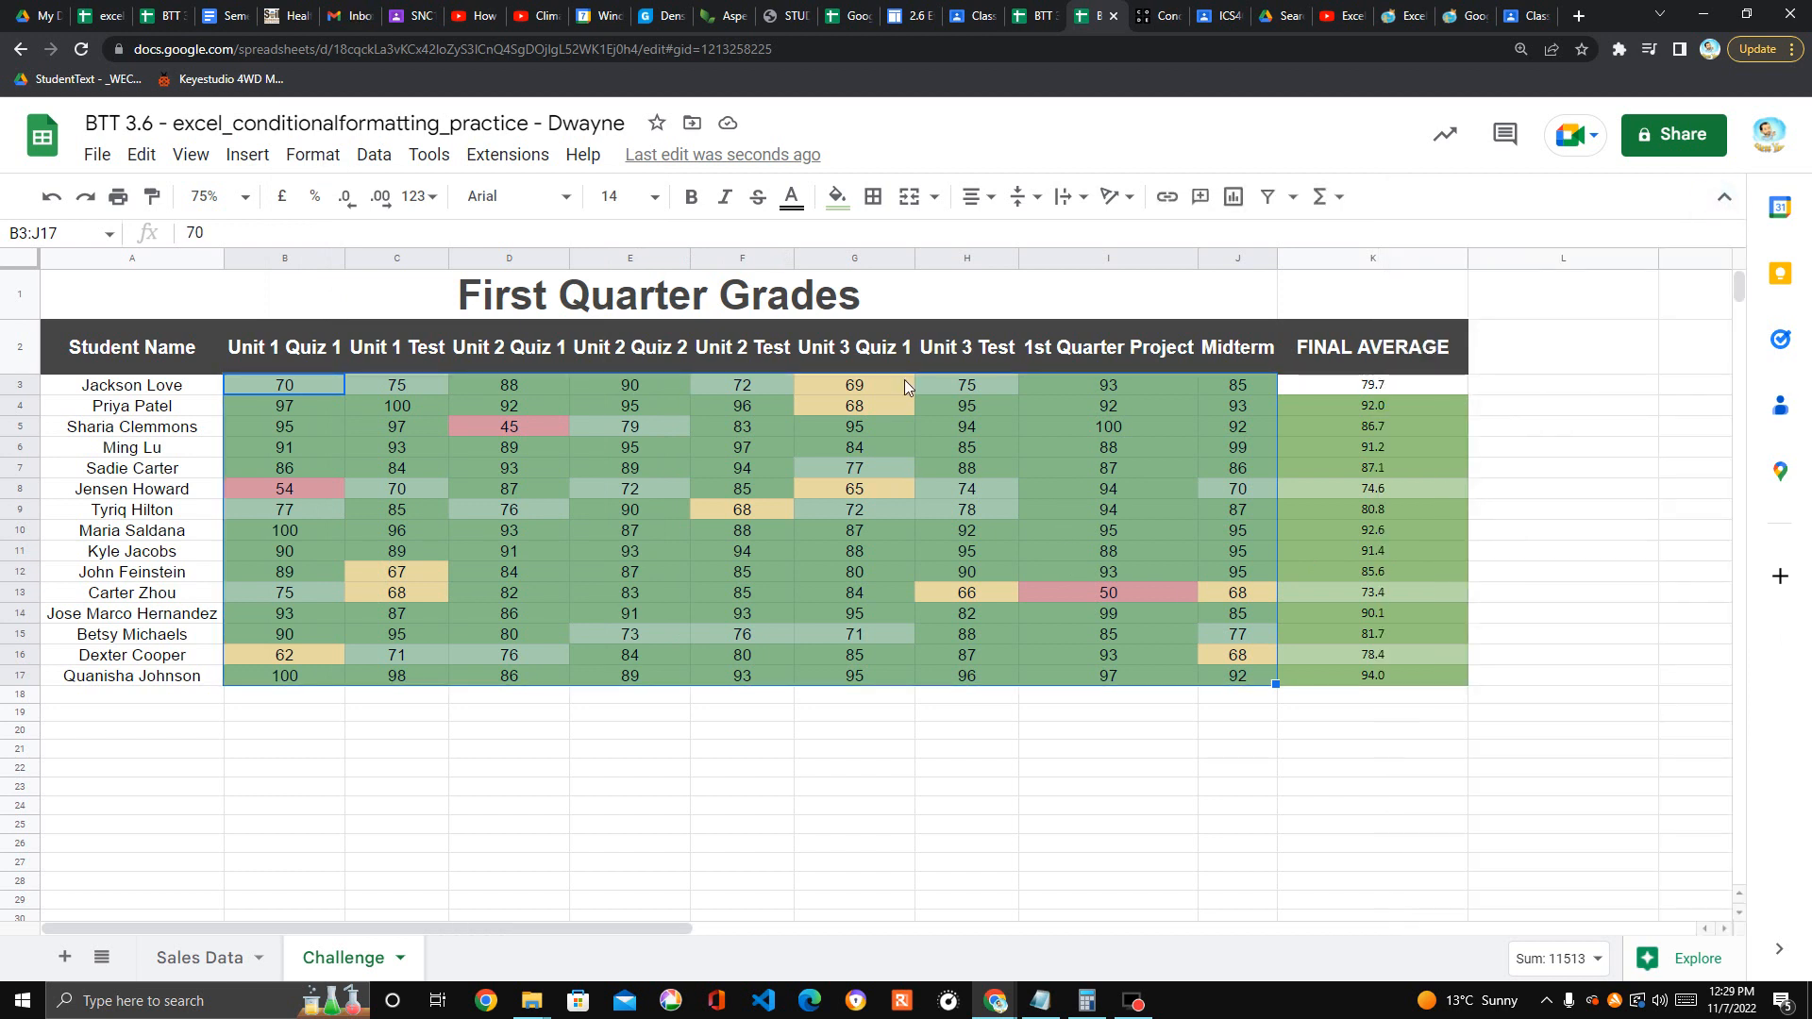
# Try to copy the formatting of the grade in H3 onto the final average in K3, and undo it
pyautogui.click(1395, 387)
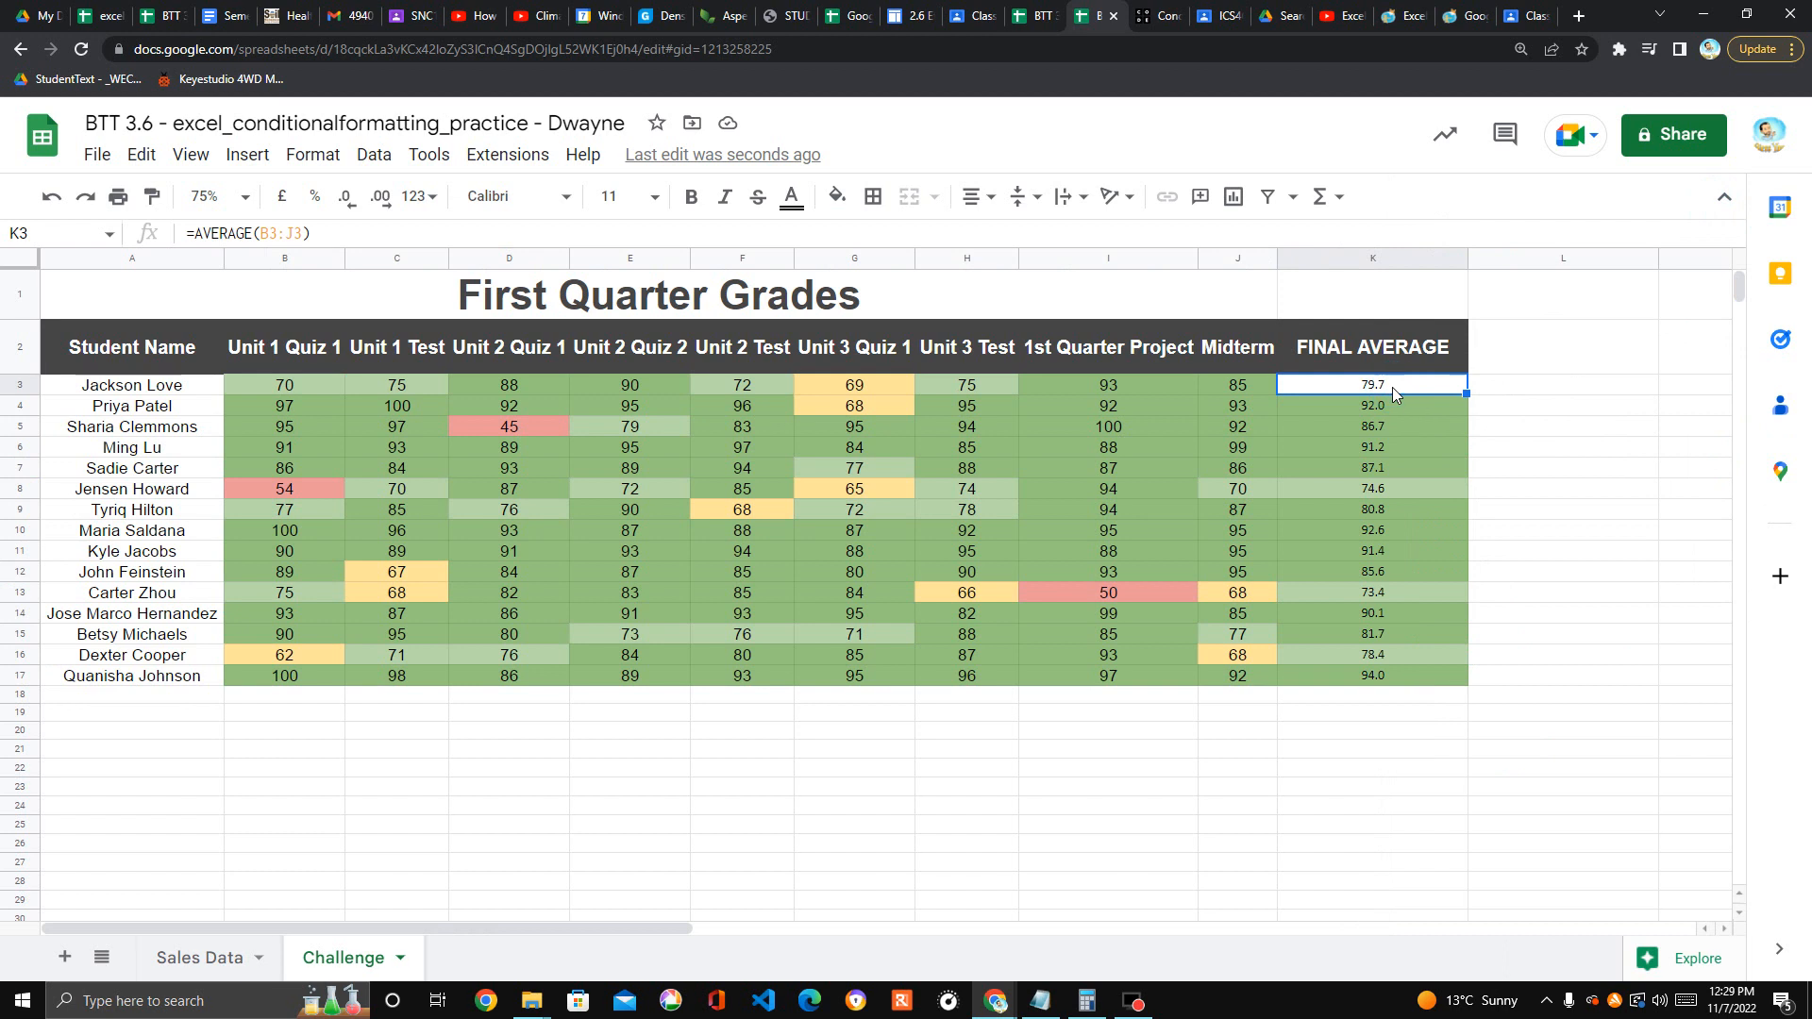
pyautogui.click(1333, 406)
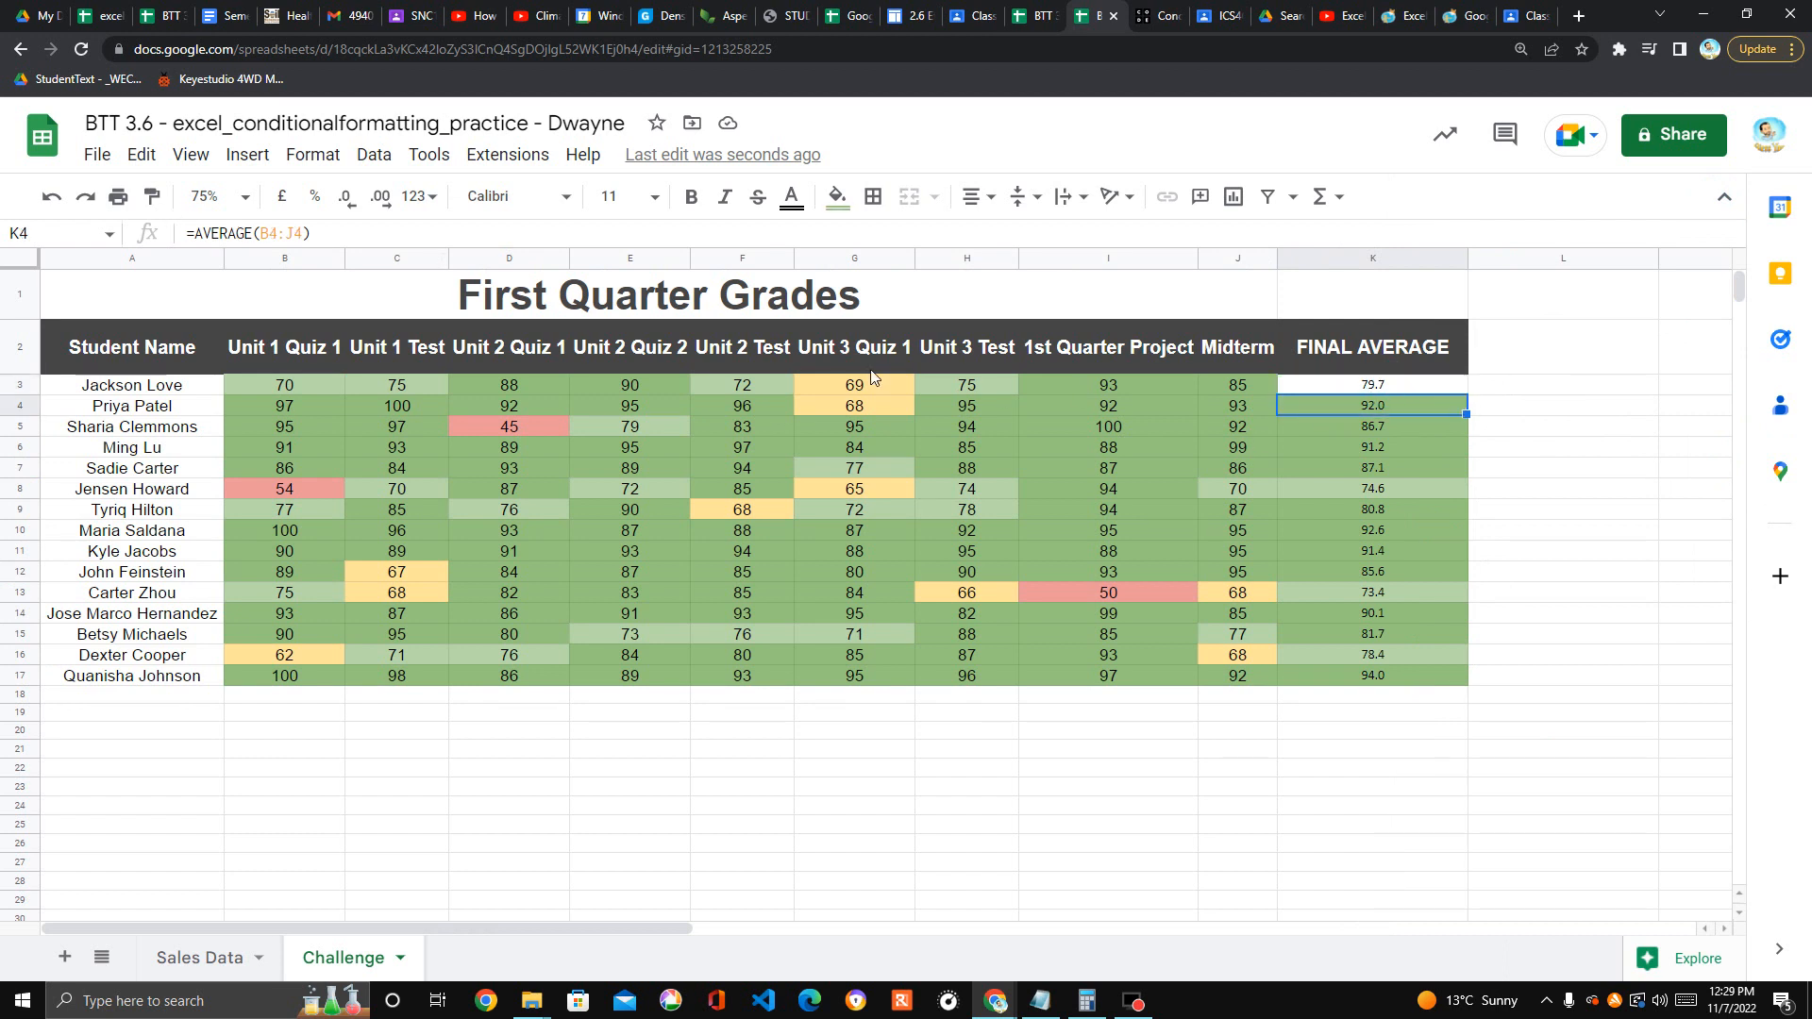
pyautogui.click(977, 385)
pyautogui.click(151, 196)
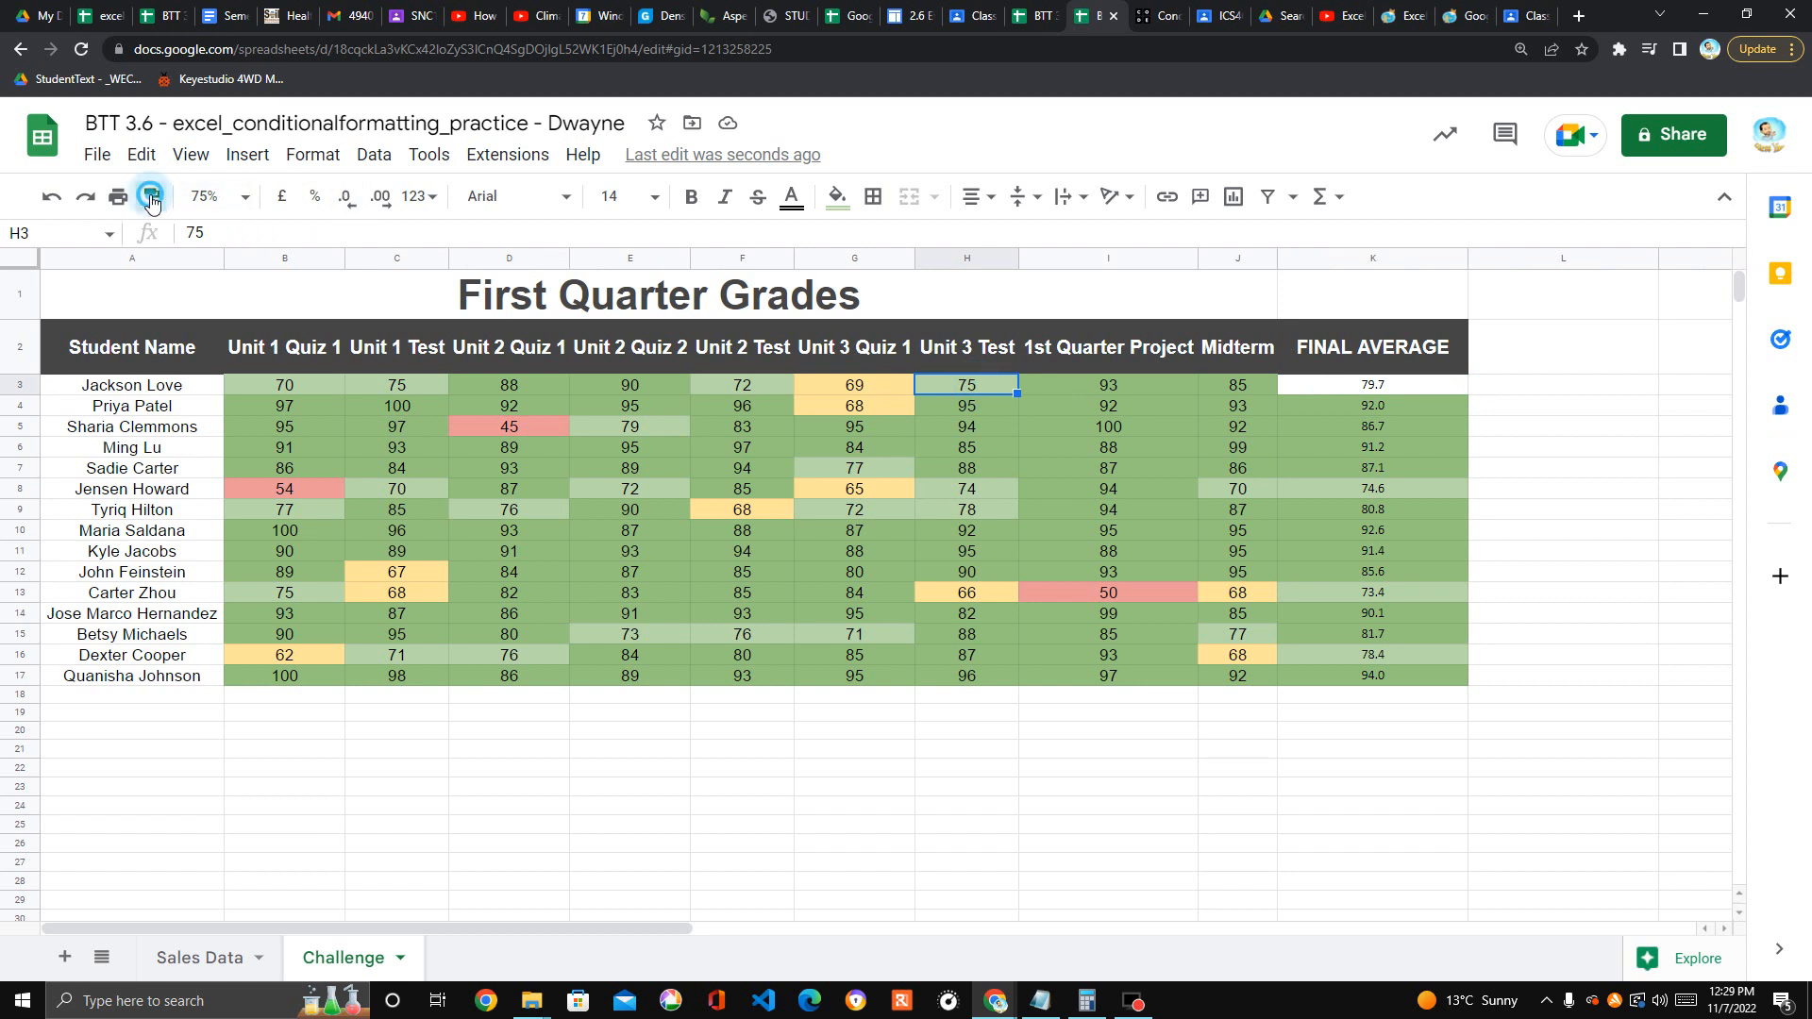
pyautogui.click(1370, 387)
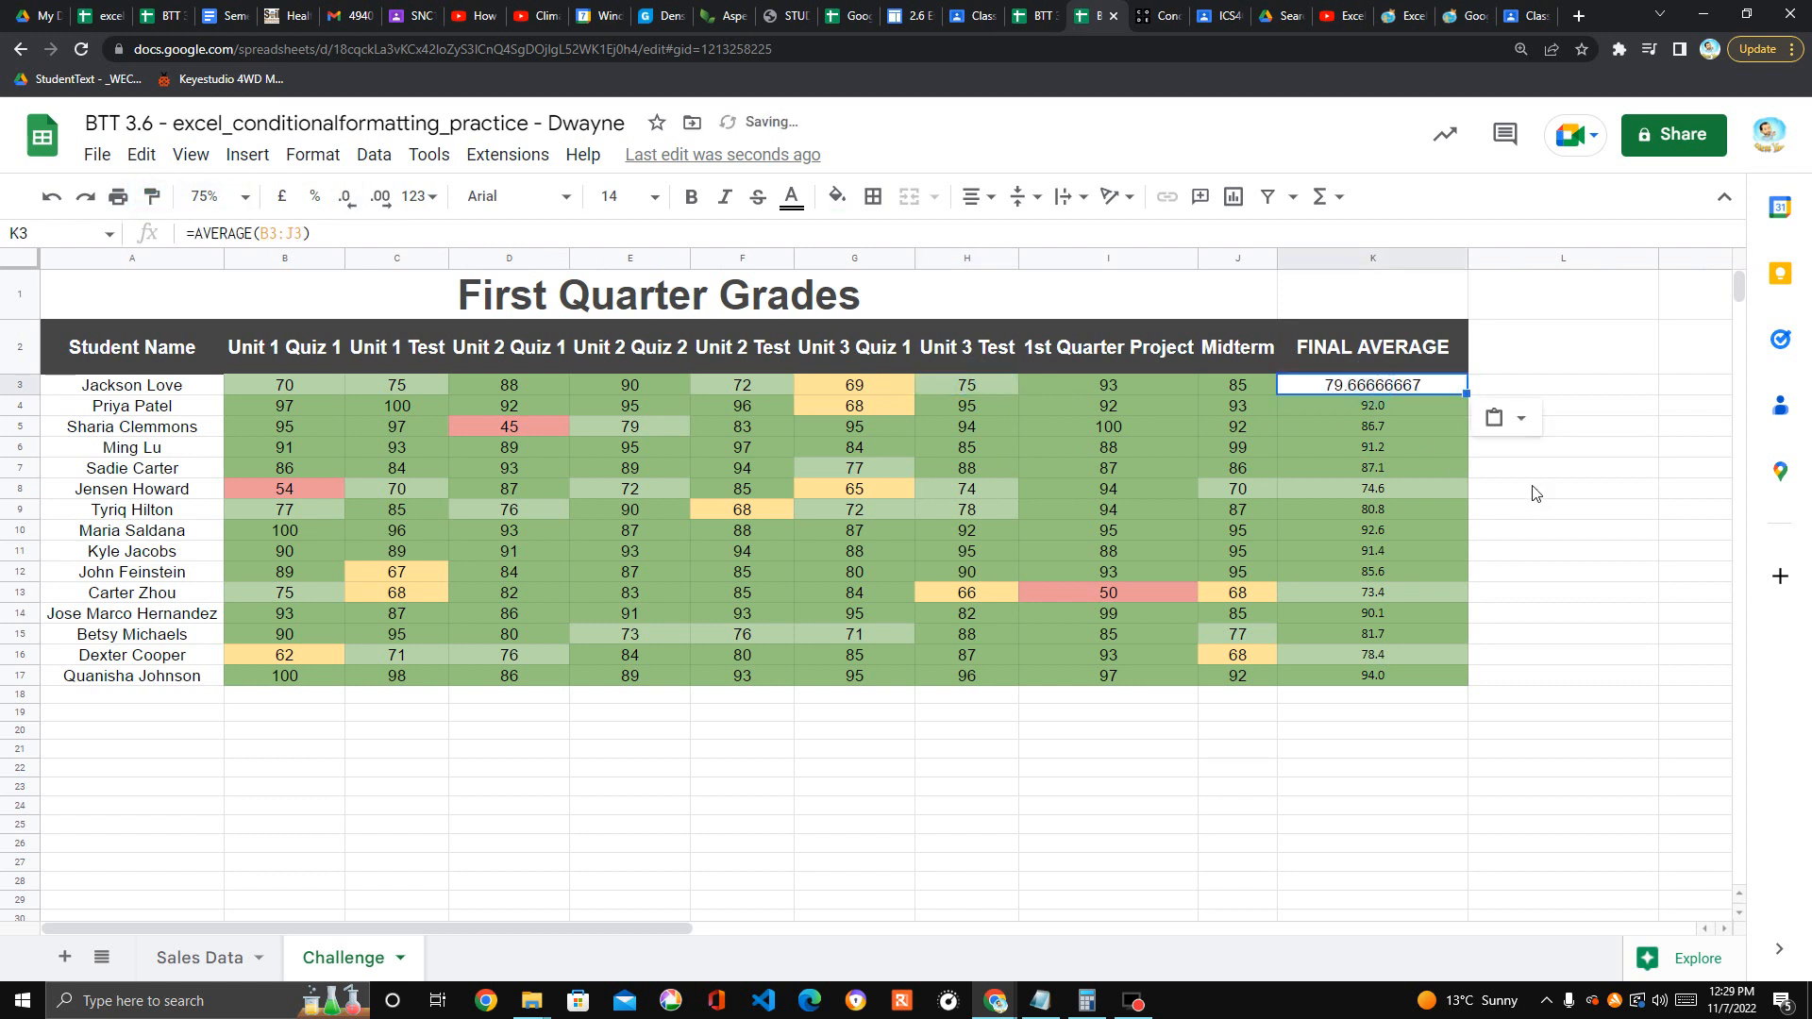
pyautogui.click(1600, 572)
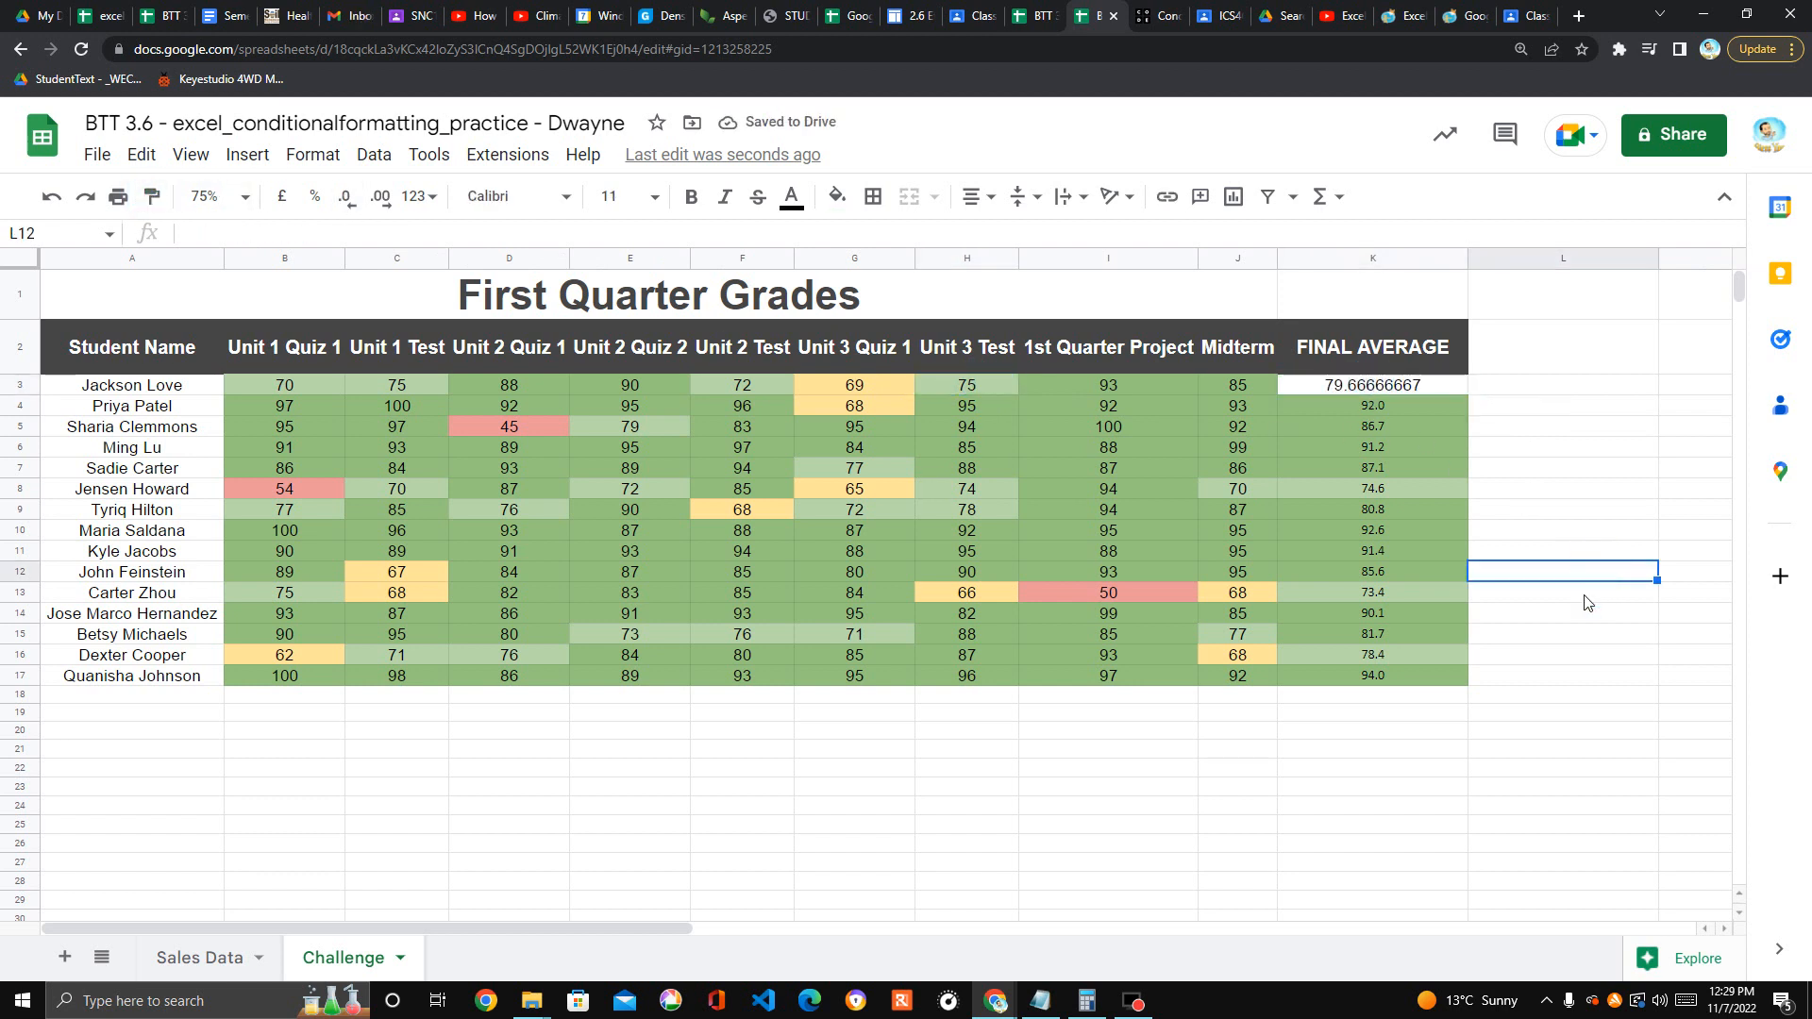
pyautogui.hotkey('ctrl', 'z')
pyautogui.click(1585, 612)
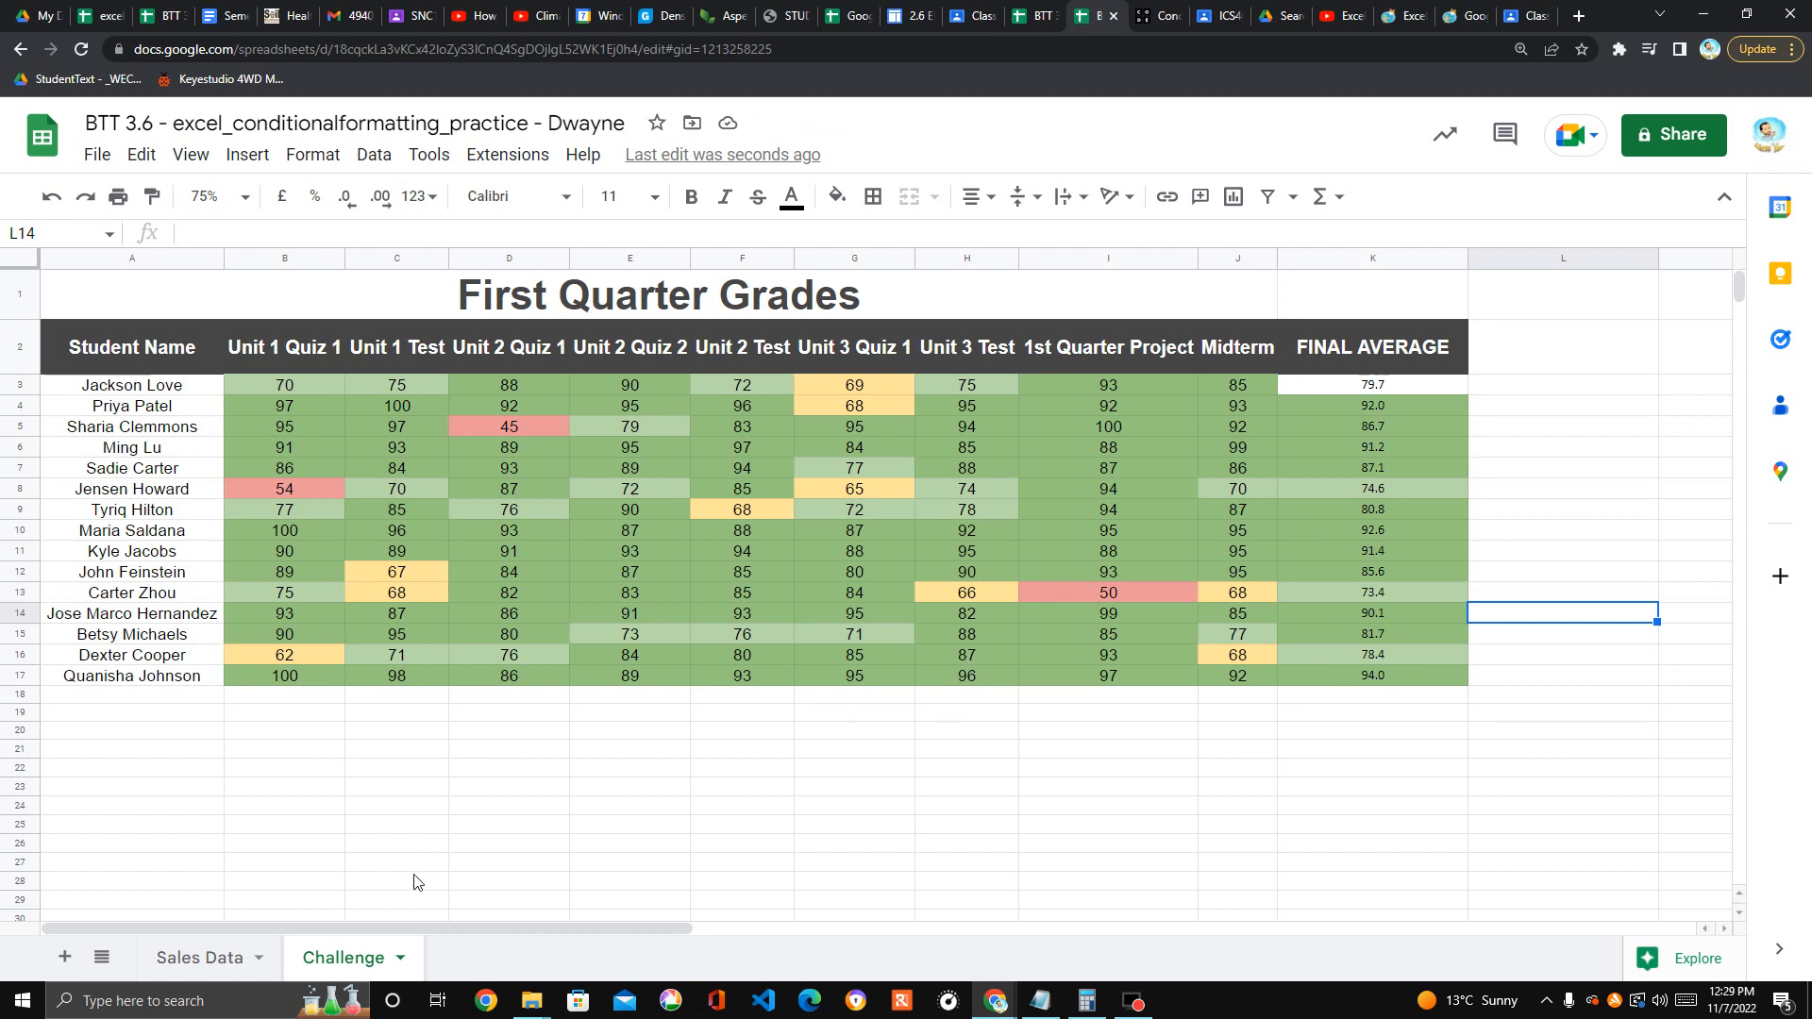
# Return to the Sales Data sheet
pyautogui.click(189, 953)
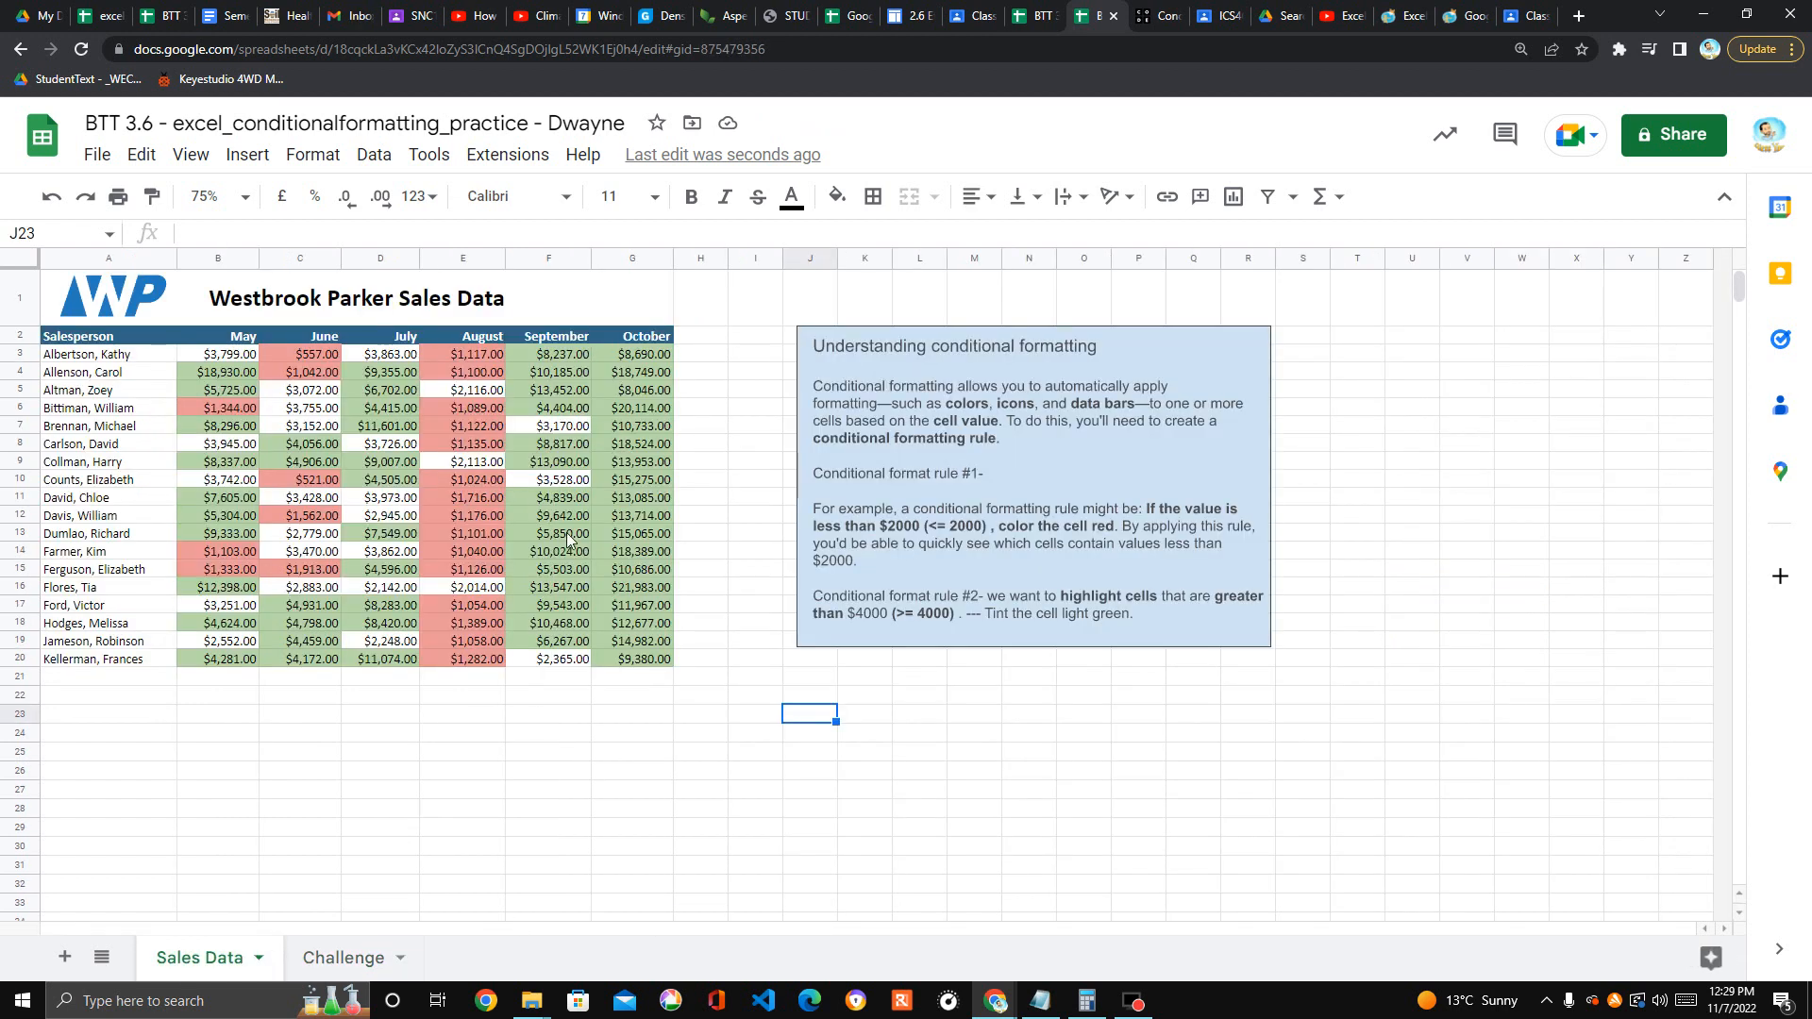